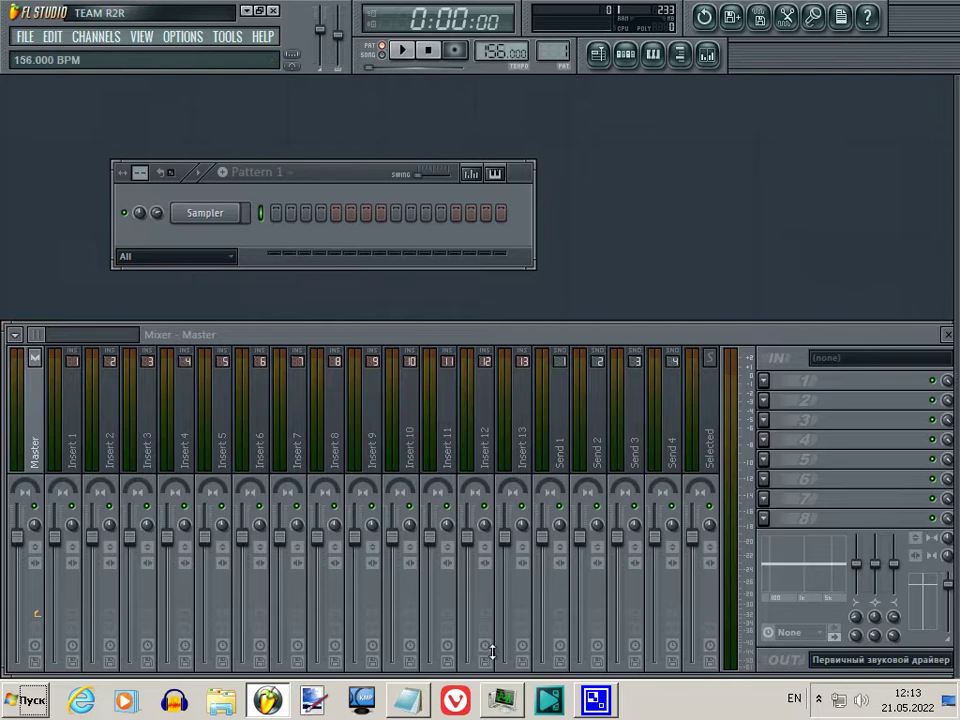
# - Widen the browser, open the Packs Drums Kicks folder, preview kicks and load FPC 3 Kick into the Sampler channel
pyautogui.moveTo(831, 188)
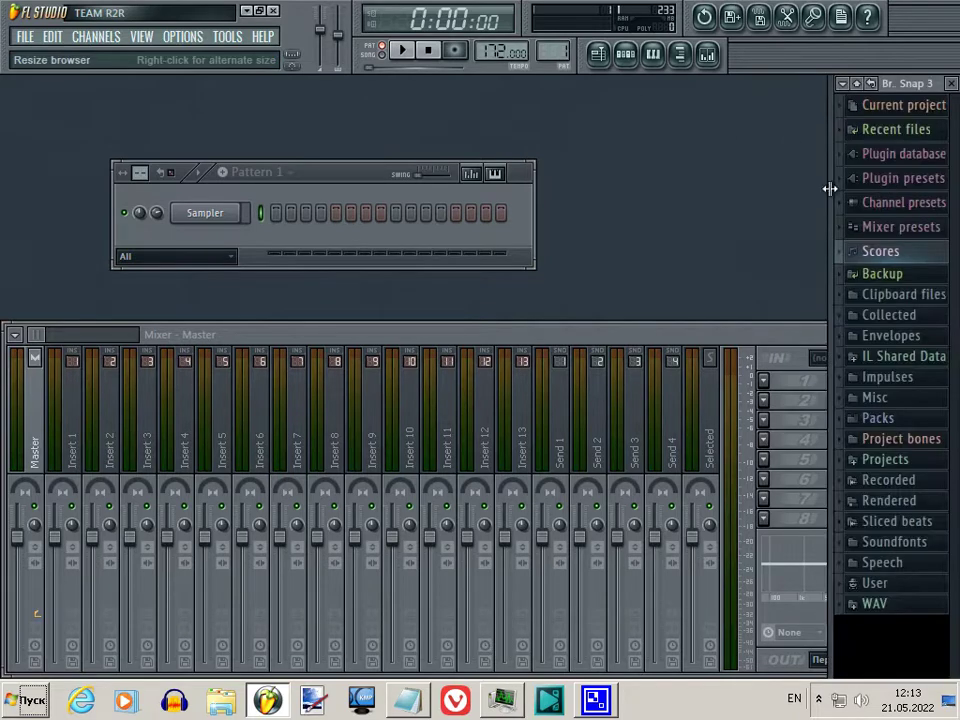
pyautogui.click(830, 418)
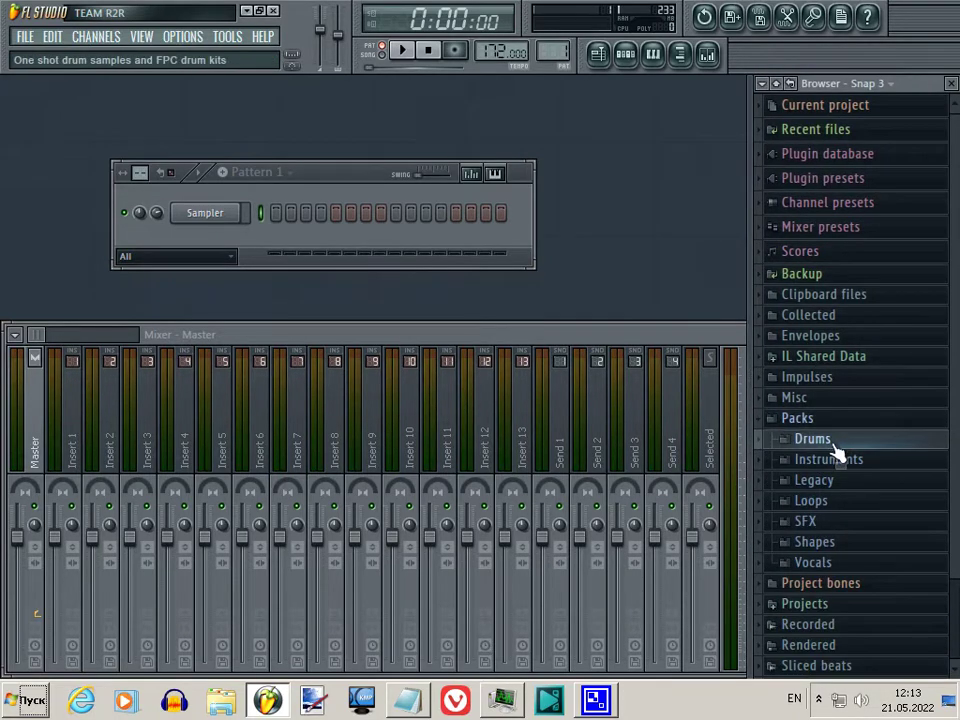
pyautogui.click(838, 452)
pyautogui.click(838, 499)
pyautogui.click(830, 347)
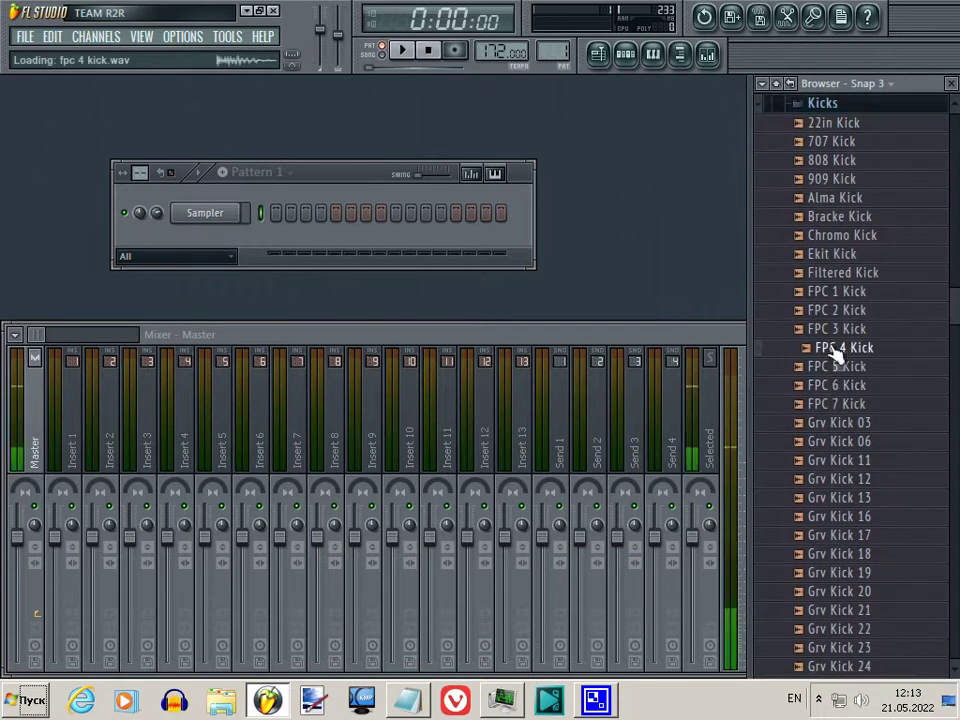
pyautogui.click(830, 330)
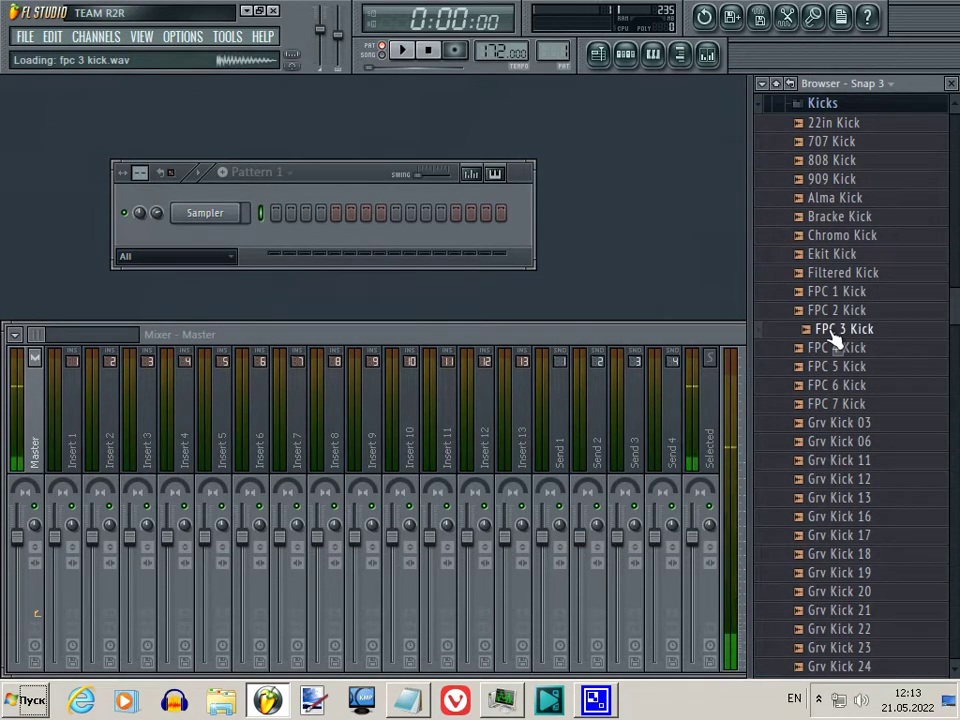
pyautogui.moveTo(835, 332); pyautogui.dragTo(228, 232)
# - Route the FPC 3 Kick channel to mixer track 1 and place kick hits on steps 1 and 11
pyautogui.click(226, 226)
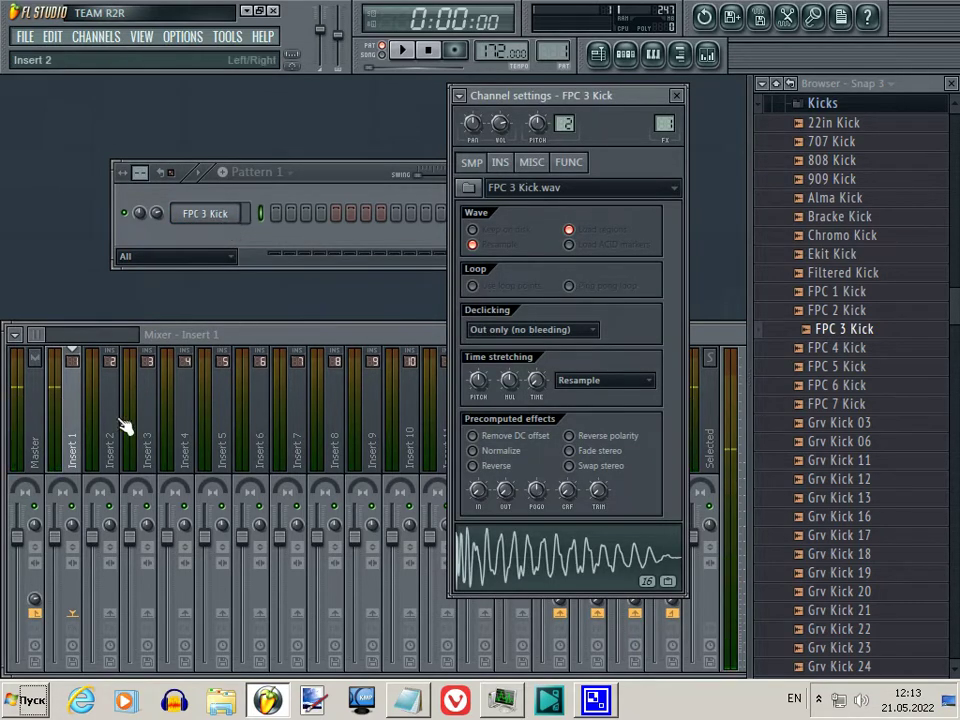
pyautogui.click(277, 214)
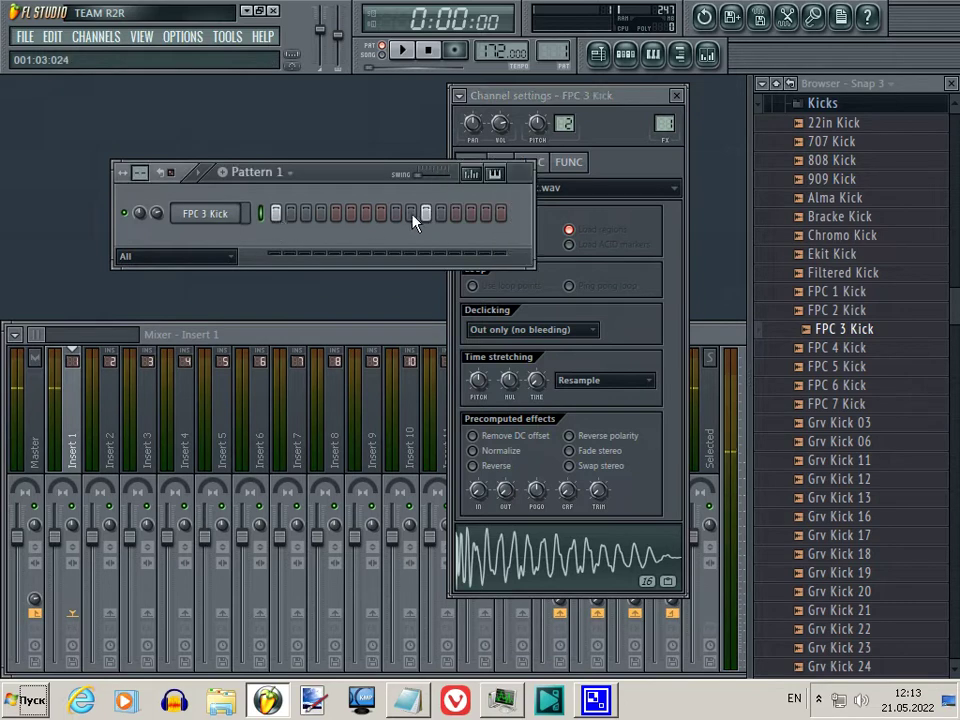
pyautogui.moveTo(354, 189); pyautogui.dragTo(339, 255)
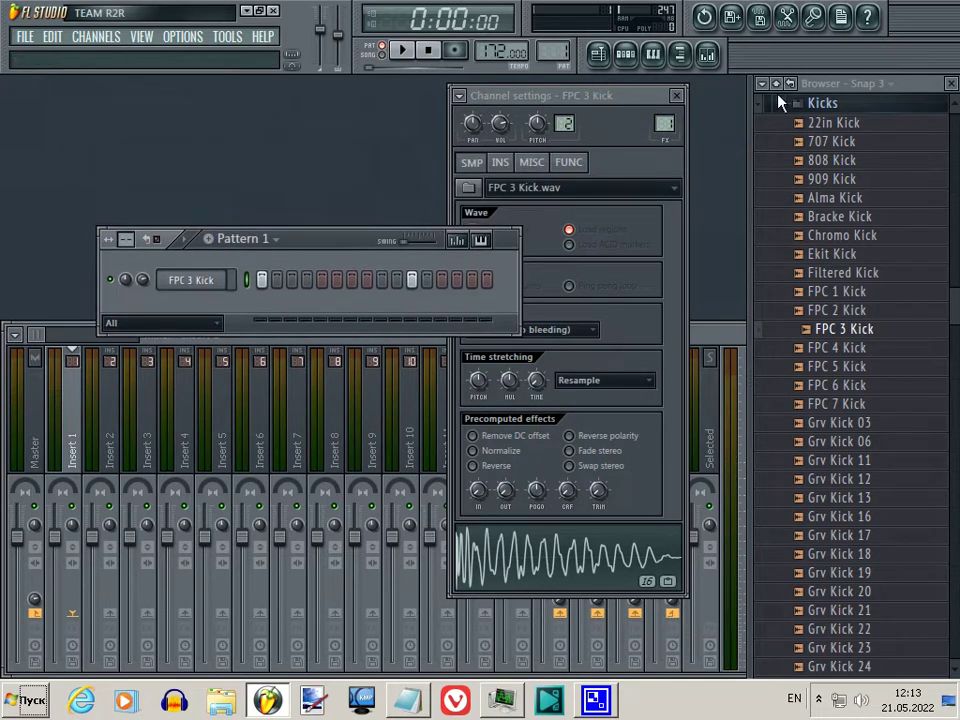
# - Add Ambass Snare from the Snares folder as a new channel and place hits on steps 5 and 13
pyautogui.click(812, 108)
pyautogui.click(851, 338)
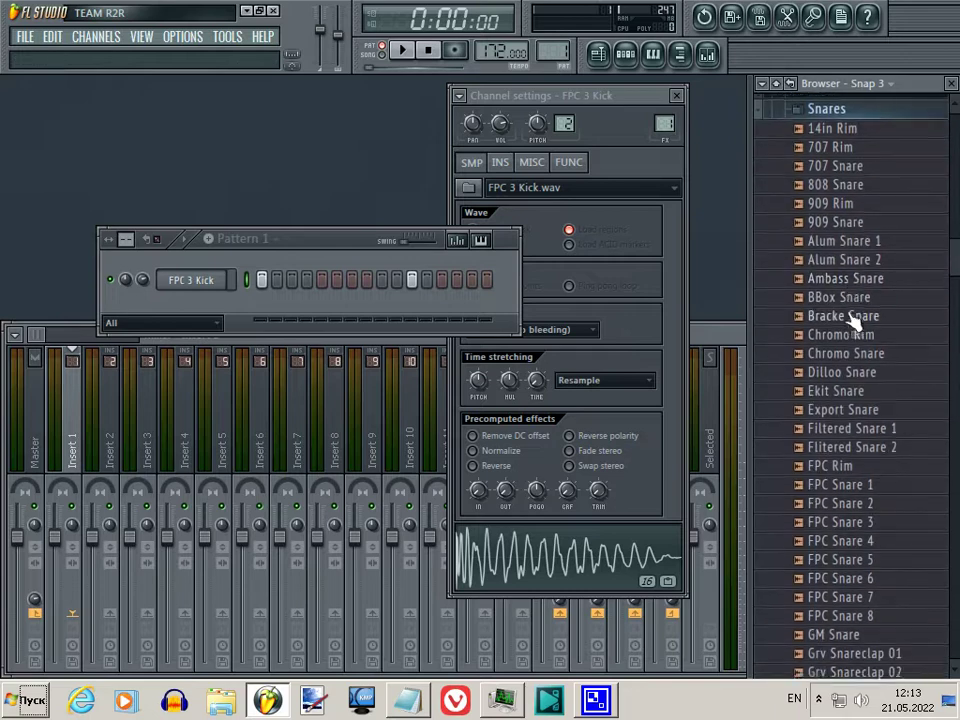
pyautogui.click(850, 277)
pyautogui.moveTo(848, 288); pyautogui.dragTo(242, 330)
pyautogui.click(322, 308)
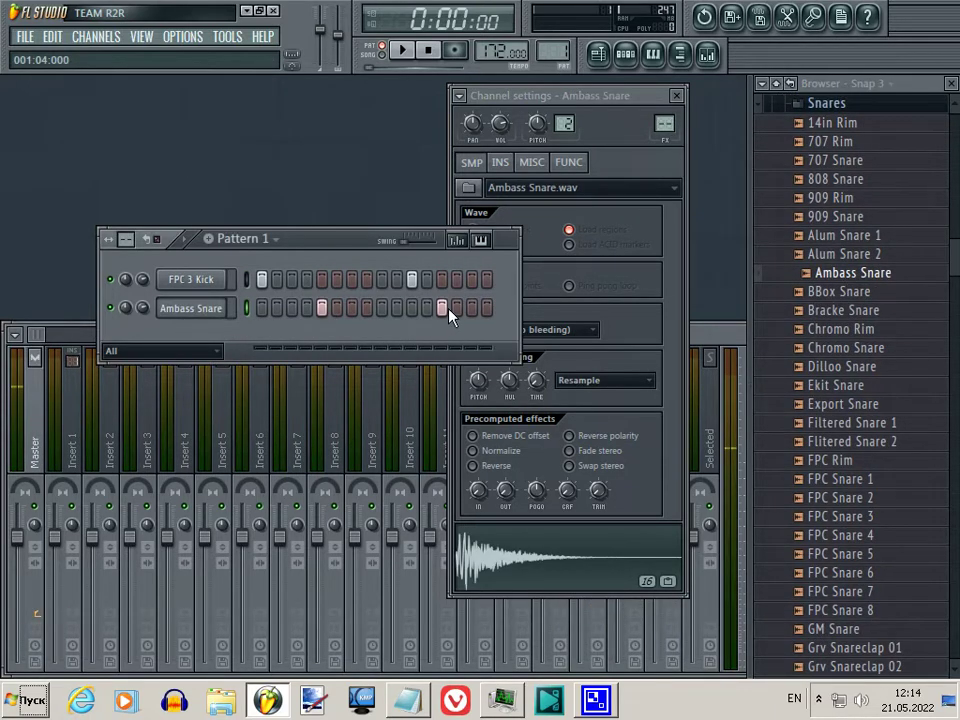
# - Route the Ambass Snare channel to mixer track 2 and link it so the track takes the channel's name
pyautogui.click(200, 310)
pyautogui.moveTo(664, 124); pyautogui.dragTo(662, 115)
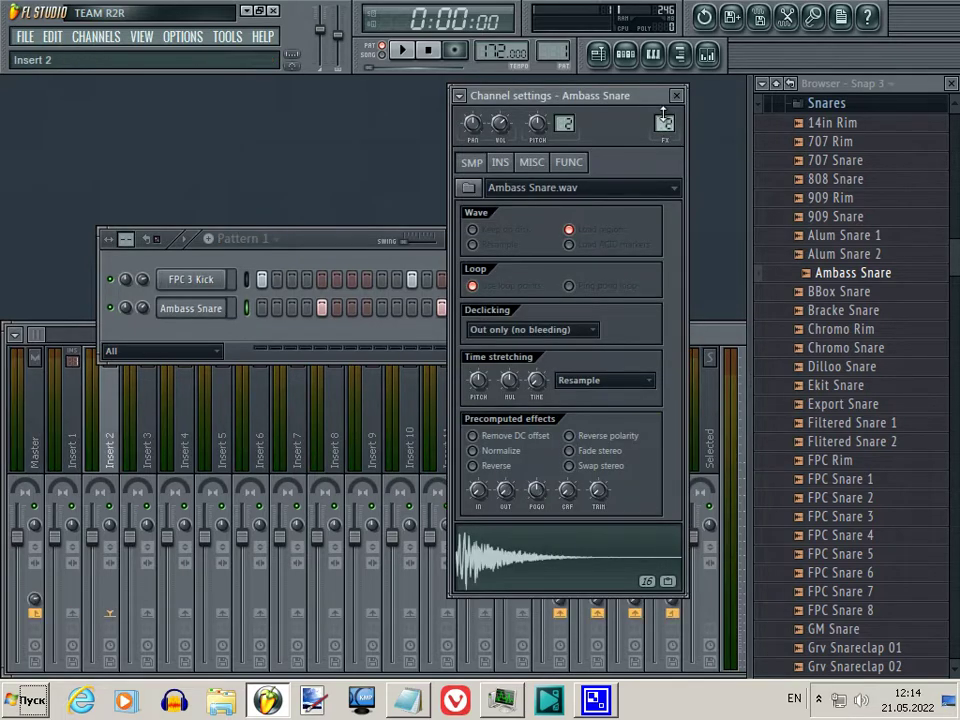
pyautogui.rightClick(103, 462)
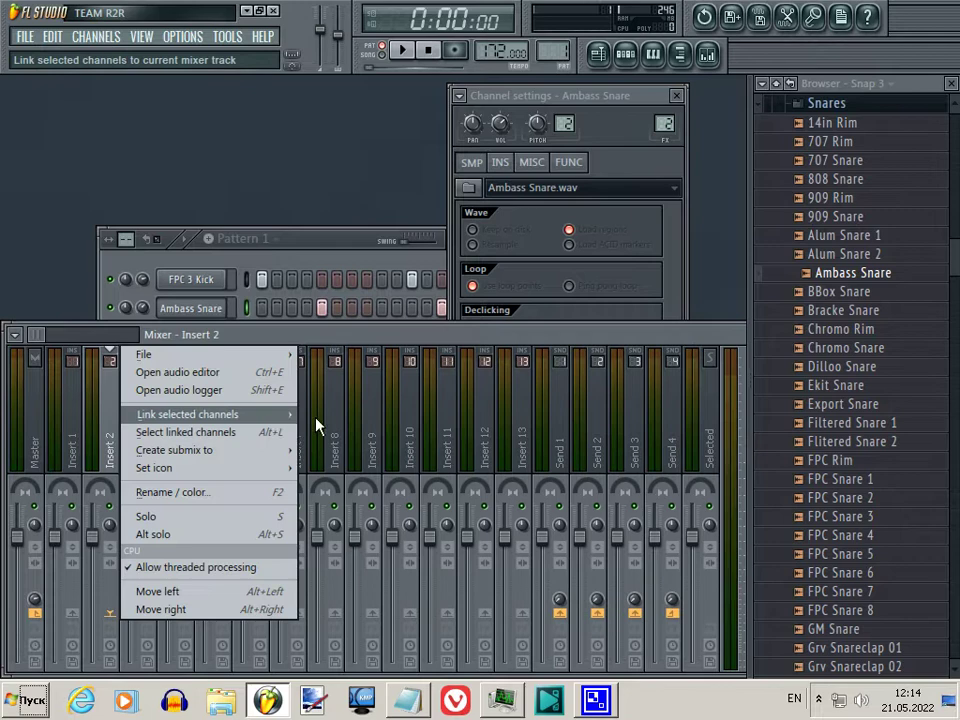
pyautogui.click(200, 415)
# - Link the FPC 3 Kick channel to mixer track 1 so the track takes the channel's name
pyautogui.click(200, 282)
pyautogui.rightClick(75, 425)
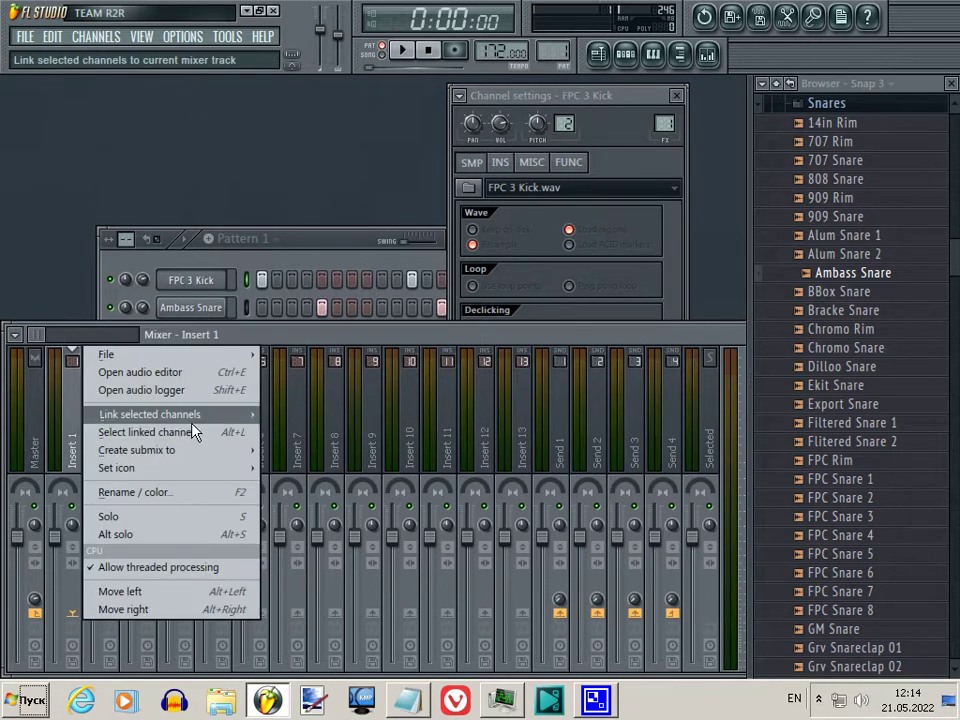
pyautogui.click(290, 414)
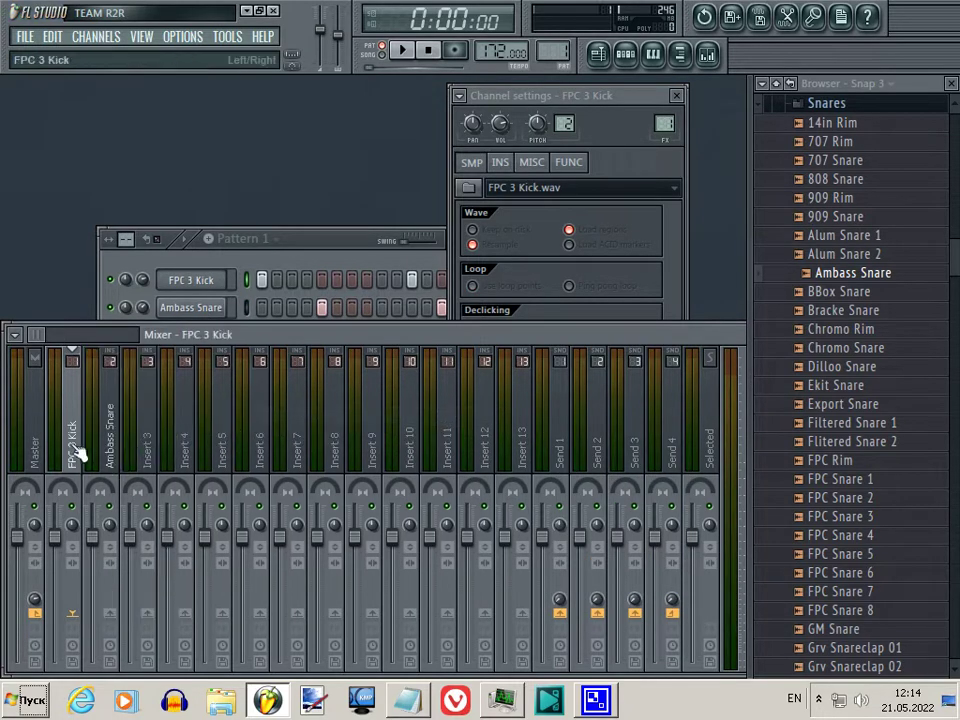
pyautogui.rightClick(195, 613)
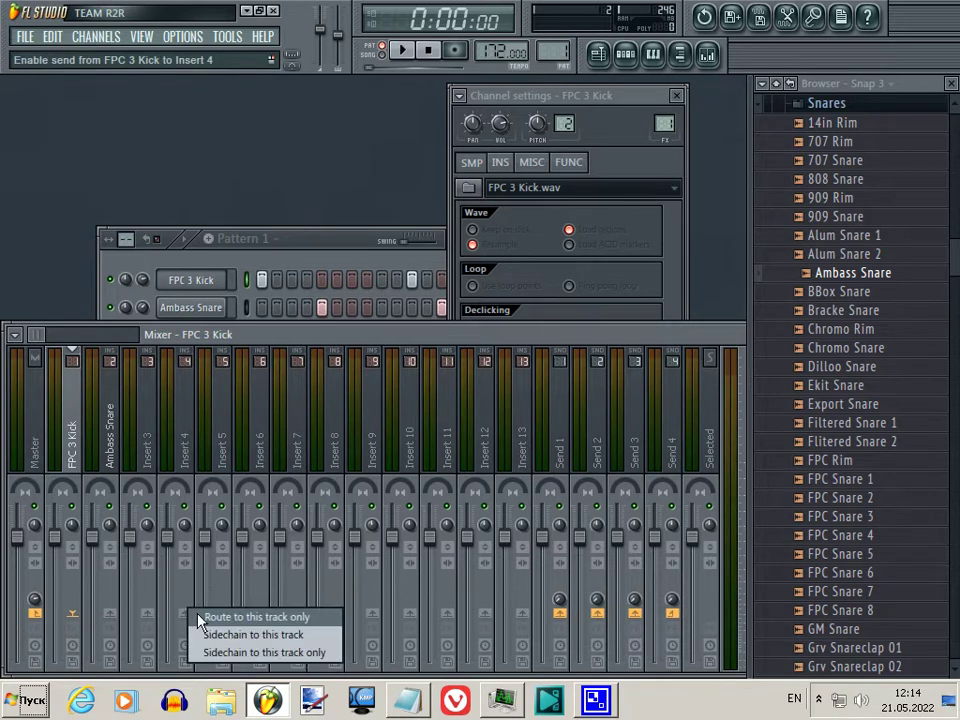
pyautogui.click(221, 546)
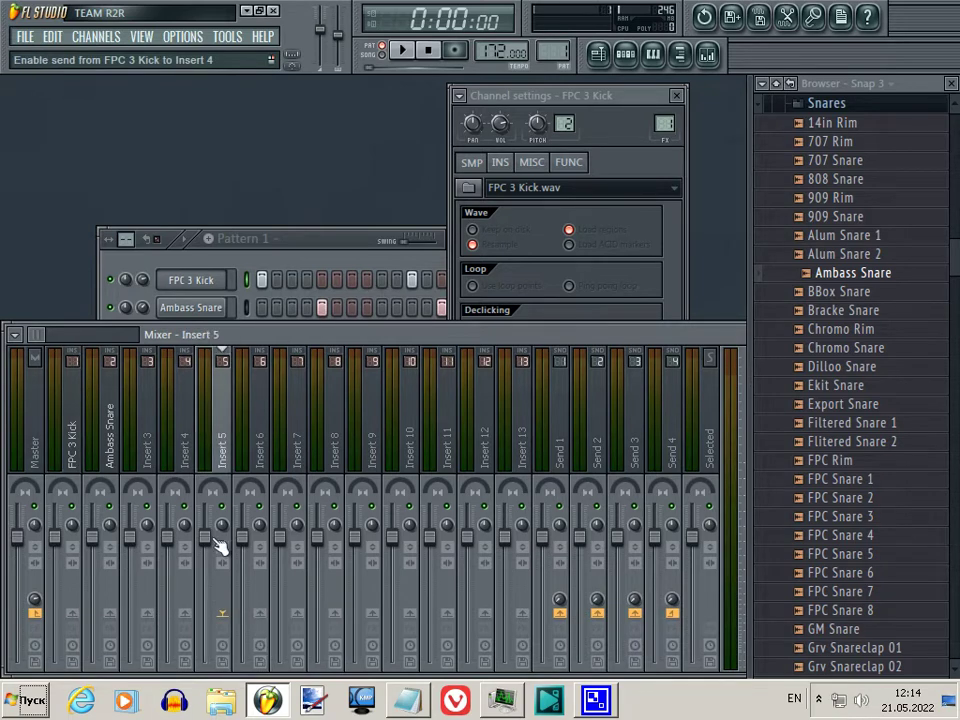
# - Play the pattern, narrow the browser and lower the Ambass Snare channel volume
pyautogui.press('space')
pyautogui.click(80, 445)
pyautogui.click(112, 452)
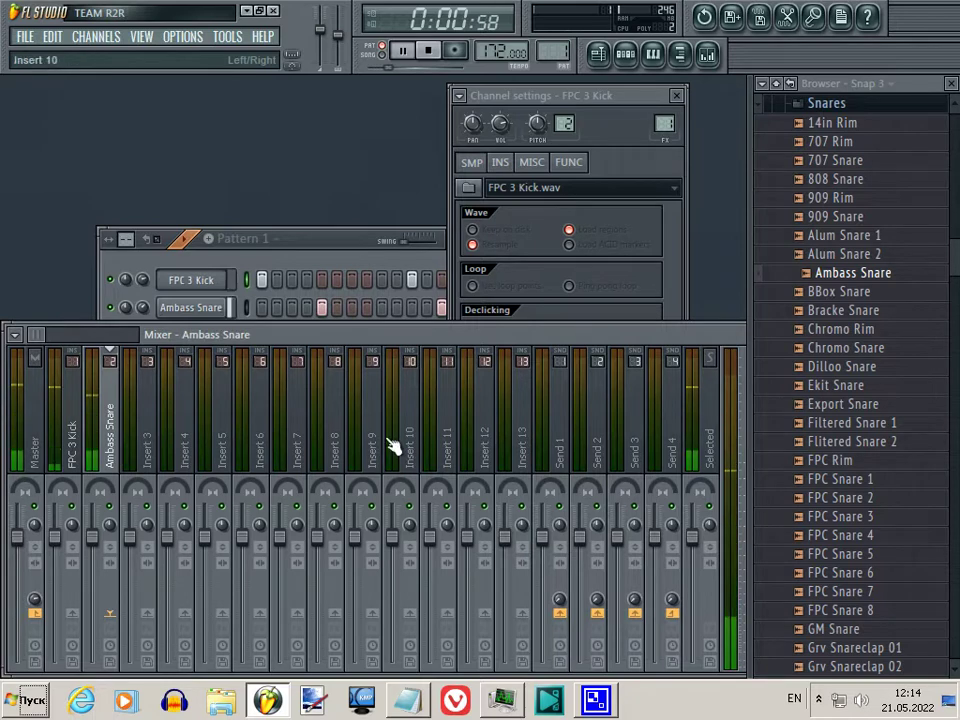
pyautogui.moveTo(750, 369); pyautogui.dragTo(800, 369)
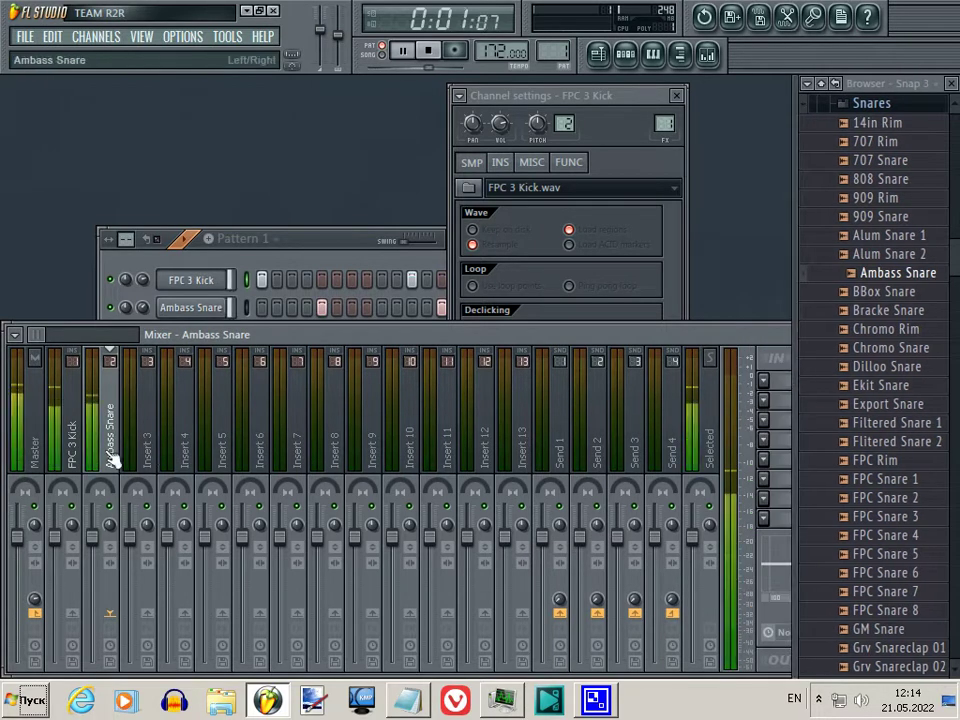
pyautogui.click(142, 307)
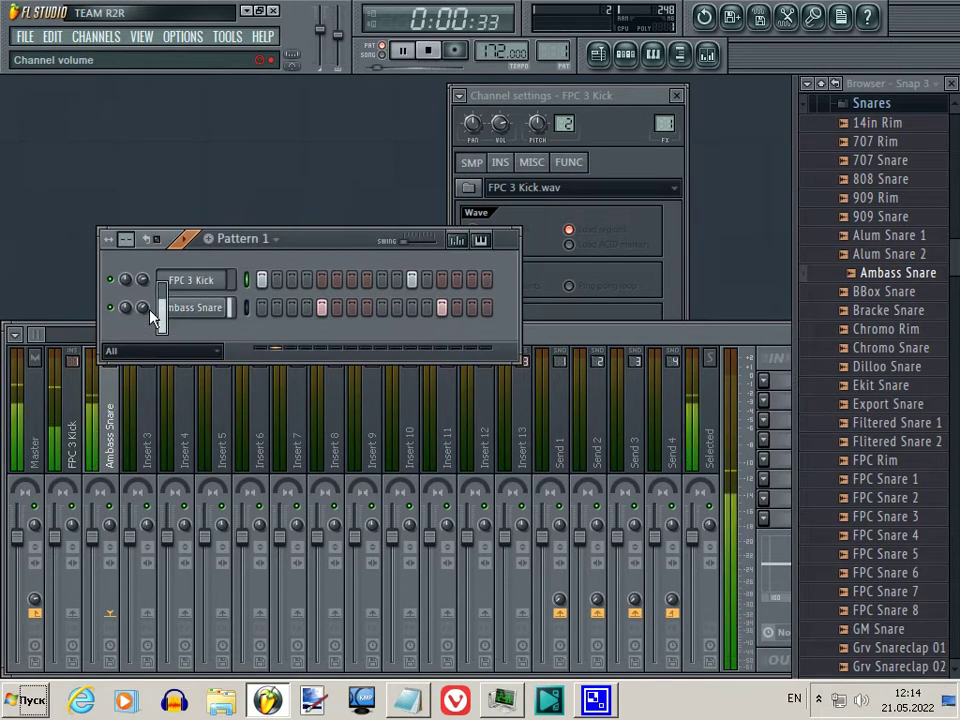
# - Enable the FPC 3 Kick volume envelope and shape it with no attack or hold, a very short decay and no sustain
pyautogui.click(186, 281)
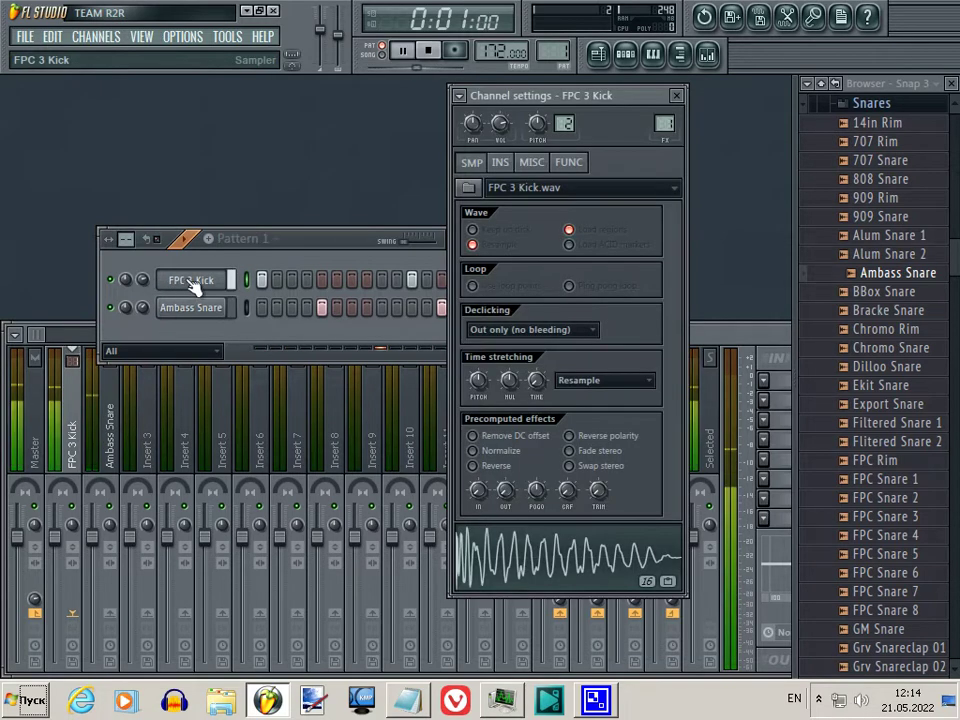
pyautogui.click(531, 163)
pyautogui.click(502, 164)
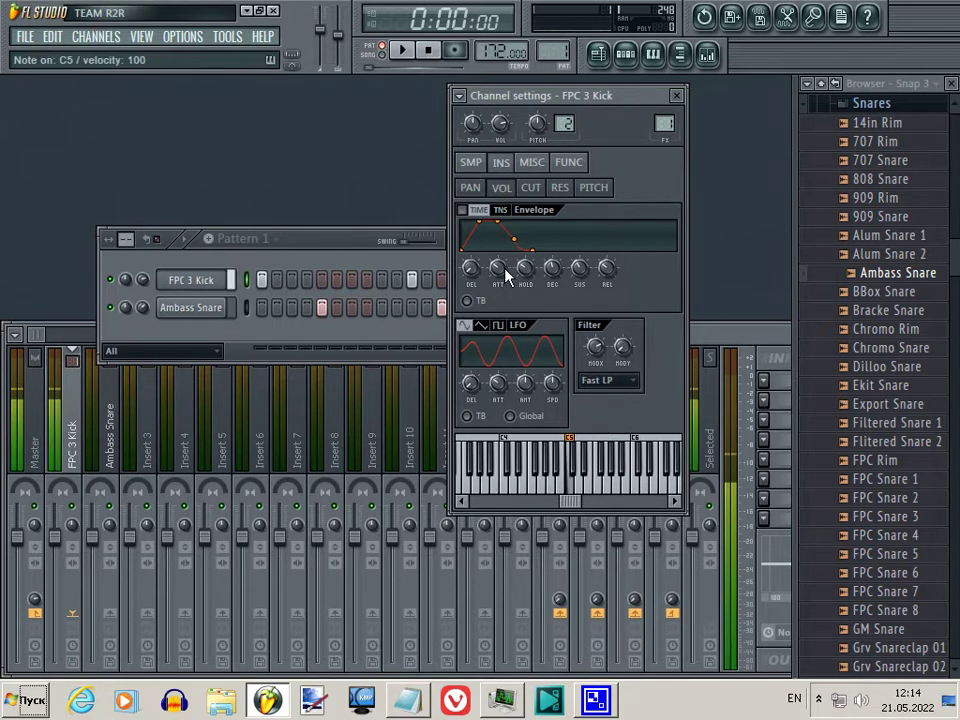
pyautogui.moveTo(506, 274); pyautogui.dragTo(563, 343)
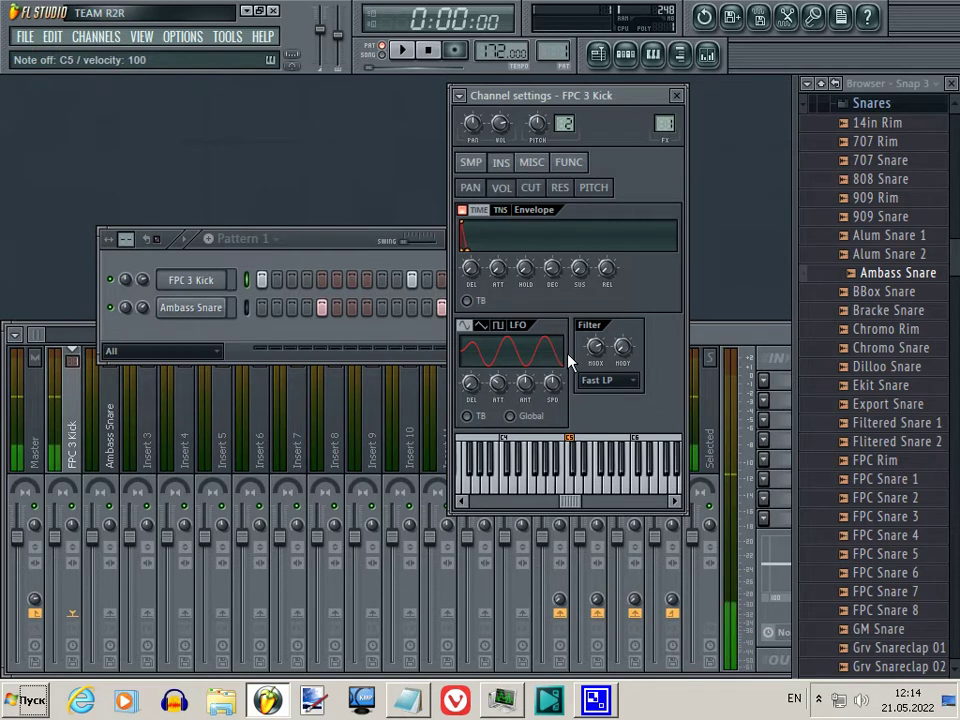
# - Shape the Ambass Snare volume envelope with no attack or hold, a short decay and no sustain, and audition the pattern
pyautogui.click(215, 308)
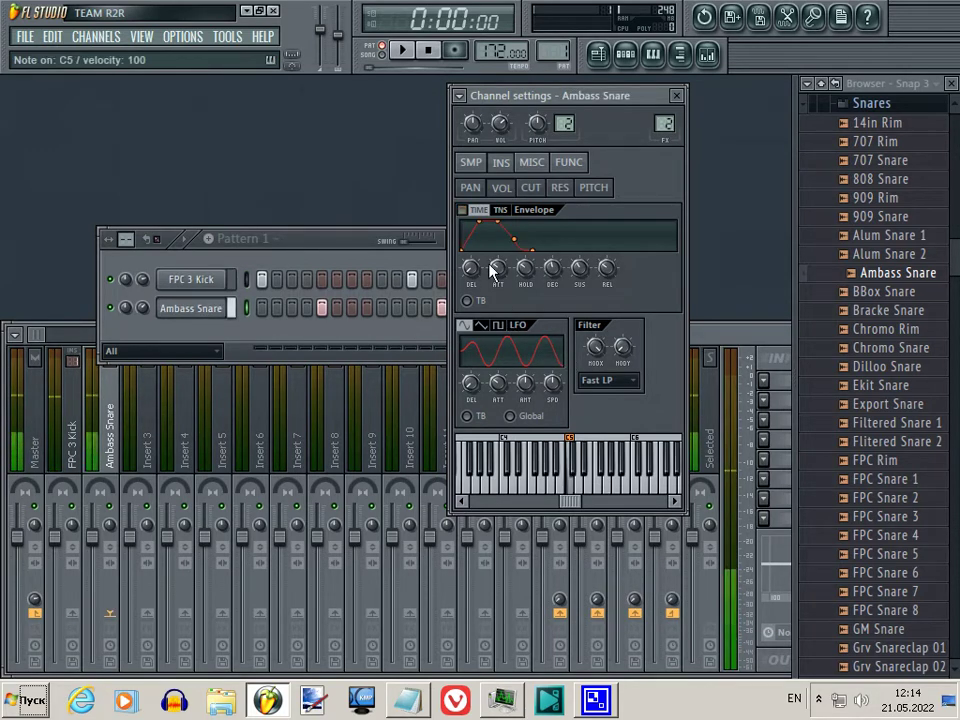
pyautogui.scroll(-5, 495, 270)
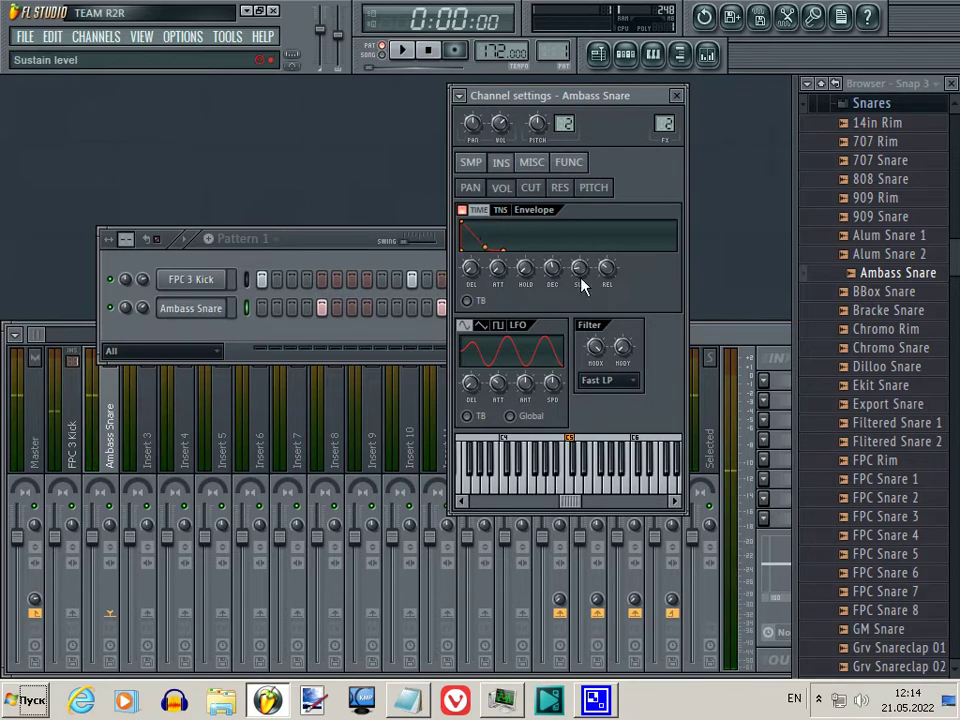
pyautogui.scroll(-3, 606, 270)
pyautogui.scroll(-4, 555, 285)
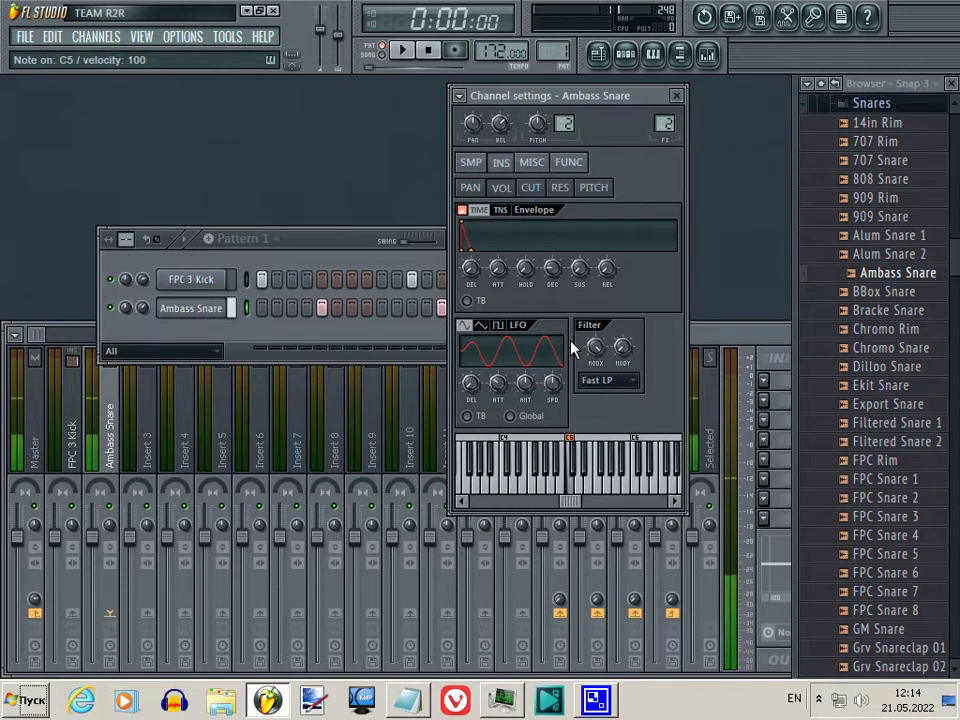
pyautogui.press('space')
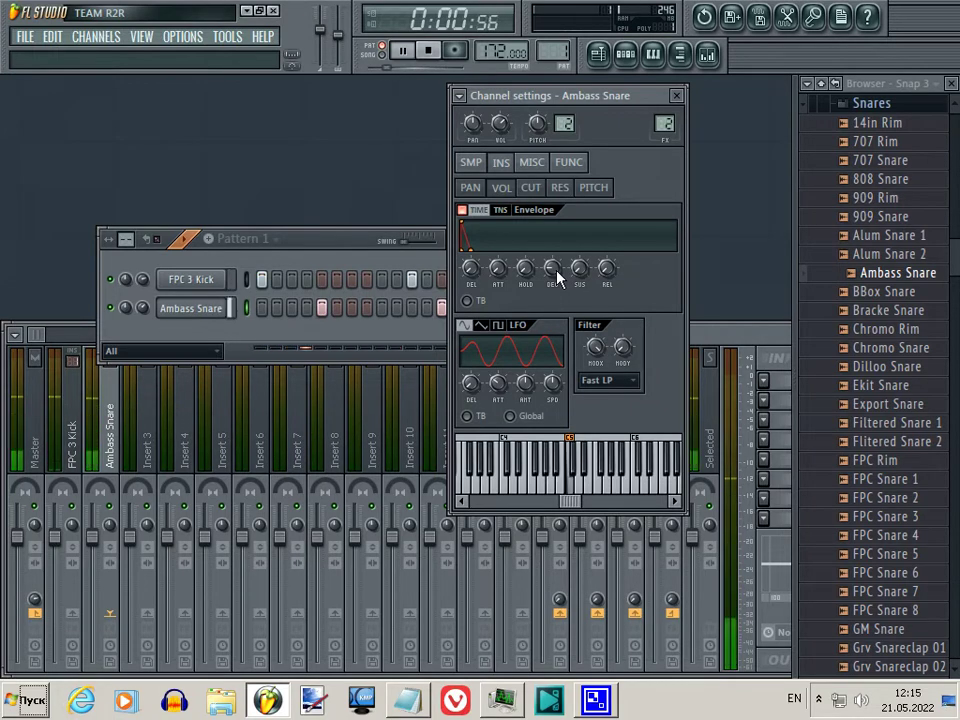
pyautogui.press('space')
# - Add 909 Snare as a new channel and shorten its volume envelope to a very quick decay, auditioning the sound
pyautogui.moveTo(885, 218); pyautogui.dragTo(200, 340)
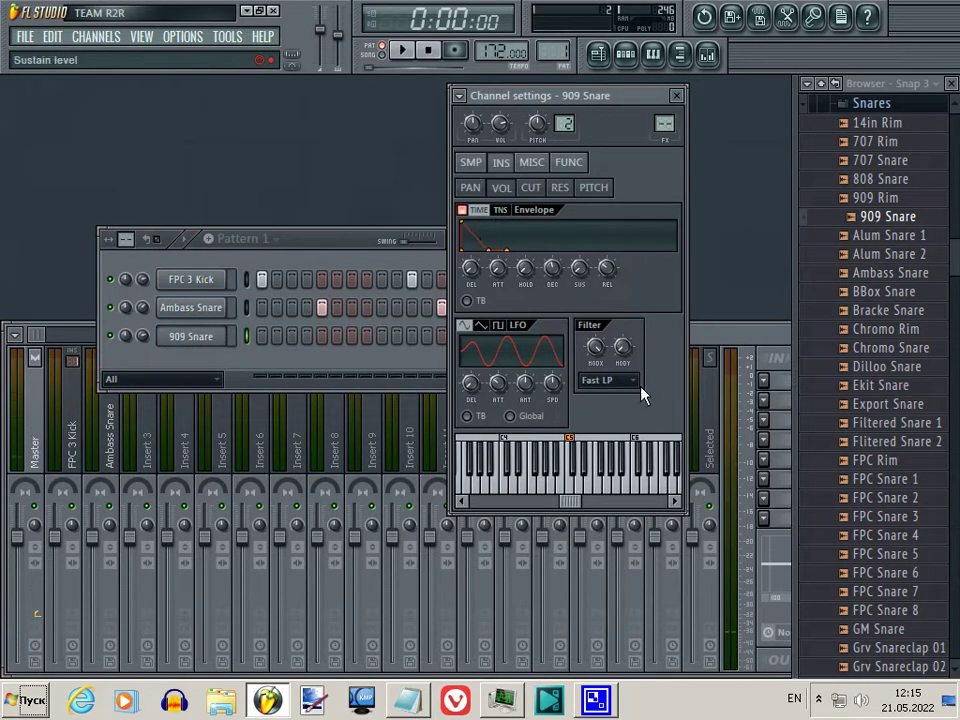
pyautogui.press('z')
pyautogui.press('z')
pyautogui.press('z')
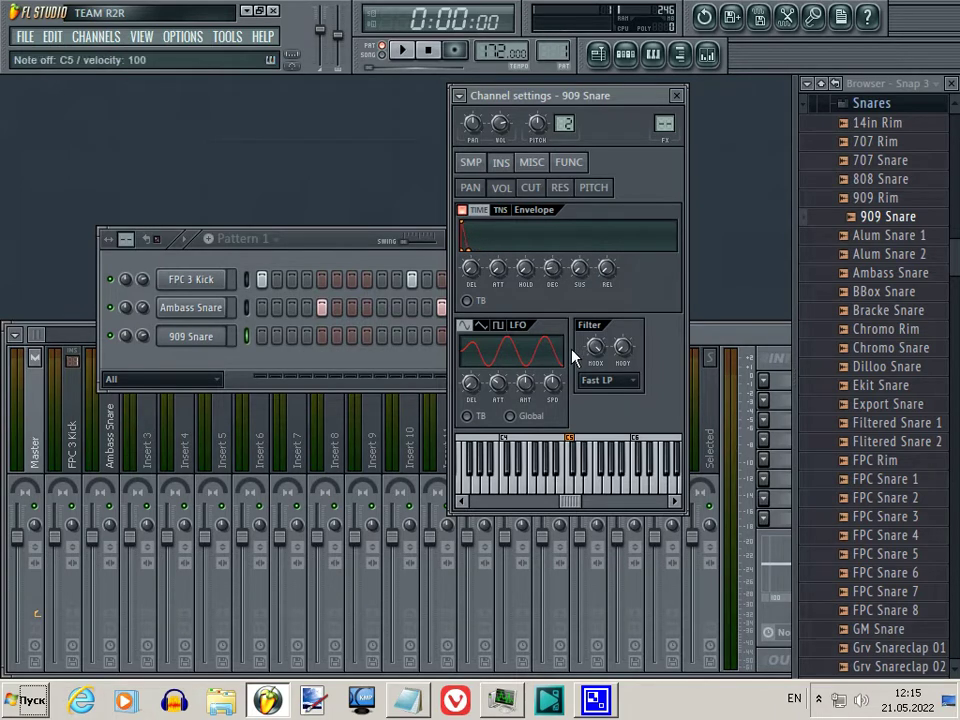
pyautogui.press('z')
pyautogui.press('z')
pyautogui.press('z')
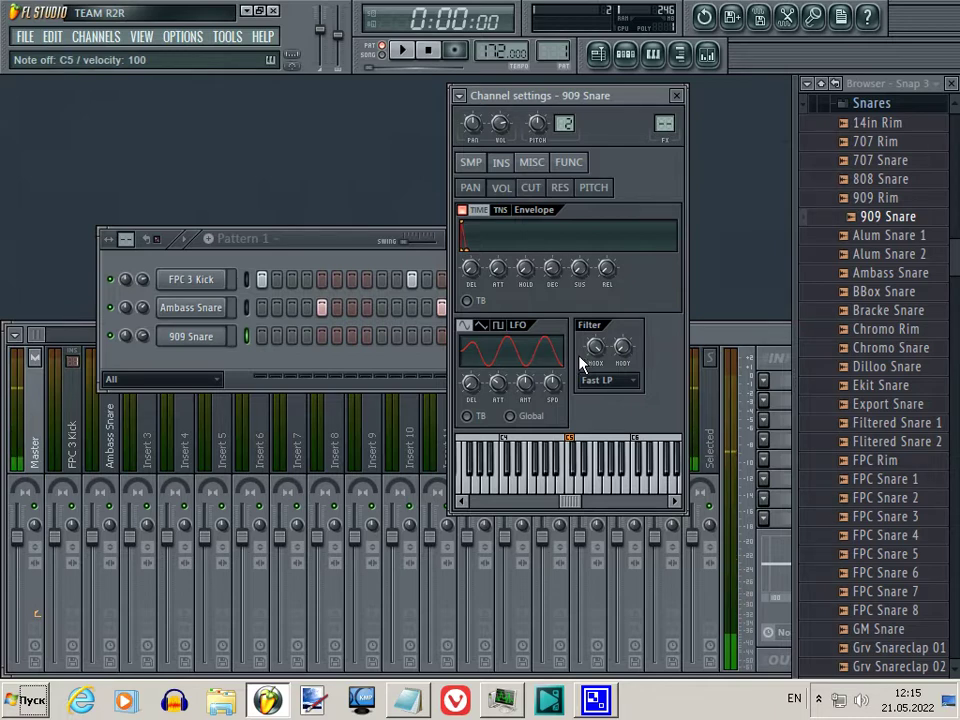
# - Lower the 909 Snare channel volume and place its hits on steps 5 and 13 while the pattern plays
pyautogui.click(154, 343)
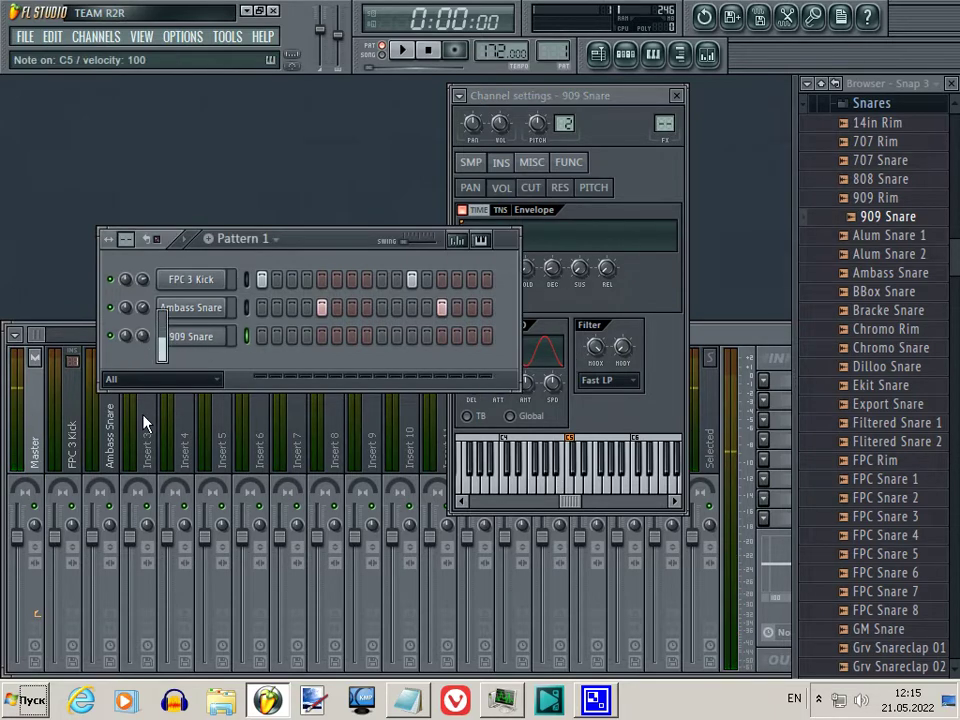
pyautogui.press('space')
pyautogui.click(321, 336)
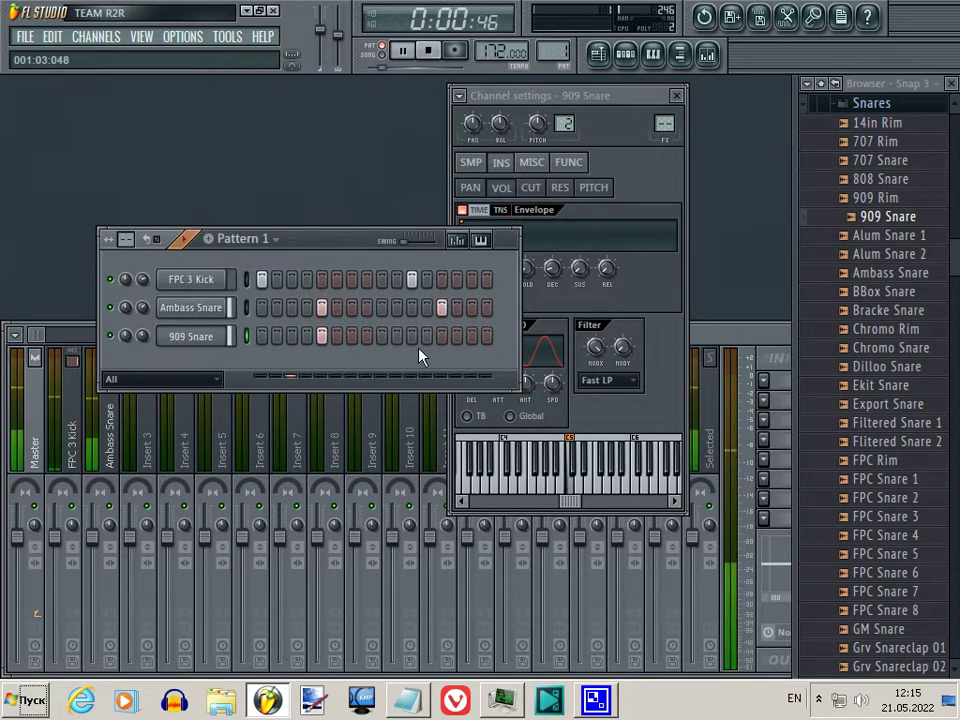
pyautogui.click(441, 336)
pyautogui.moveTo(152, 345); pyautogui.dragTo(156, 352)
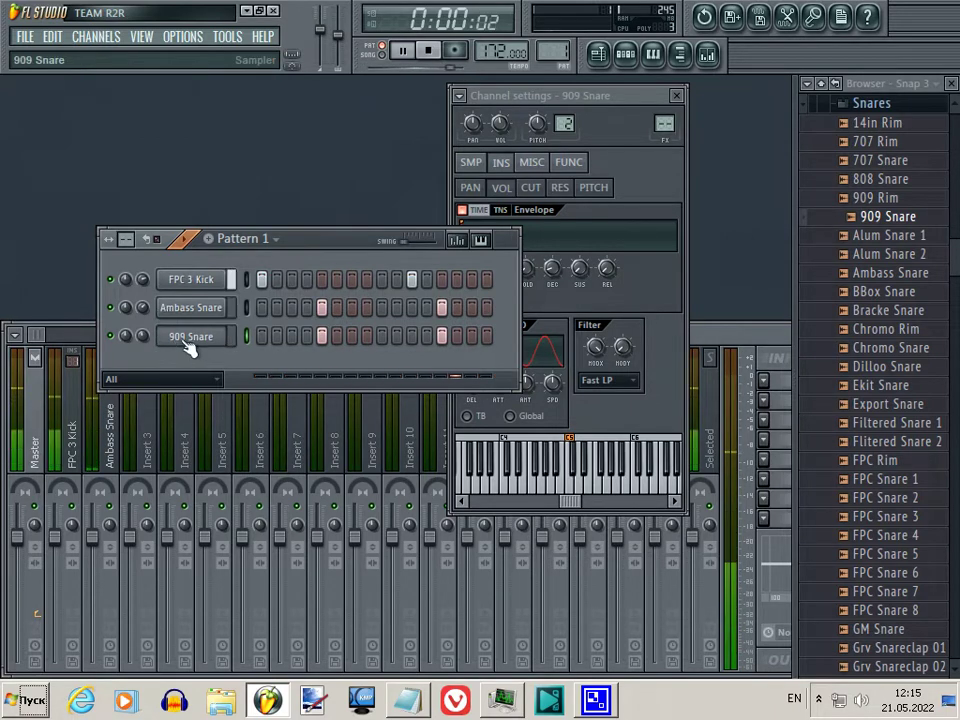
# - Route the 909 Snare channel to mixer track 2 and close its channel settings
pyautogui.click(190, 338)
pyautogui.moveTo(664, 124); pyautogui.dragTo(666, 101)
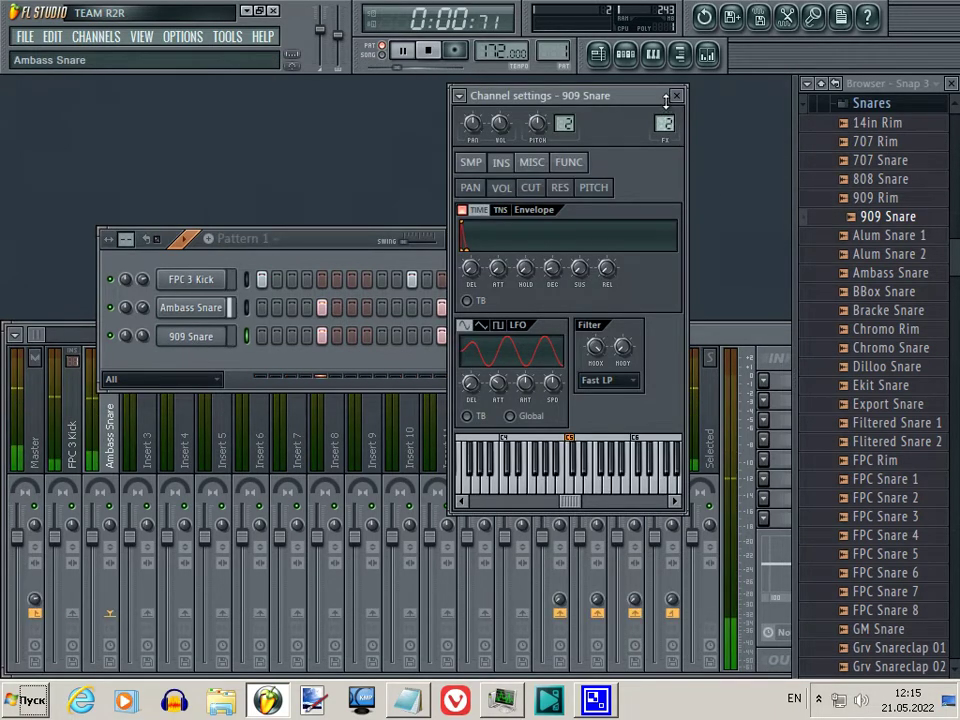
pyautogui.click(676, 96)
# - Stop the pattern playback and preview the closed-hat samples 909 CH 1 and 909 CH 2 from the Hats pack
pyautogui.click(852, 106)
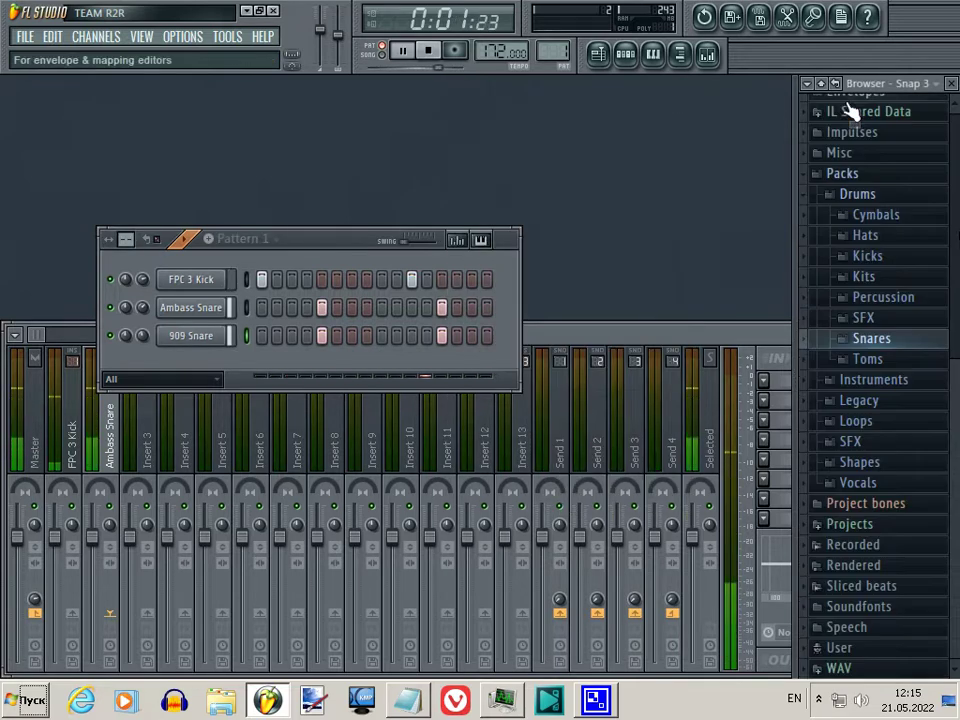
pyautogui.click(880, 236)
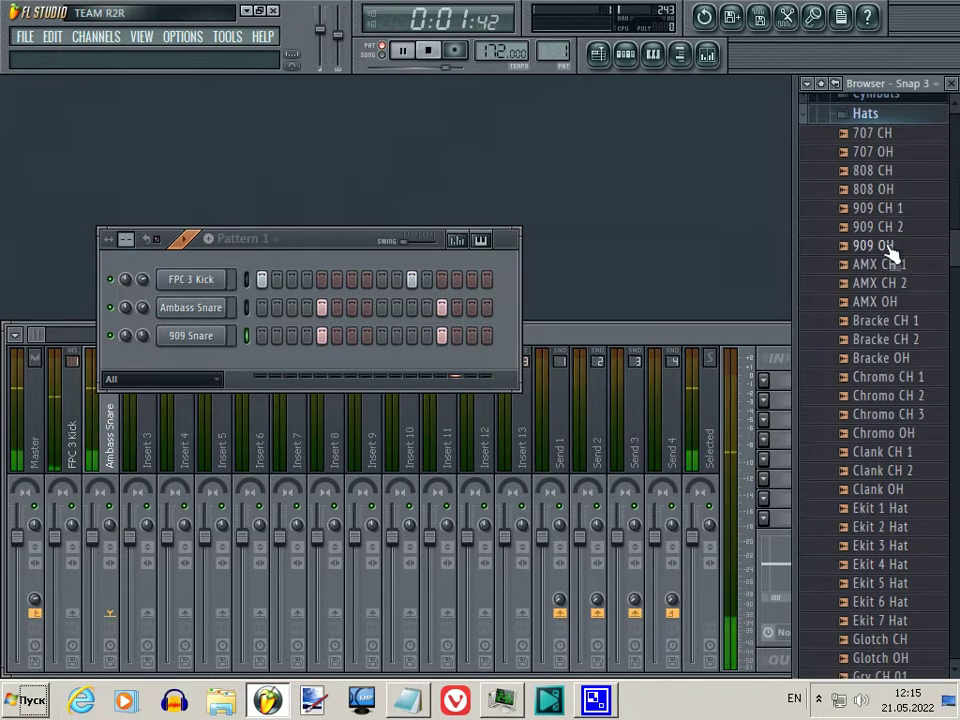
pyautogui.click(884, 199)
pyautogui.click(428, 49)
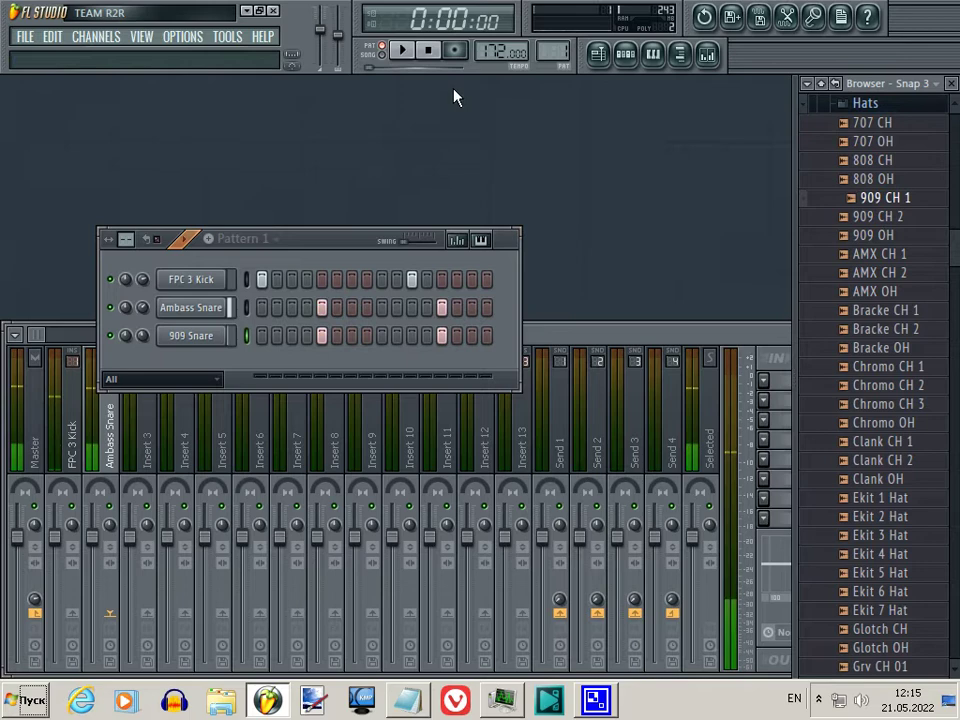
pyautogui.click(853, 220)
pyautogui.click(850, 104)
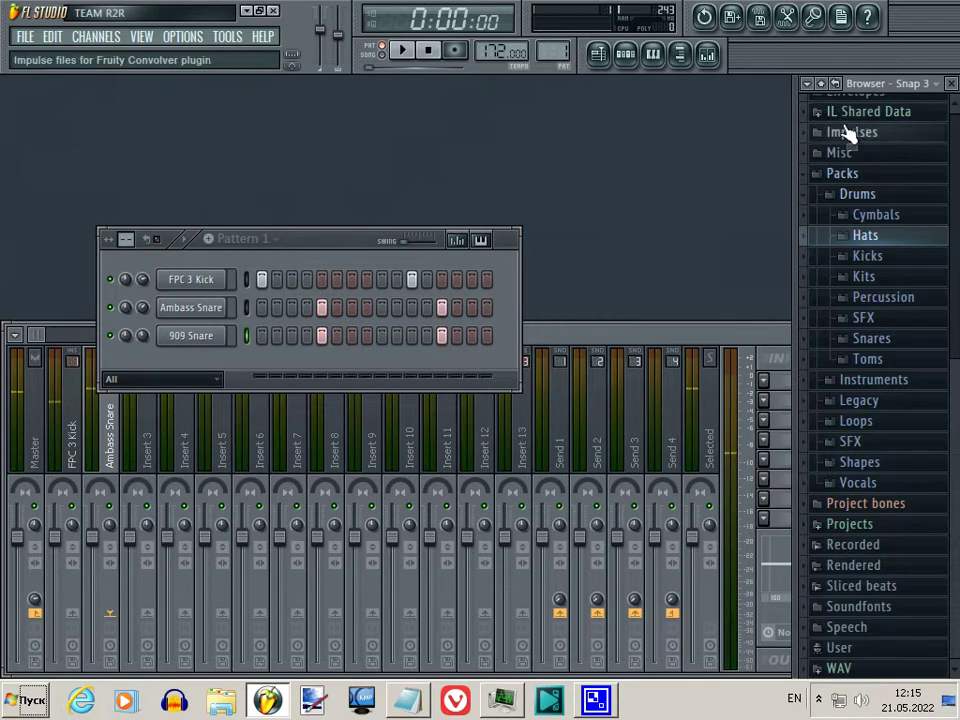
# - Preview the crash and cymbal samples in the Cymbals pack and compare Grv Ride 01 to Grv Ride 04
pyautogui.scroll(3, 857, 300)
pyautogui.click(876, 331)
pyautogui.click(856, 237)
pyautogui.click(853, 273)
pyautogui.click(853, 312)
pyautogui.click(855, 368)
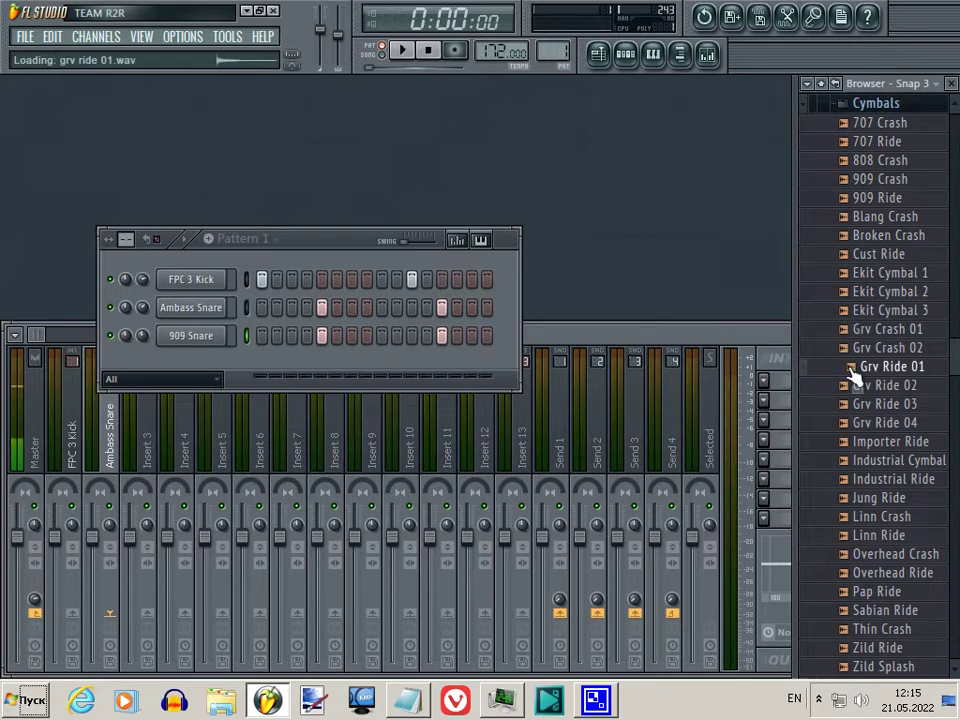
pyautogui.click(855, 388)
pyautogui.click(855, 405)
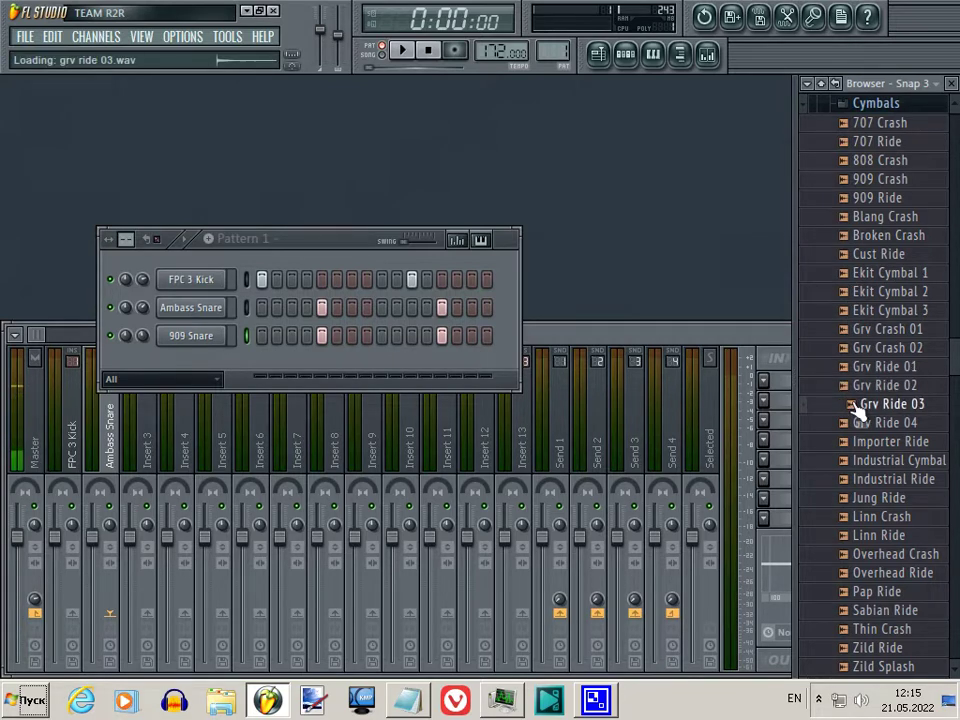
pyautogui.click(857, 422)
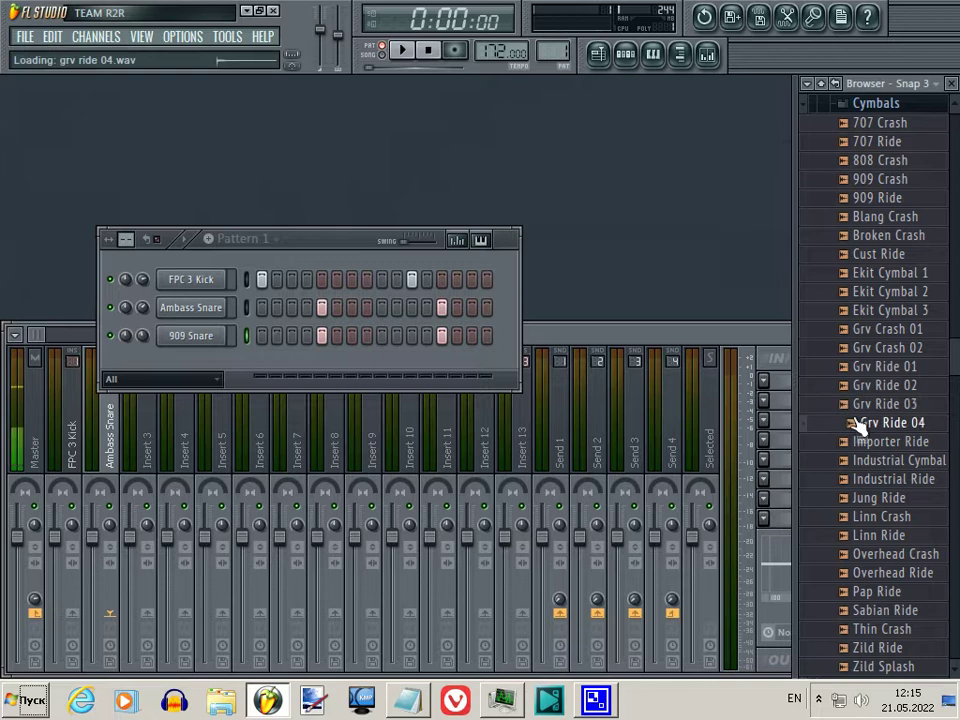
pyautogui.click(862, 405)
pyautogui.click(864, 388)
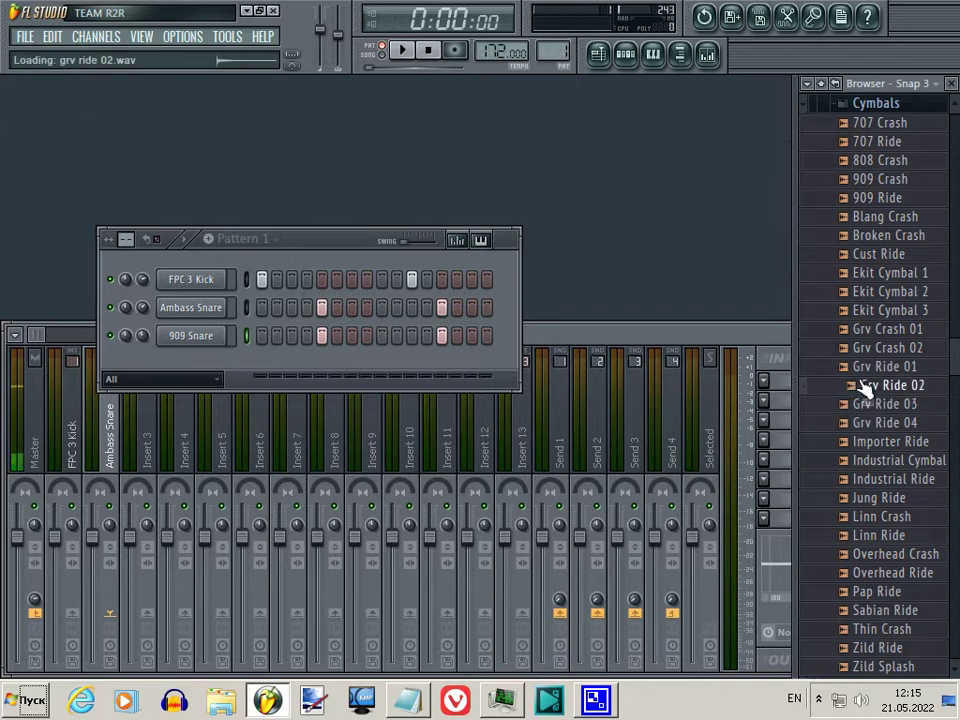
# - Compare 707 Ride with the Grv rides, and preview further cymbal samples from Jung Ride down to Zild Splash
pyautogui.click(822, 145)
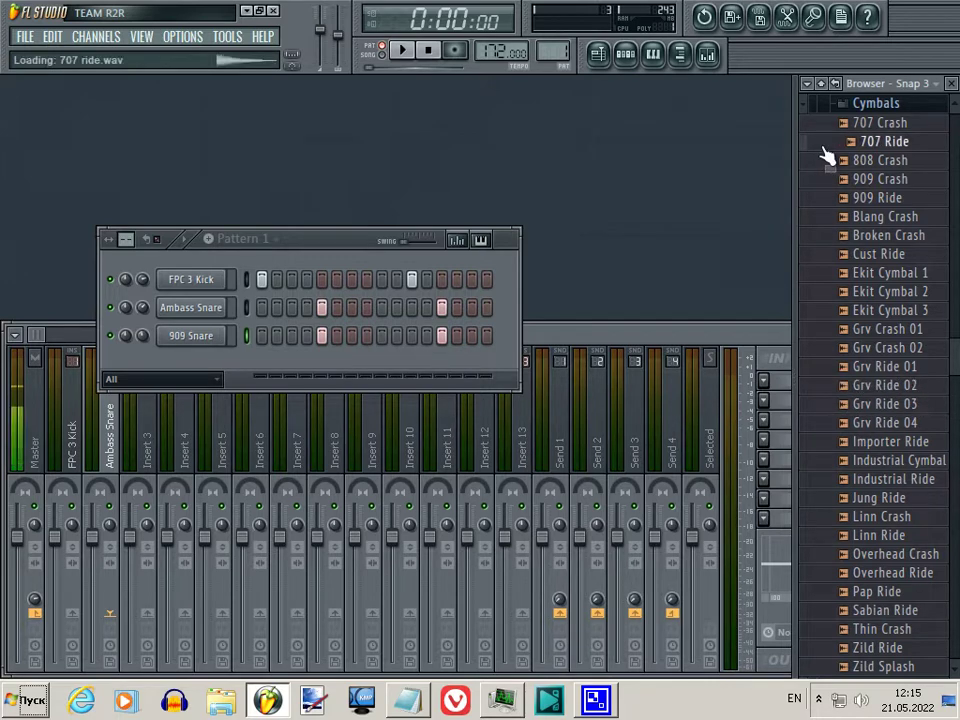
pyautogui.click(879, 368)
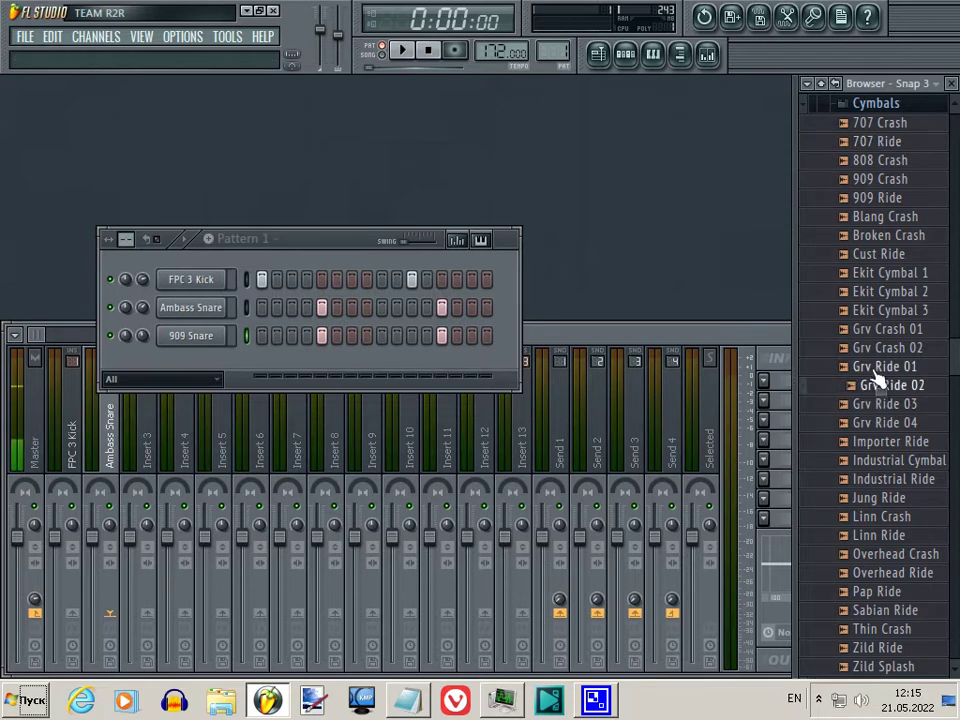
pyautogui.click(878, 387)
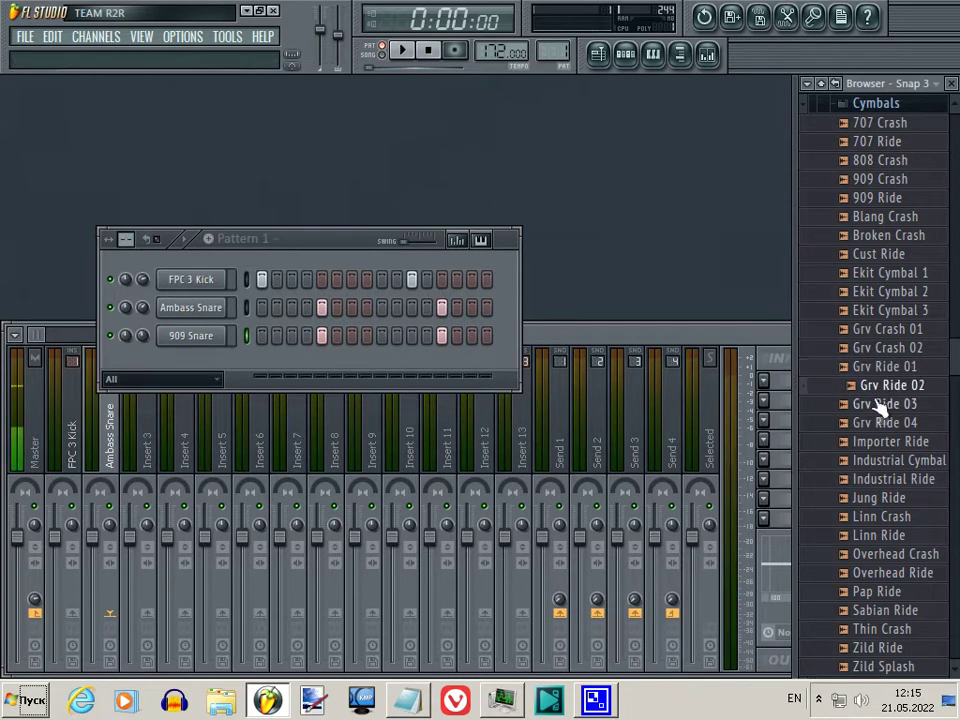
pyautogui.click(883, 498)
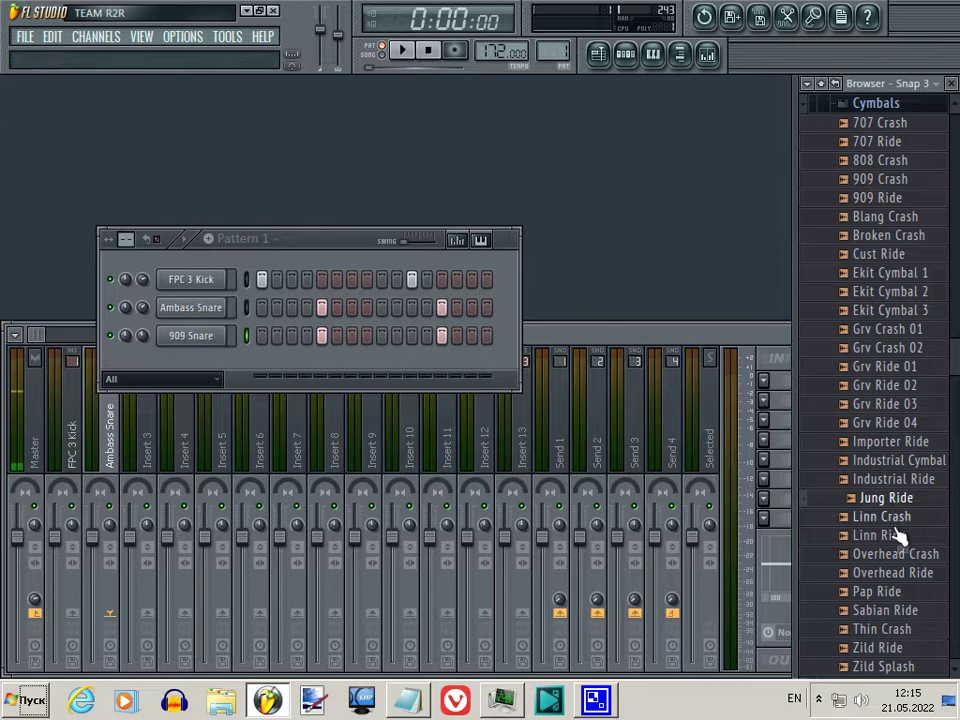
pyautogui.click(899, 537)
pyautogui.click(896, 573)
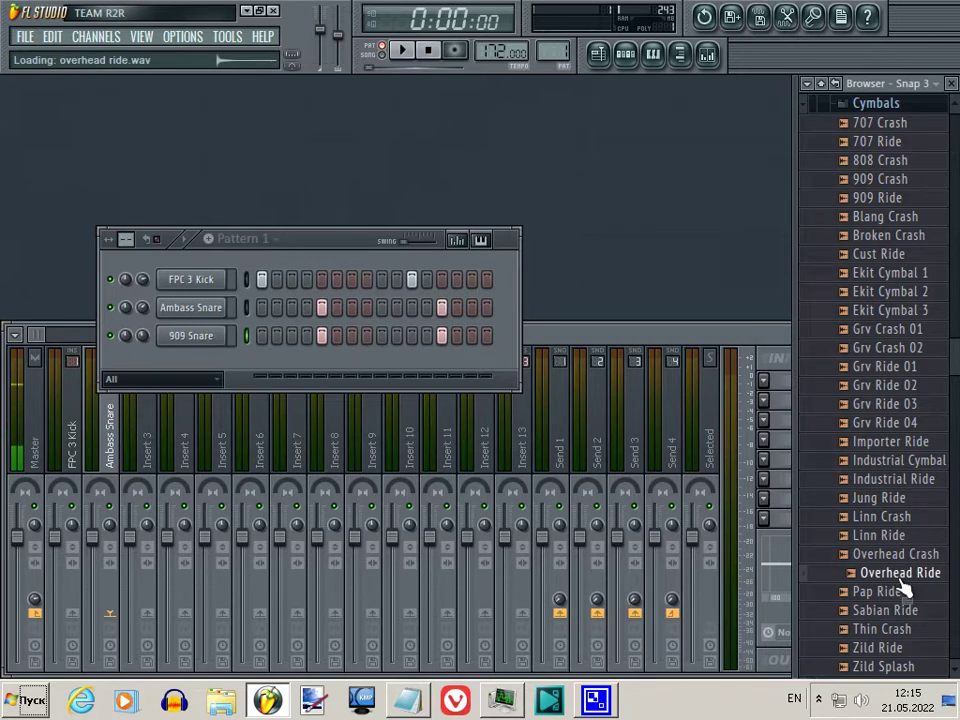
pyautogui.click(900, 592)
pyautogui.click(905, 611)
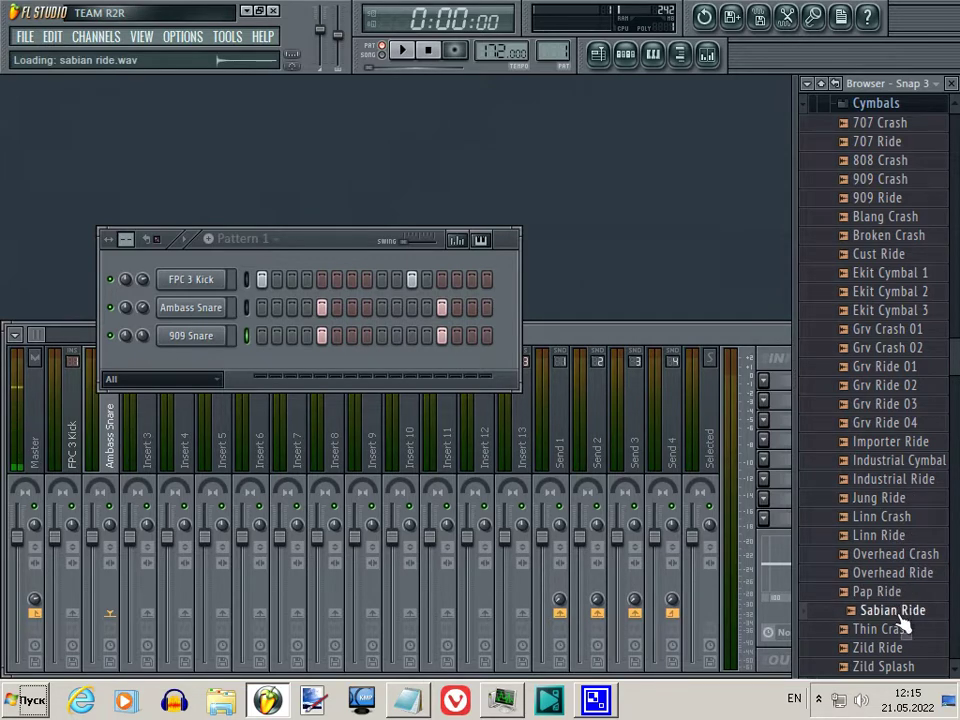
pyautogui.click(901, 629)
pyautogui.click(899, 647)
pyautogui.scroll(-3, 900, 670)
pyautogui.click(886, 500)
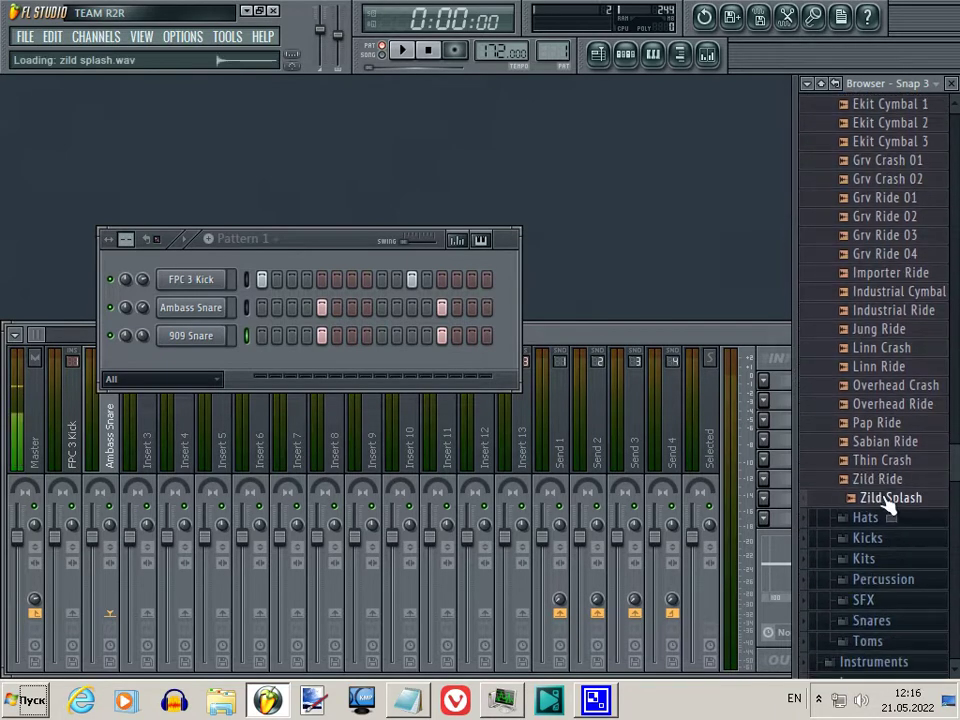
# - Preview the cymbal samples from Importer Ride through Linn Crash
pyautogui.scroll(4, 888, 505)
pyautogui.click(897, 498)
pyautogui.click(898, 517)
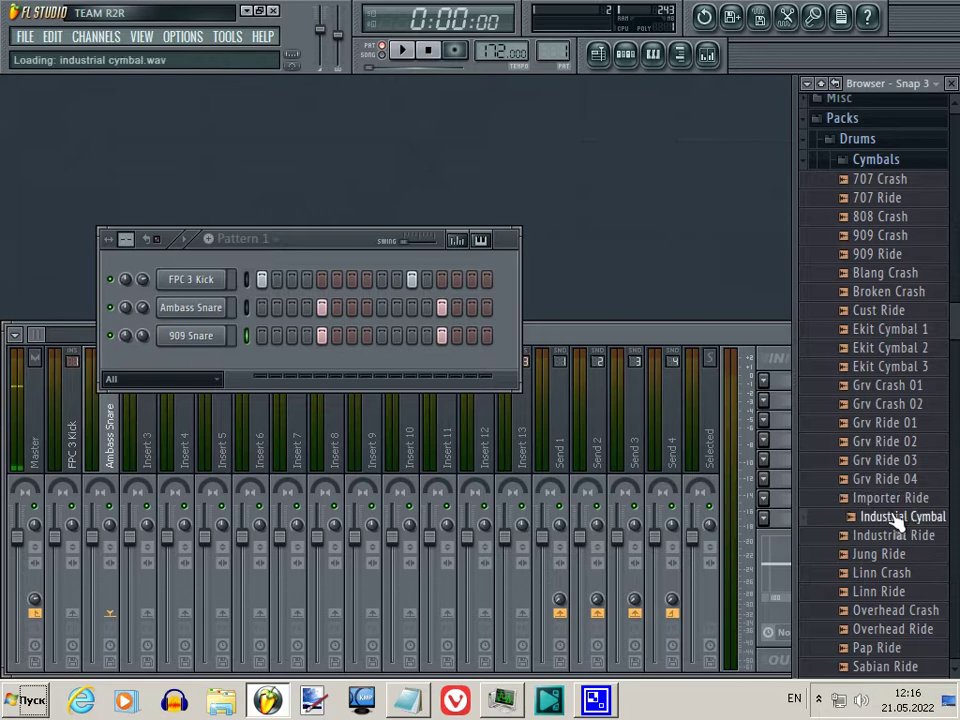
pyautogui.click(892, 536)
pyautogui.click(890, 555)
pyautogui.click(890, 573)
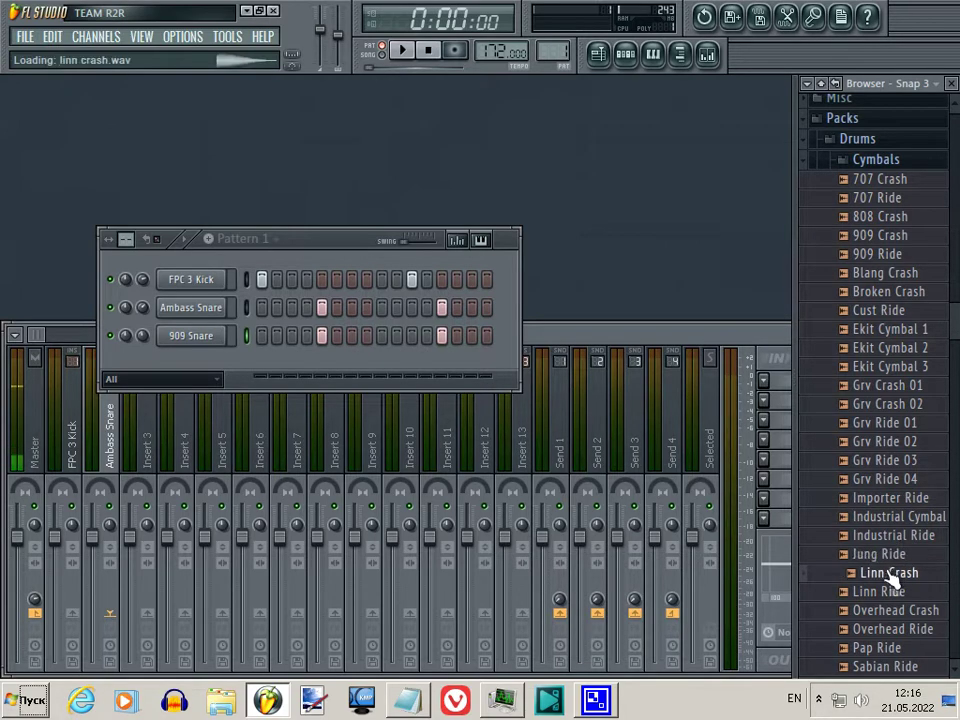
# - Add Jung Ride as a new channel with a very short volume-envelope decay and fill every second step with hits
pyautogui.click(892, 556)
pyautogui.moveTo(893, 560); pyautogui.dragTo(203, 369)
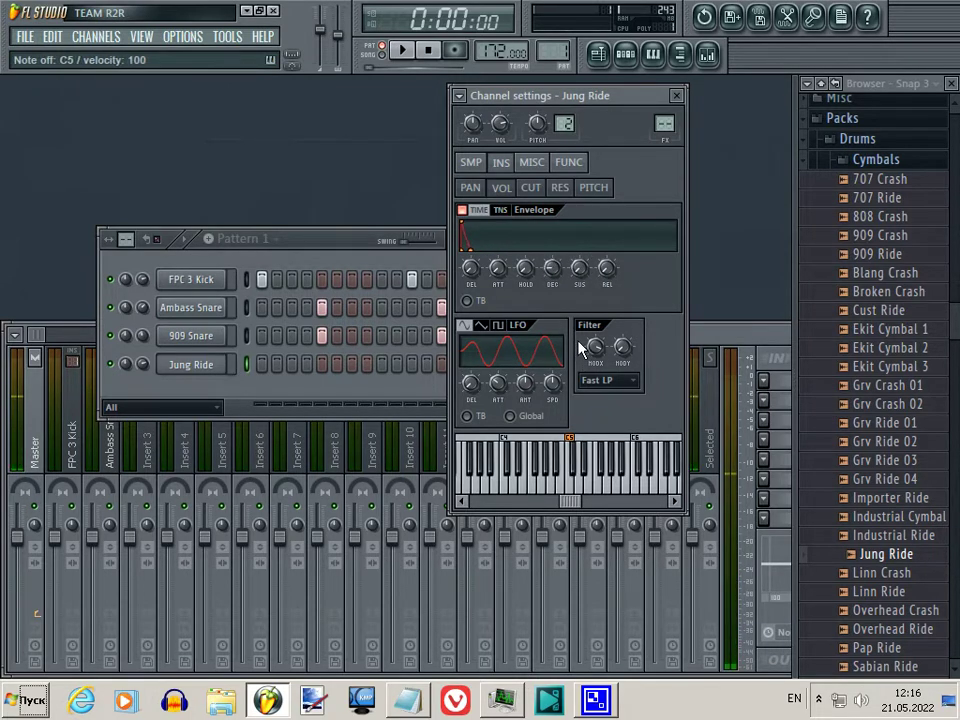
pyautogui.rightClick(224, 360)
pyautogui.click(283, 497)
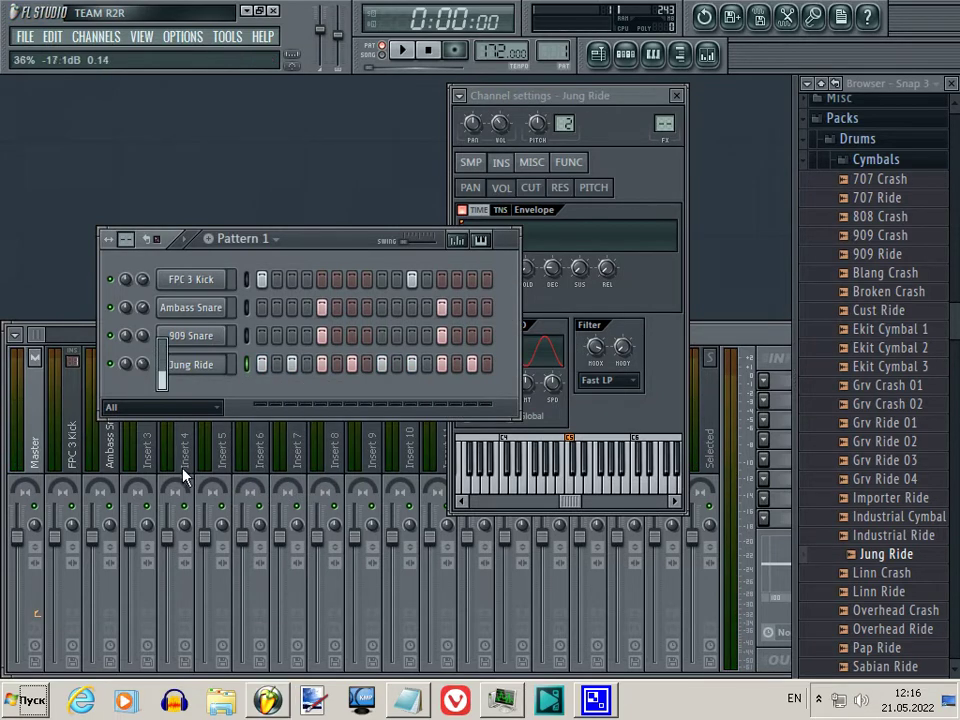
# - Adjust the Jung Ride channel volume while auditioning the pattern
pyautogui.press('space')
pyautogui.moveTo(143, 368); pyautogui.dragTo(148, 352)
pyautogui.press('space')
# - Refill the Jung Ride channel with a hit on every fourth step and audition the pattern
pyautogui.rightClick(190, 366)
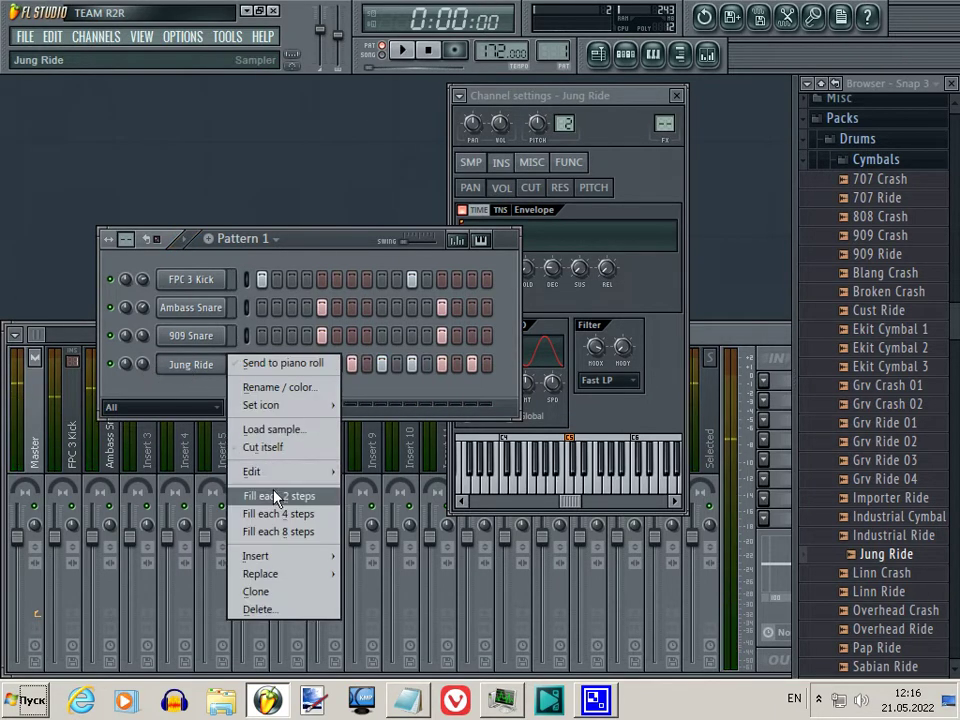
pyautogui.click(281, 517)
pyautogui.press('space')
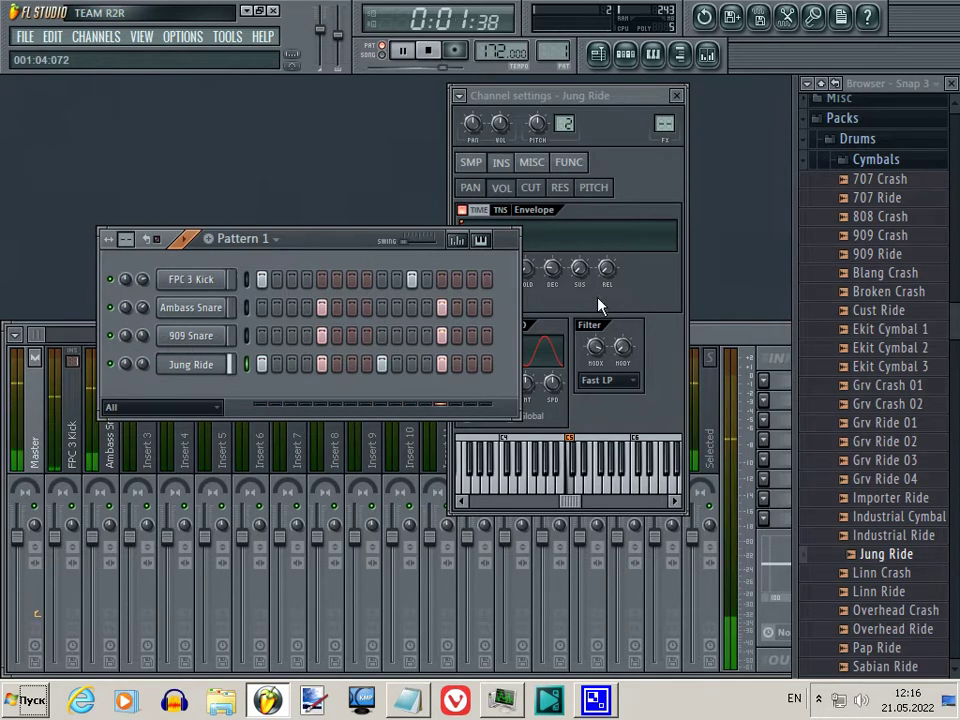
pyautogui.press('space')
# - Preview more cymbal samples, replace the Jung Ride sample with Grv Ride 02 and play the pattern
pyautogui.click(852, 368)
pyautogui.click(860, 402)
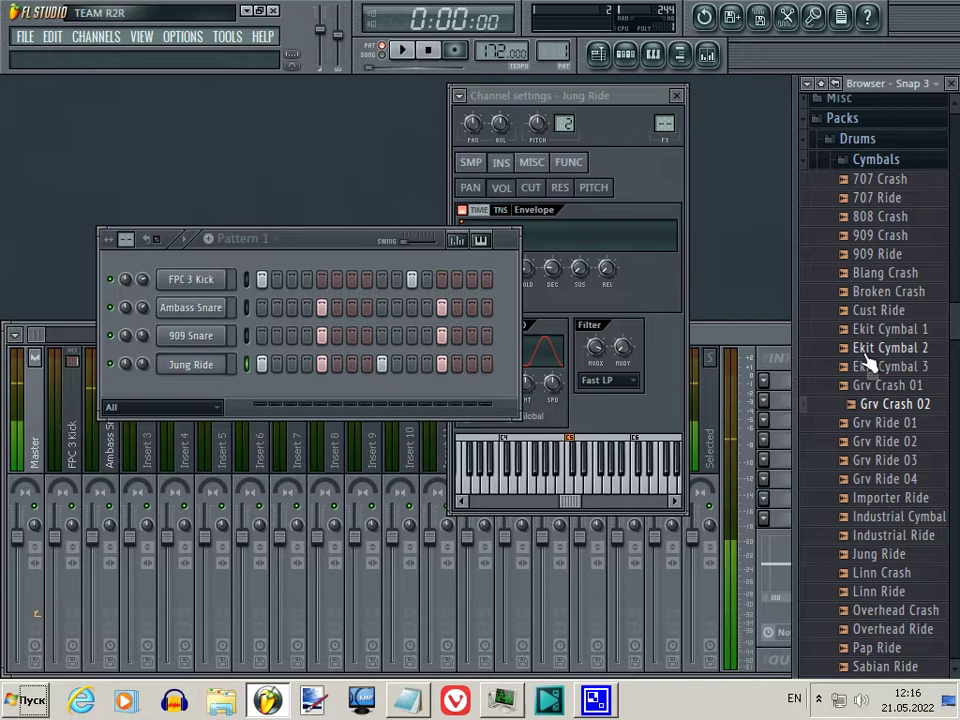
pyautogui.click(866, 350)
pyautogui.click(845, 442)
pyautogui.moveTo(845, 442); pyautogui.dragTo(206, 368)
pyautogui.press('space')
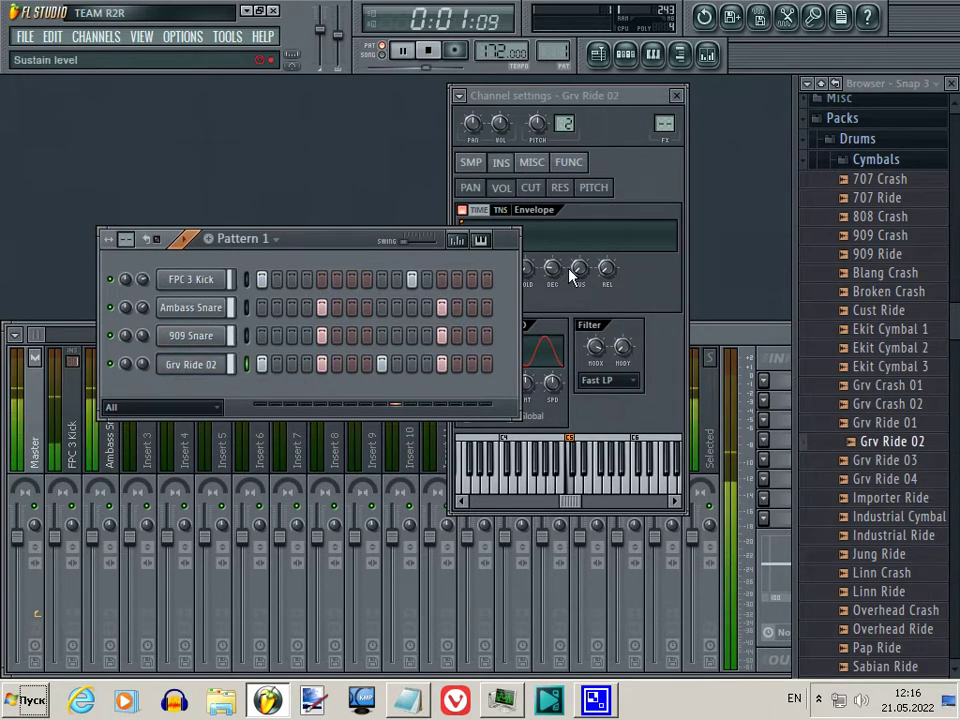
# - Adjust the Grv Ride 02 volume-envelope decay and set its filter to BP, tuning cutoff and resonance during playback
pyautogui.click(583, 308)
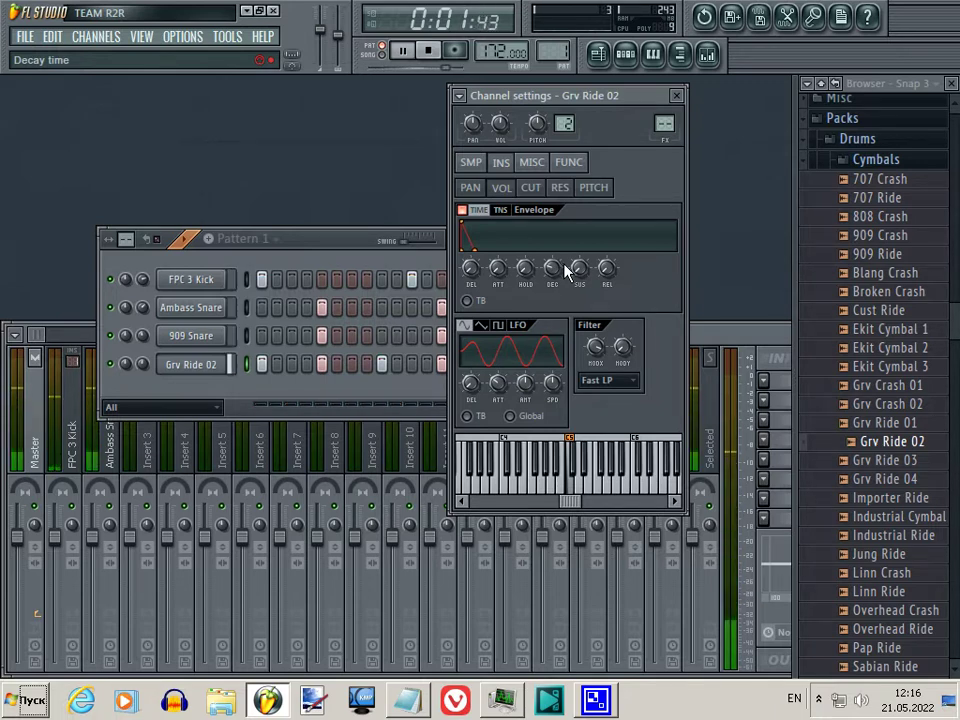
pyautogui.click(633, 381)
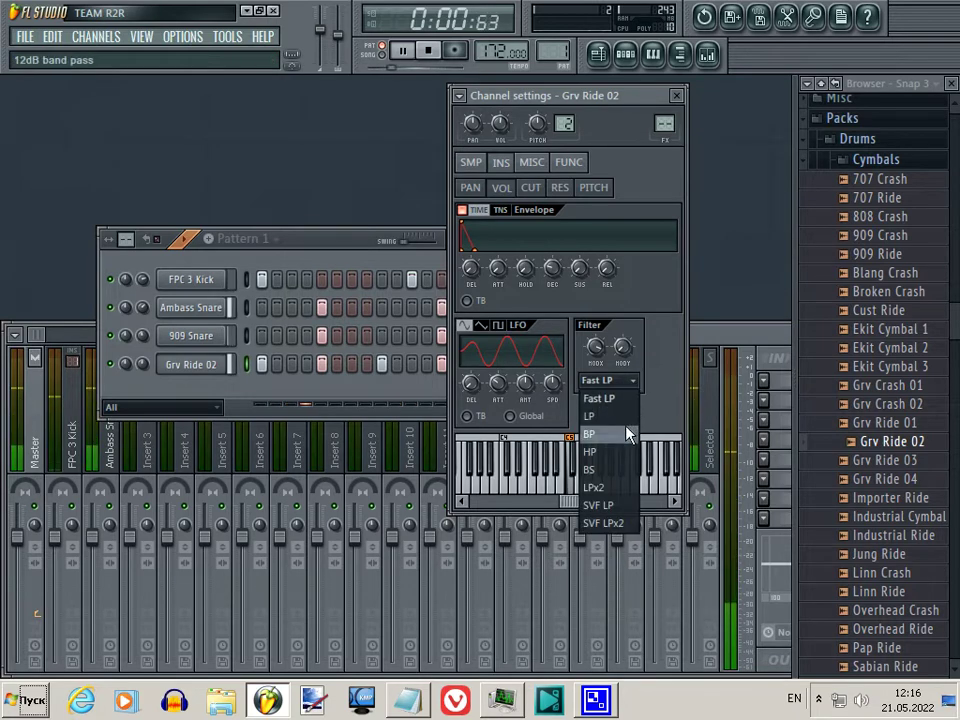
pyautogui.click(627, 445)
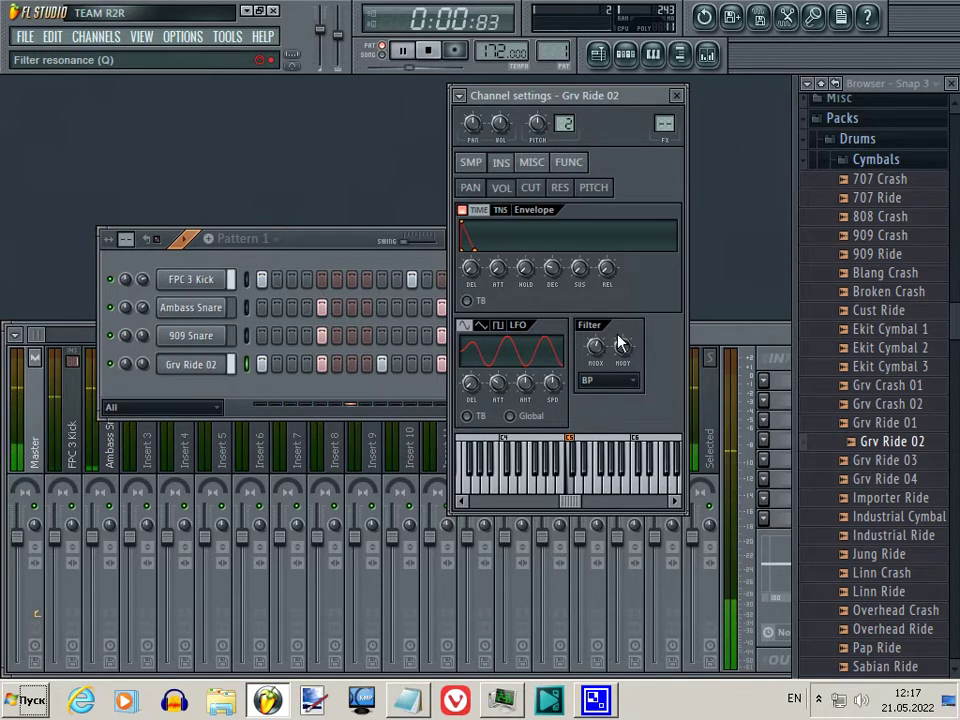
# - Set the Grv Ride 02 channel volume to about 51%, fine-tune its filter cutoff and resonance, and close its settings
pyautogui.click(155, 366)
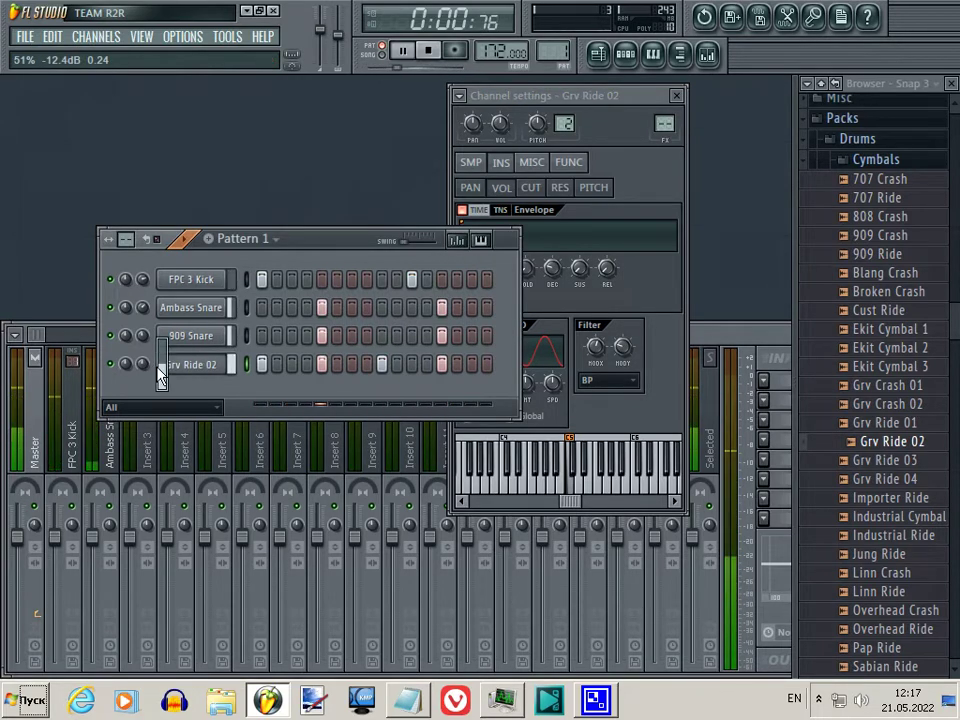
pyautogui.click(600, 385)
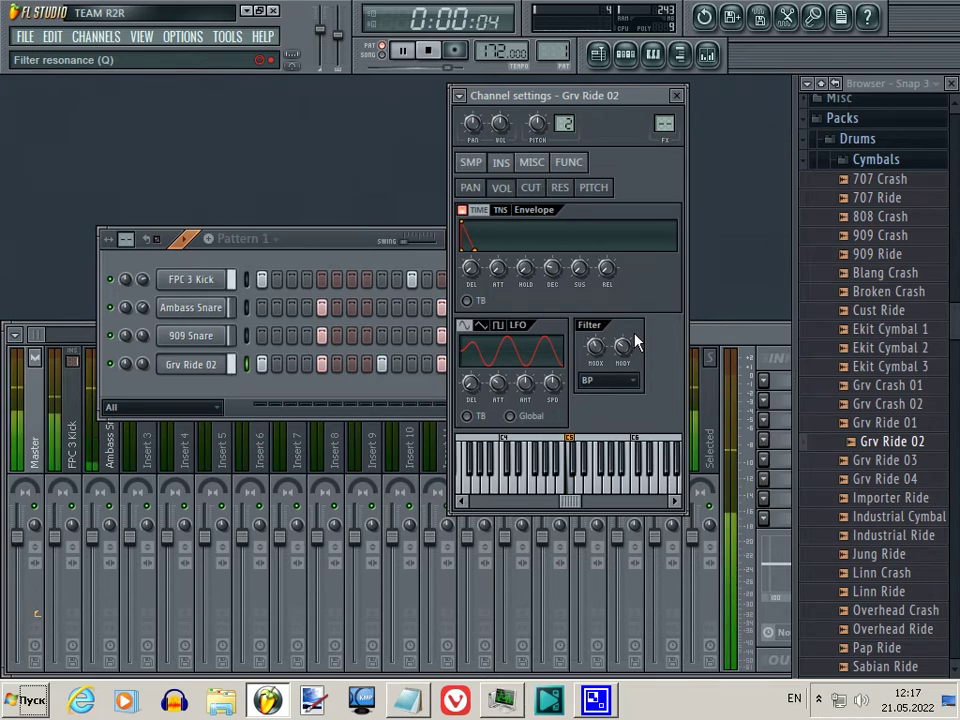
pyautogui.click(677, 95)
# - Preview the 909 and AMX samples in the Hats pack and add AMX CH 2 as a new channel
pyautogui.click(818, 161)
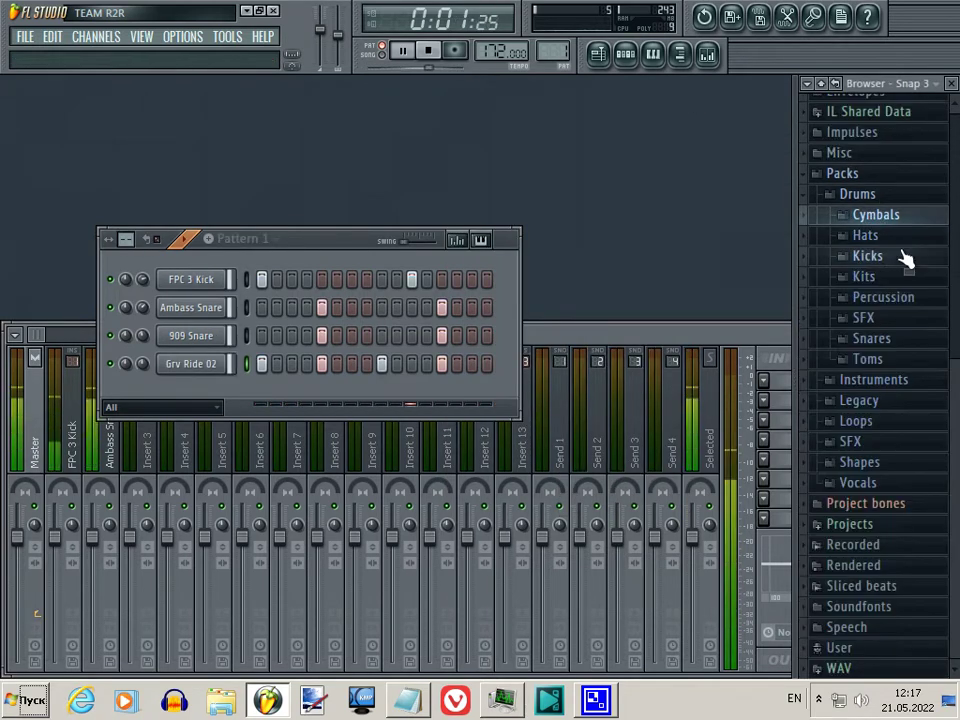
pyautogui.click(866, 236)
pyautogui.click(905, 200)
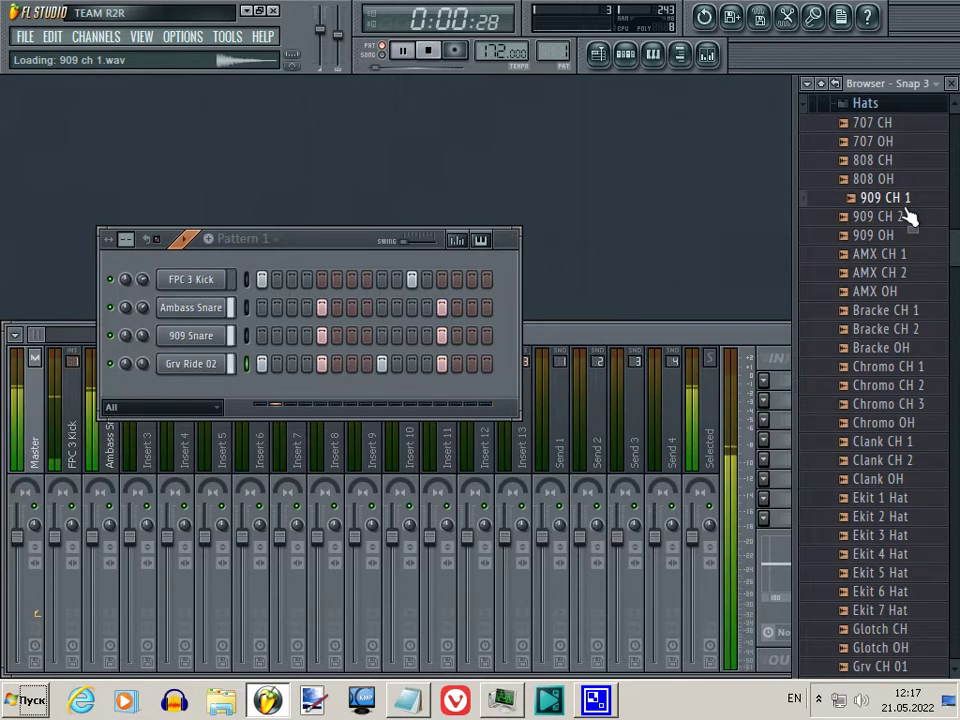
pyautogui.click(909, 216)
pyautogui.click(909, 236)
pyautogui.click(908, 273)
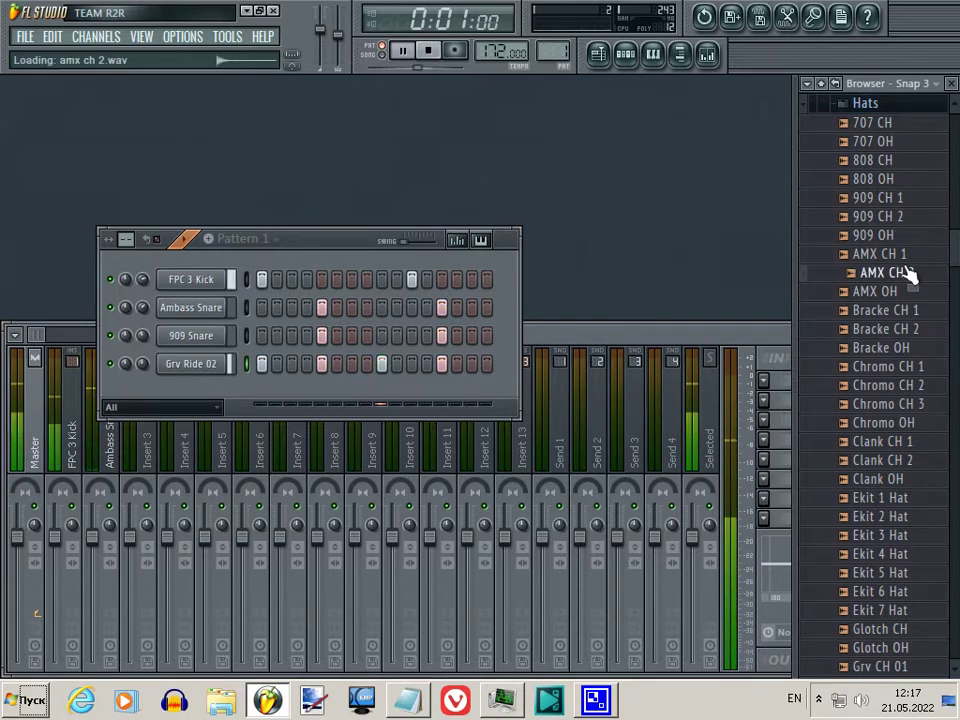
pyautogui.moveTo(908, 273); pyautogui.dragTo(212, 398)
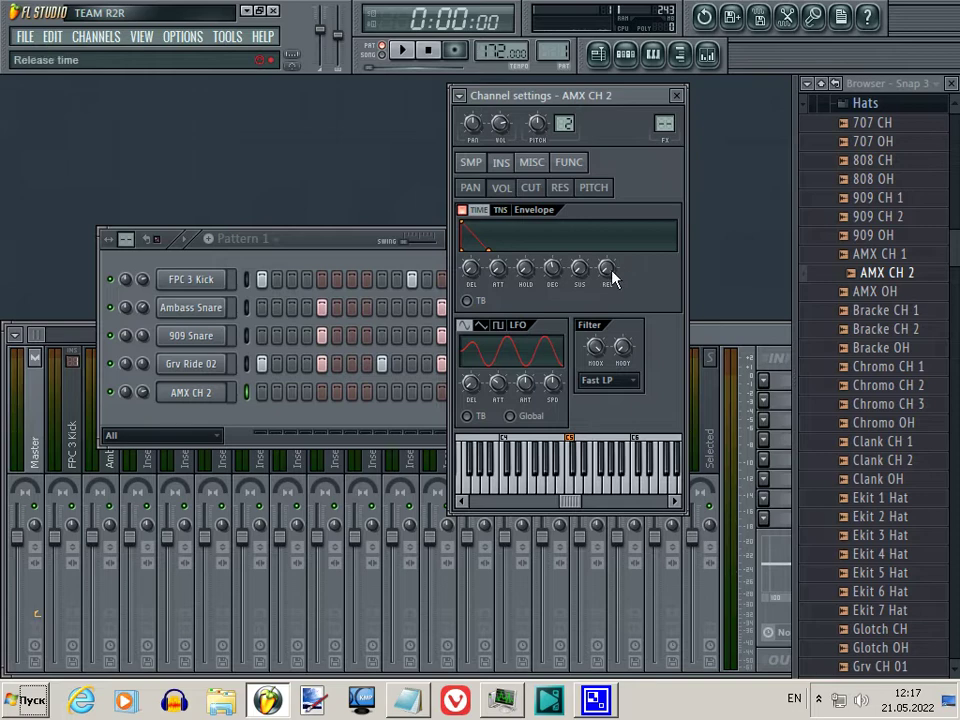
# - Shorten the AMX CH 2 volume envelope to a very quick decay and fill every second step with hits
pyautogui.press('z')
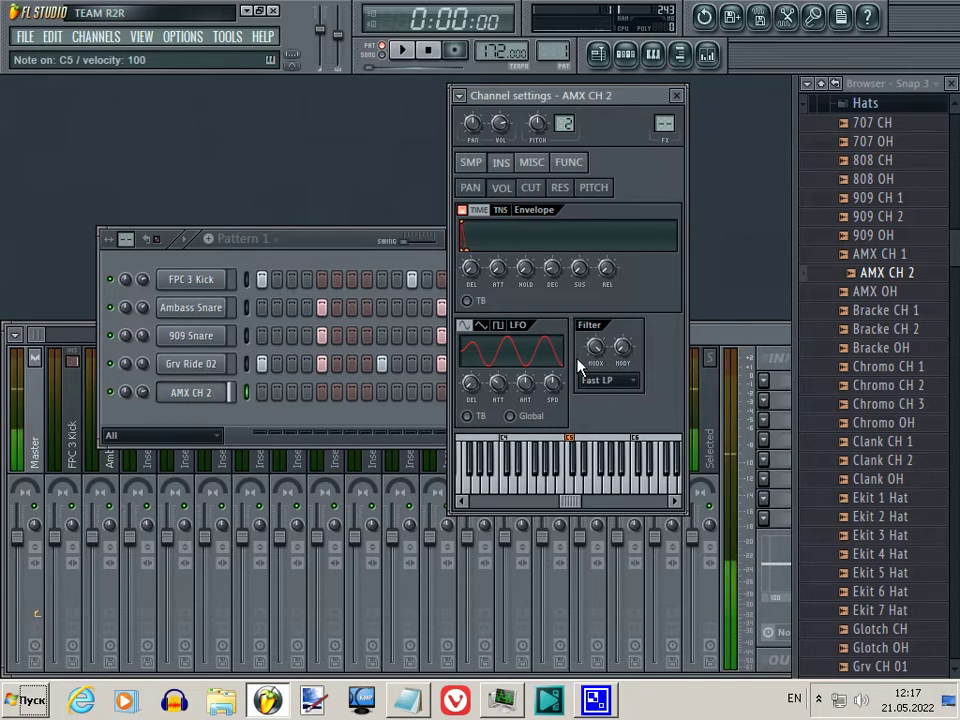
pyautogui.rightClick(225, 390)
pyautogui.click(306, 521)
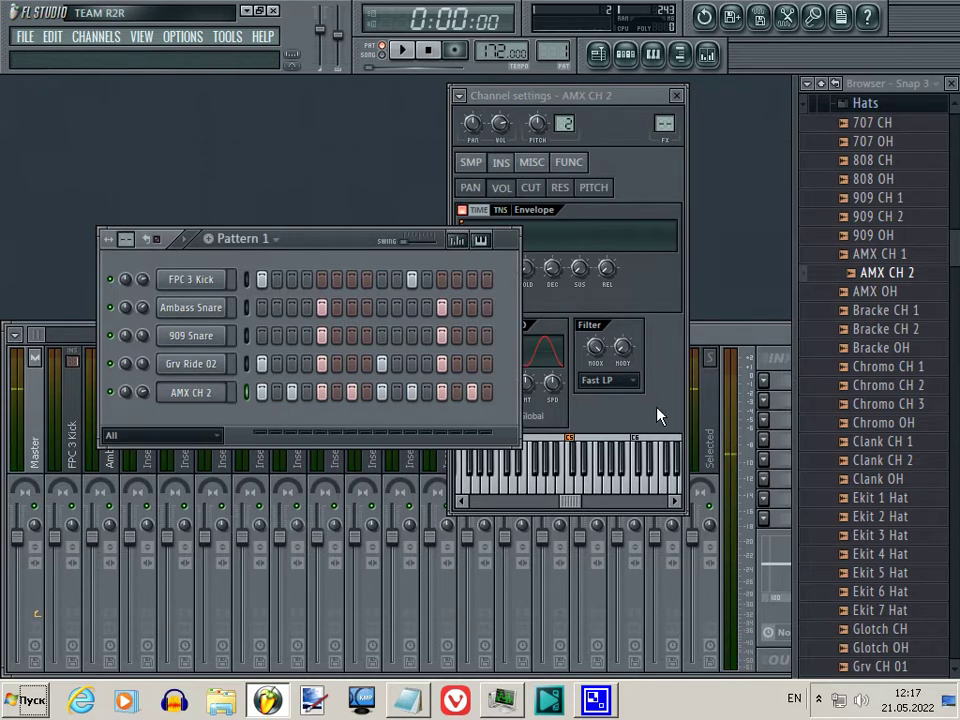
# - Set the AMX CH 2 filter to HP, adjust its cutoff and audition the sound
pyautogui.click(628, 386)
pyautogui.click(621, 455)
pyautogui.press('z')
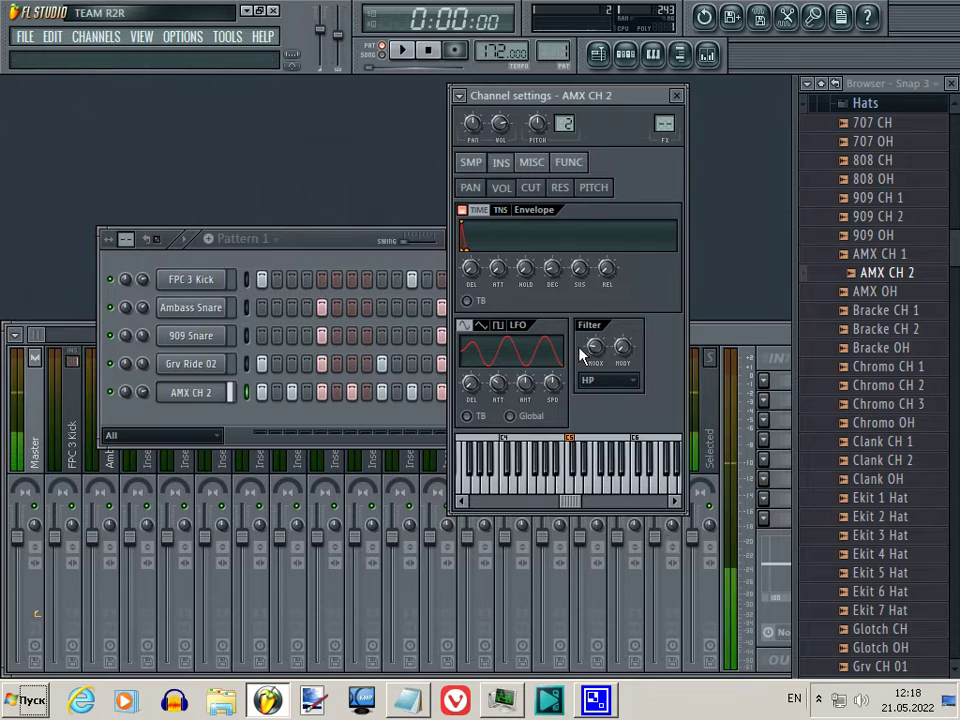
# - Set the AMX CH 2 channel volume to about 62% during playback and adjust the decay of the Grv Ride 02 volume envelope
pyautogui.press('space')
pyautogui.click(146, 418)
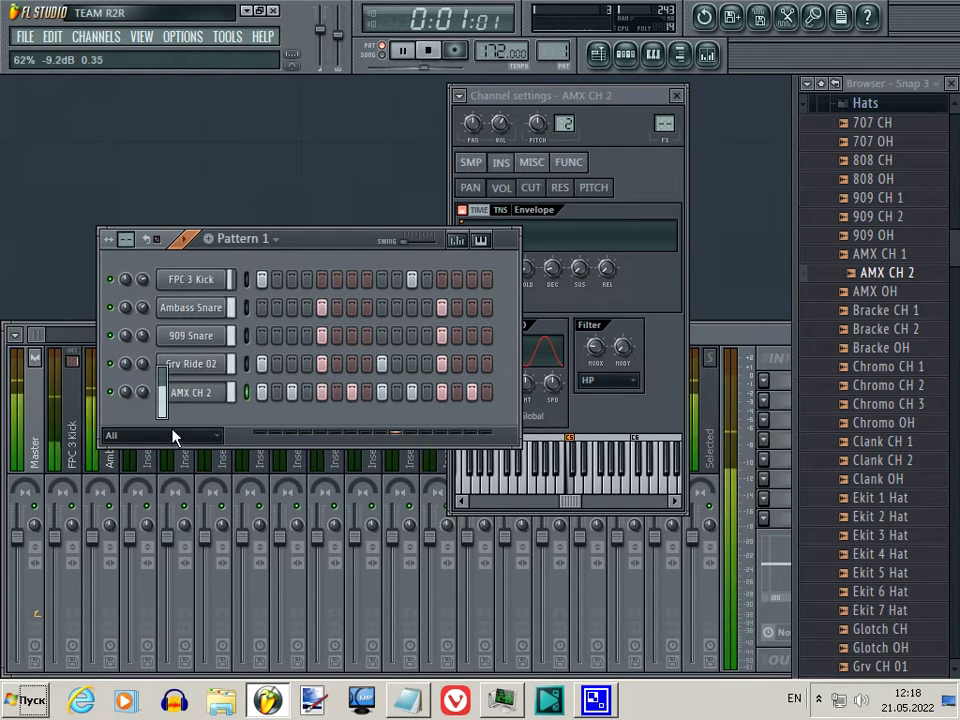
pyautogui.click(190, 364)
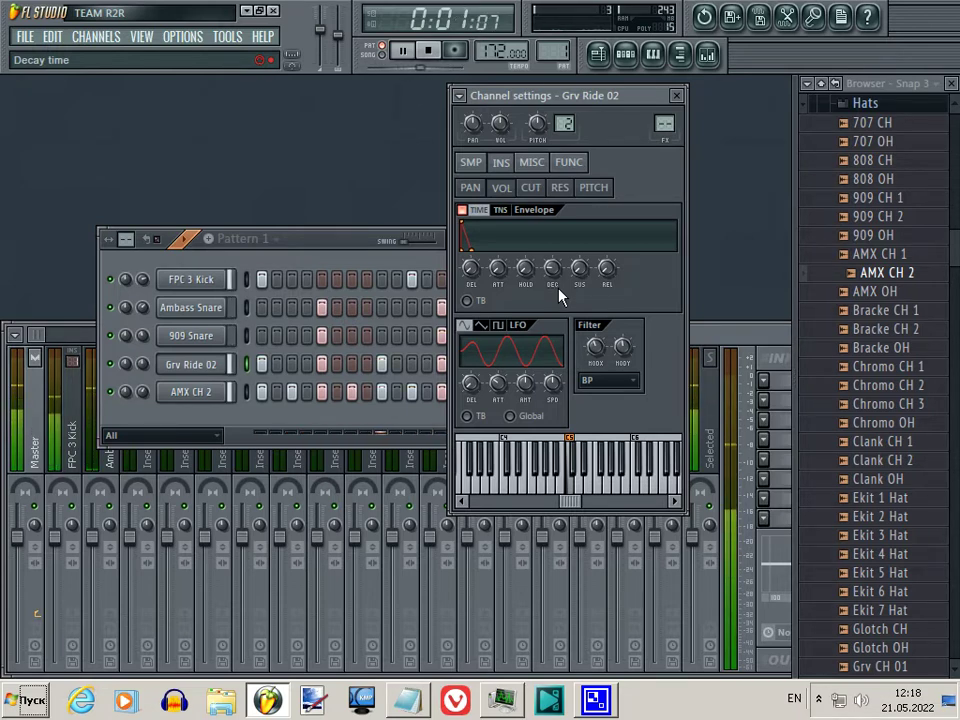
pyautogui.click(676, 95)
pyautogui.press('space')
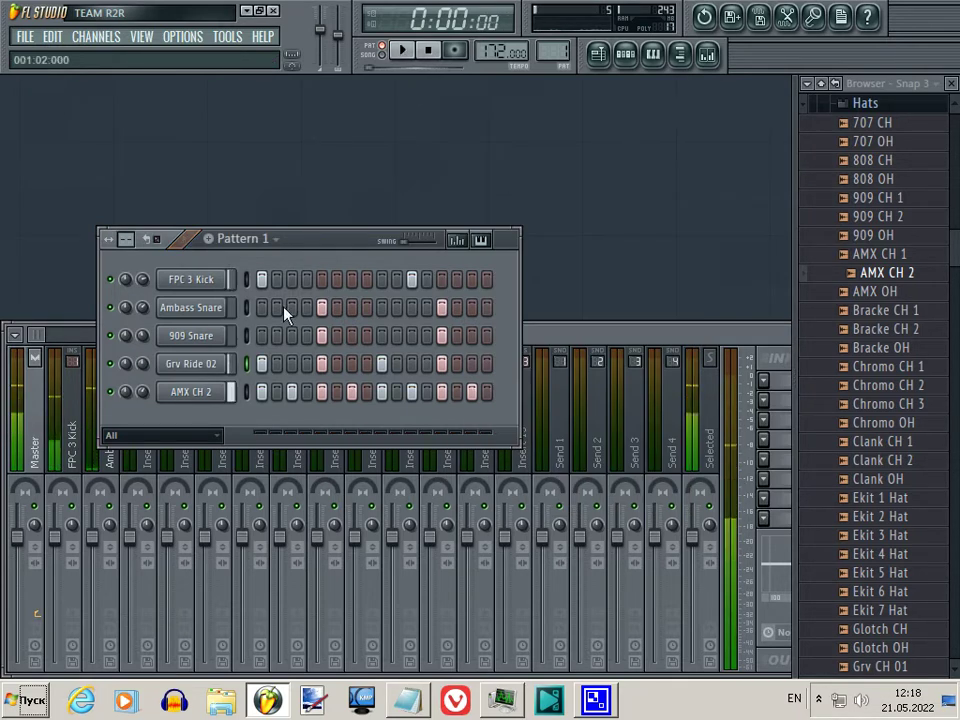
# - Extend the pattern to 32 steps and fill the second half with kick, snare and Grv Ride 02 hits, including an extra ride on step 23
pyautogui.moveTo(131, 185); pyautogui.dragTo(447, 261)
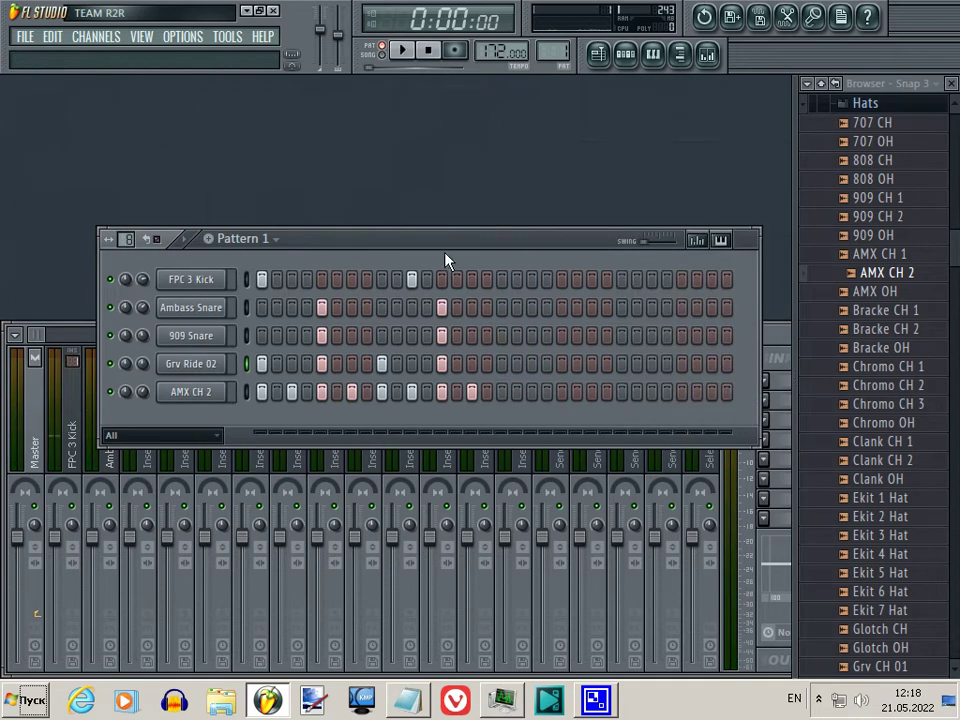
pyautogui.click(502, 281)
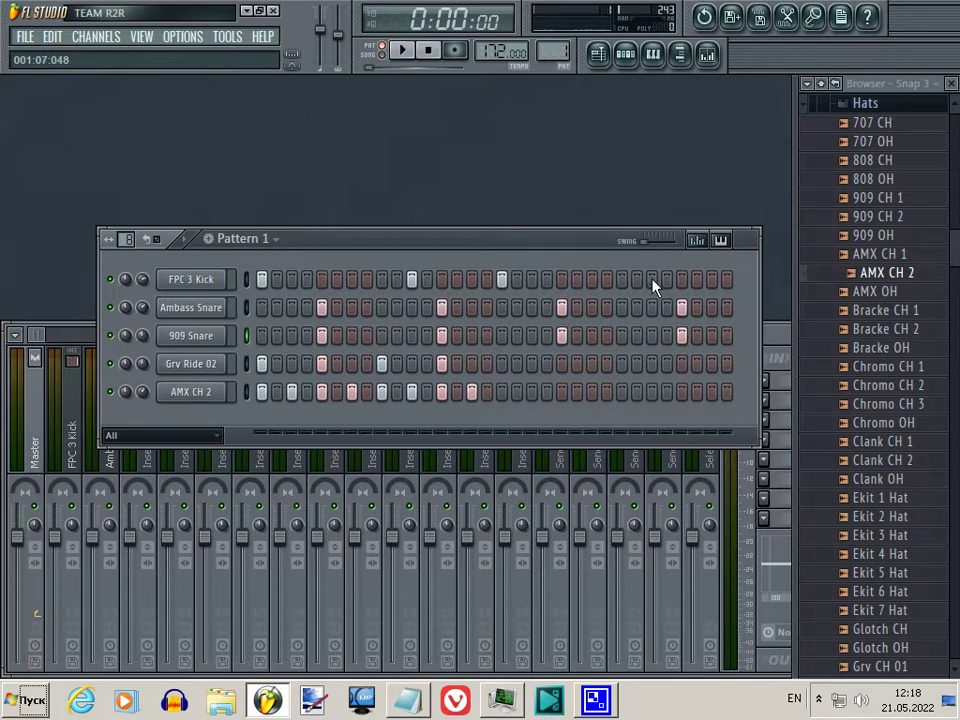
pyautogui.rightClick(205, 364)
pyautogui.click(279, 513)
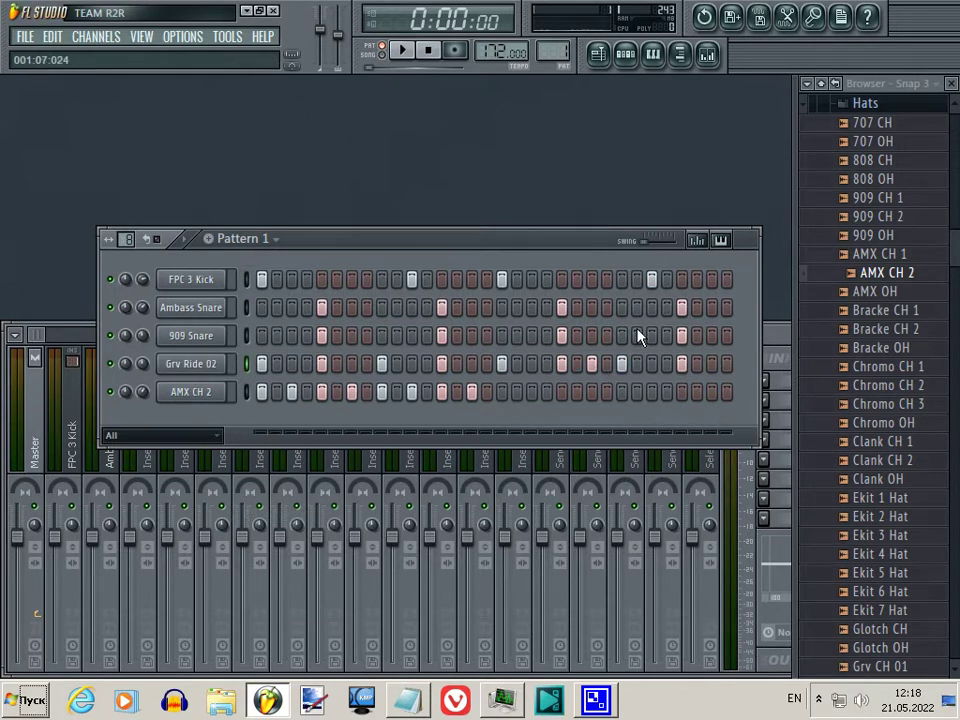
# - Lower the velocity of the Grv Ride 02 hit on step 23 to about 65% and fill every second AMX CH 2 step
pyautogui.click(699, 241)
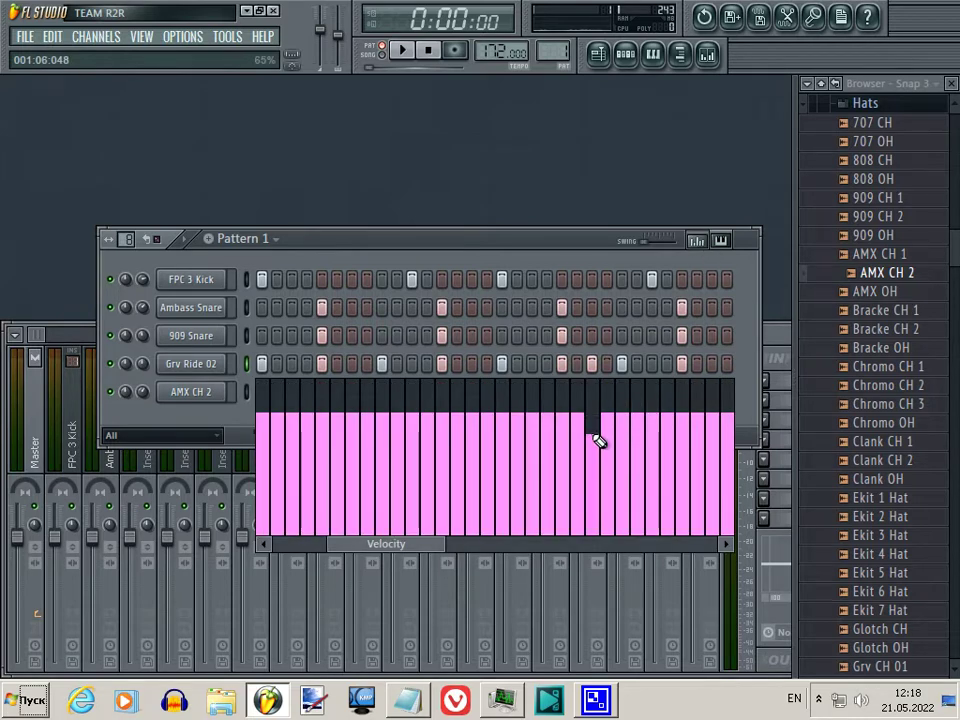
pyautogui.click(706, 244)
pyautogui.rightClick(213, 394)
pyautogui.click(275, 523)
pyautogui.press('space')
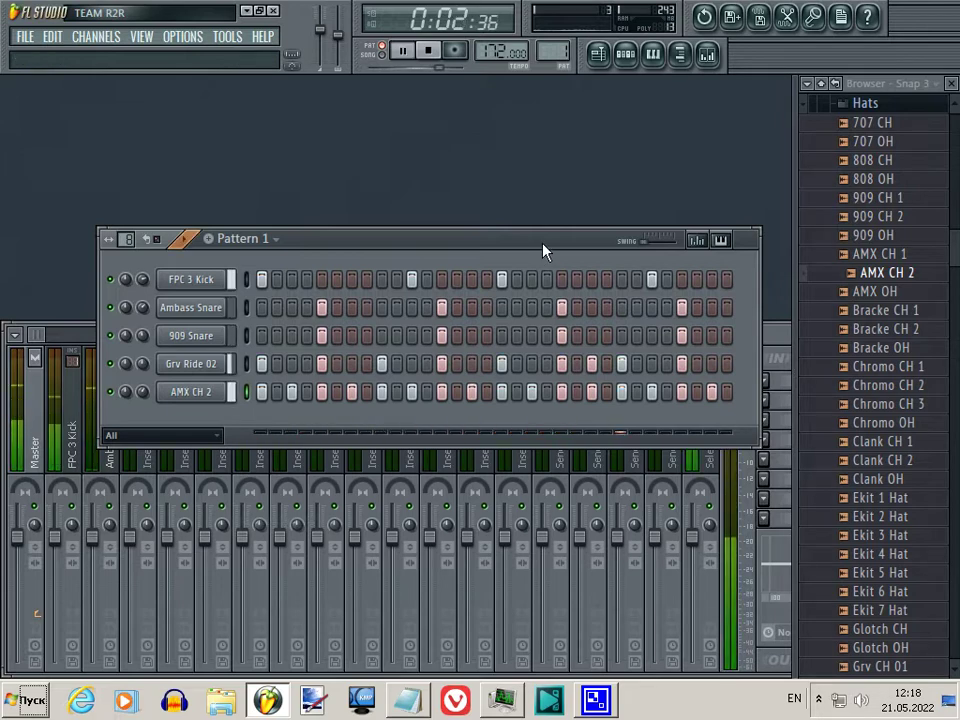
# - Readjust the velocity of the Grv Ride 02 hit on step 23 to about 66% while the pattern plays
pyautogui.click(696, 241)
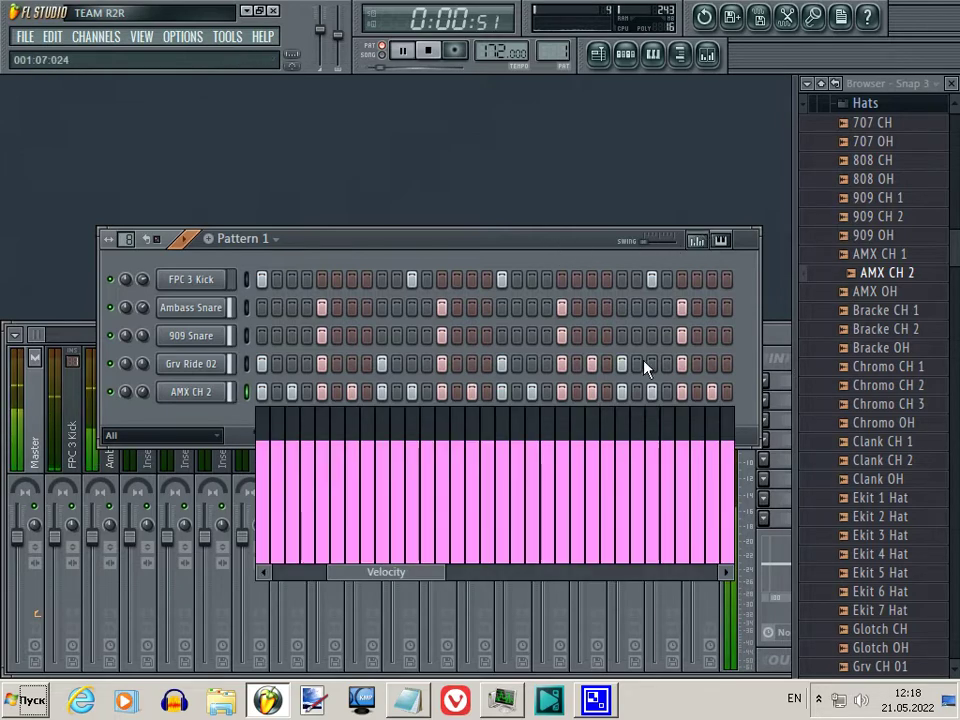
pyautogui.click(255, 370)
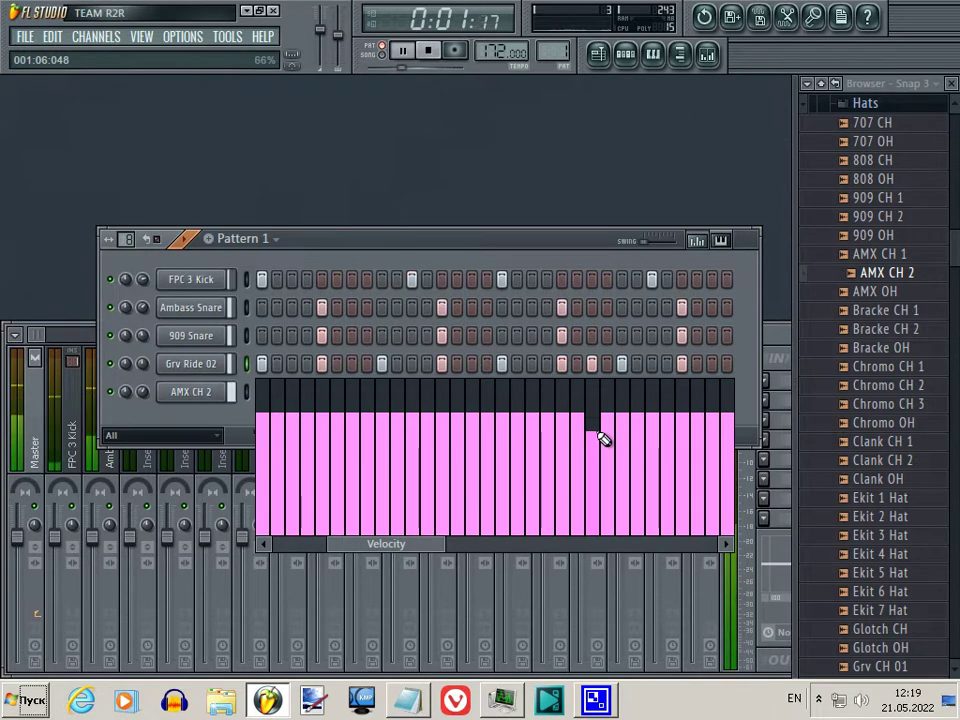
pyautogui.click(700, 242)
# - Preview DL Breaker from the Loops pack and add it as a new Fruity Slicer channel
pyautogui.click(930, 108)
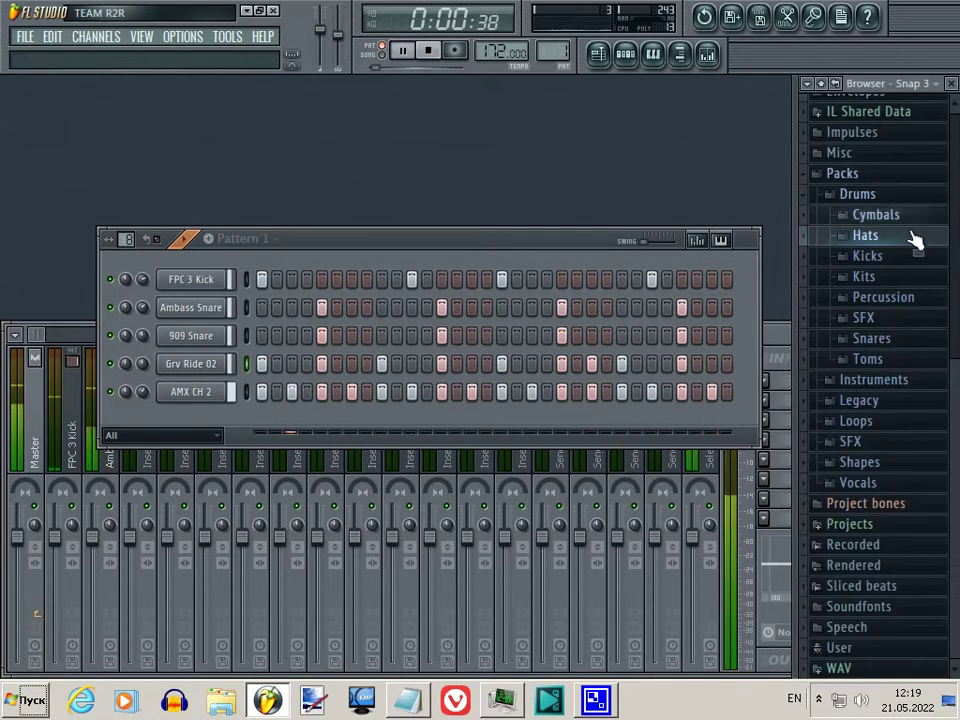
pyautogui.click(906, 422)
pyautogui.press('space')
pyautogui.click(896, 357)
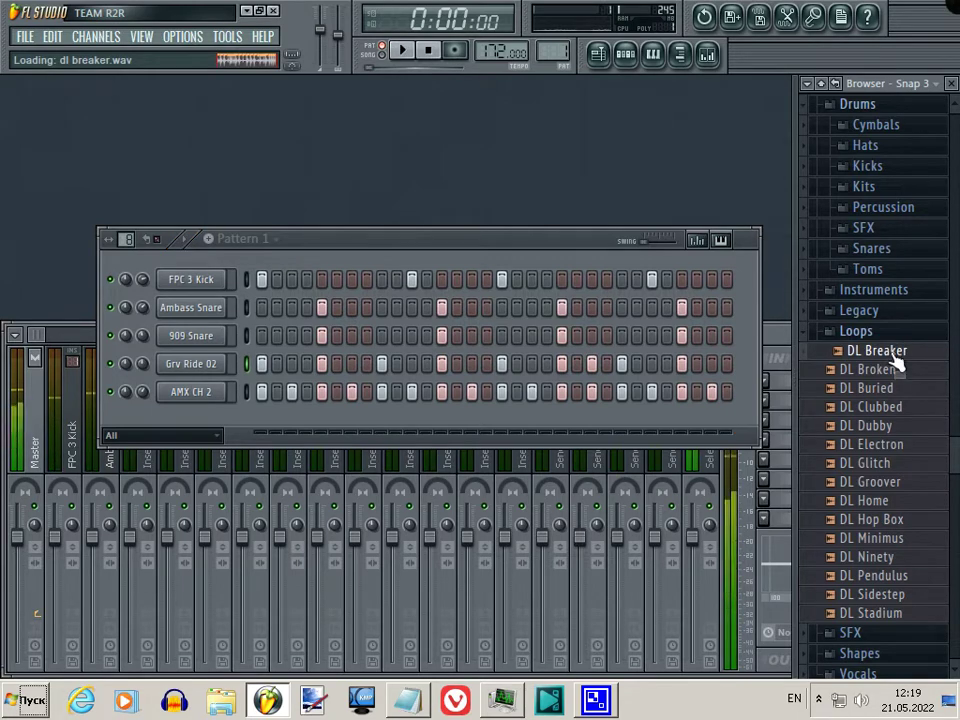
pyautogui.rightClick(896, 356)
pyautogui.click(912, 482)
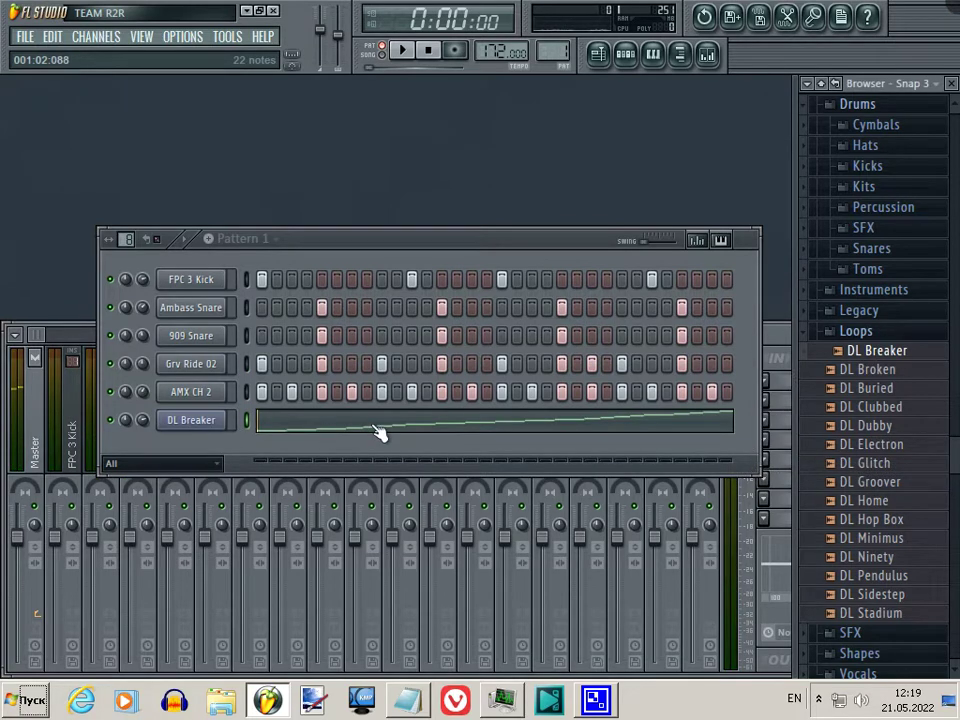
# - Delete the DL Breaker slice notes in the second half of the piano roll and repeat the first-half notes there
pyautogui.click(378, 432)
pyautogui.moveTo(175, 104); pyautogui.dragTo(405, 104)
pyautogui.moveTo(588, 168)
pyautogui.mouseDown()
pyautogui.moveTo(586, 203)
pyautogui.moveTo(300, 388)
pyautogui.moveTo(322, 386)
pyautogui.moveTo(68, 538)
pyautogui.moveTo(54, 519)
pyautogui.moveTo(326, 508)
pyautogui.mouseUp()
pyautogui.press('Delete')
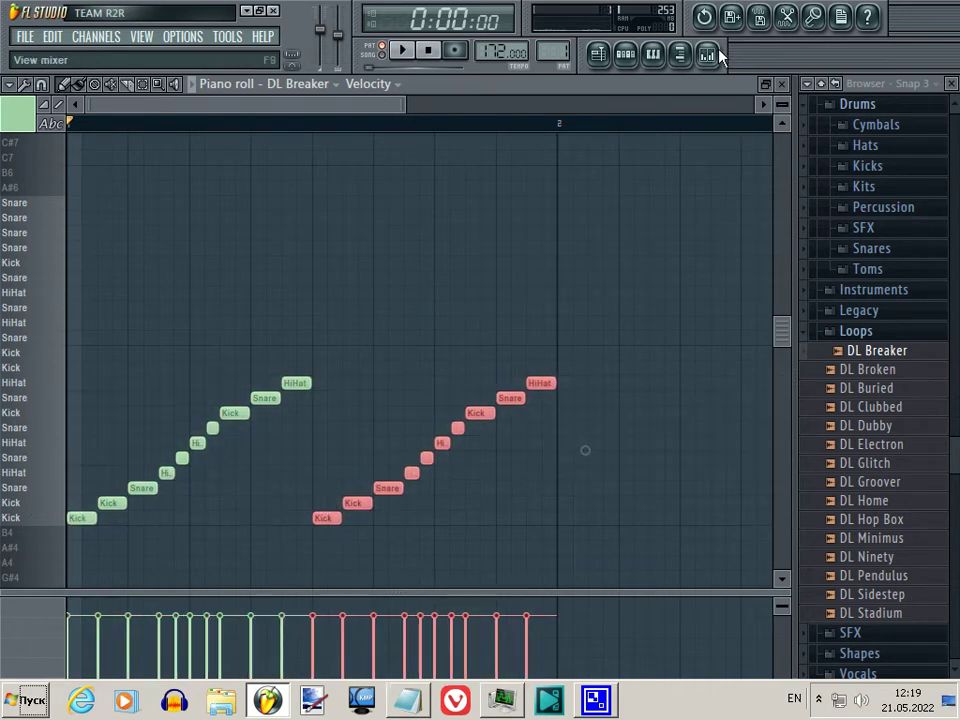
# - Assign the Grv Ride 02 channel to mixer track 3 and link the track so it takes the channel's name
pyautogui.click(625, 54)
pyautogui.click(168, 421)
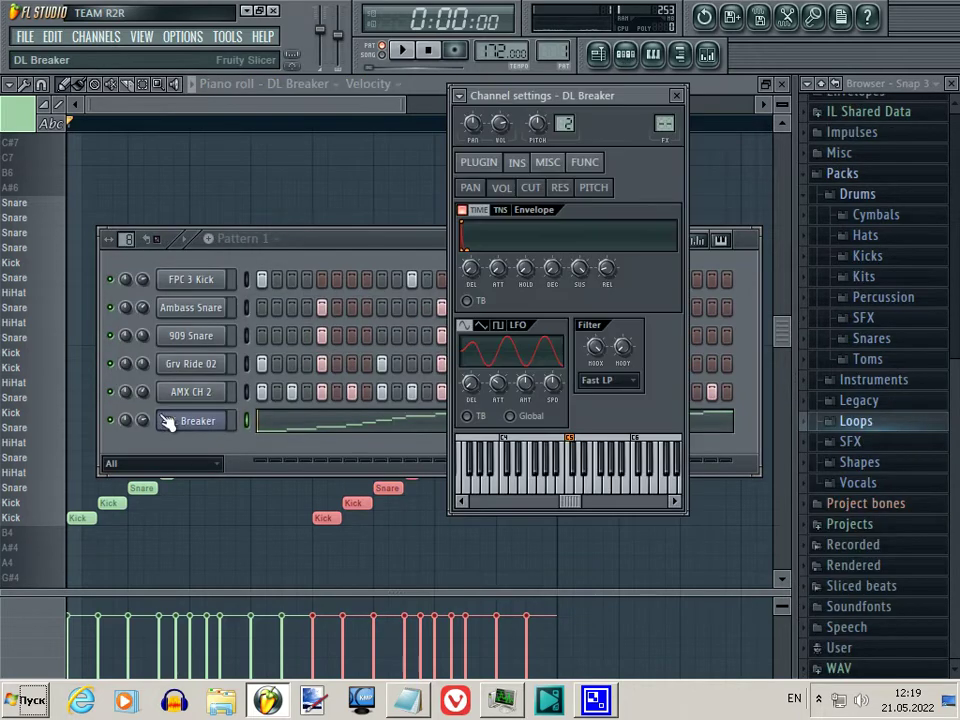
pyautogui.click(214, 370)
pyautogui.moveTo(660, 126); pyautogui.dragTo(659, 95)
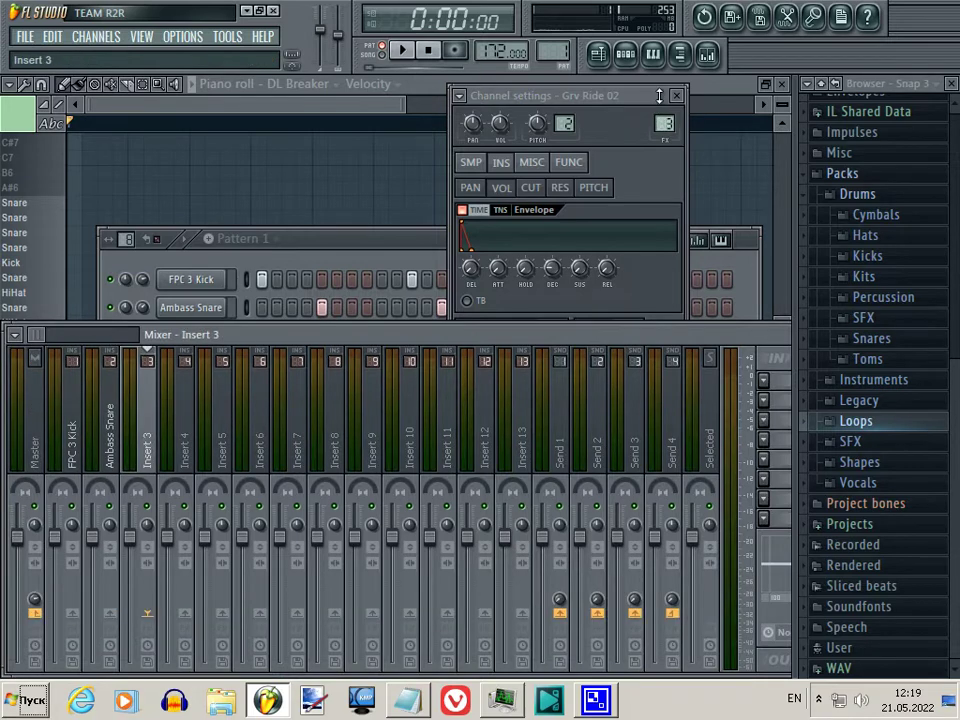
pyautogui.rightClick(150, 410)
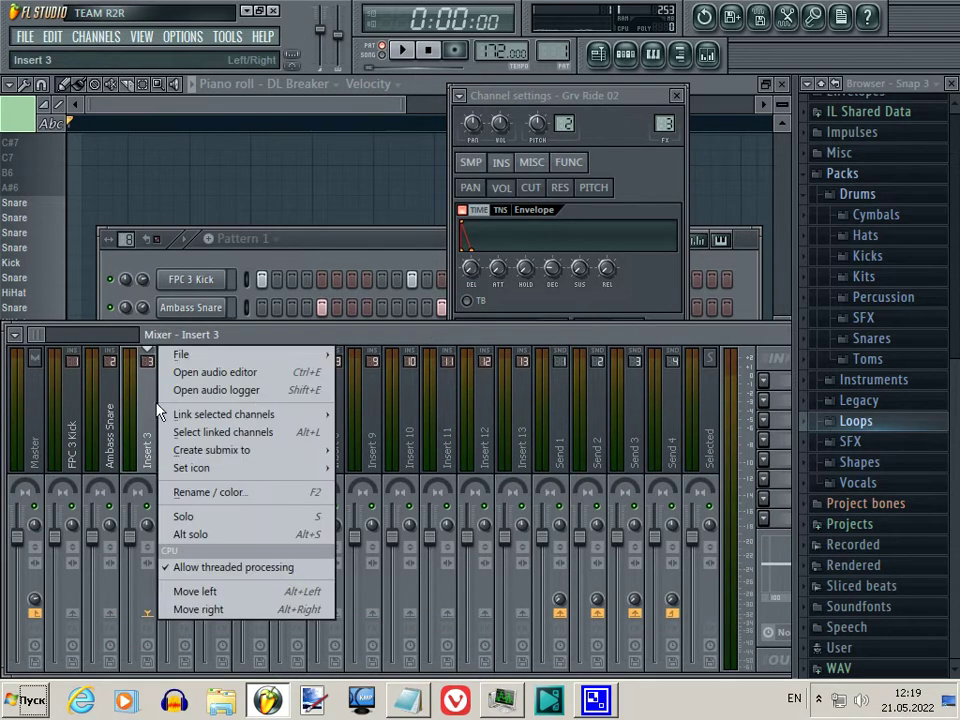
pyautogui.moveTo(334, 413)
pyautogui.click(364, 413)
# - Link the AMX CH 2 and DL Breaker channels to mixer tracks 4 and 5
pyautogui.click(362, 247)
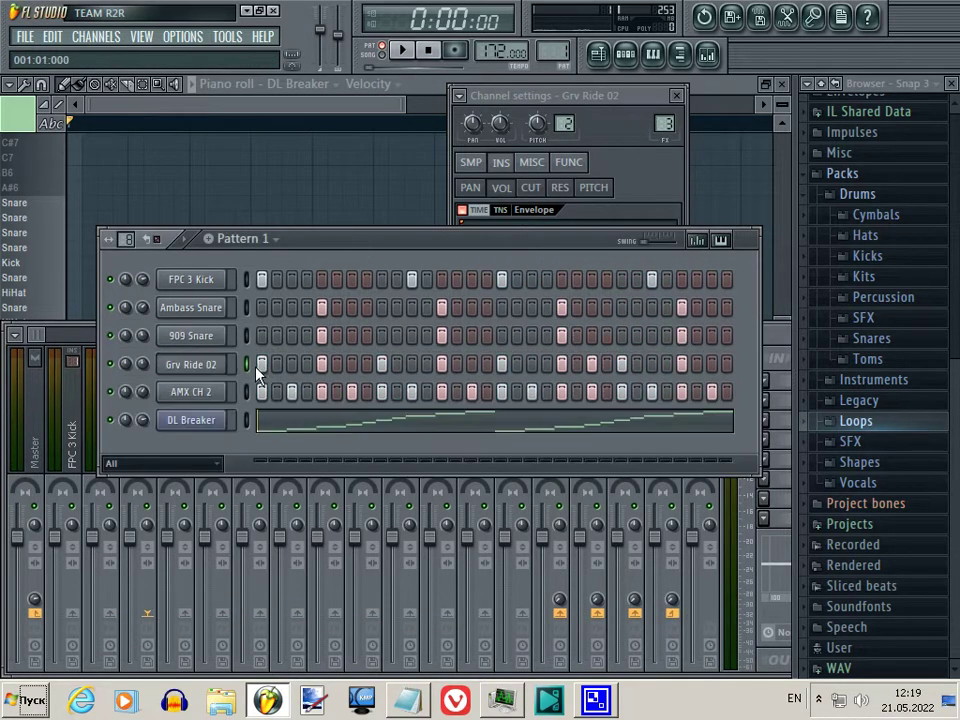
pyautogui.click(263, 395)
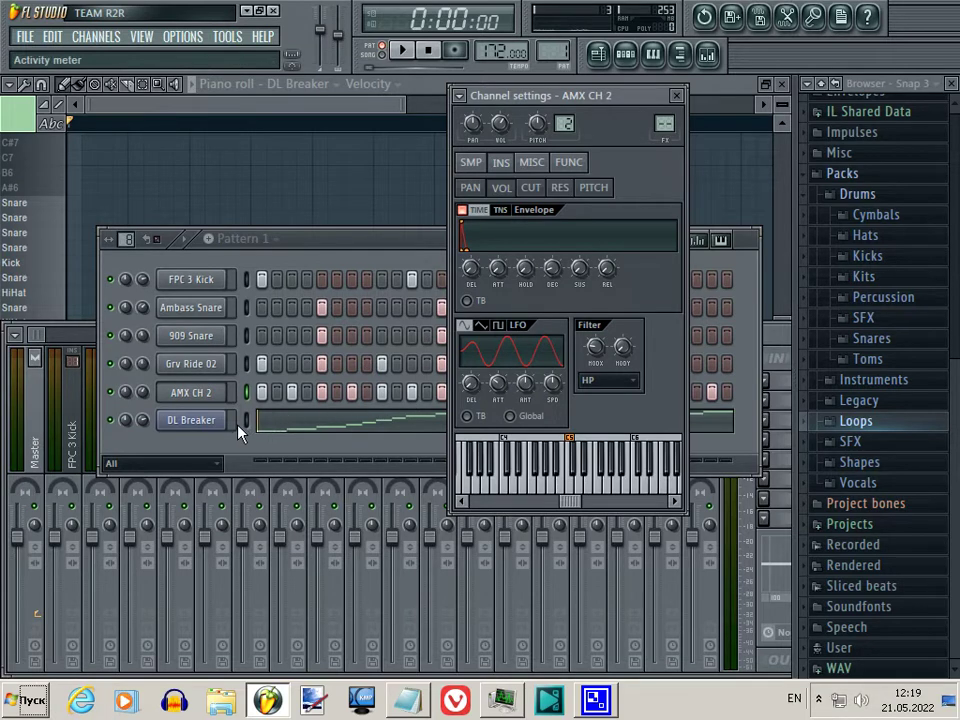
pyautogui.click(240, 428)
pyautogui.click(786, 342)
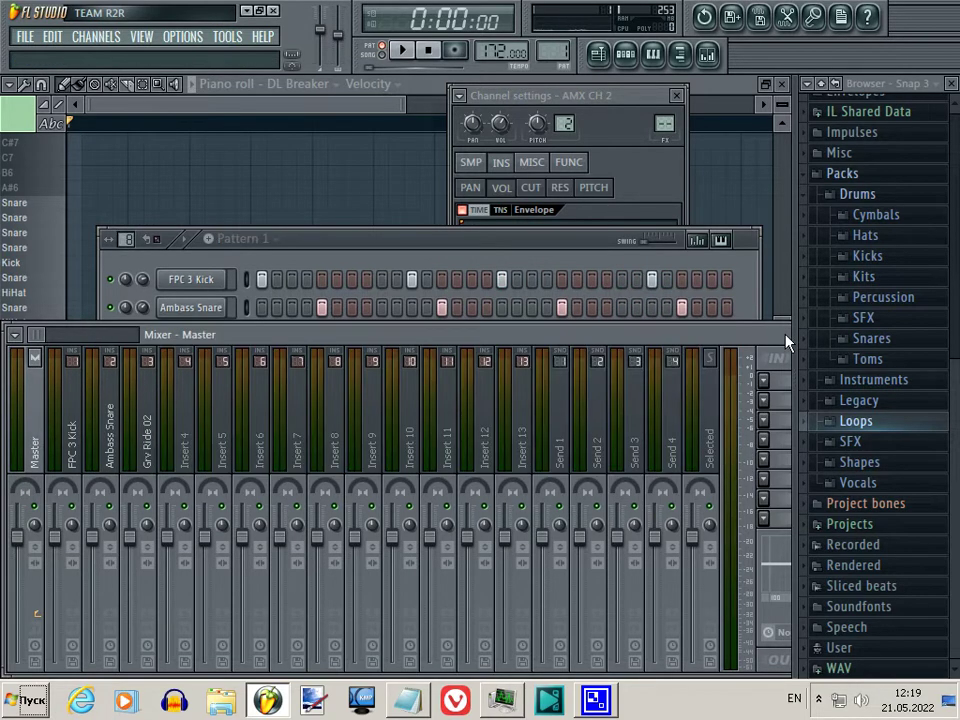
pyautogui.rightClick(188, 425)
pyautogui.moveTo(339, 415)
pyautogui.click(410, 431)
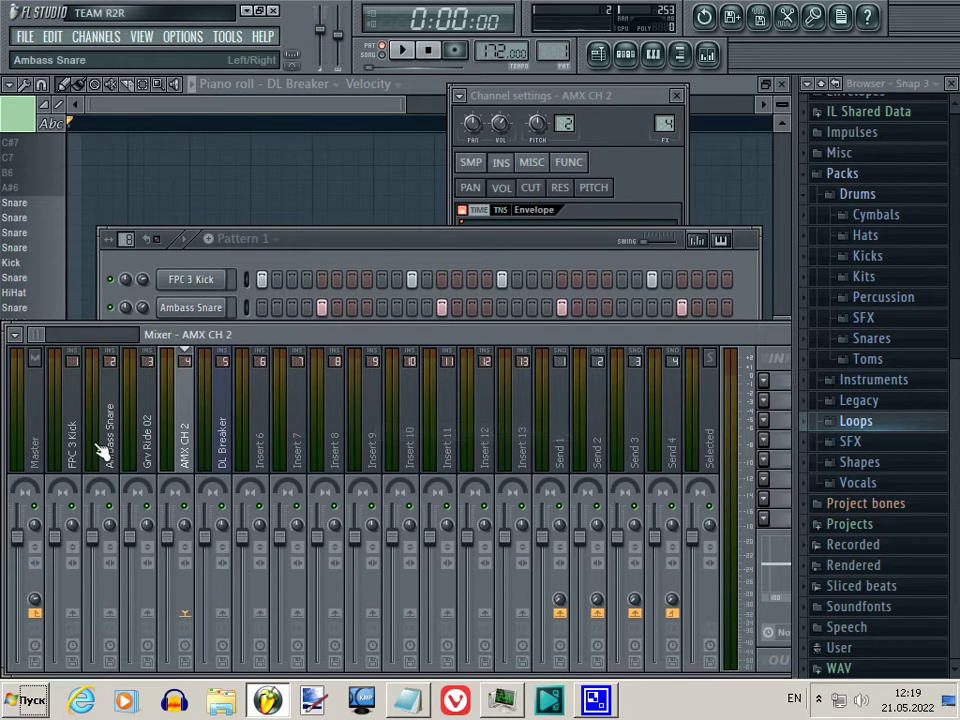
# - Route the kick, snare, ride, AMX CH 2 and DL Breaker mixer tracks exclusively to Insert 6
pyautogui.click(72, 430)
pyautogui.rightClick(258, 610)
pyautogui.click(118, 439)
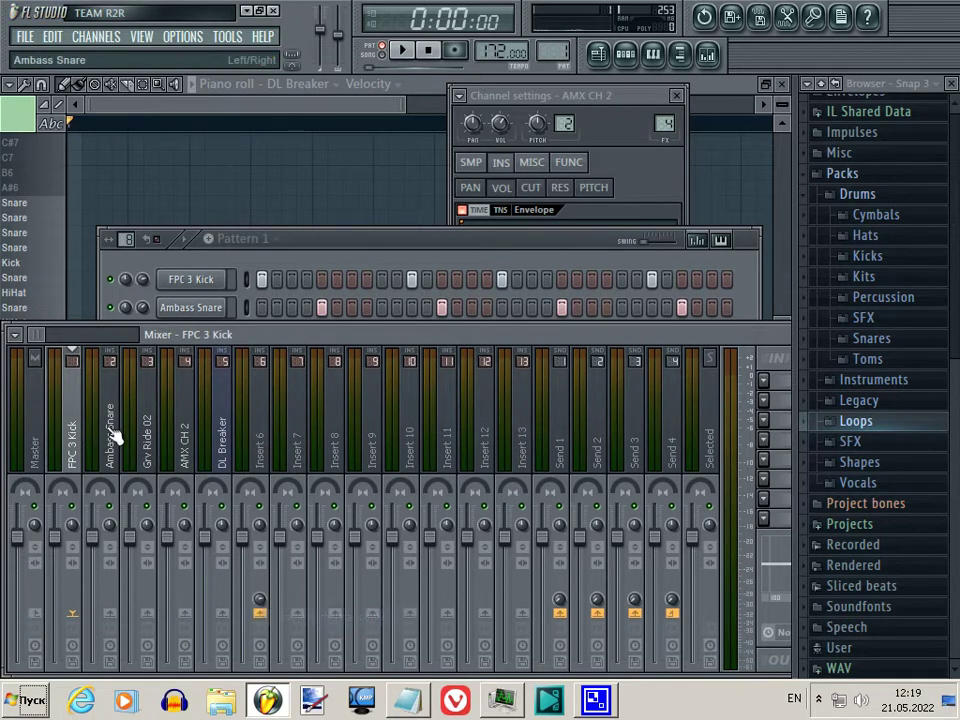
pyautogui.click(112, 432)
pyautogui.click(150, 450)
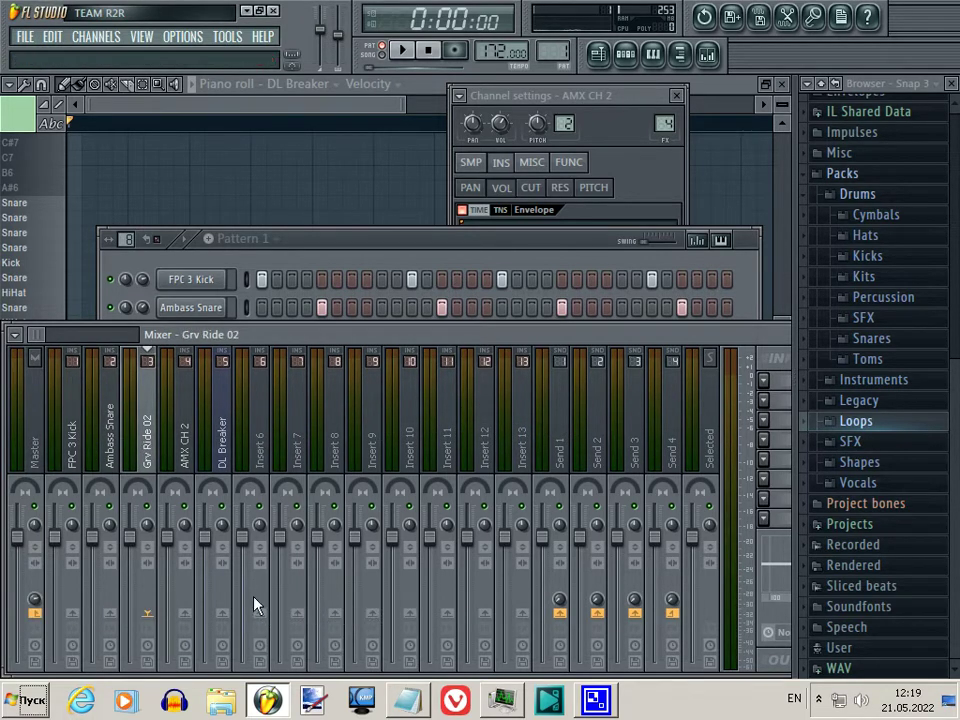
pyautogui.click(186, 445)
pyautogui.click(260, 613)
pyautogui.click(226, 452)
pyautogui.click(262, 614)
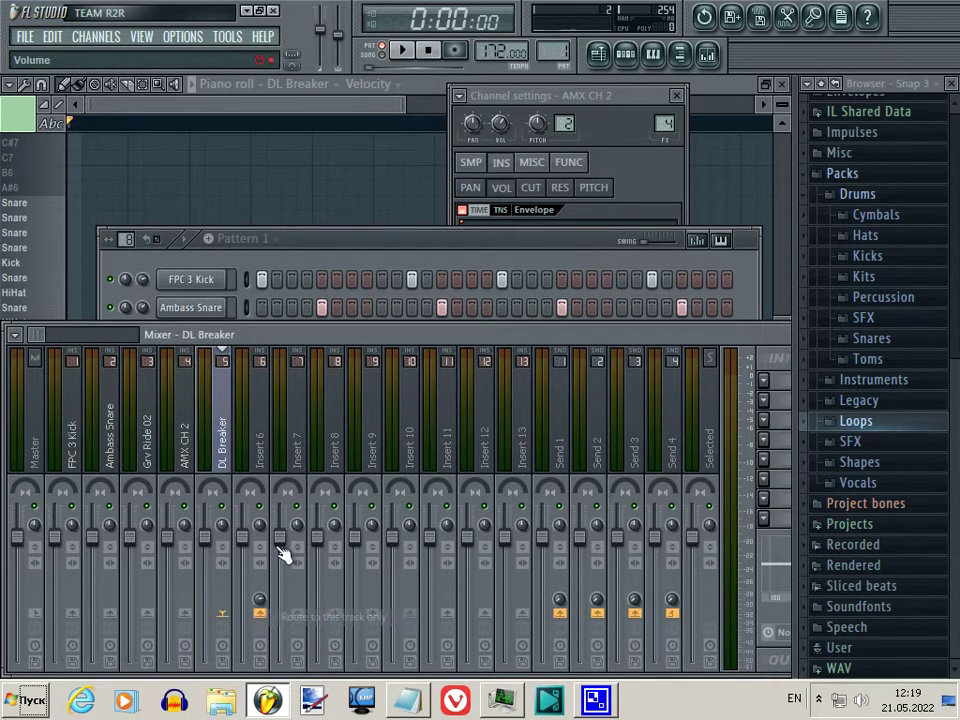
# - Set the DL Breaker filter to HP and its channel volume to about 60% while the pattern plays
pyautogui.click(378, 245)
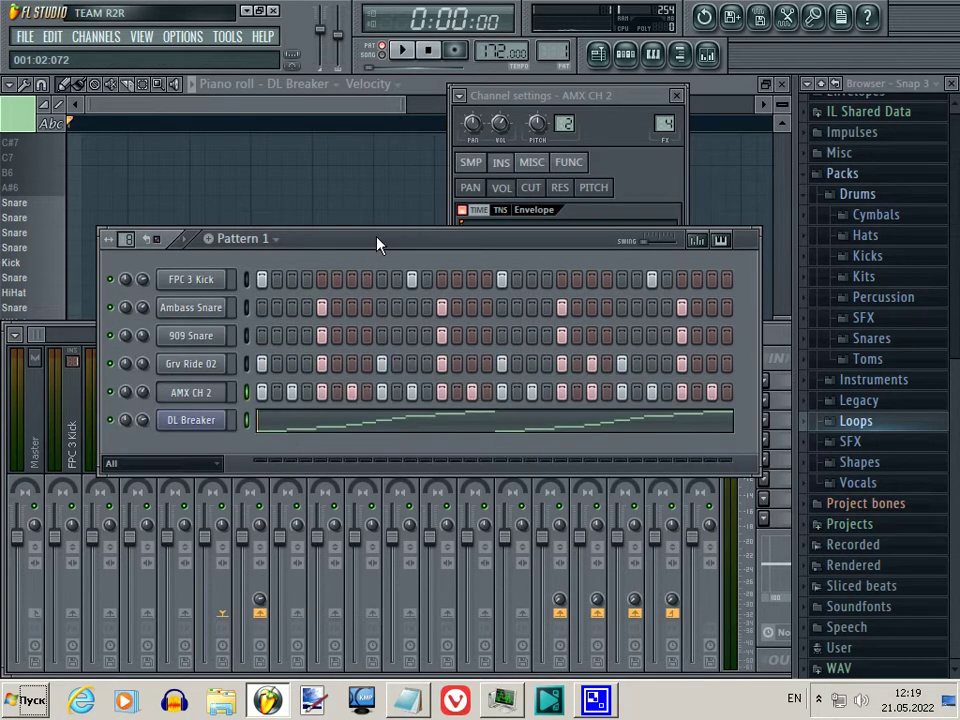
pyautogui.click(200, 421)
pyautogui.click(628, 381)
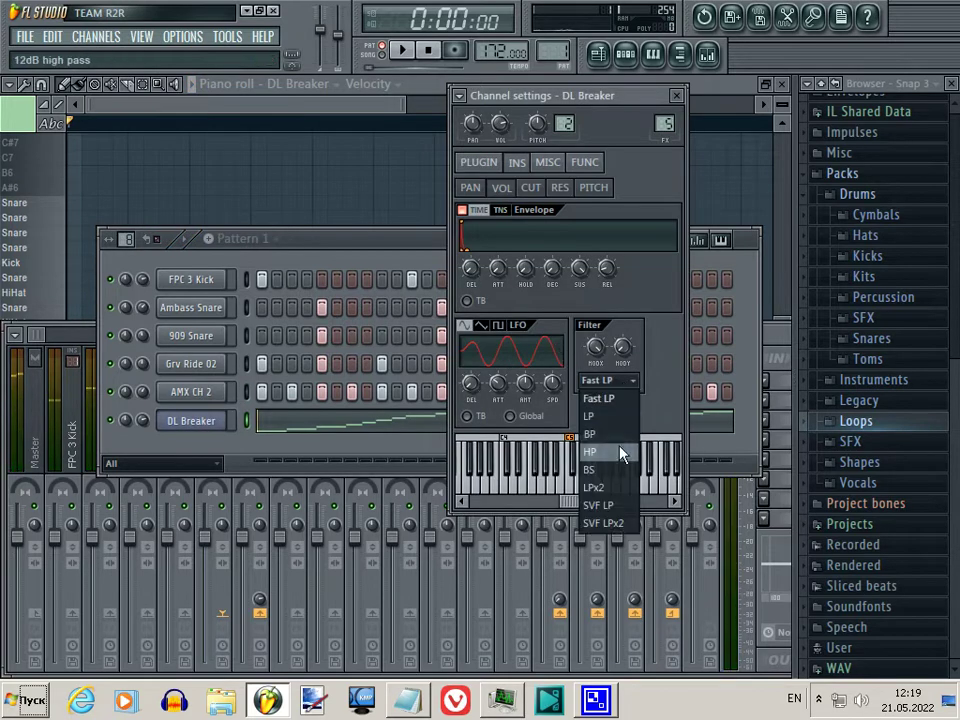
pyautogui.click(617, 462)
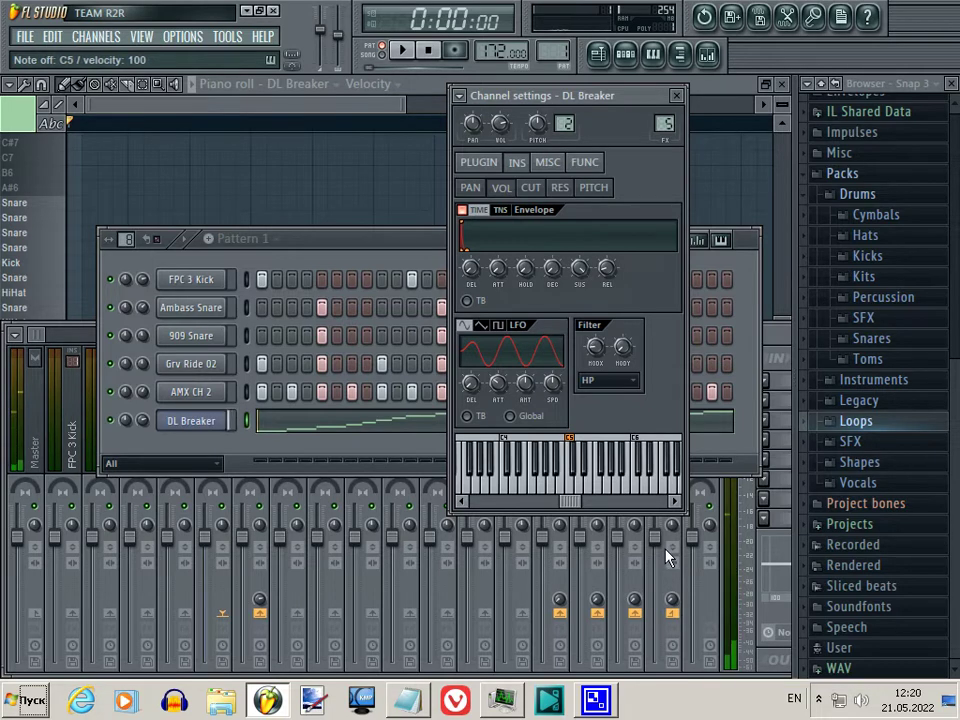
pyautogui.press('space')
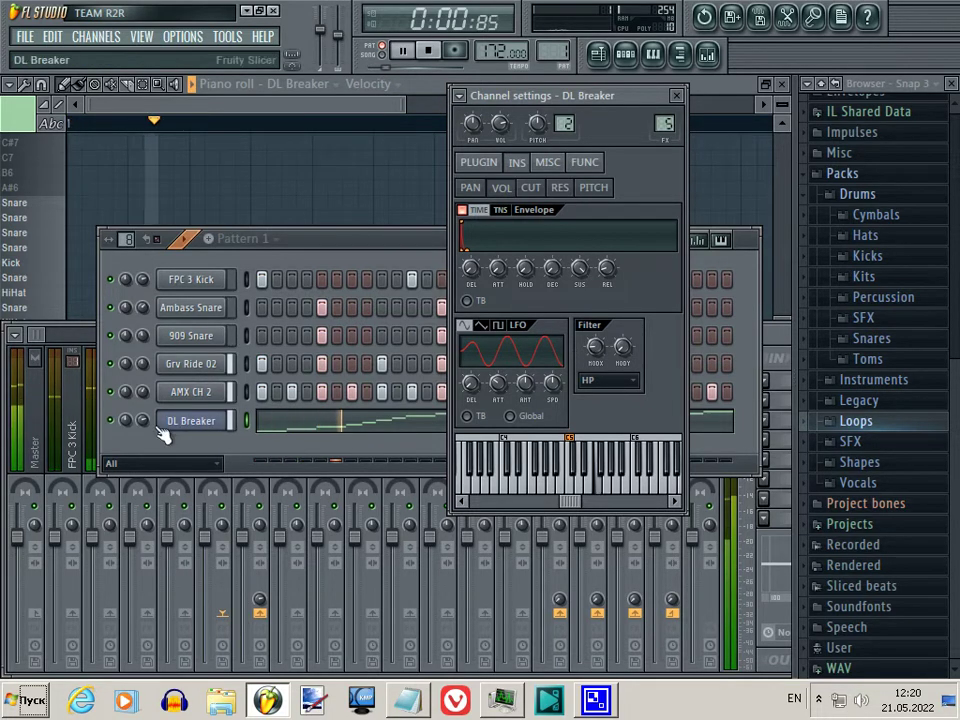
pyautogui.click(160, 472)
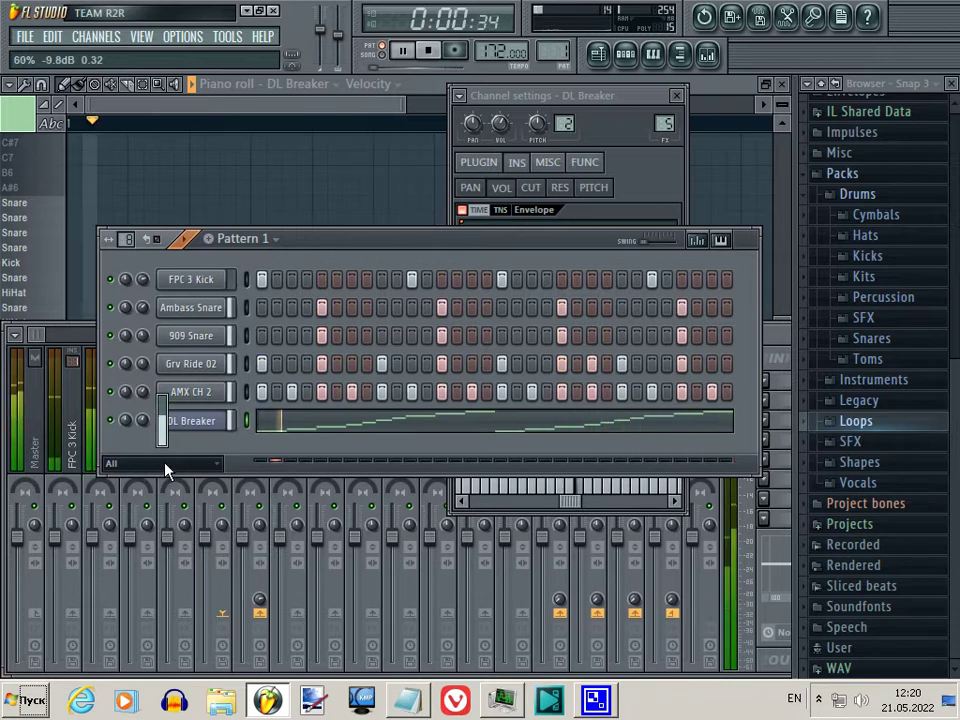
# - Solo DL Breaker, fine-tune its filter cutoff and resonance against the kick, and unmute all channels
pyautogui.rightClick(115, 421)
pyautogui.click(621, 208)
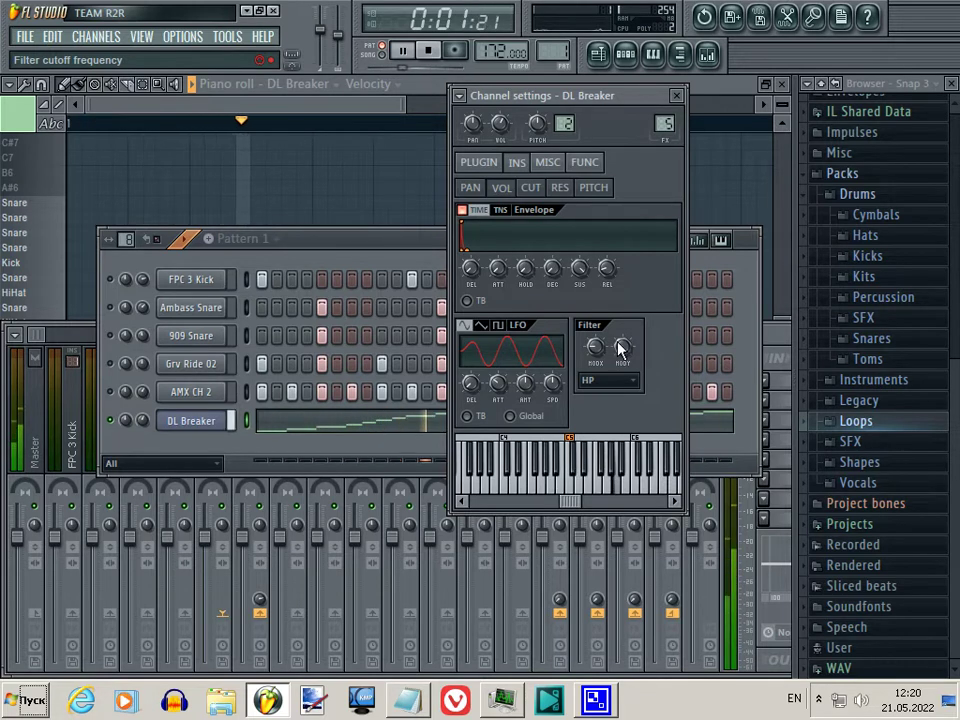
pyautogui.click(108, 292)
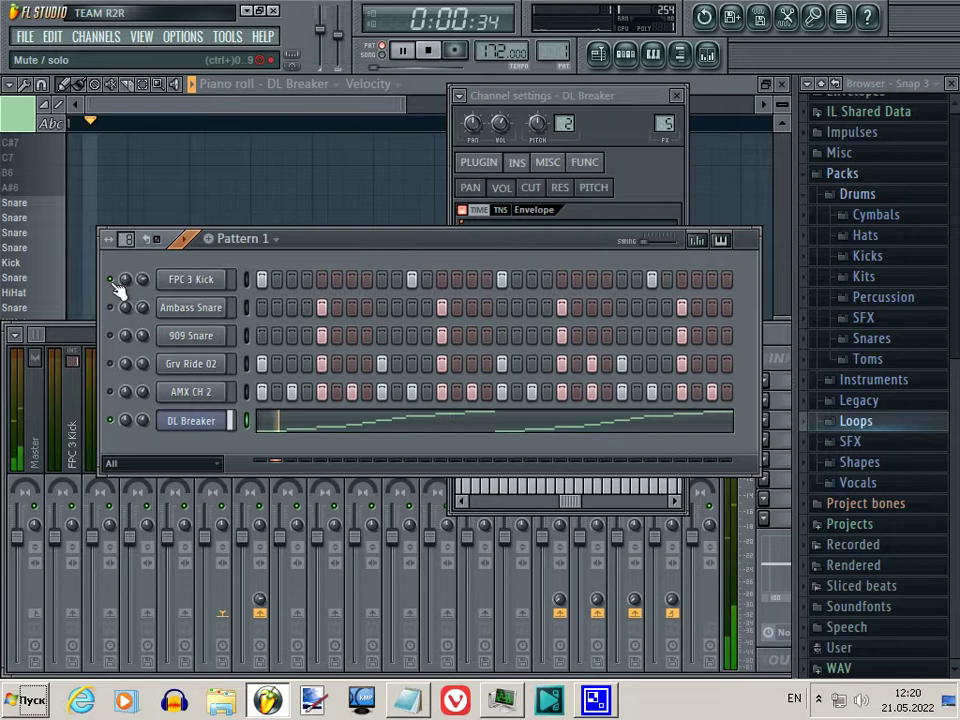
pyautogui.click(630, 200)
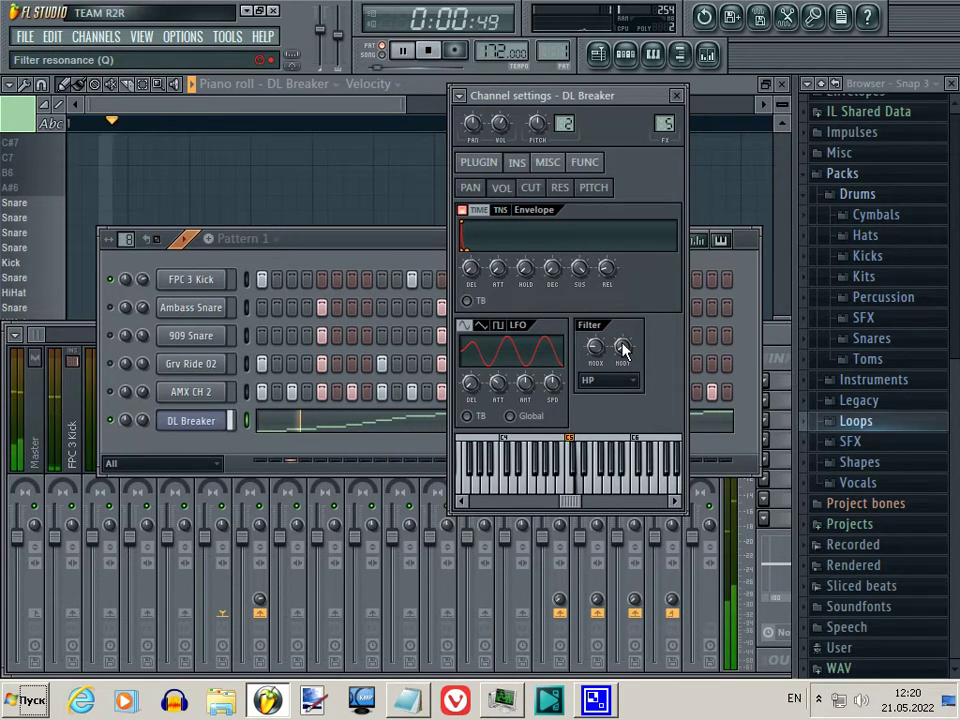
pyautogui.click(118, 396)
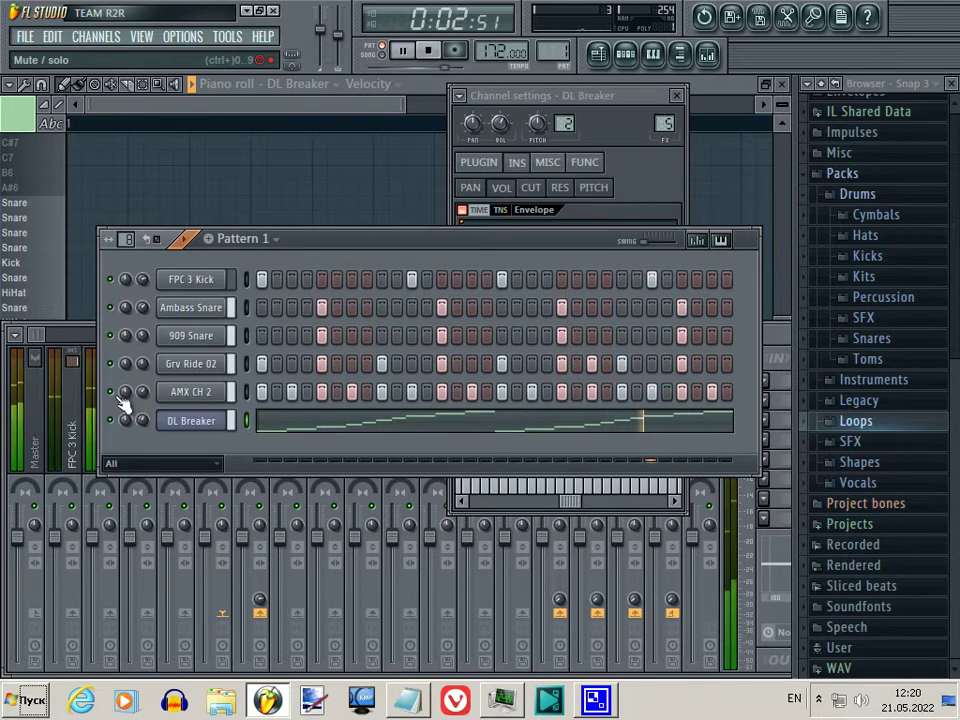
# - Collapse the Drums and Packs folders in the browser
pyautogui.click(857, 196)
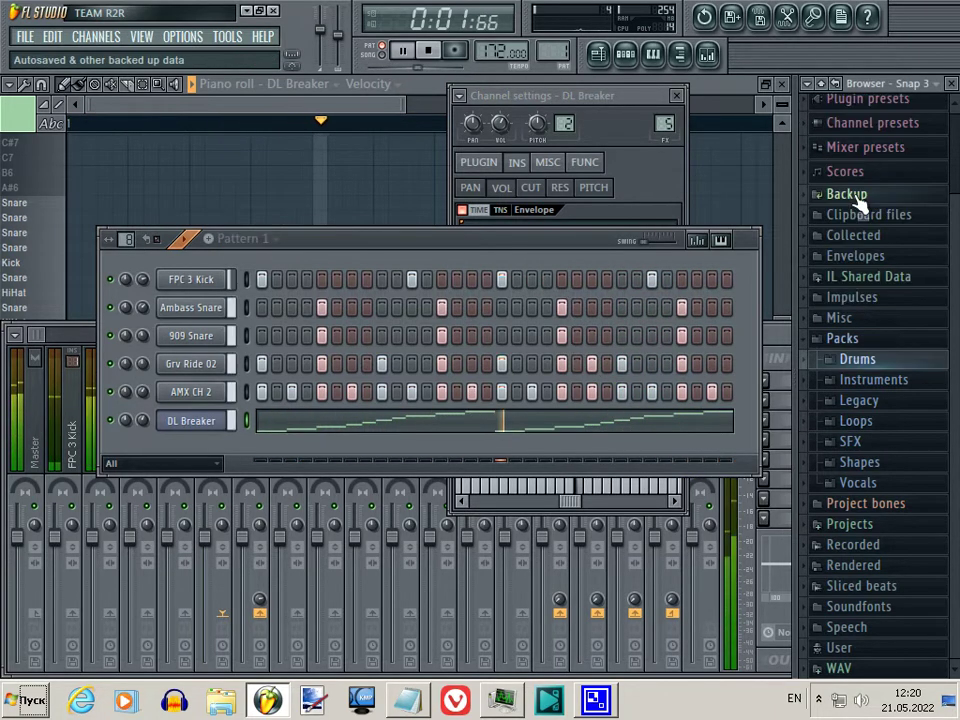
pyautogui.scroll(3, 870, 330)
pyautogui.click(842, 416)
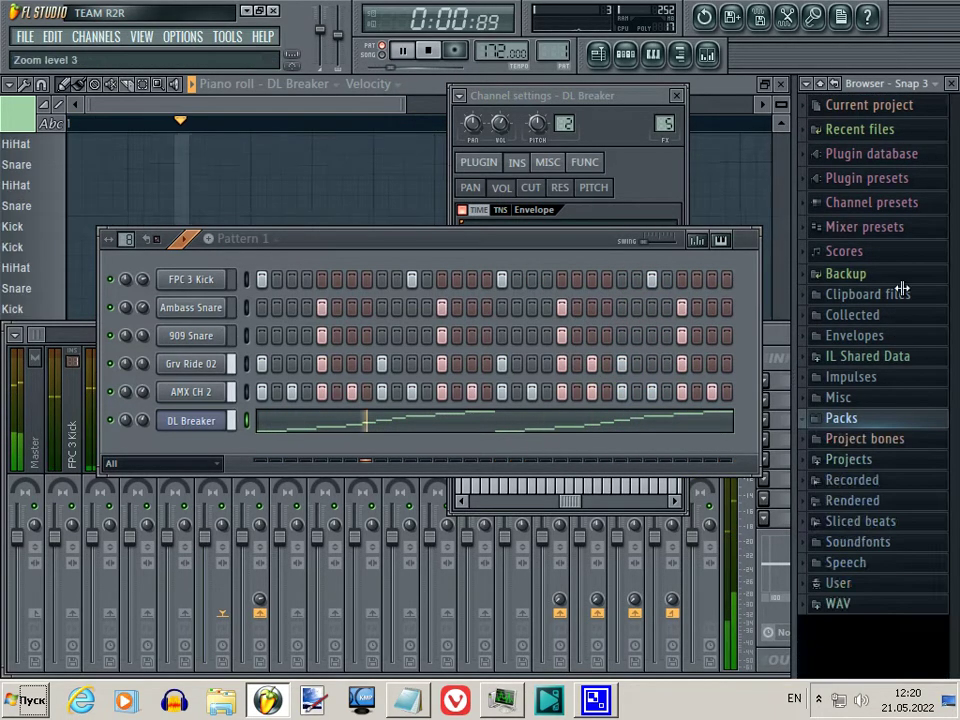
# - Cut the low-shelf EQ of the Grv Ride 02 mixer track heavily and trim its high shelf slightly
pyautogui.hotkey('alt', 'F8')
pyautogui.press('F9')
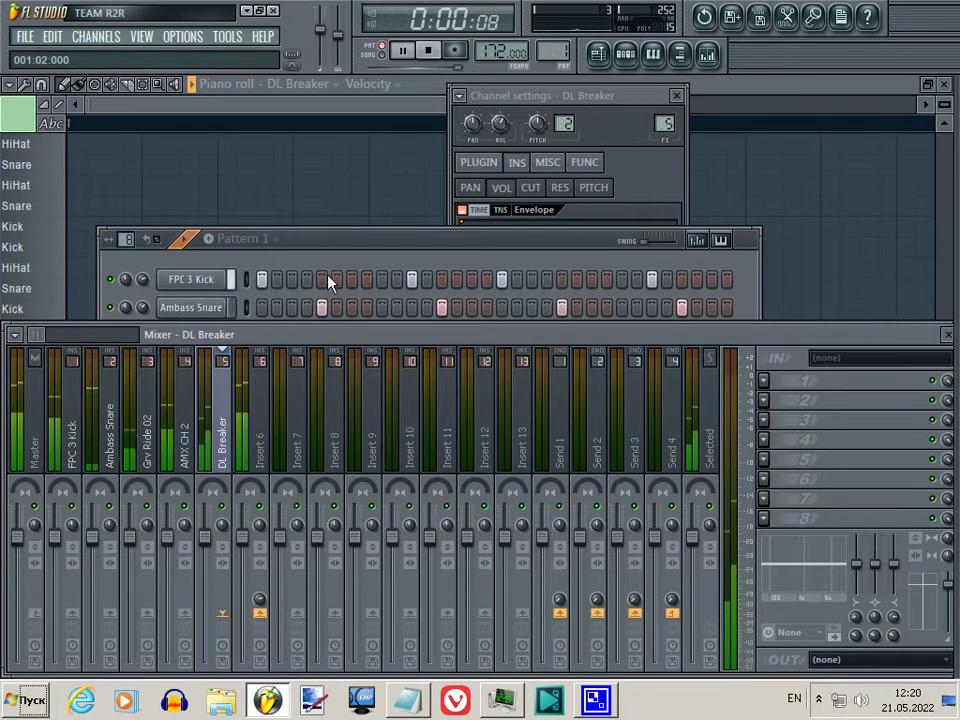
pyautogui.click(155, 475)
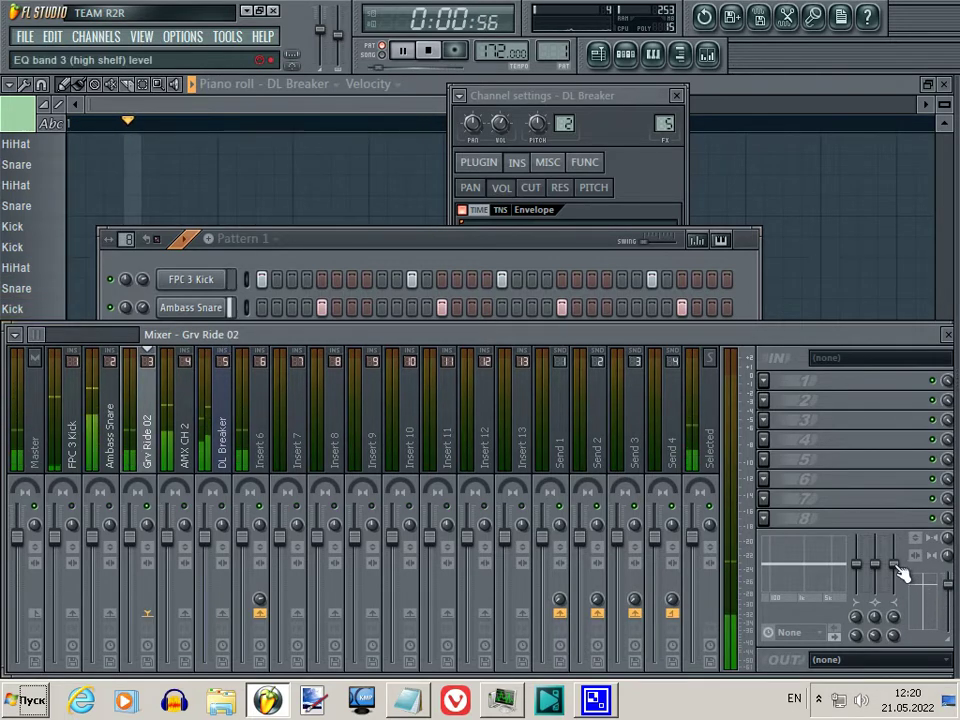
pyautogui.moveTo(900, 574); pyautogui.dragTo(857, 586)
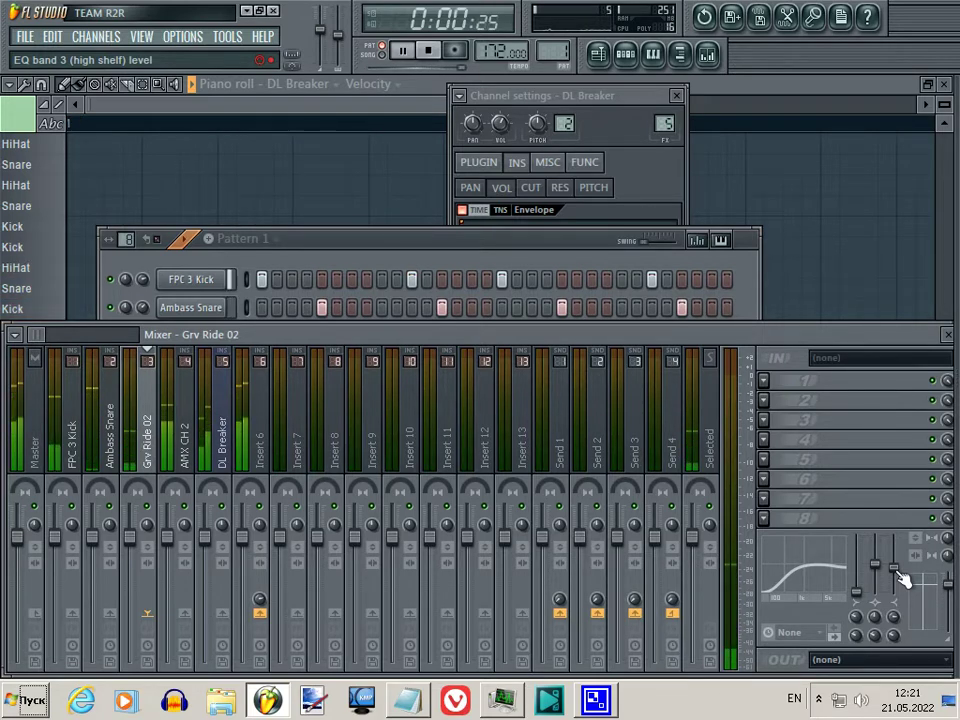
# - Close the DL Breaker channel settings and piano roll, move the step sequencer clear of the mixer and stop playback
pyautogui.click(680, 96)
pyautogui.click(943, 84)
pyautogui.moveTo(564, 246); pyautogui.dragTo(529, 146)
pyautogui.press('space')
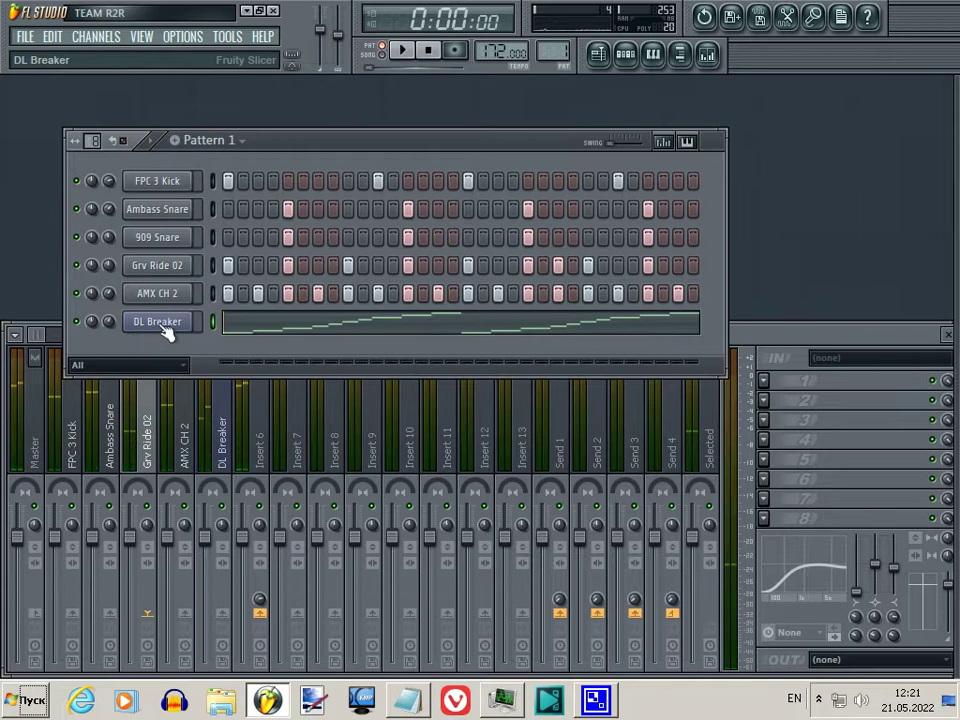
# - Add a Fruity Compressor to the first effect slot of mixer track Insert 6
pyautogui.click(250, 420)
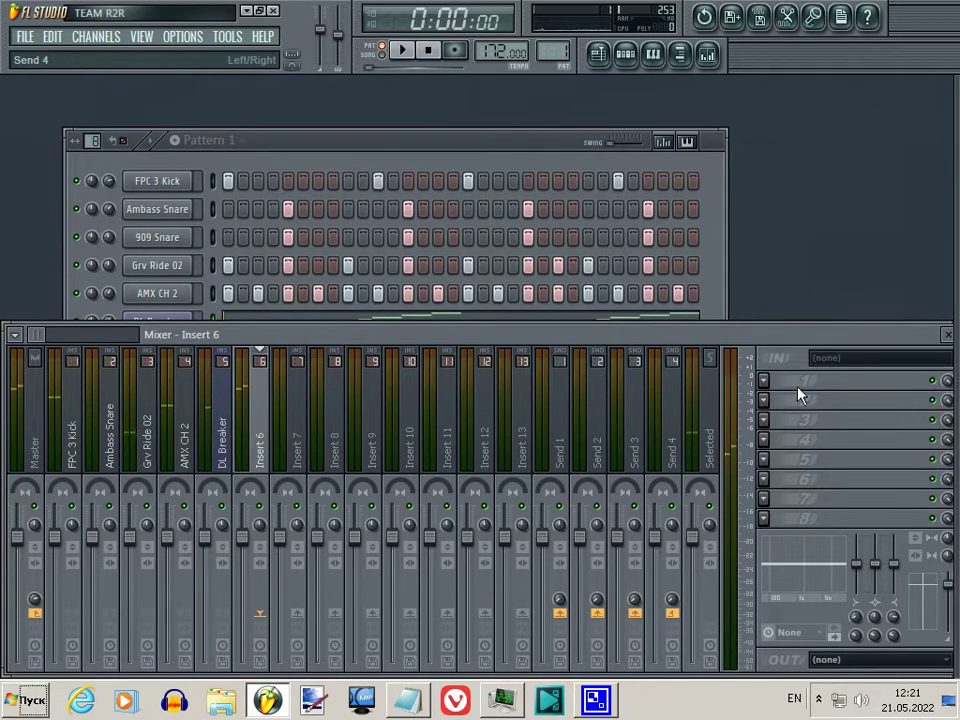
pyautogui.click(765, 381)
pyautogui.click(828, 369)
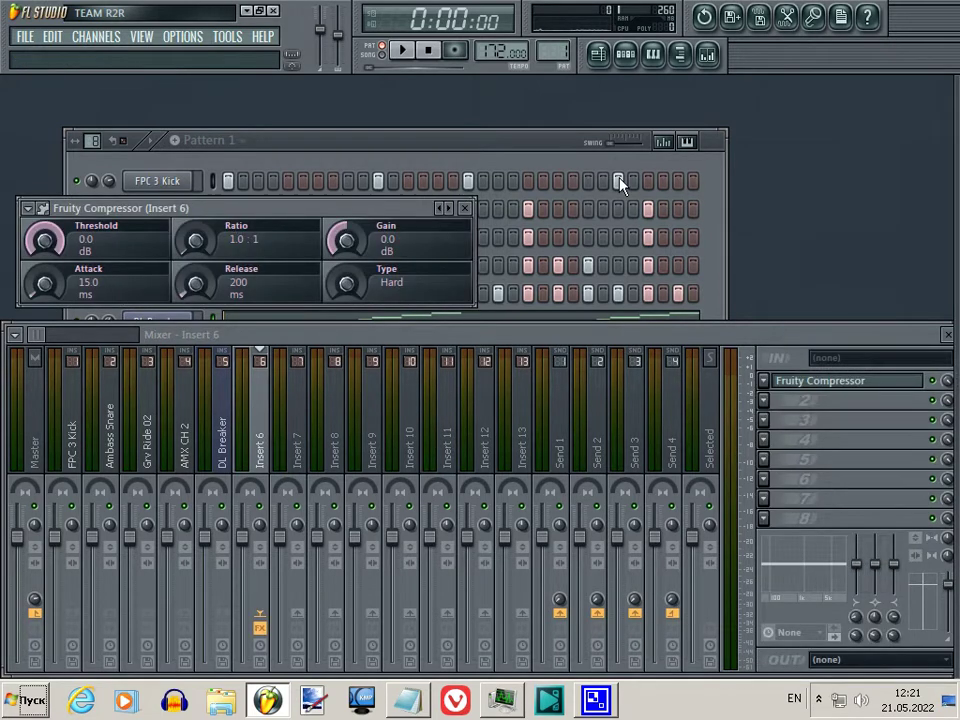
# - Load the Drums preset in the Insert 6 compressor, play the pattern through it and close the compressor
pyautogui.click(443, 208)
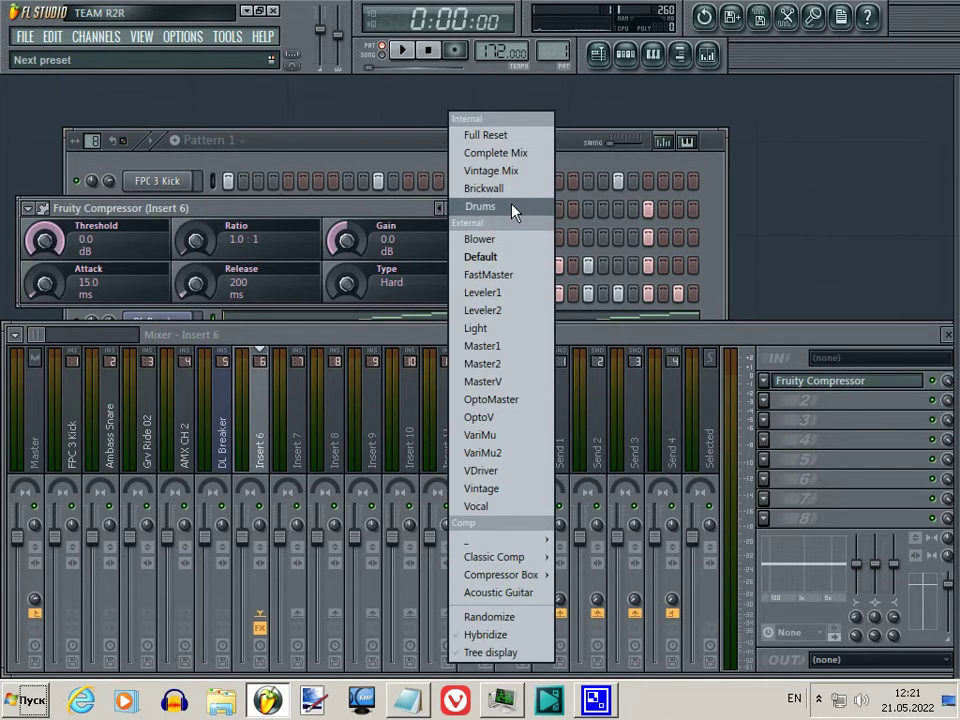
pyautogui.click(519, 208)
pyautogui.moveTo(399, 212); pyautogui.dragTo(591, 235)
pyautogui.rightClick(517, 289)
pyautogui.click(406, 217)
pyautogui.press('space')
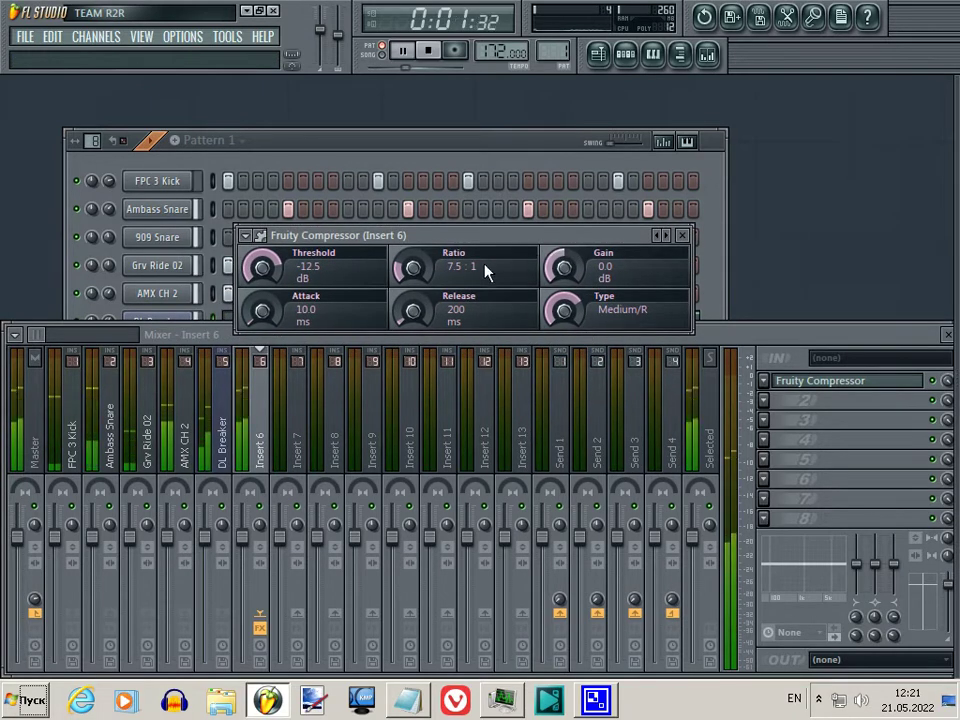
pyautogui.click(682, 235)
# - Lower the low-shelf EQ of the DL Breaker mixer track to about -2.6 dB during playback, and stop the pattern
pyautogui.click(474, 150)
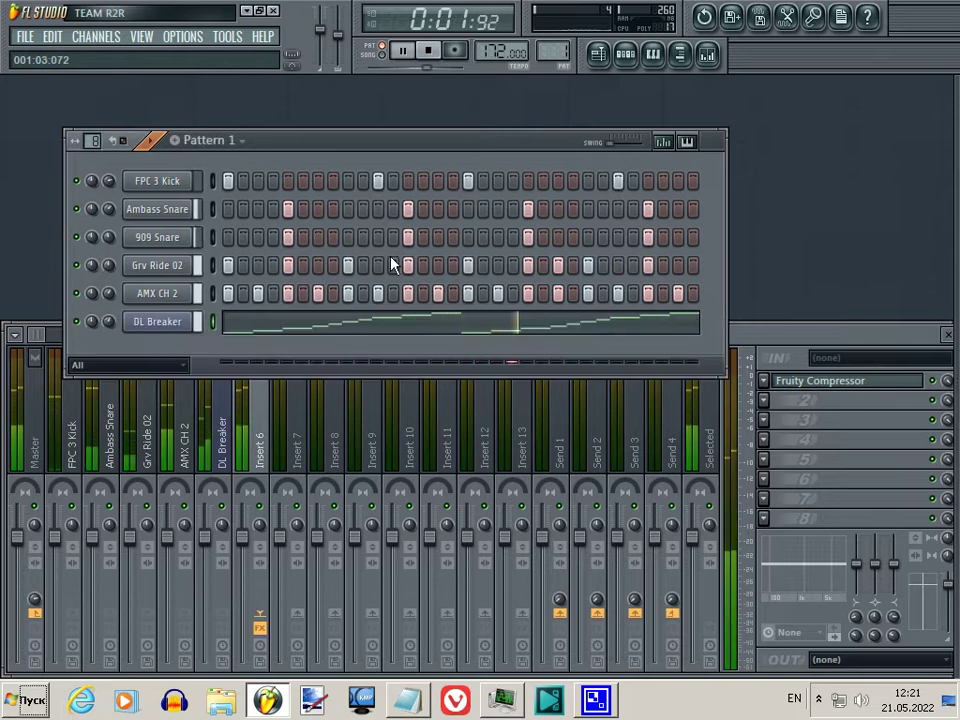
pyautogui.click(214, 450)
pyautogui.moveTo(868, 570); pyautogui.dragTo(862, 577)
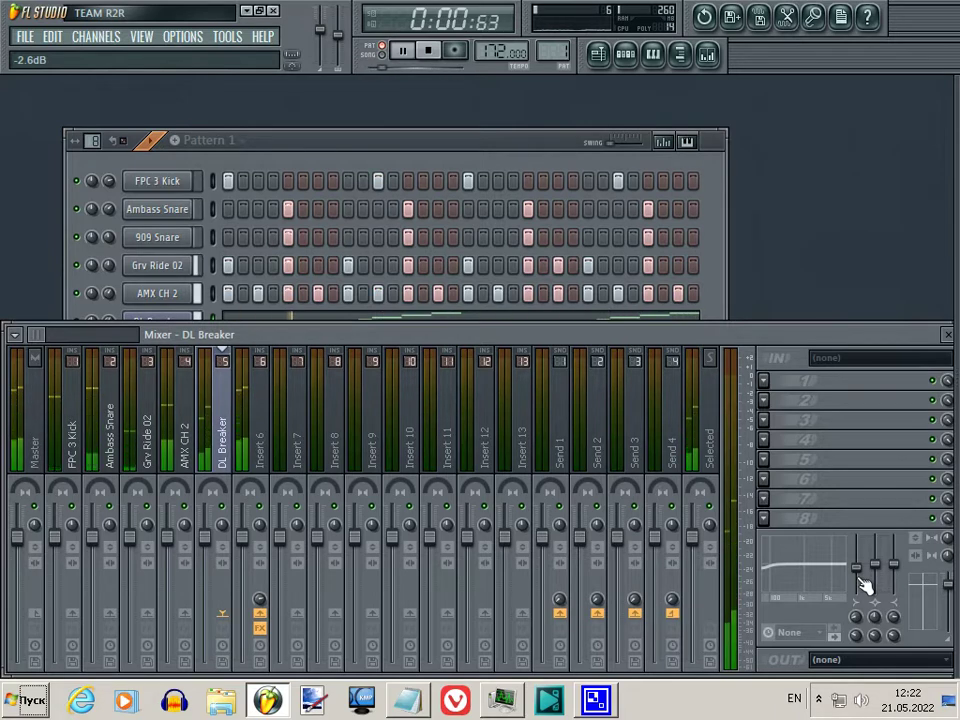
pyautogui.click(512, 168)
pyautogui.press('space')
# - Insert a PoiZone synthesizer channel above DL Breaker
pyautogui.rightClick(190, 322)
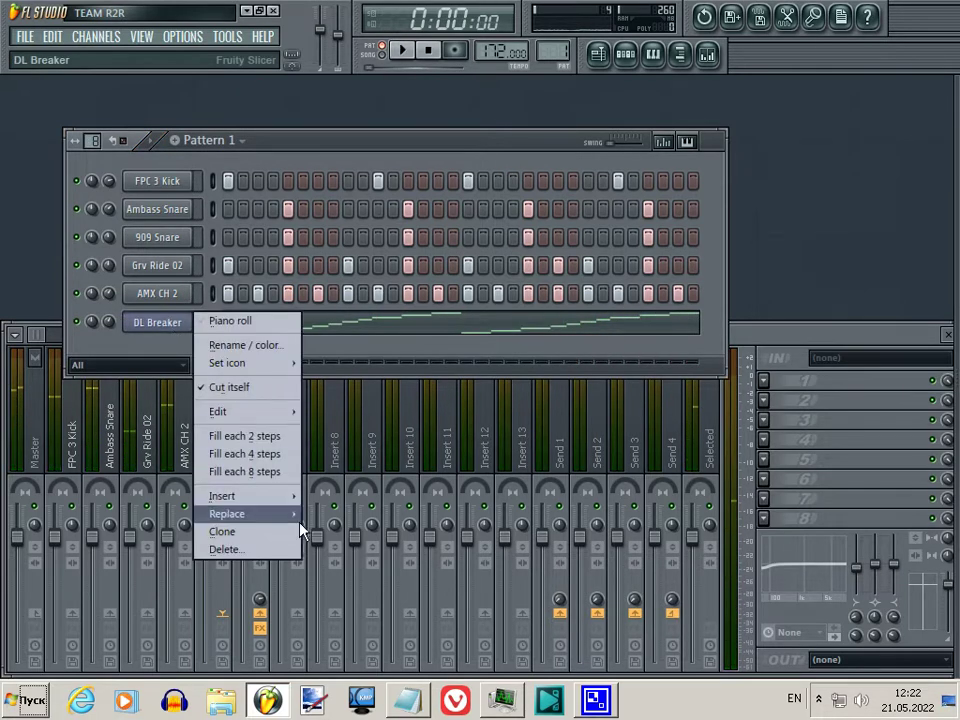
pyautogui.moveTo(250, 496)
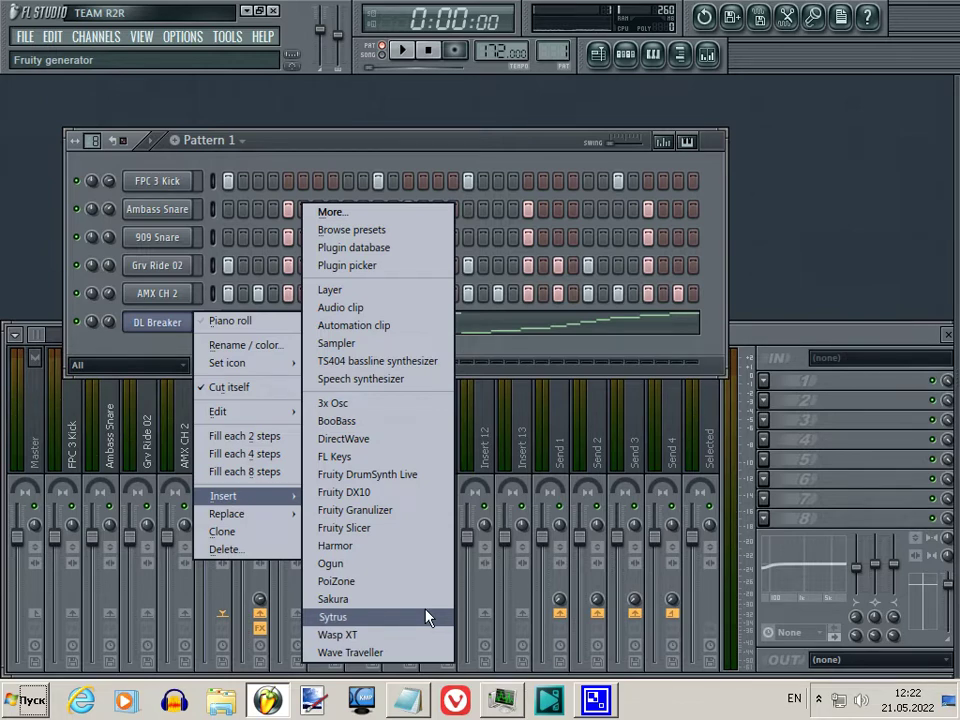
pyautogui.click(428, 582)
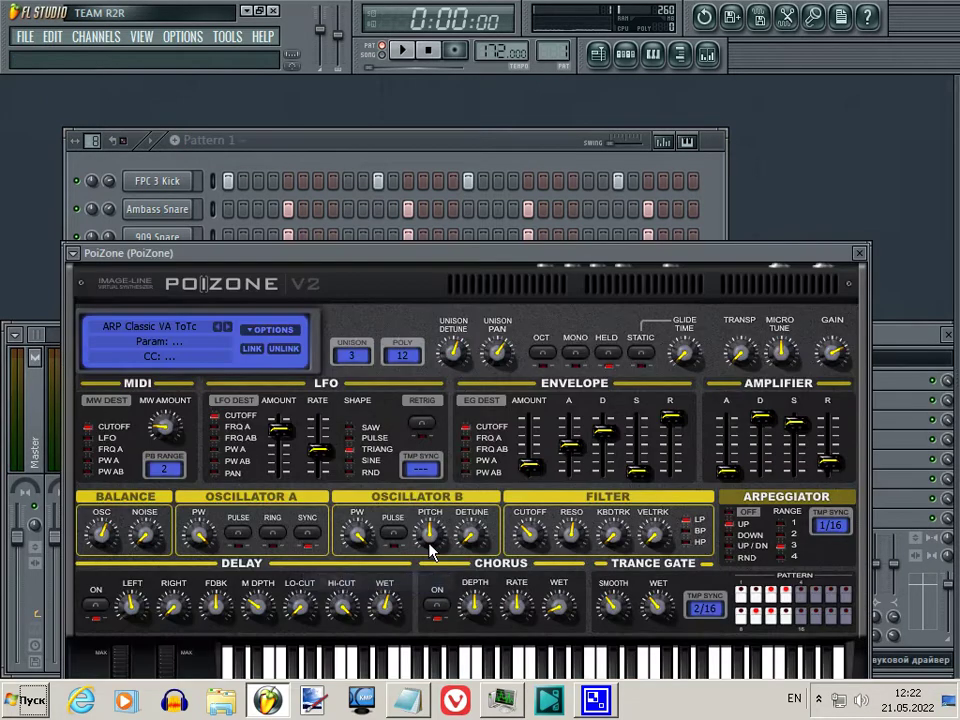
# - Load a pad preset from PoiZone's Default bank and close the synthesizer window
pyautogui.click(205, 335)
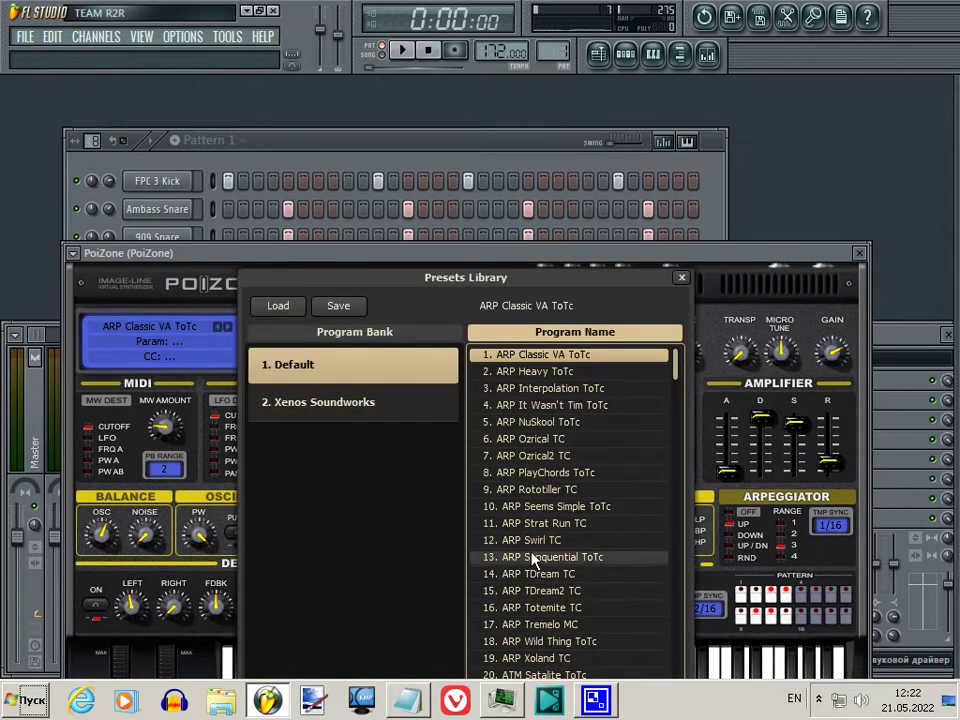
pyautogui.scroll(-3, 531, 561)
pyautogui.moveTo(675, 373); pyautogui.dragTo(700, 625)
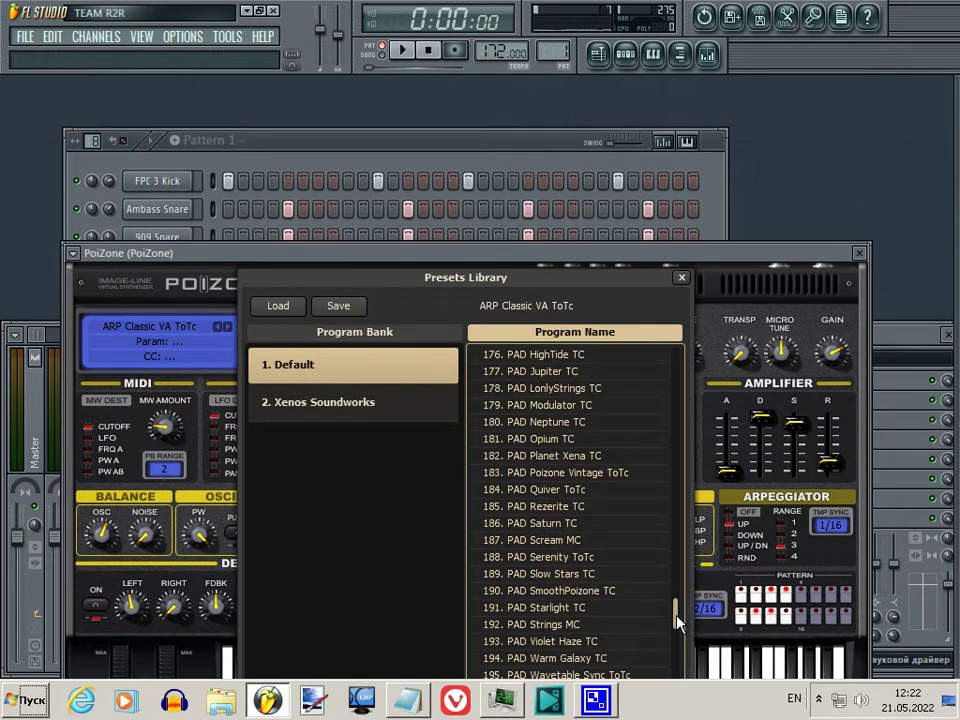
pyautogui.click(628, 660)
pyautogui.click(862, 255)
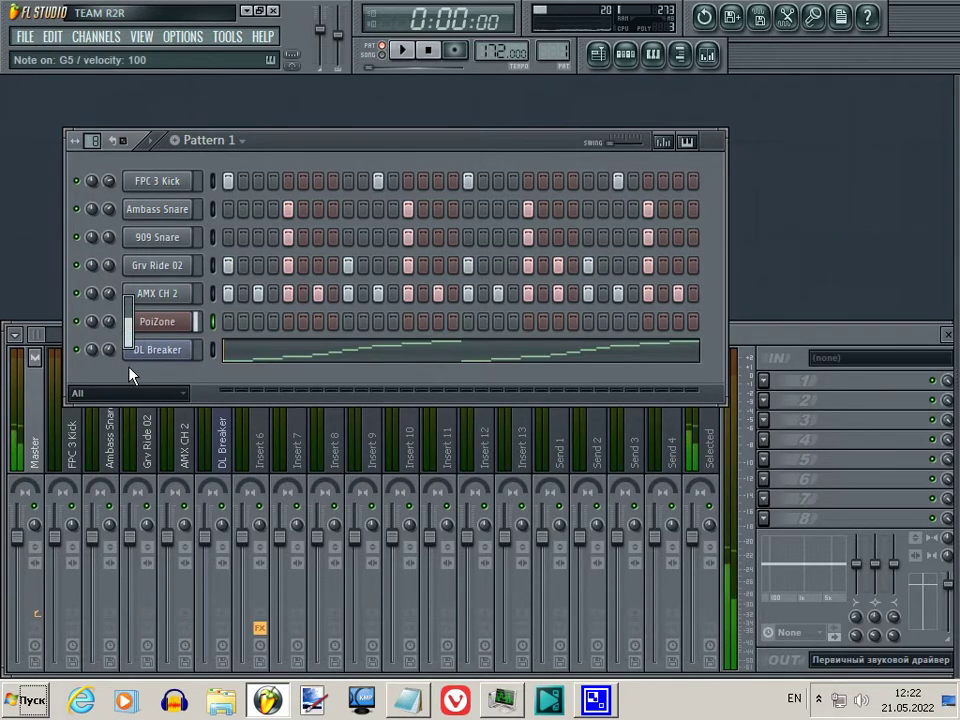
# - Replace the PoiZone channel with Sytrus and load its Warm pad preset
pyautogui.rightClick(166, 324)
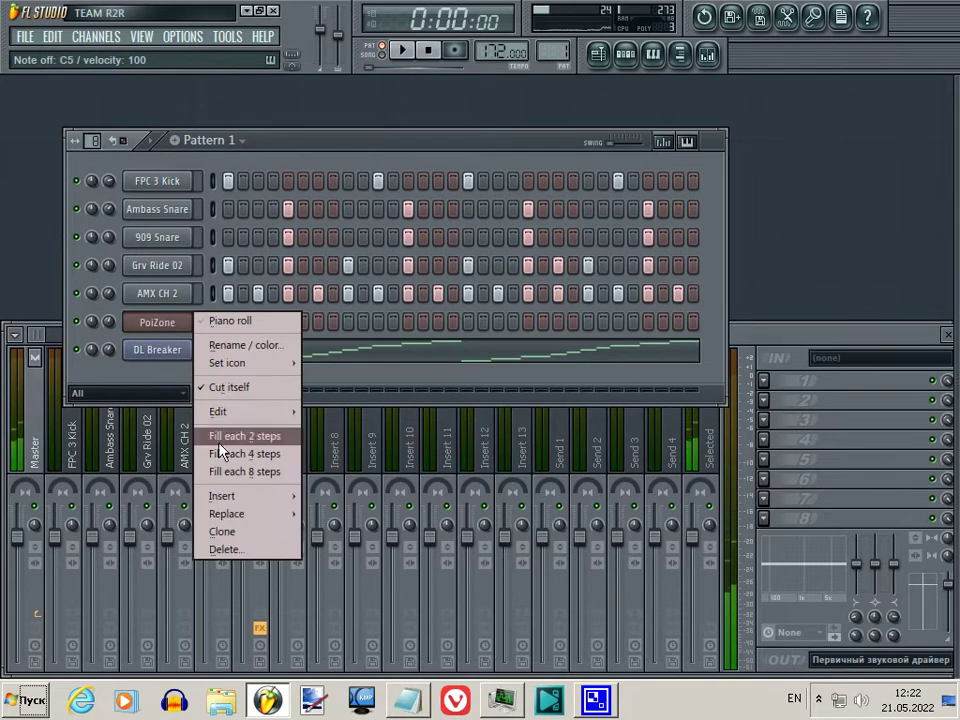
pyautogui.moveTo(251, 514)
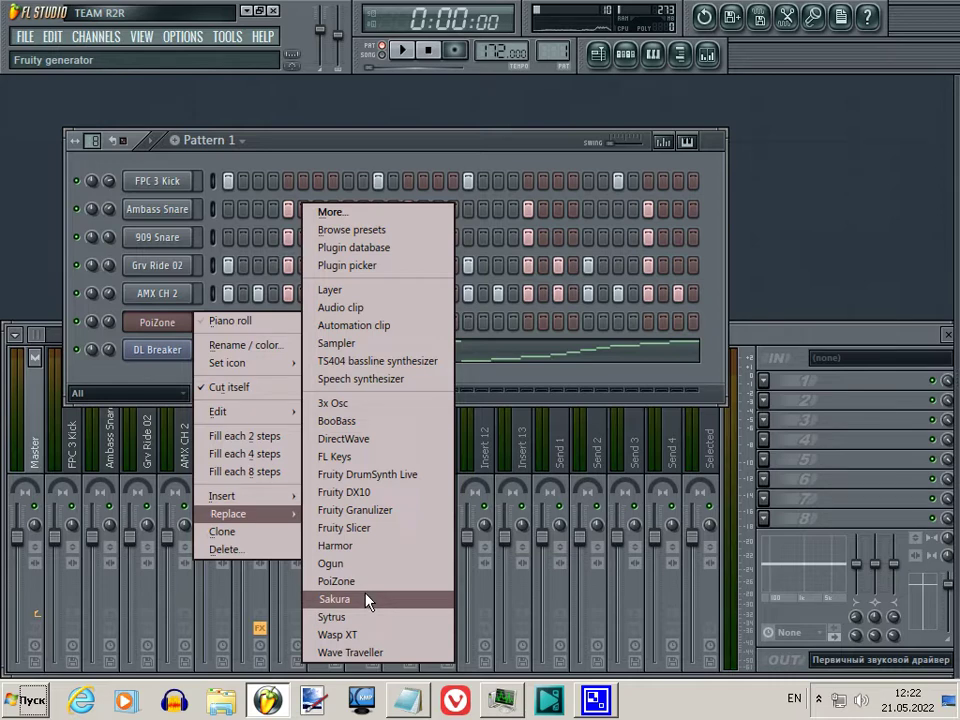
pyautogui.click(369, 617)
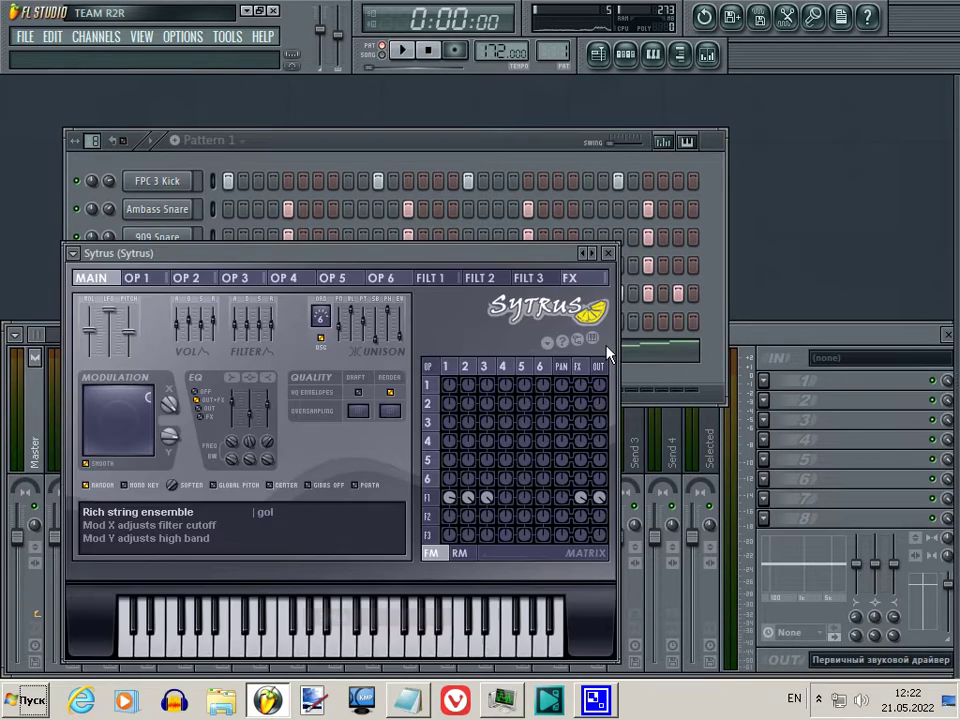
pyautogui.click(600, 338)
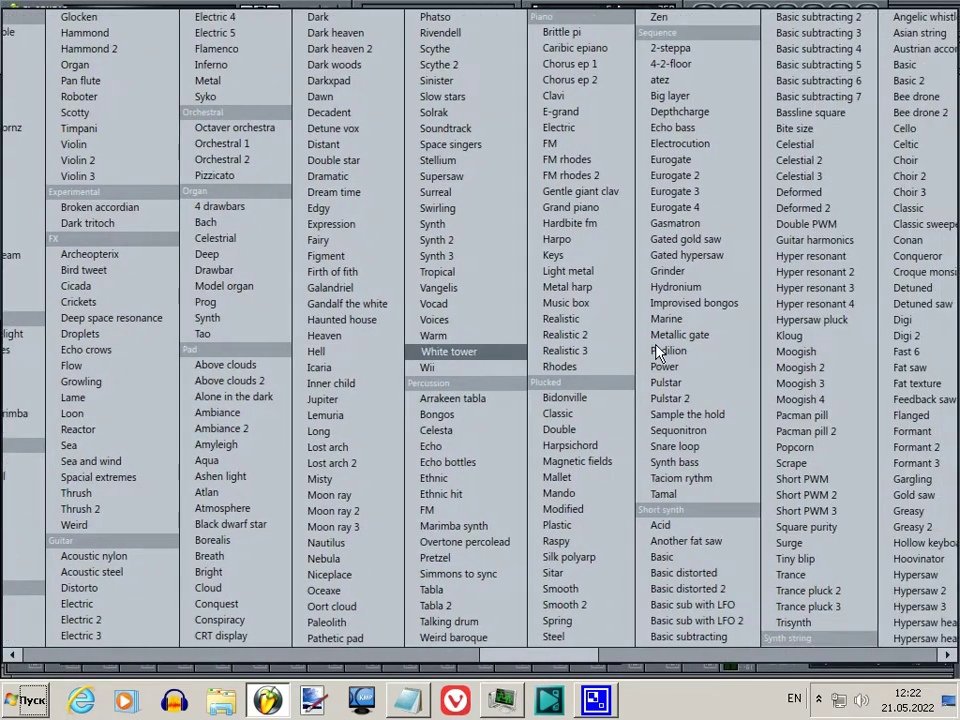
pyautogui.click(499, 339)
# - Lower the Warm channel volume to about 54% and audition low notes such as G4 and D#4
pyautogui.click(313, 168)
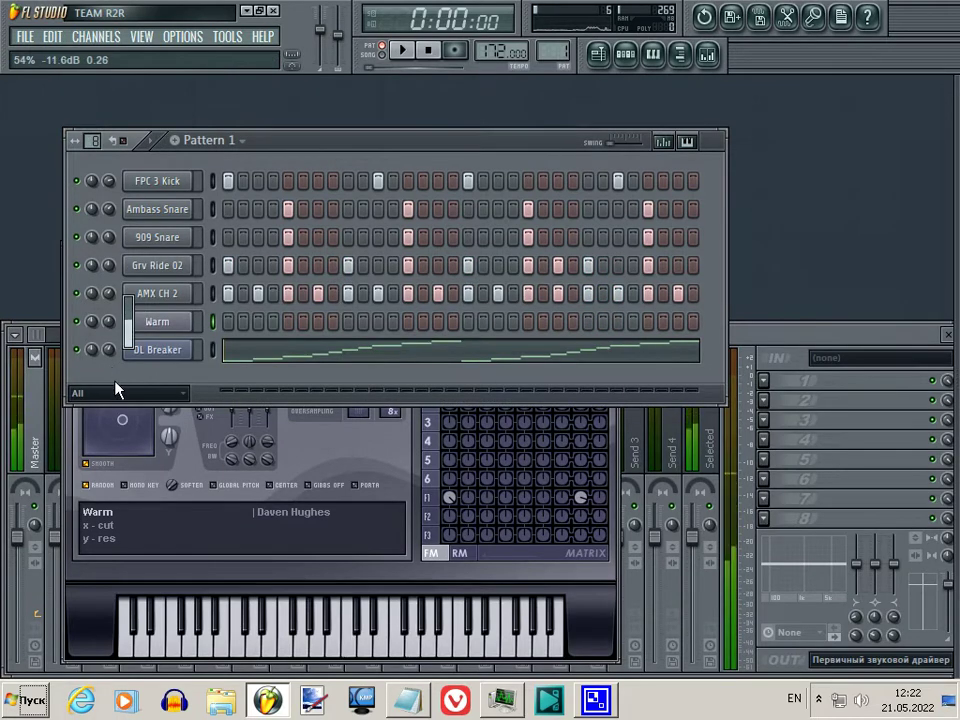
pyautogui.press('v')
pyautogui.press('b')
pyautogui.press('z')
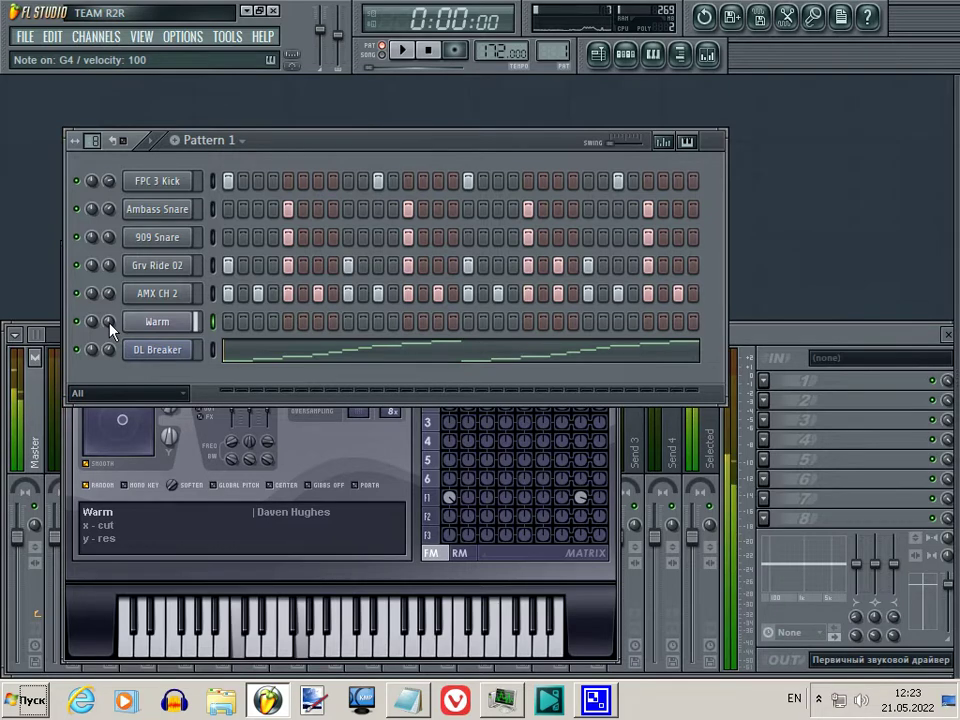
pyautogui.press('d')
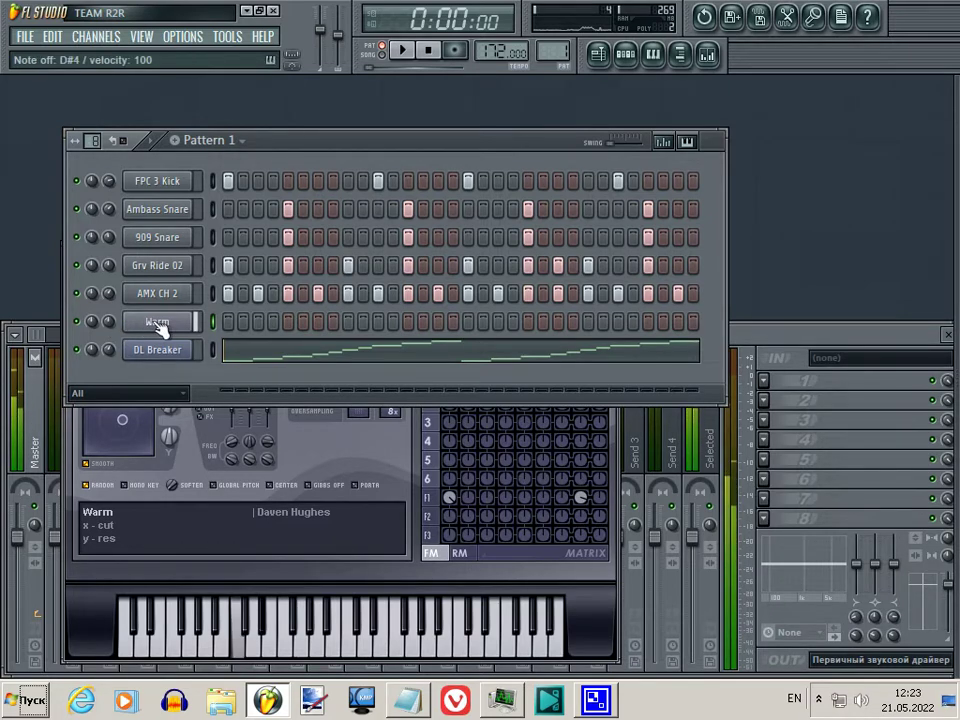
# - Place a C4 and a G4 note at the start of the Warm channel's piano roll and play them briefly
pyautogui.rightClick(160, 328)
pyautogui.click(215, 320)
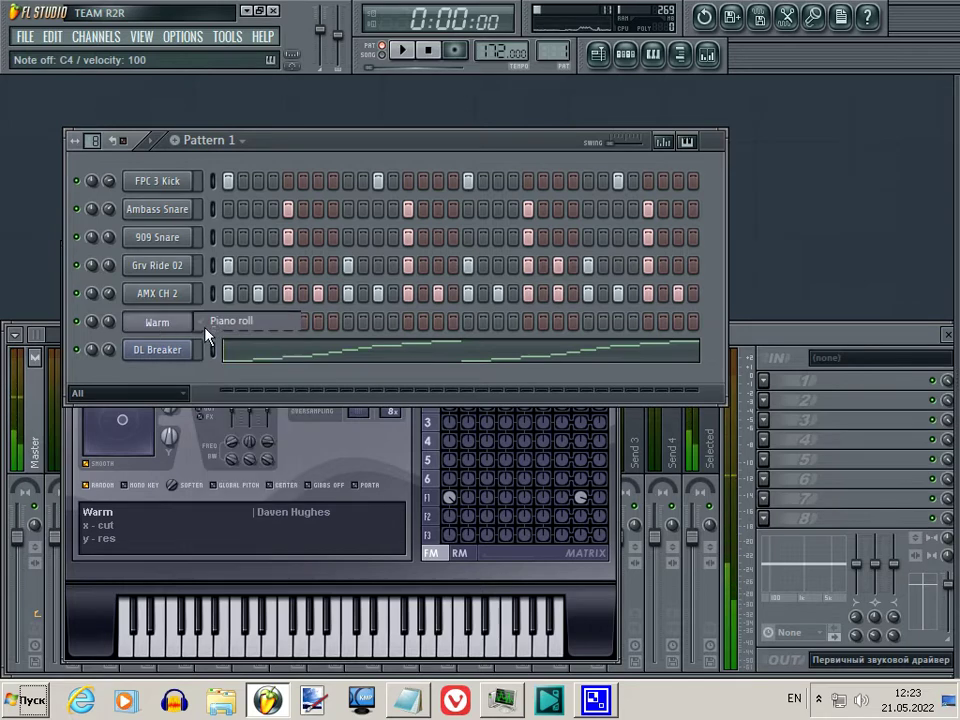
pyautogui.click(54, 519)
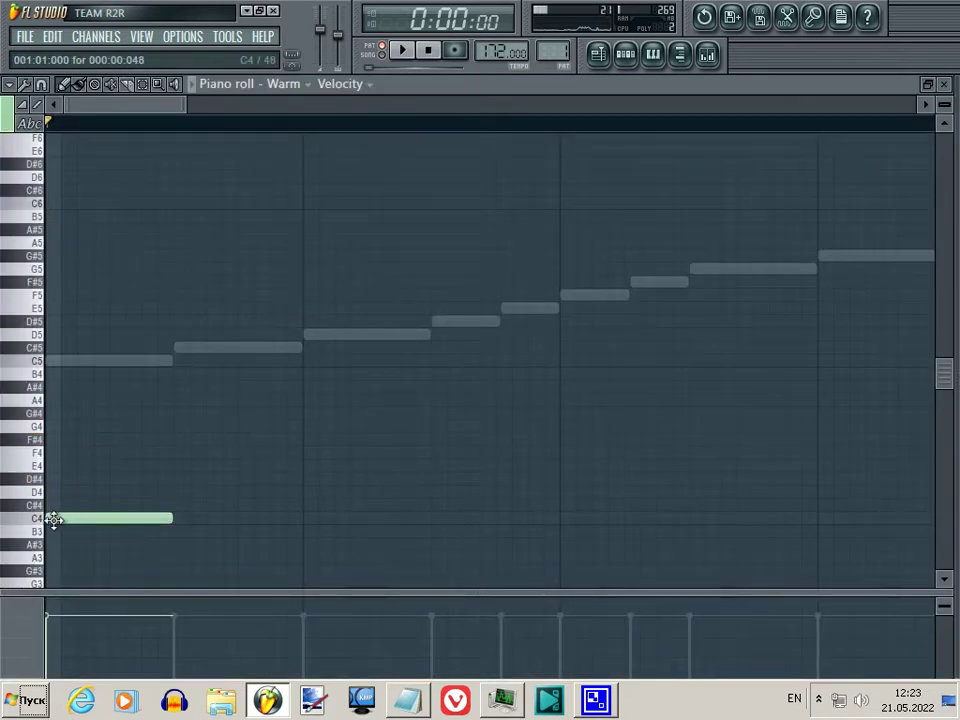
pyautogui.click(68, 428)
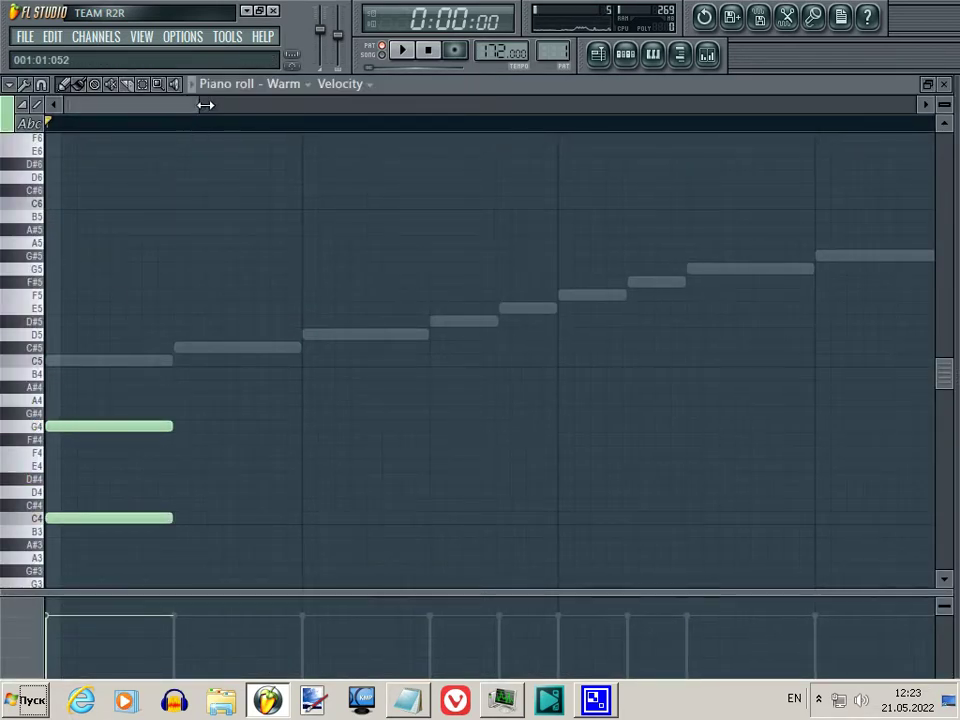
pyautogui.moveTo(186, 104); pyautogui.dragTo(508, 129)
pyautogui.press('space')
pyautogui.press('space')
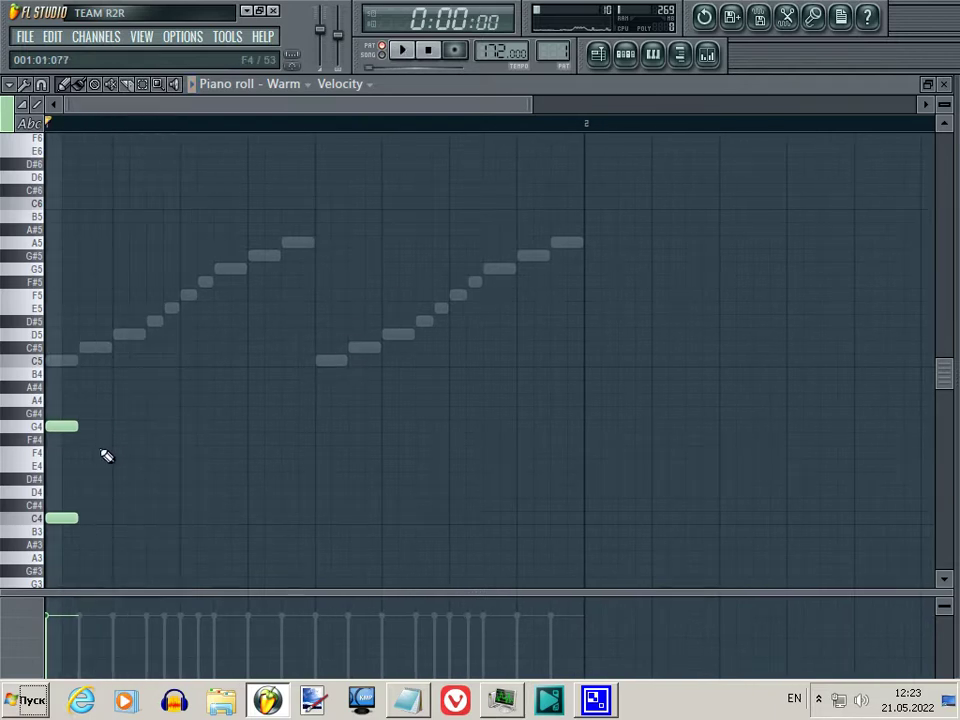
# - Lengthen the C4 and G4 notes together to 2 beats, checking the length by playback
pyautogui.hotkey('ctrl', 'a')
pyautogui.moveTo(76, 521); pyautogui.dragTo(132, 523)
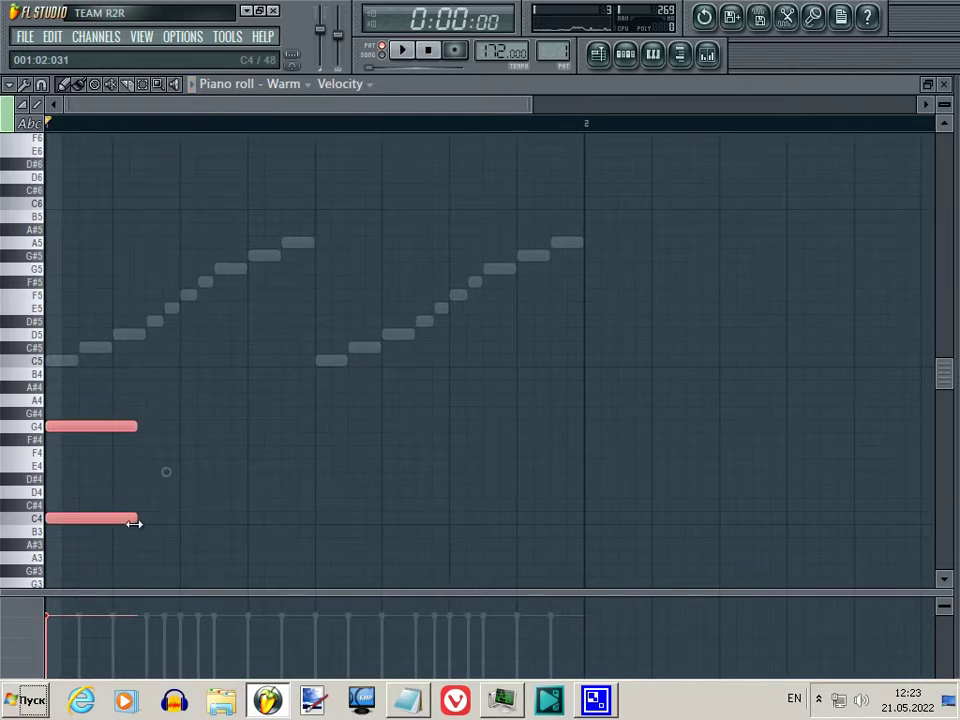
pyautogui.press('space')
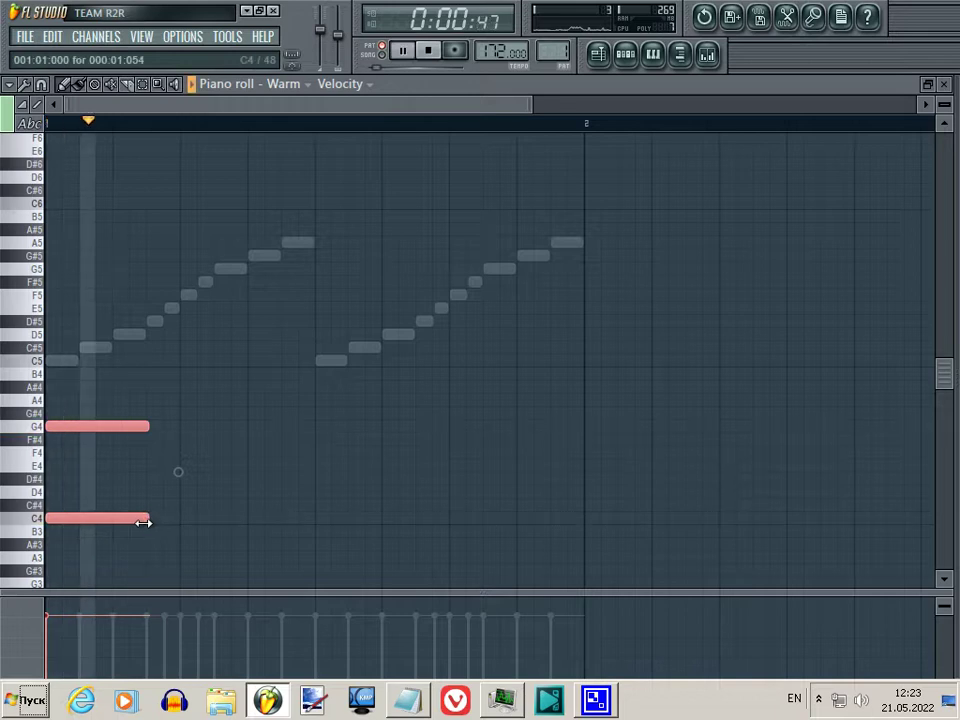
pyautogui.press('space')
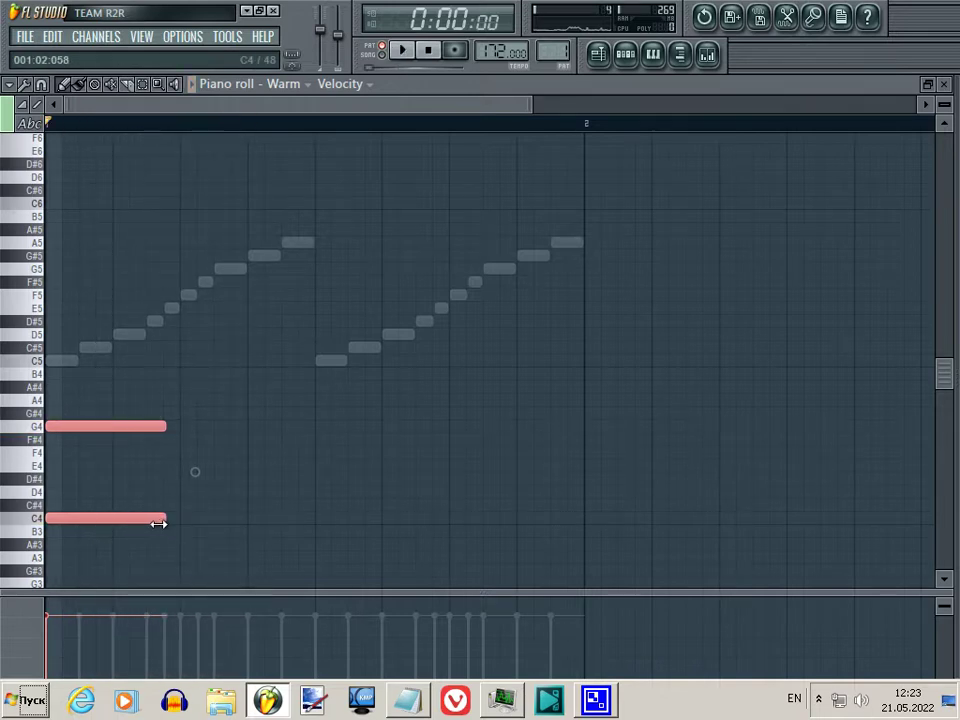
pyautogui.press('space')
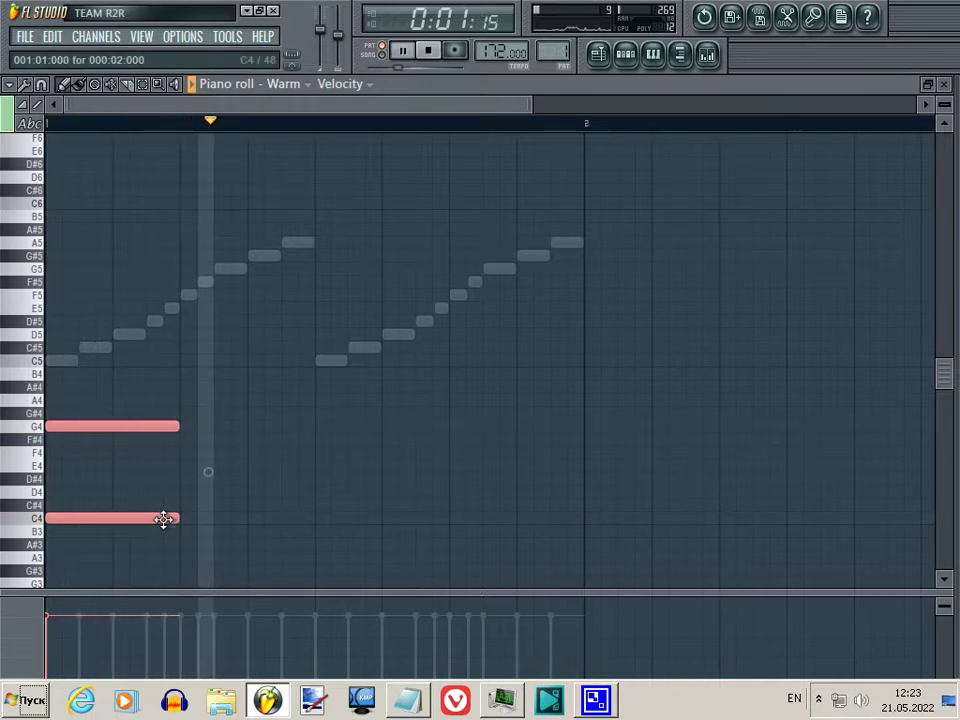
pyautogui.press('space')
# - Copy the two-note chord to the middle of the bar, lower the copied G4 to D#4 and play the pattern
pyautogui.moveTo(154, 518); pyautogui.dragTo(422, 529)
pyautogui.click(391, 471)
pyautogui.moveTo(376, 431); pyautogui.dragTo(373, 480)
pyautogui.press('space')
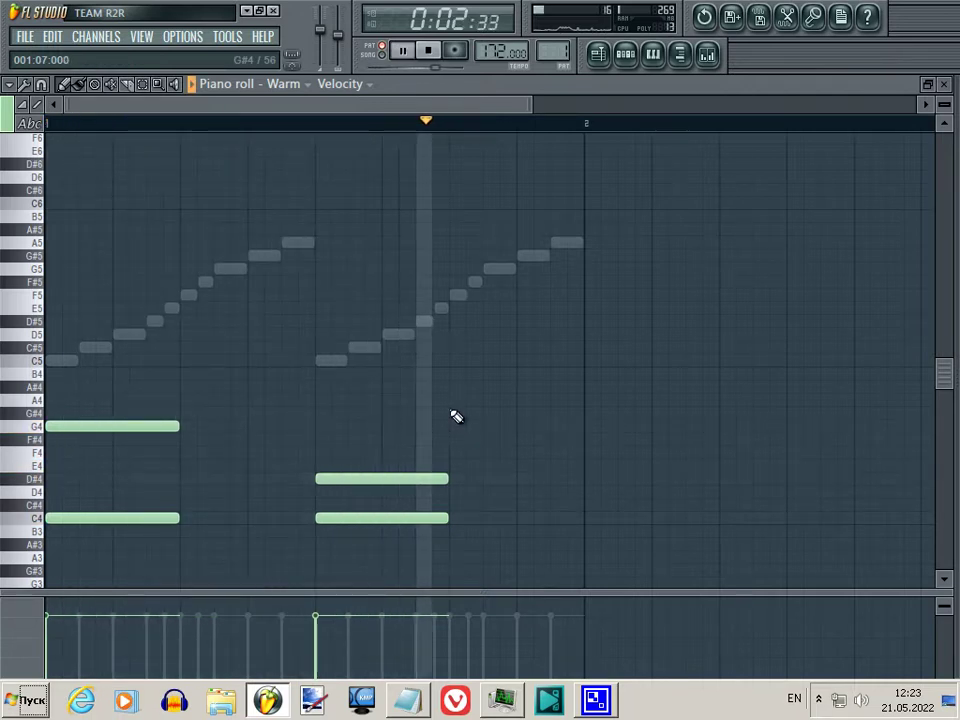
# - Shorten all four Warm notes to about 1.5 beats, play the result, close the piano roll and stop playback
pyautogui.moveTo(460, 360); pyautogui.dragTo(90, 578)
pyautogui.press('space')
pyautogui.moveTo(172, 427); pyautogui.dragTo(155, 428)
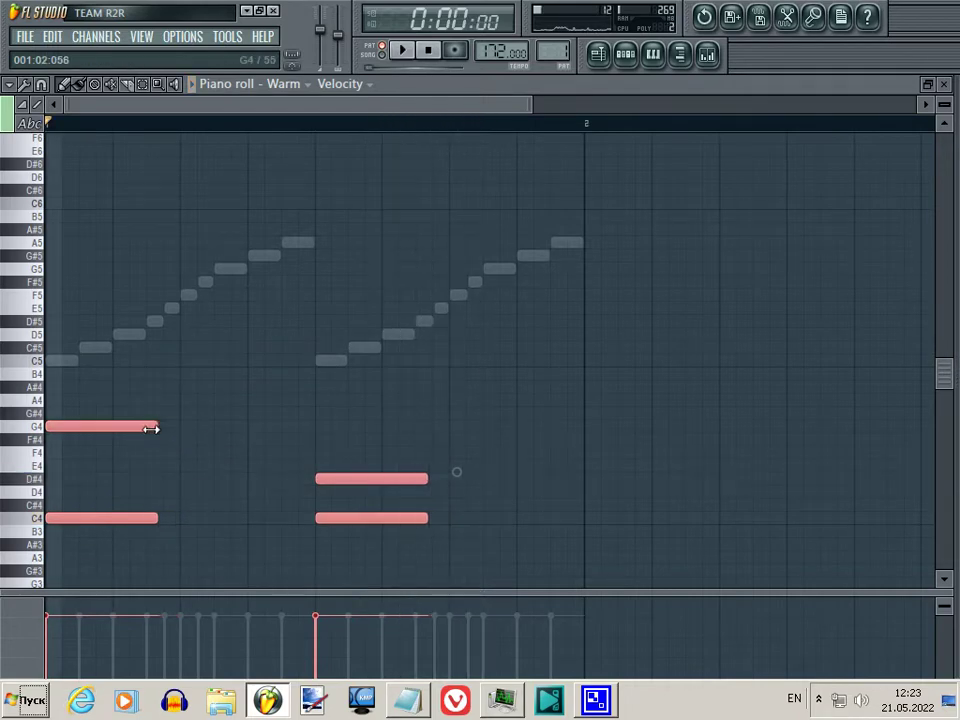
pyautogui.press('space')
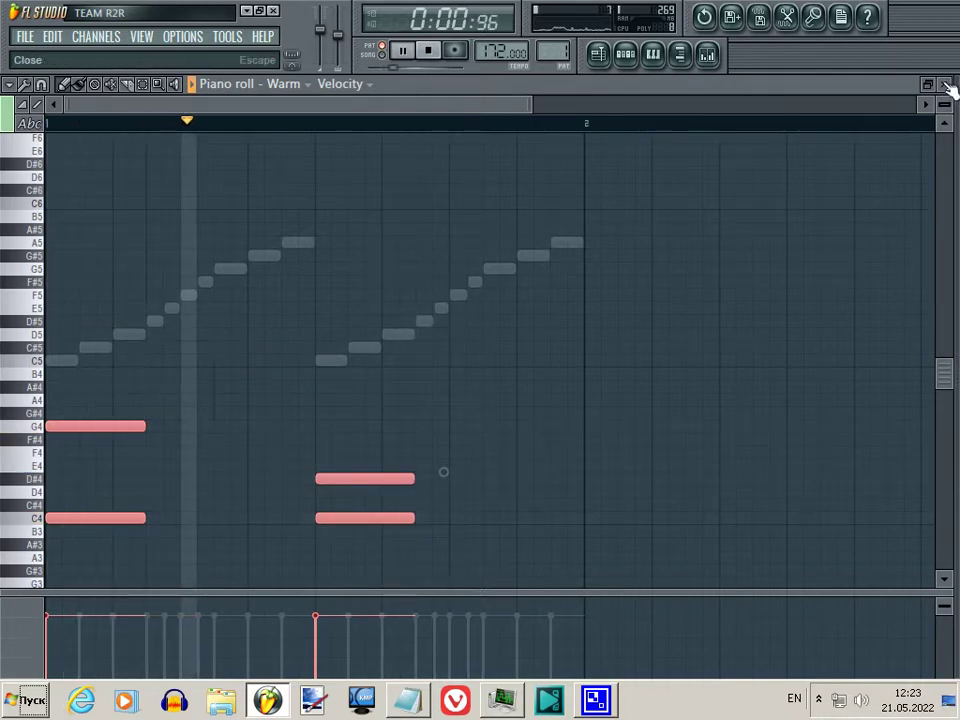
pyautogui.click(943, 84)
pyautogui.press('space')
# - Replace the Warm channel's instrument with PoiZone, load its PAD Warm Galaxy TC preset and play the pattern briefly
pyautogui.moveTo(257, 514)
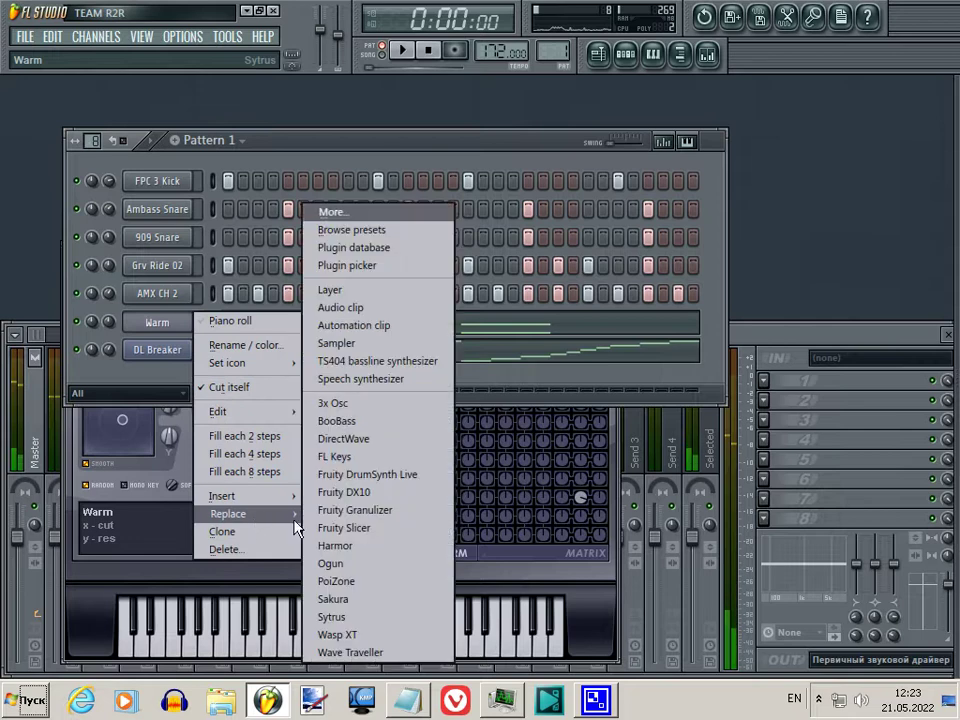
pyautogui.click(380, 588)
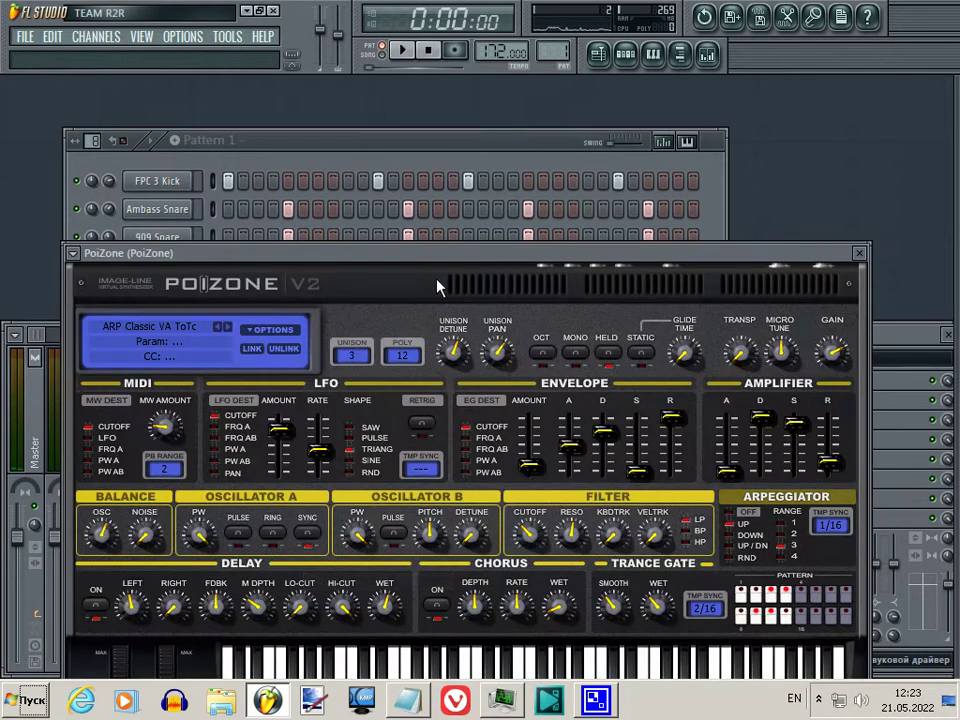
pyautogui.click(205, 332)
pyautogui.scroll(-6, 505, 490)
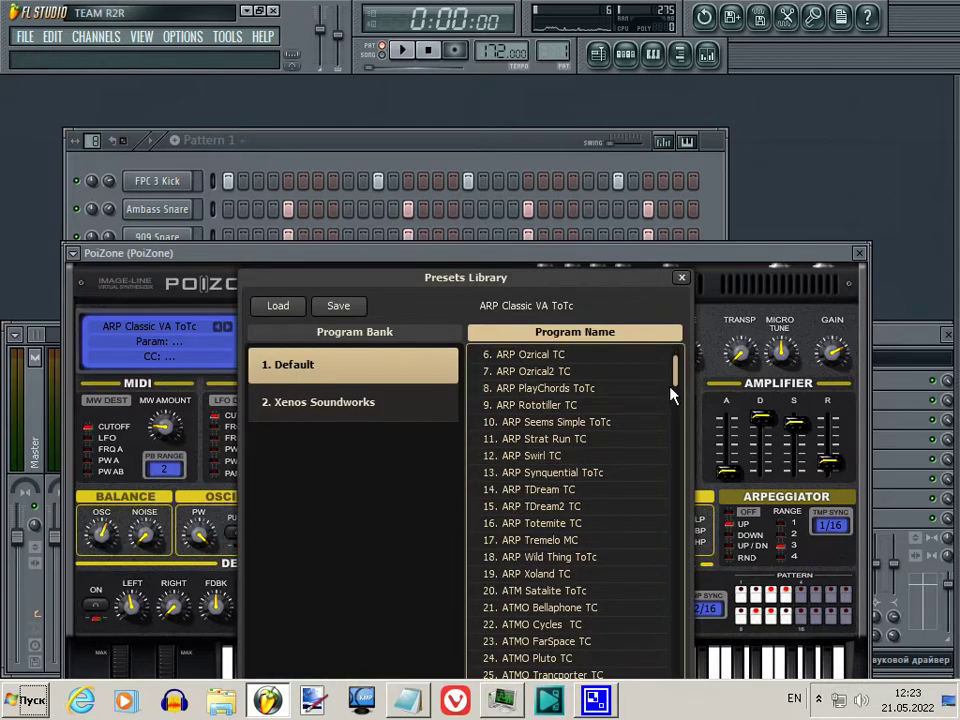
pyautogui.moveTo(676, 378); pyautogui.dragTo(677, 621)
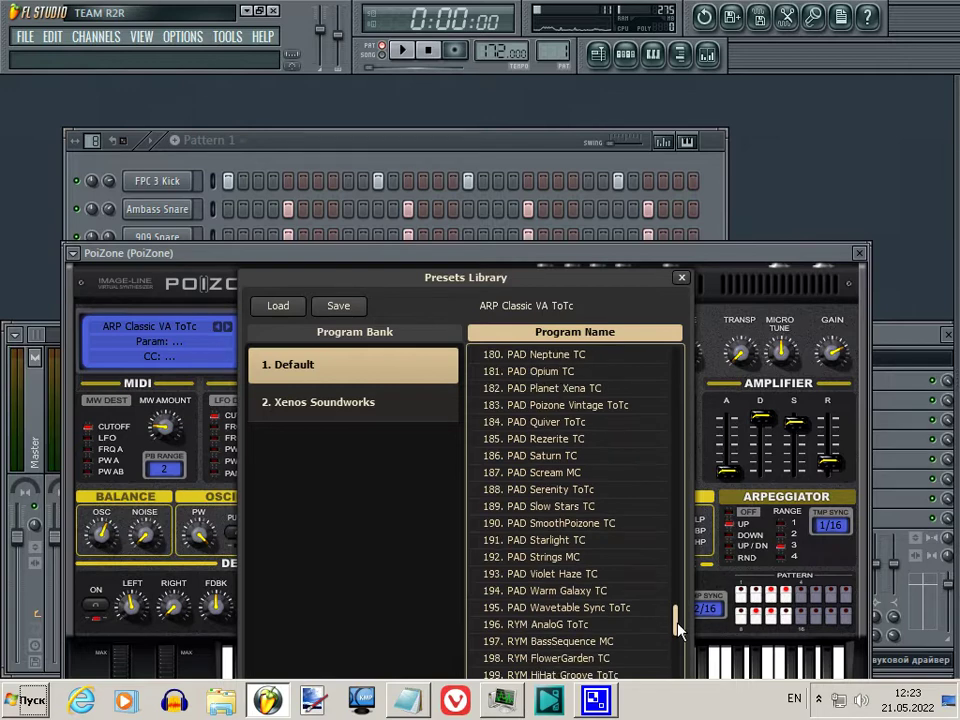
pyautogui.click(614, 592)
pyautogui.click(859, 254)
pyautogui.press('space')
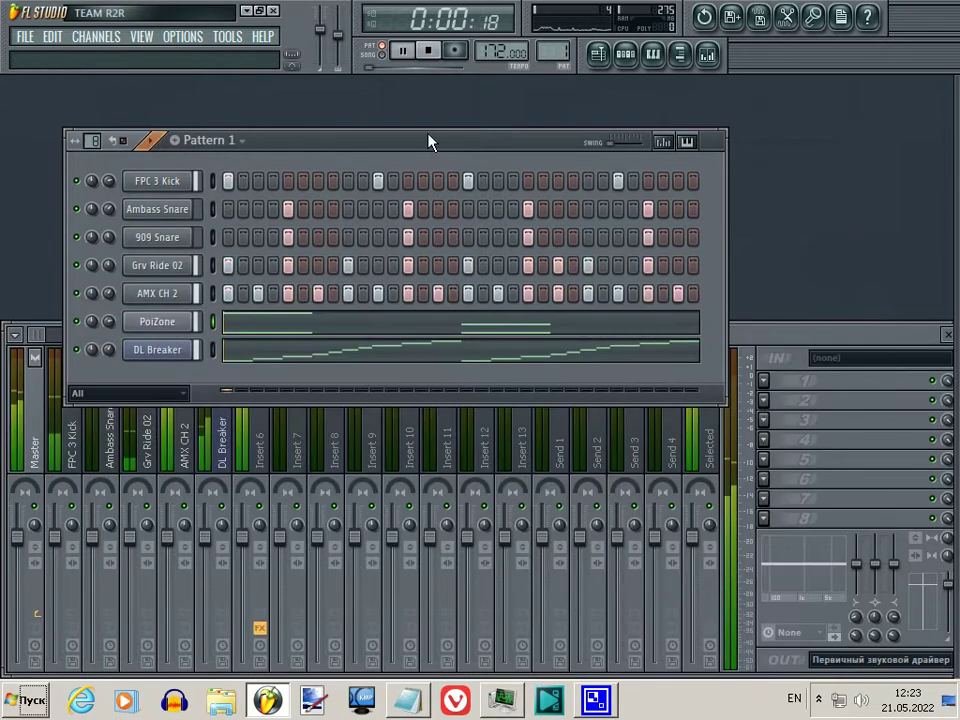
pyautogui.press('space')
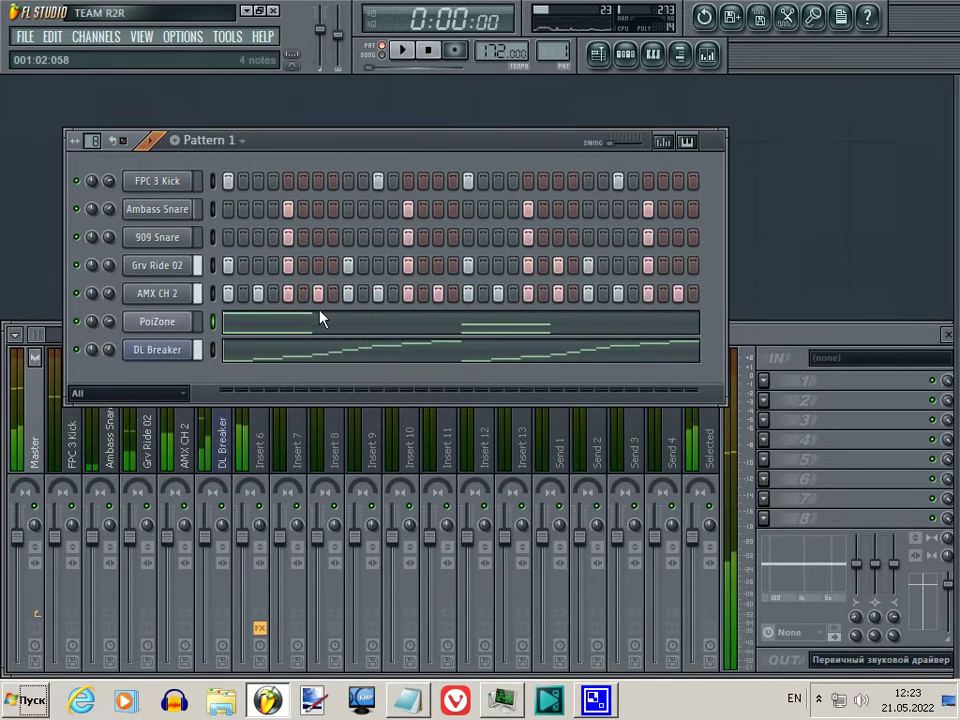
# - Raise the PoiZone notes by one octave and lower the PoiZone channel's volume to 67% while the pattern plays
pyautogui.click(332, 321)
pyautogui.scroll(3, 334, 328)
pyautogui.press('space')
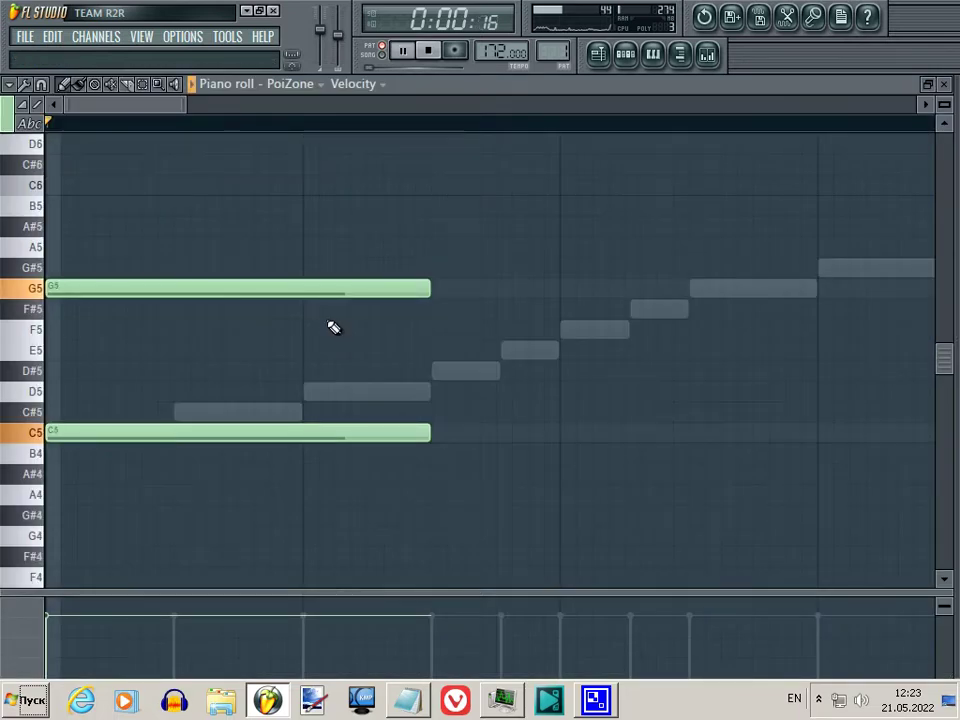
pyautogui.click(944, 84)
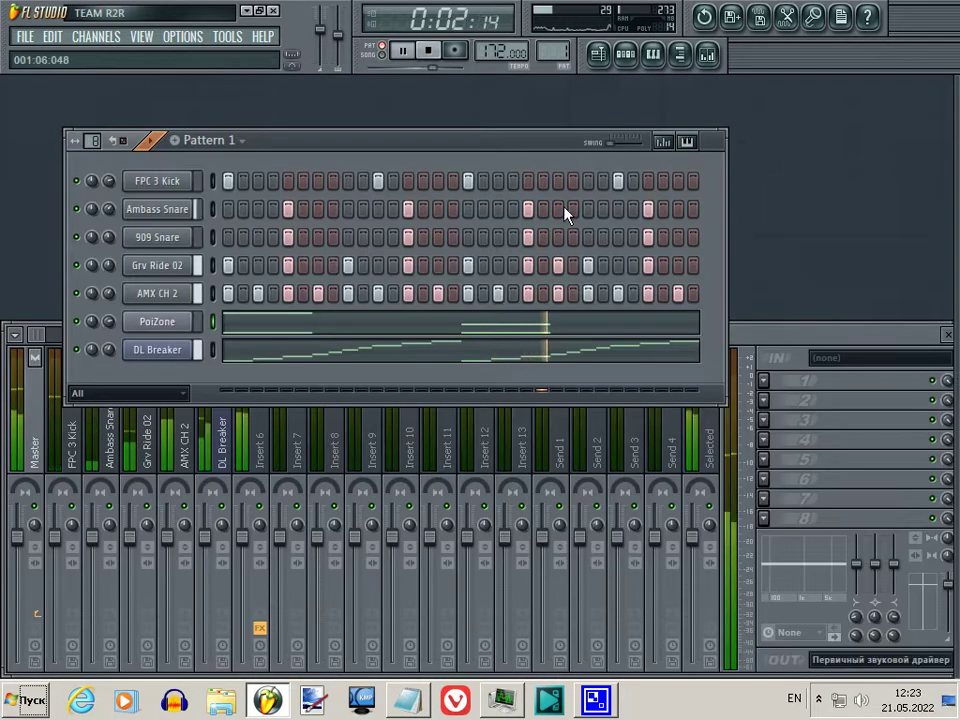
pyautogui.moveTo(109, 322); pyautogui.dragTo(114, 350)
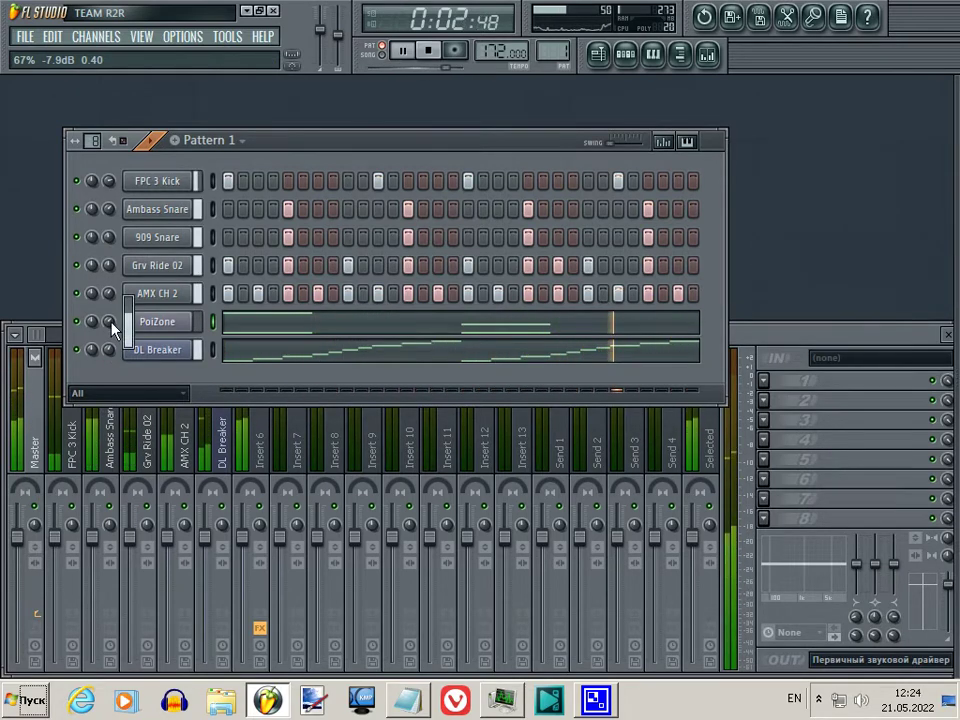
# - Try the main volume at 78% while the pattern plays, reset it to its default and dismiss the save dialog
pyautogui.rightClick(322, 47)
pyautogui.press('Escape')
pyautogui.moveTo(321, 40); pyautogui.dragTo(333, 60)
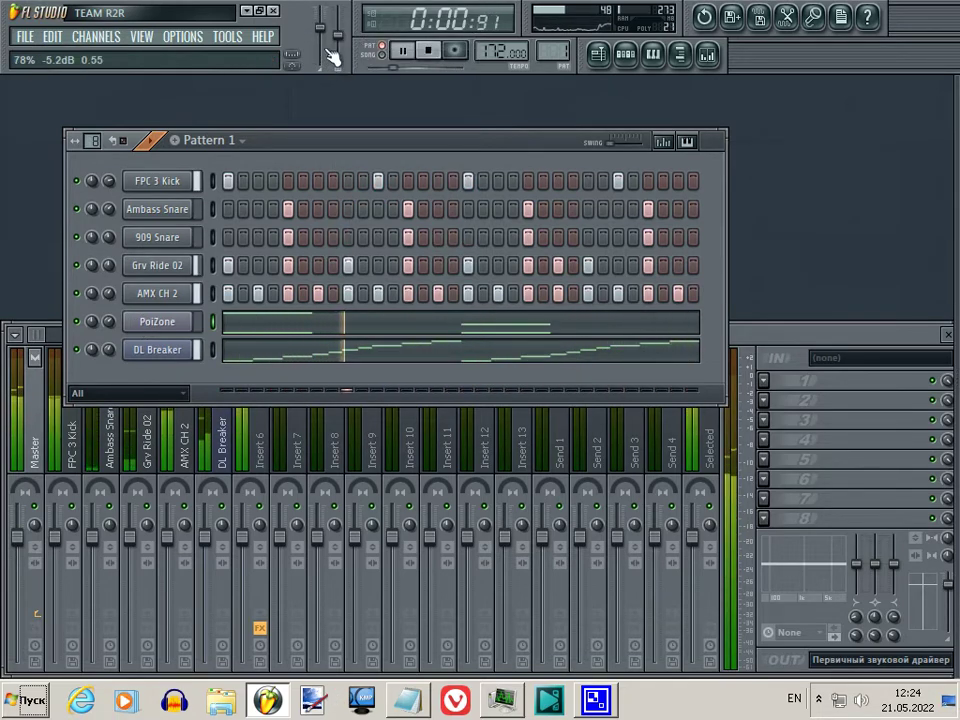
pyautogui.click(428, 50)
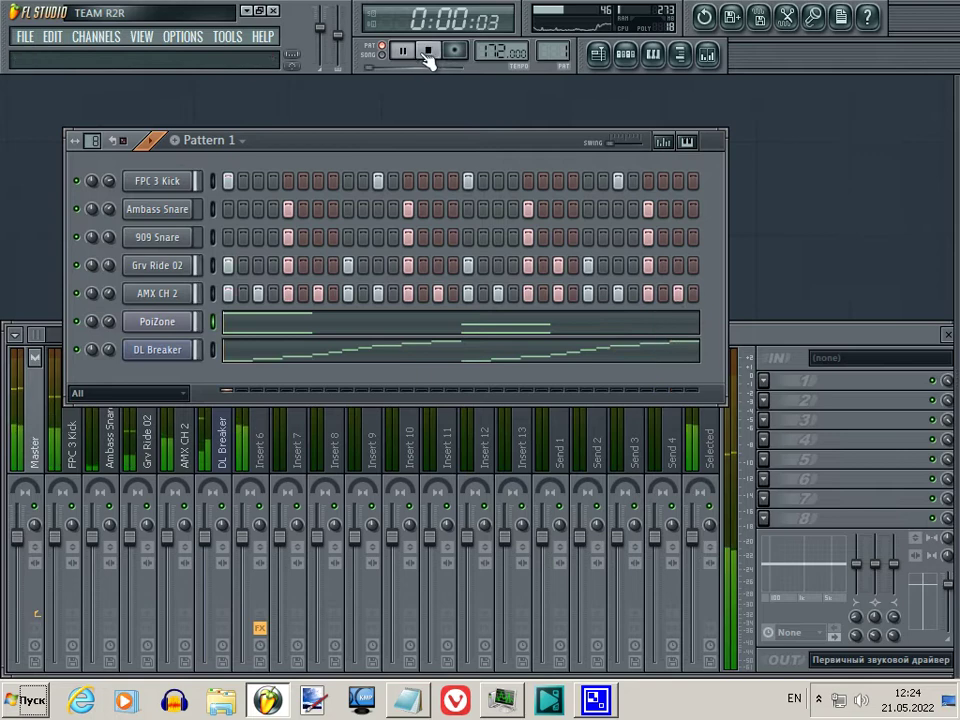
pyautogui.press('space')
pyautogui.press('space')
pyautogui.rightClick(322, 33)
pyautogui.press('Escape')
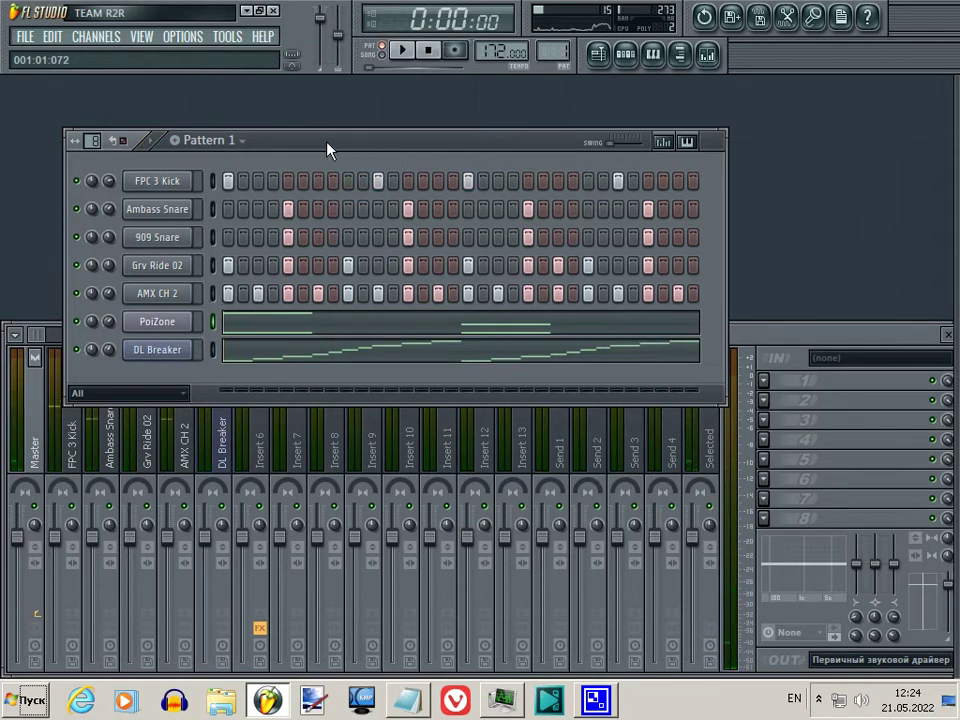
pyautogui.hotkey('ctrl', 's')
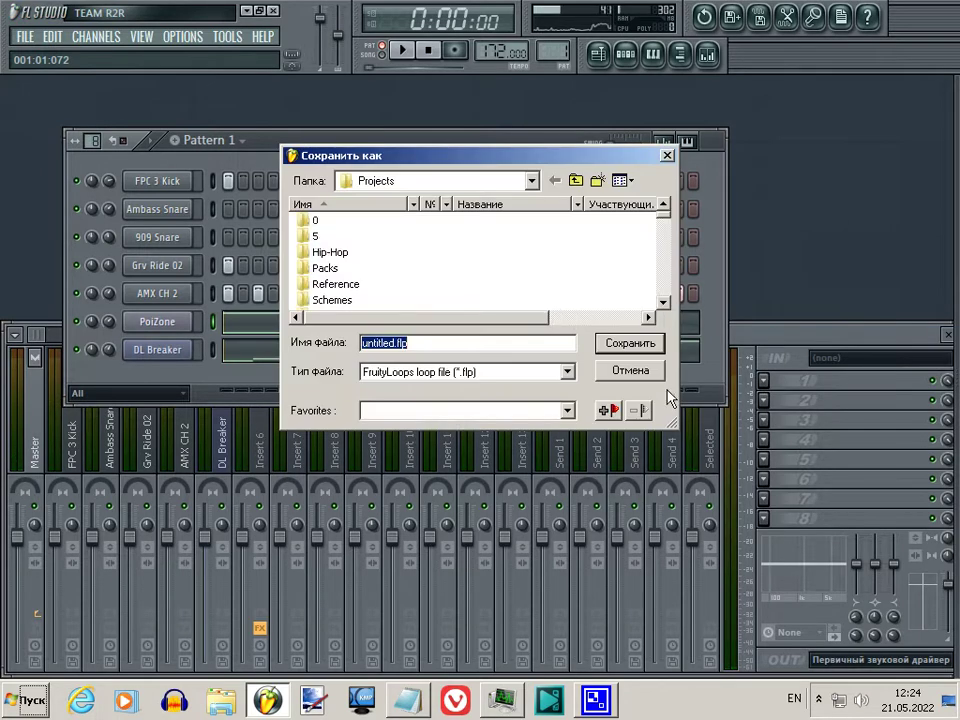
pyautogui.click(630, 371)
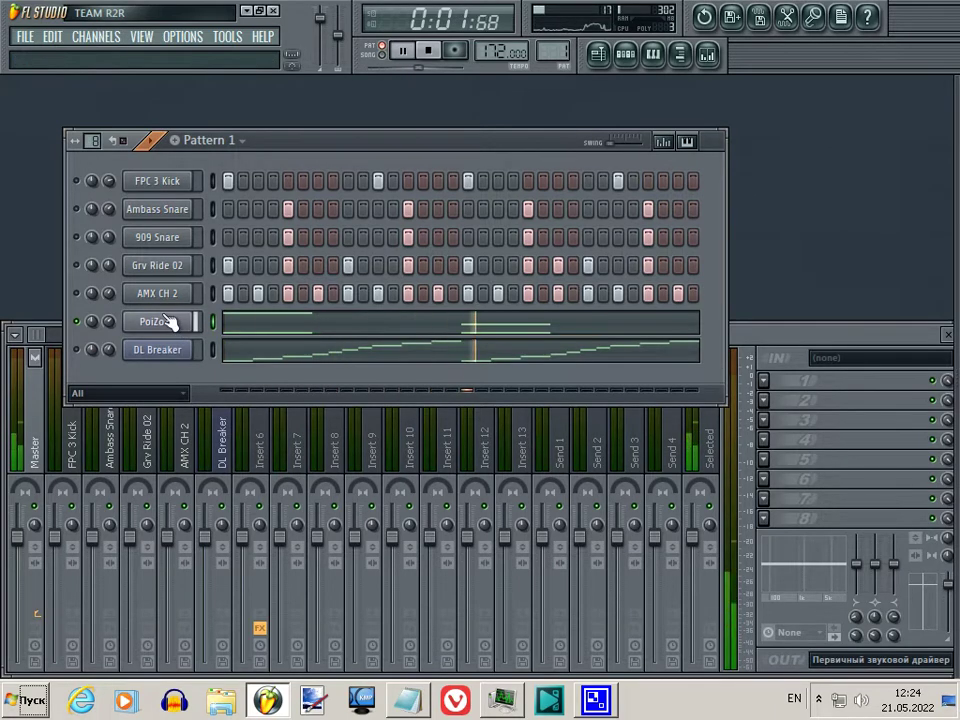
# - Lower the main volume and unmute the kick, both snares, Grv Ride 02 and AMX CH 2, leaving DL Breaker muted
pyautogui.moveTo(326, 30); pyautogui.dragTo(325, 52)
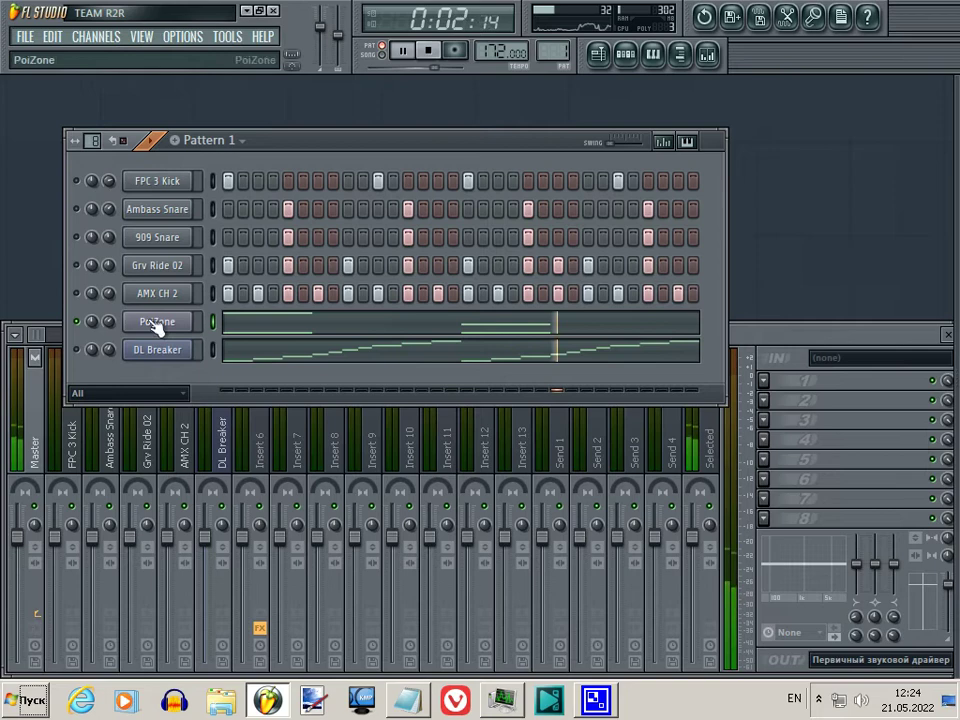
pyautogui.click(76, 349)
pyautogui.click(76, 293)
pyautogui.click(76, 265)
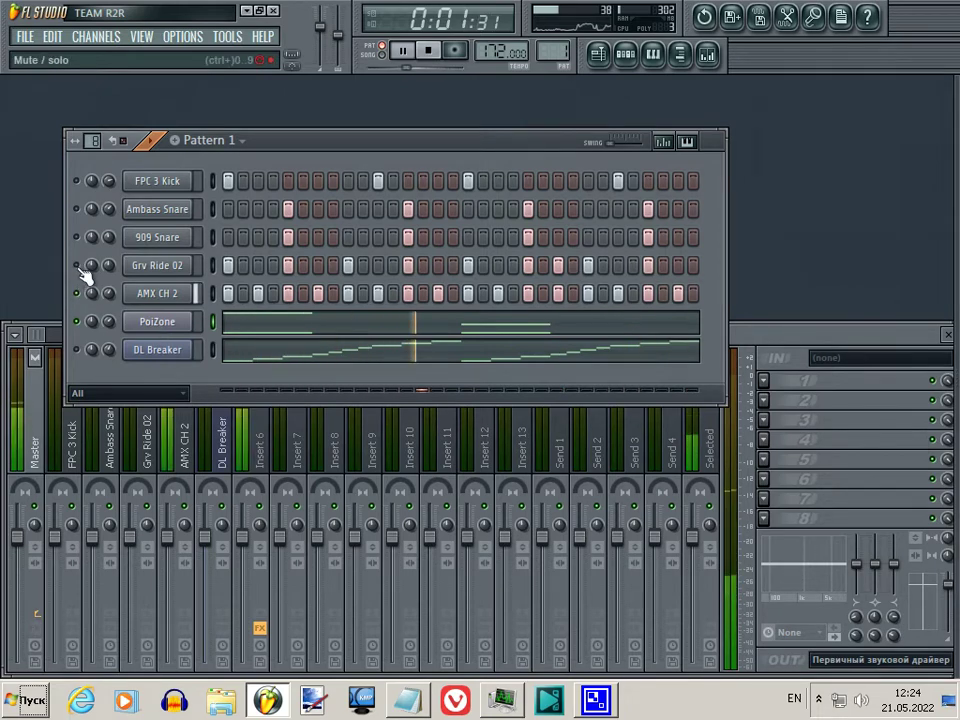
pyautogui.click(78, 237)
pyautogui.click(77, 208)
pyautogui.click(77, 180)
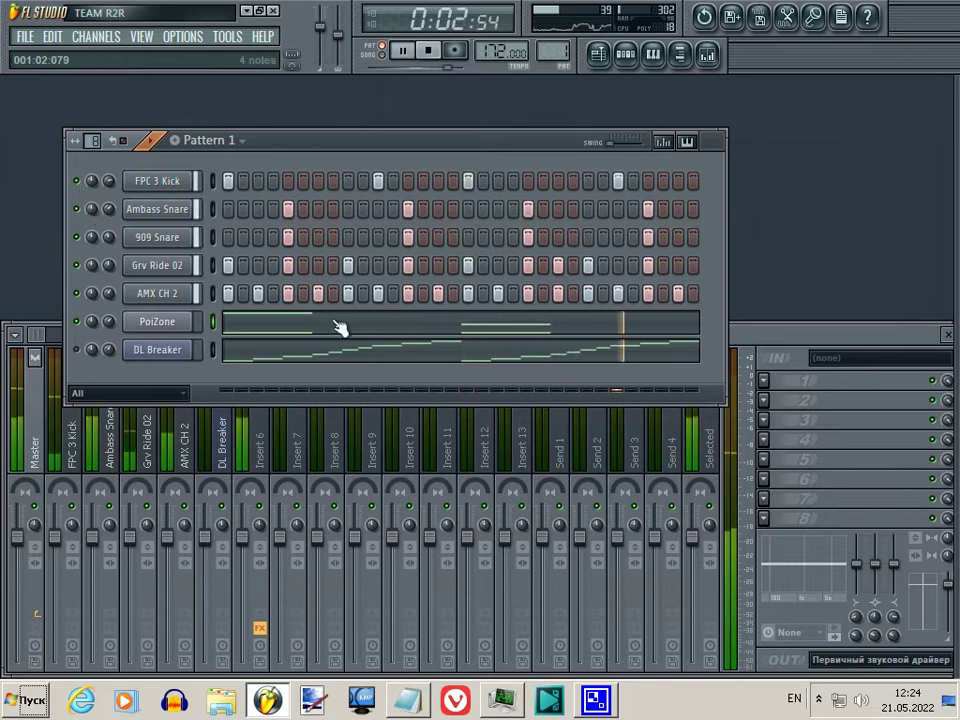
# - Try all four PoiZone notes at a length of 1 beat, comparing slightly longer lengths by playback
pyautogui.press('space')
pyautogui.press('F7')
pyautogui.moveTo(200, 122); pyautogui.dragTo(22, 432)
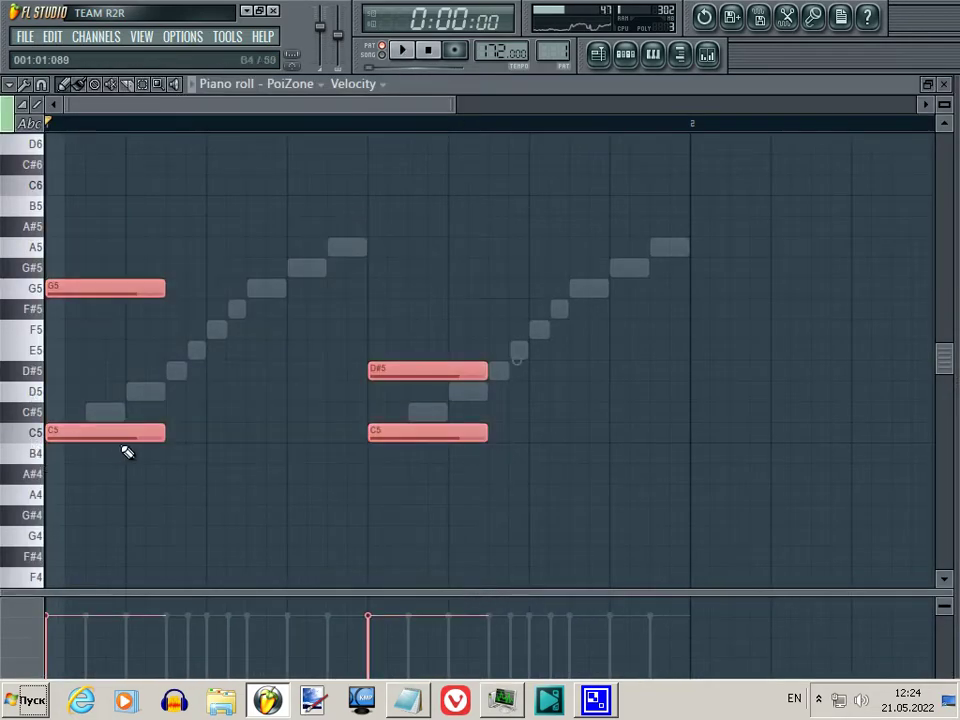
pyautogui.moveTo(166, 440); pyautogui.dragTo(131, 441)
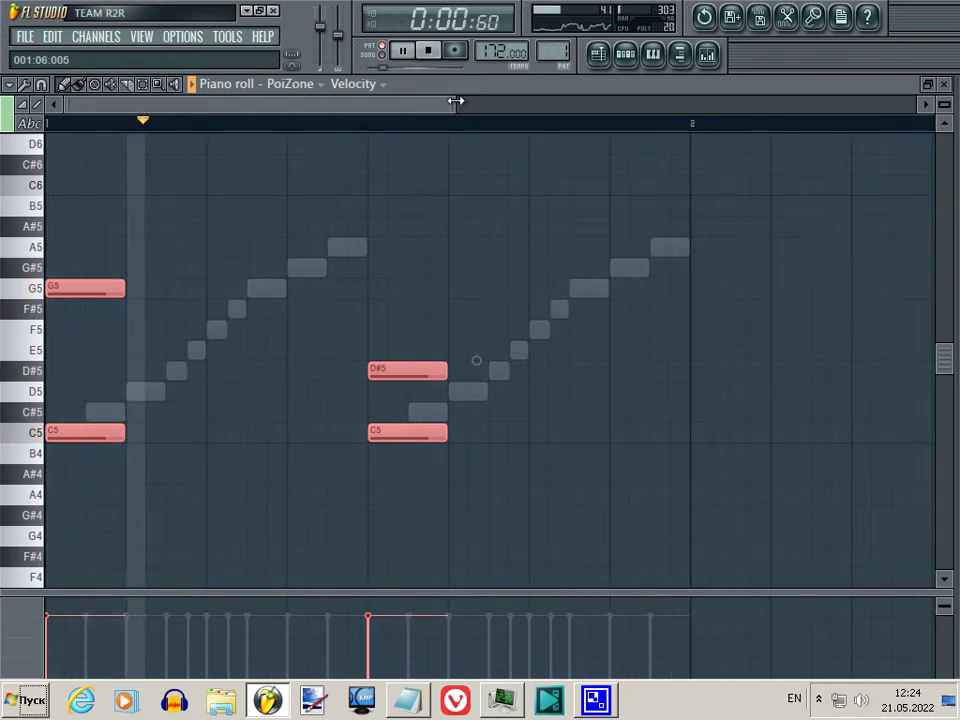
pyautogui.press('space')
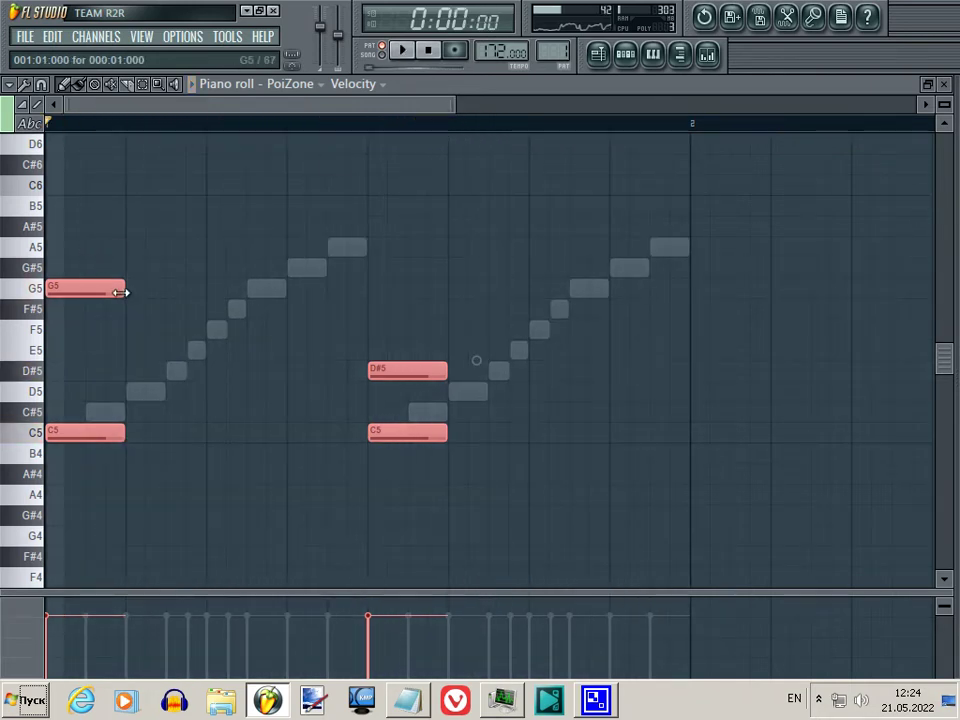
pyautogui.moveTo(120, 292); pyautogui.dragTo(139, 292)
pyautogui.press('space')
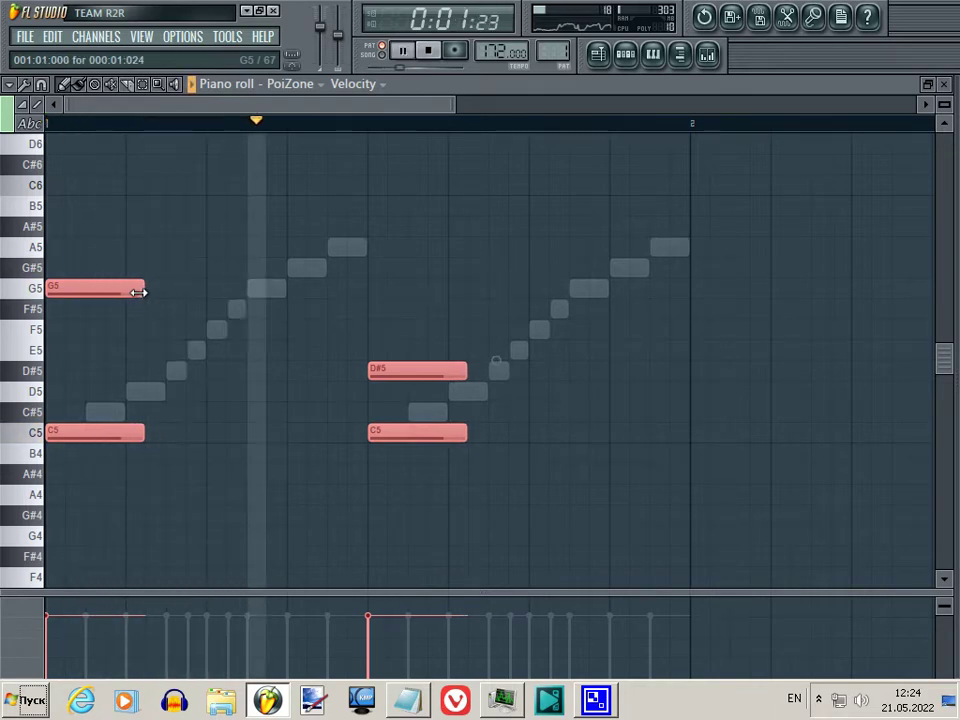
pyautogui.moveTo(139, 292); pyautogui.dragTo(127, 291)
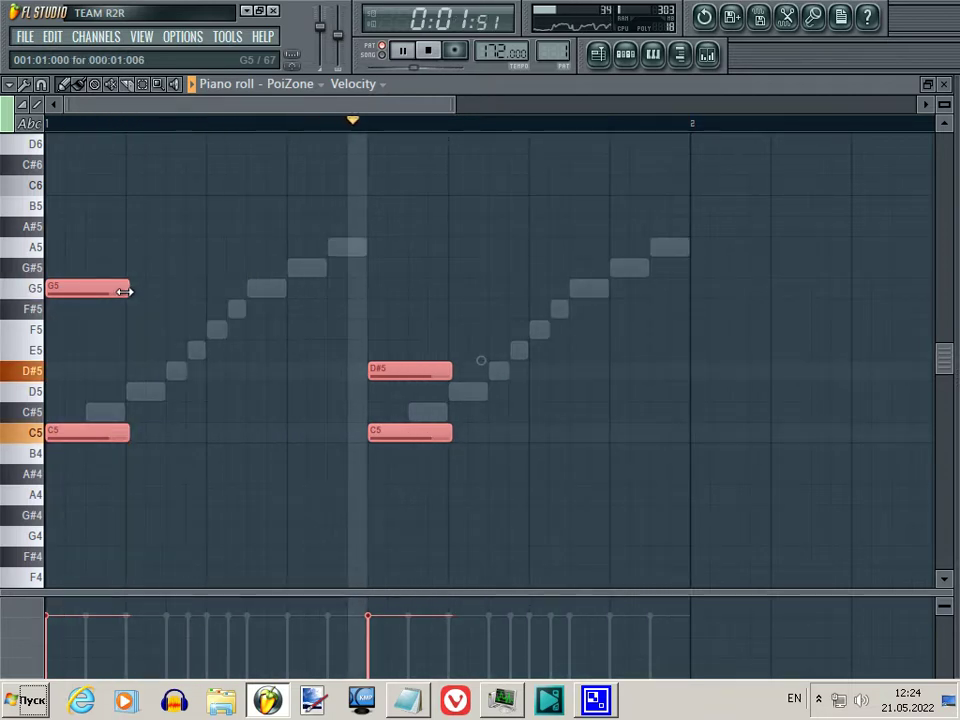
pyautogui.moveTo(125, 291); pyautogui.dragTo(121, 291)
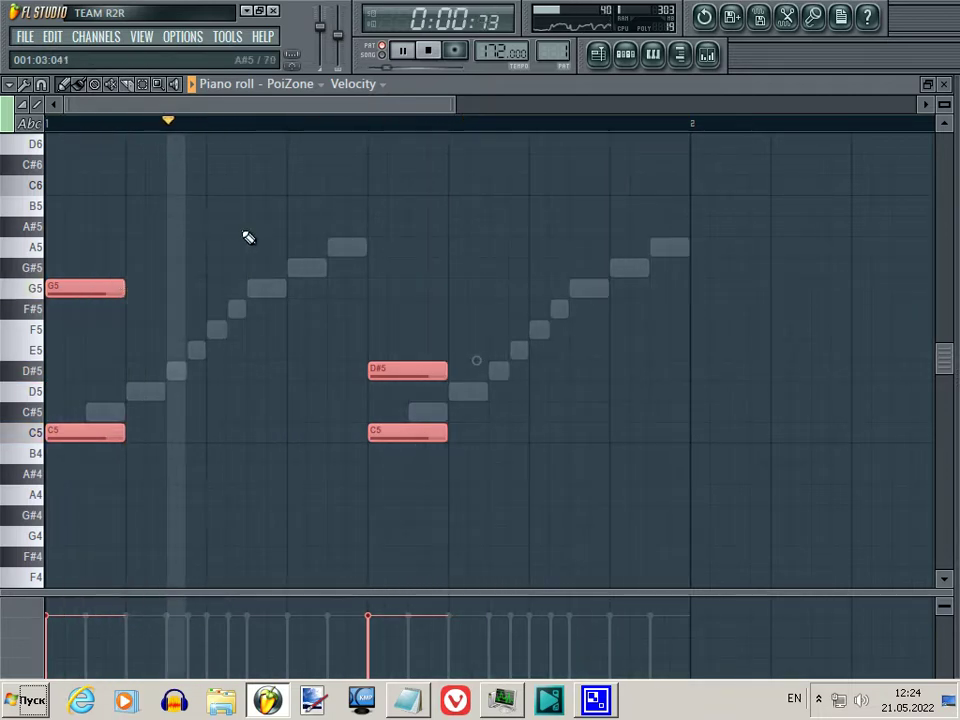
pyautogui.click(944, 85)
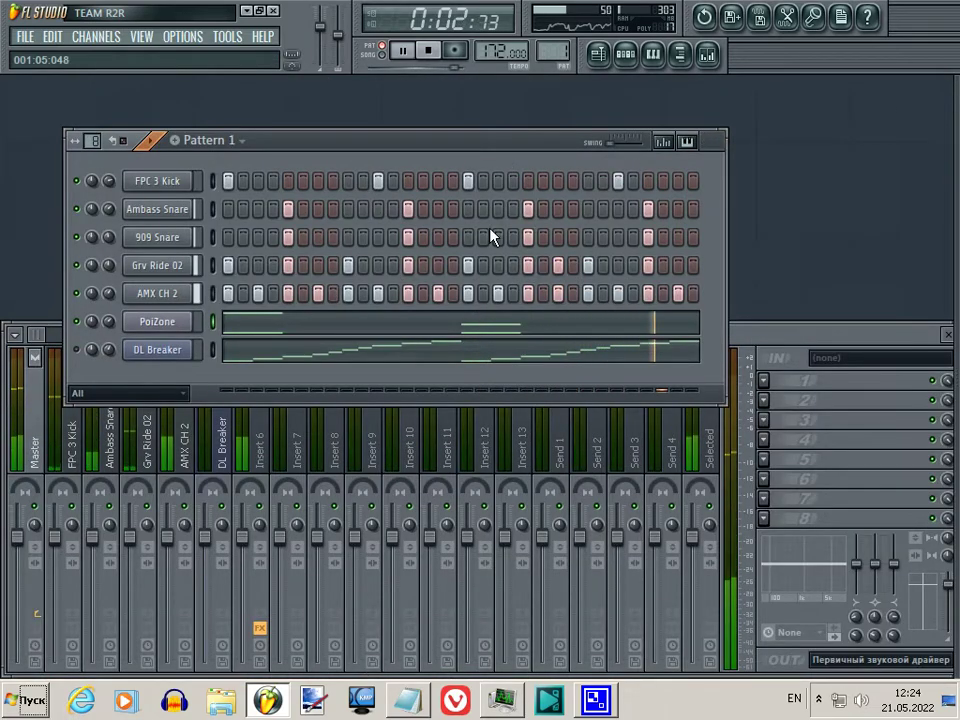
pyautogui.press('space')
# - Lengthen both PoiZone chords to 1.5 beats, play the result, close the piano roll and stop playback
pyautogui.click(477, 325)
pyautogui.moveTo(186, 101); pyautogui.dragTo(452, 101)
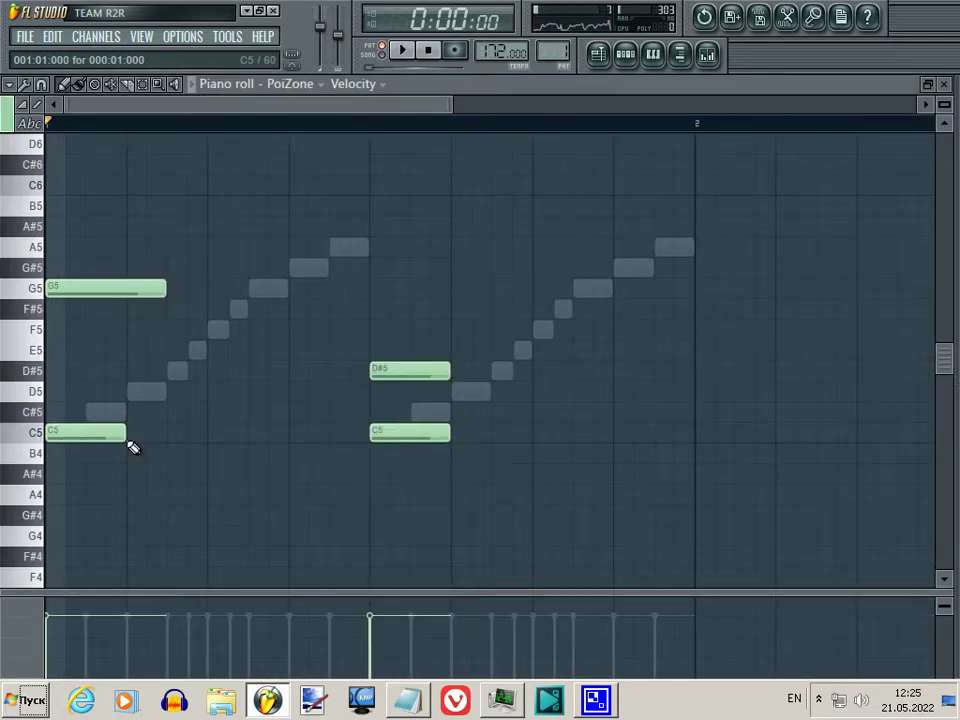
pyautogui.press('space')
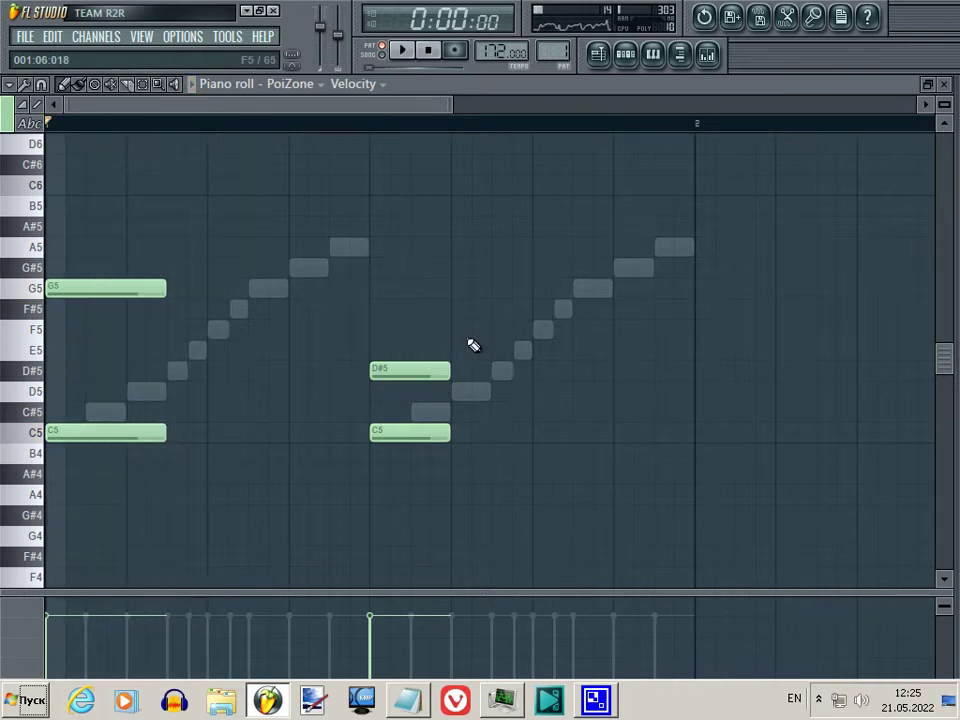
pyautogui.moveTo(467, 323); pyautogui.dragTo(428, 490)
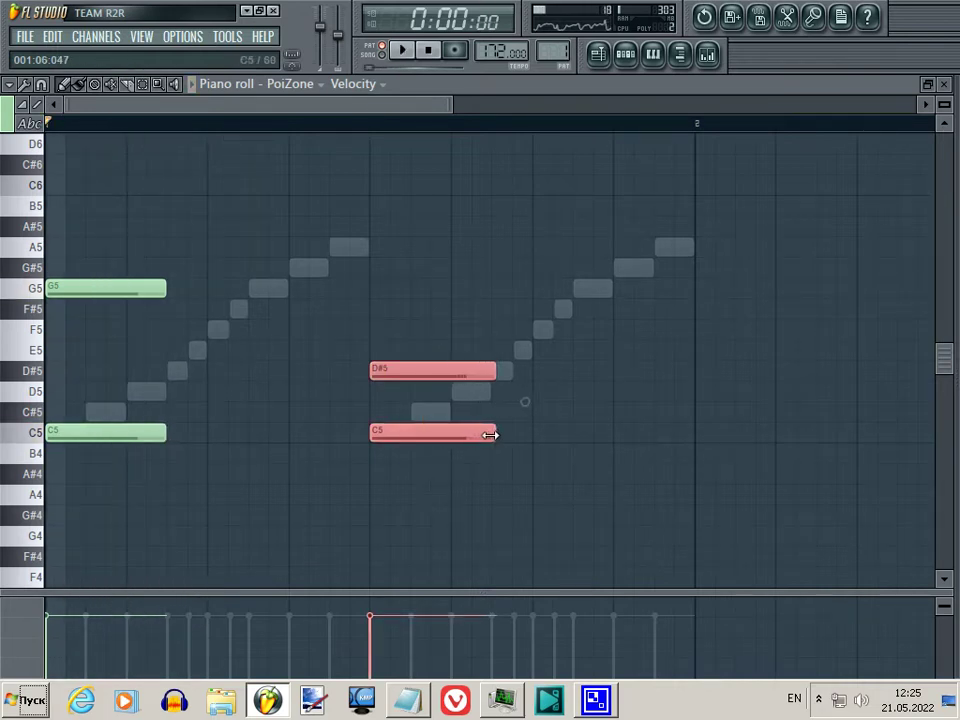
pyautogui.press('space')
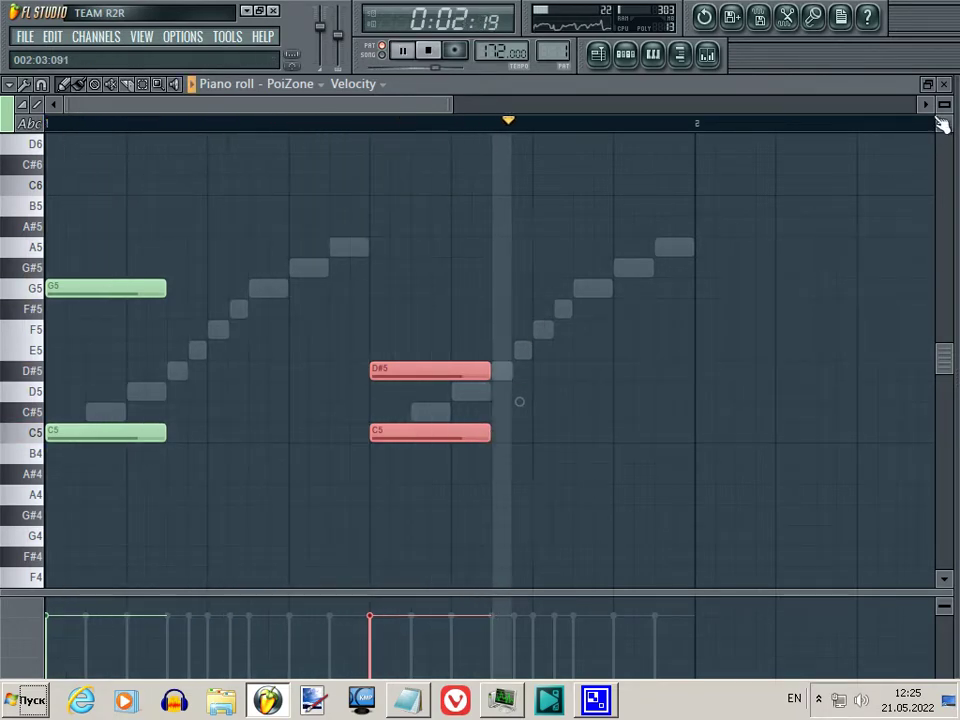
pyautogui.click(944, 84)
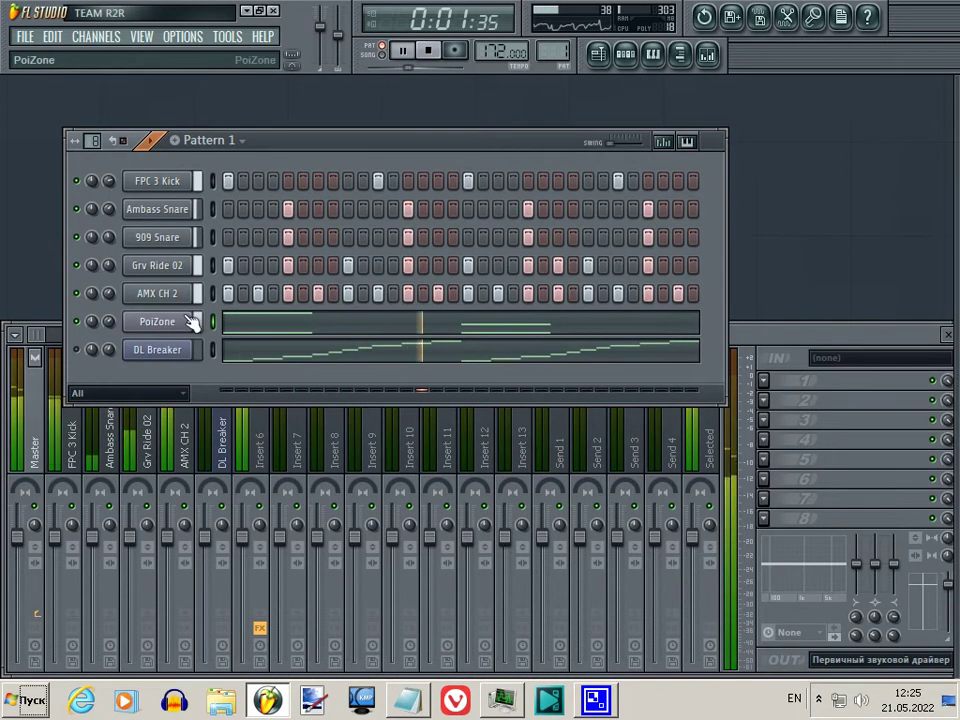
pyautogui.click(429, 49)
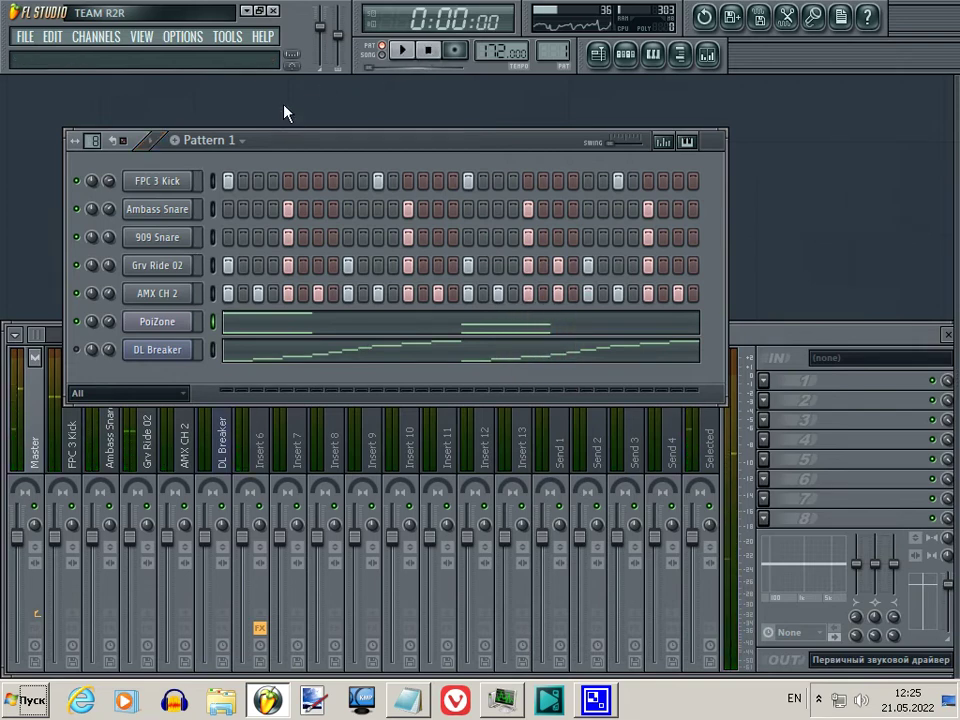
# - Reset the main volume to its default level and dismiss the save dialog
pyautogui.rightClick(322, 30)
pyautogui.click(336, 116)
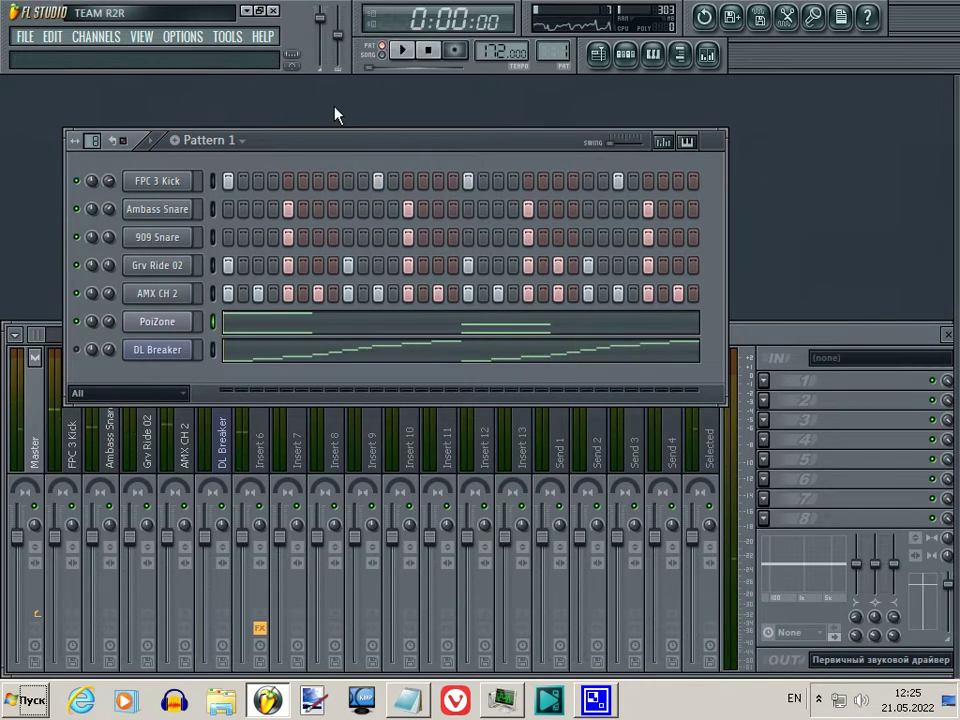
pyautogui.hotkey('ctrl', 's')
pyautogui.click(629, 371)
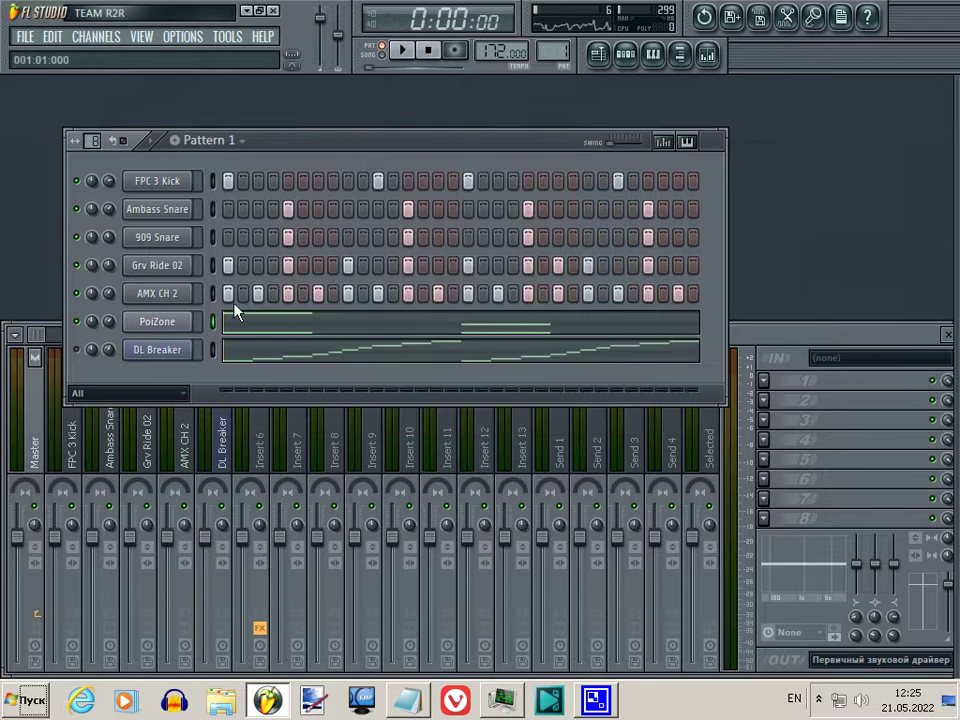
# - Solo the PoiZone channel and render its pattern as a 16-bit WAV file named DnB in the Projects folder
pyautogui.hotkey('ctrl', 's')
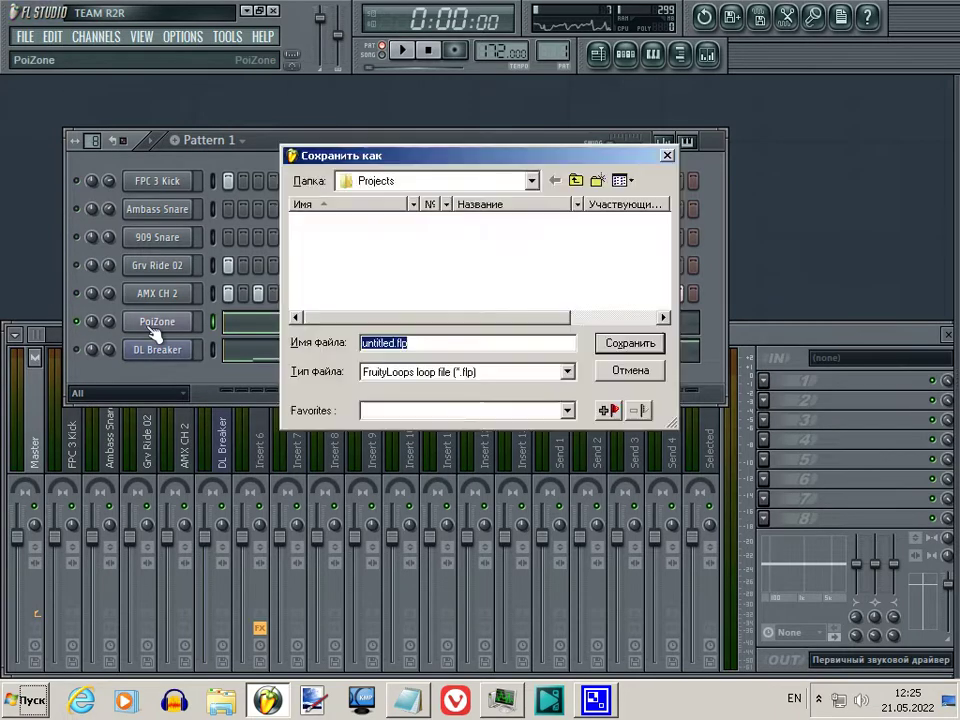
pyautogui.click(470, 371)
pyautogui.click(500, 440)
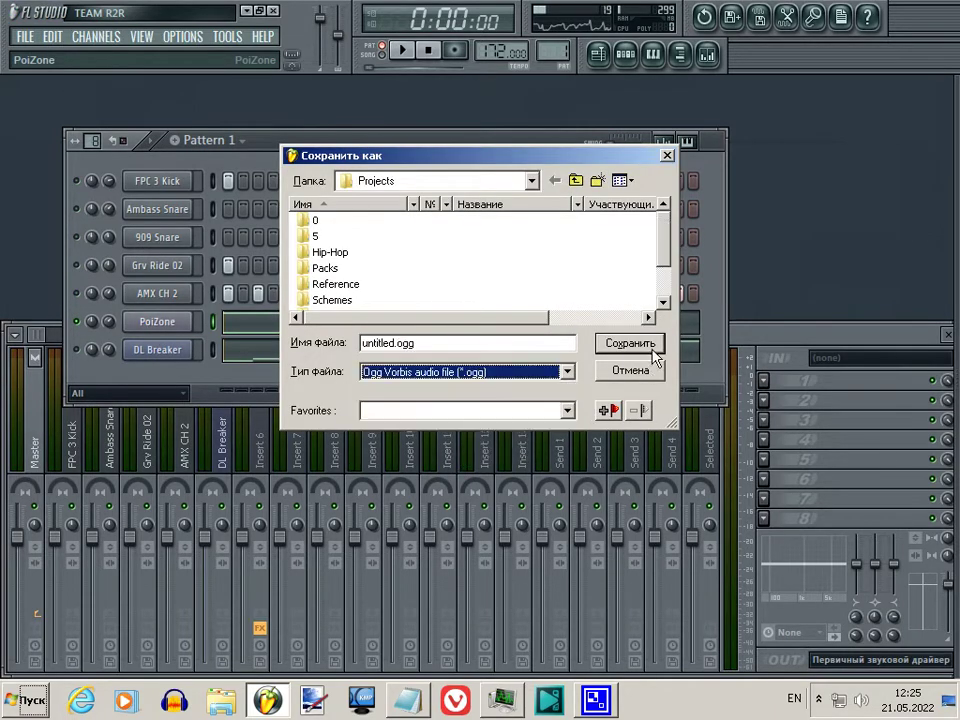
pyautogui.click(392, 344)
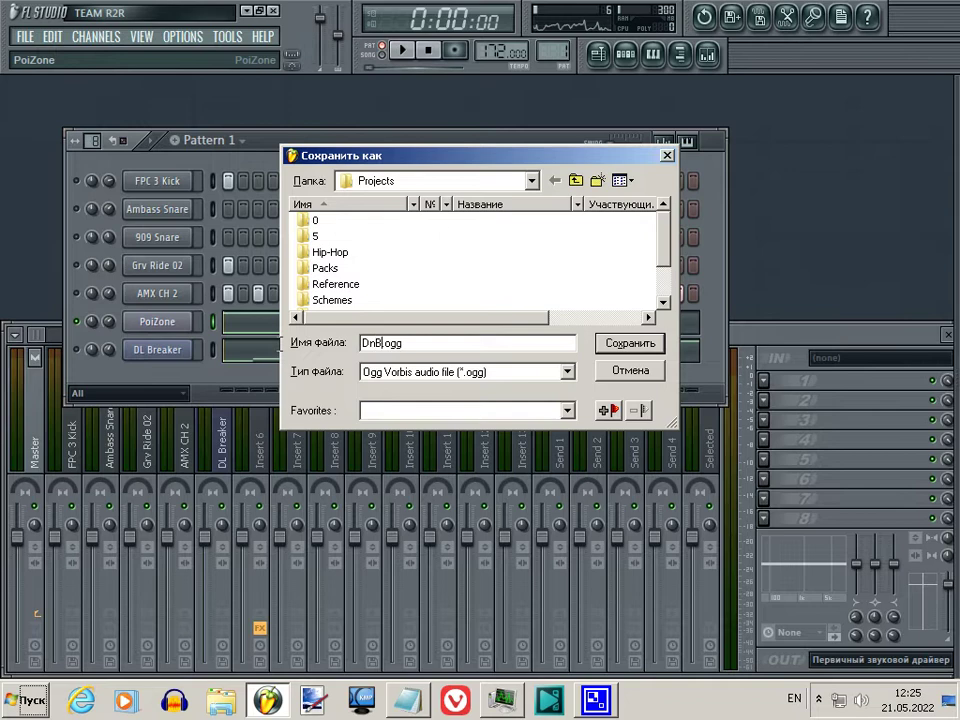
pyautogui.click(605, 345)
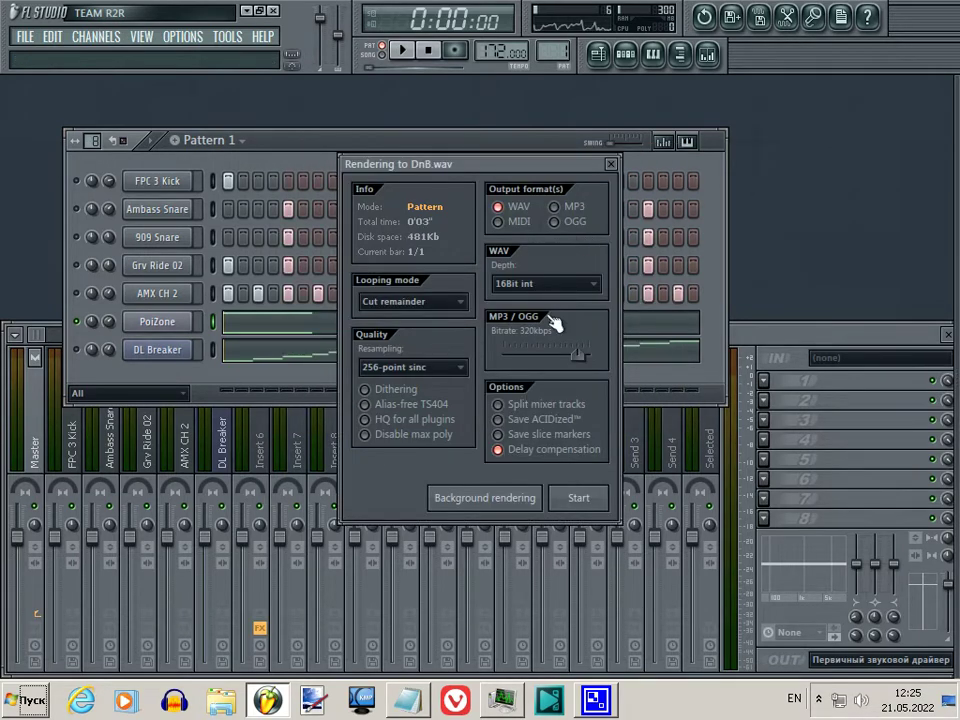
pyautogui.click(583, 498)
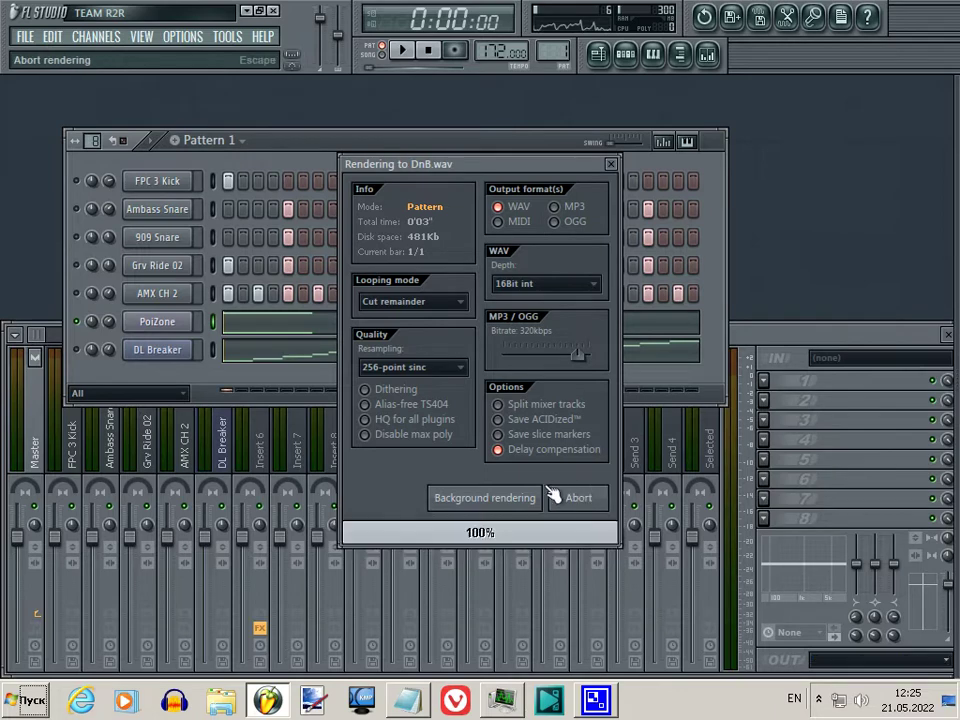
# - Mute PoiZone and run the macro that switches smart disable for all plugins
pyautogui.rightClick(168, 337)
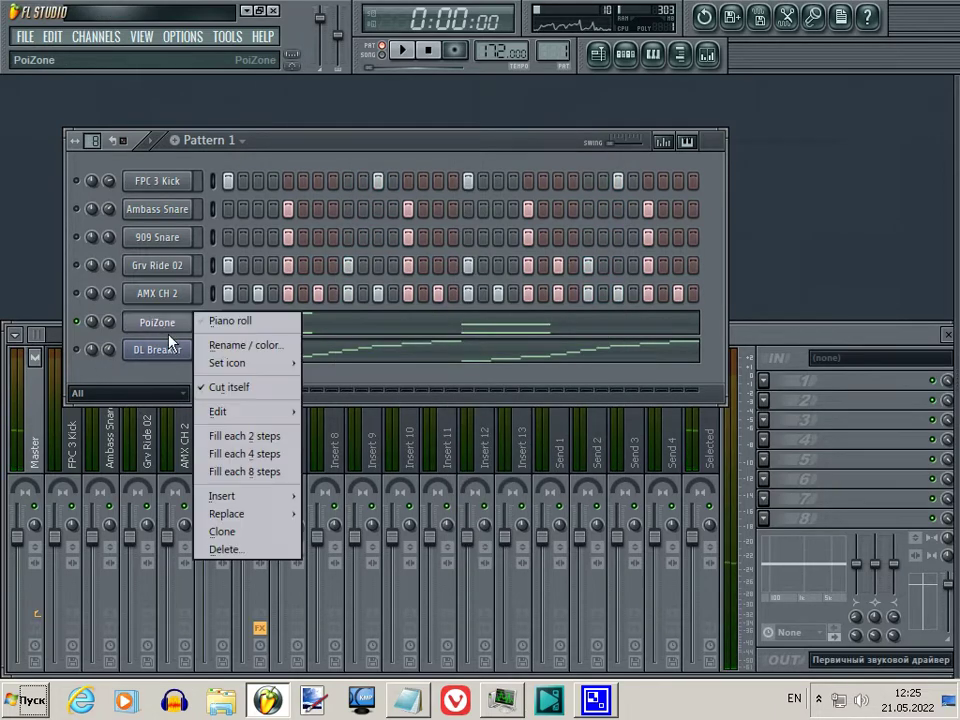
pyautogui.click(75, 326)
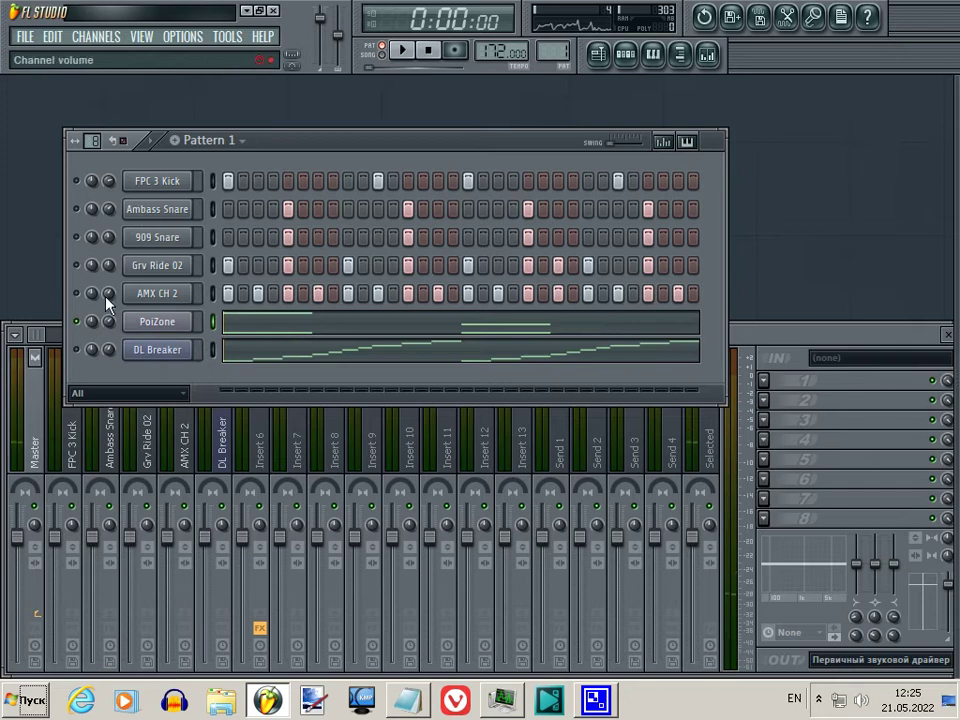
pyautogui.click(227, 36)
pyautogui.moveTo(290, 88)
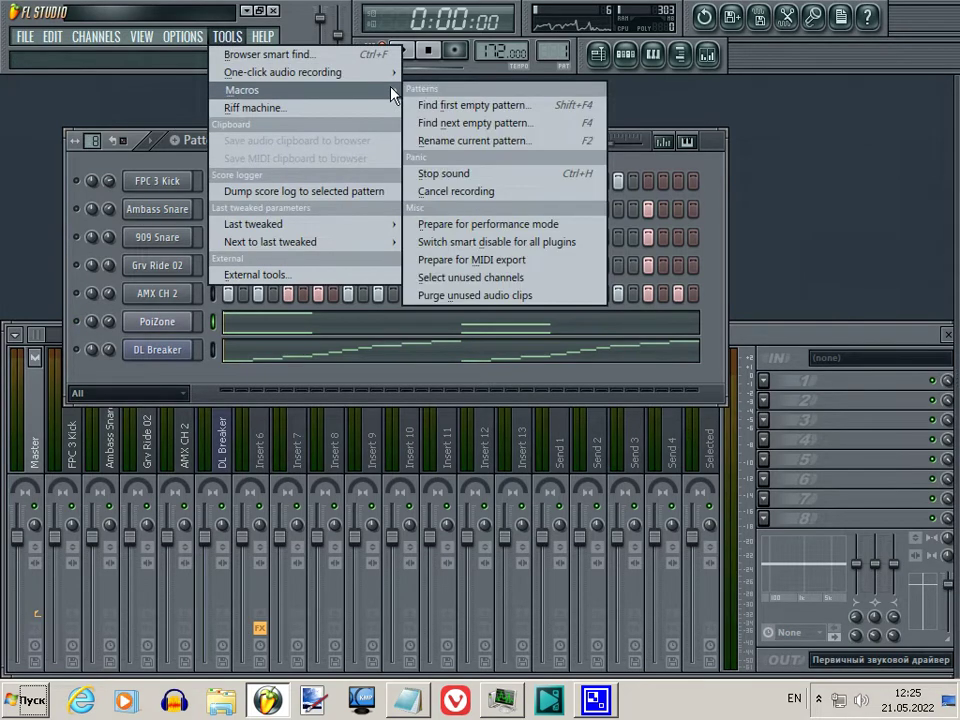
pyautogui.click(450, 243)
# - Find the rendered DnB audio in the browser's Projects folder and add it as a new channel below DL Breaker
pyautogui.hotkey('alt', 'F8')
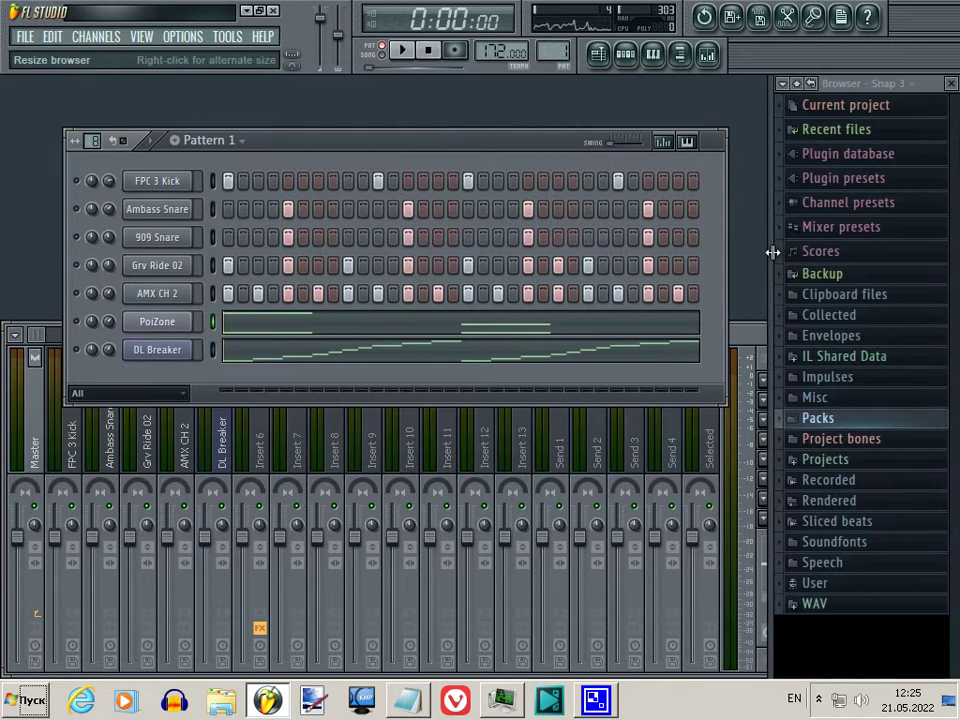
pyautogui.click(848, 458)
pyautogui.moveTo(955, 105); pyautogui.dragTo(955, 453)
pyautogui.scroll(-15, 866, 545)
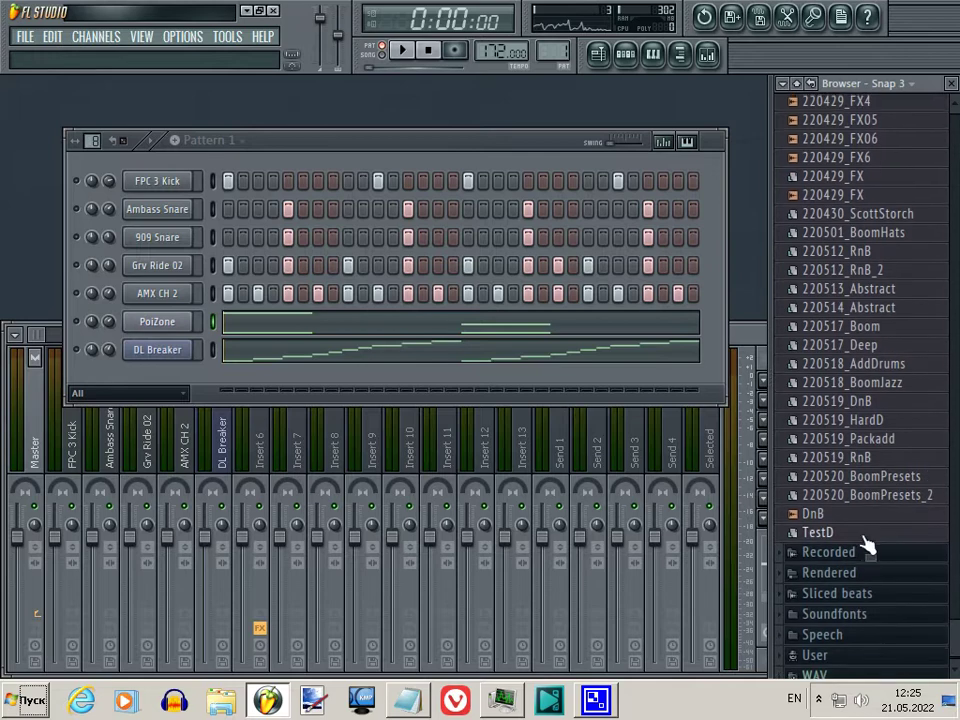
pyautogui.moveTo(818, 520); pyautogui.dragTo(163, 381)
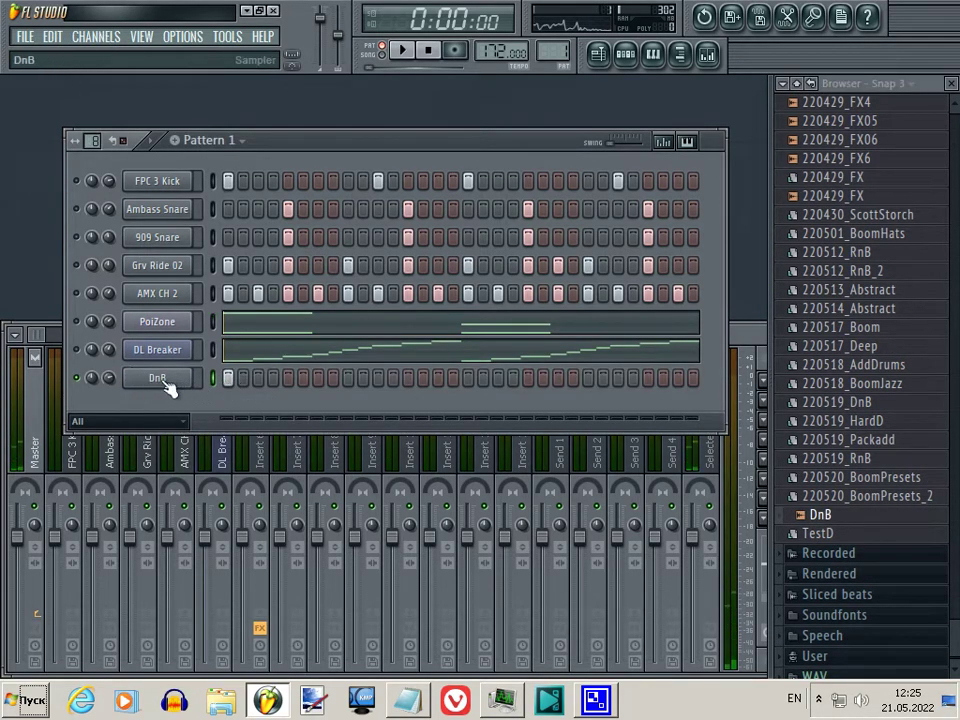
# - Give the DnB channel a single C5 note spanning the whole pattern and start playback
pyautogui.rightClick(167, 385)
pyautogui.click(218, 377)
pyautogui.moveTo(155, 110); pyautogui.dragTo(520, 104)
pyautogui.click(757, 84)
pyautogui.press('space')
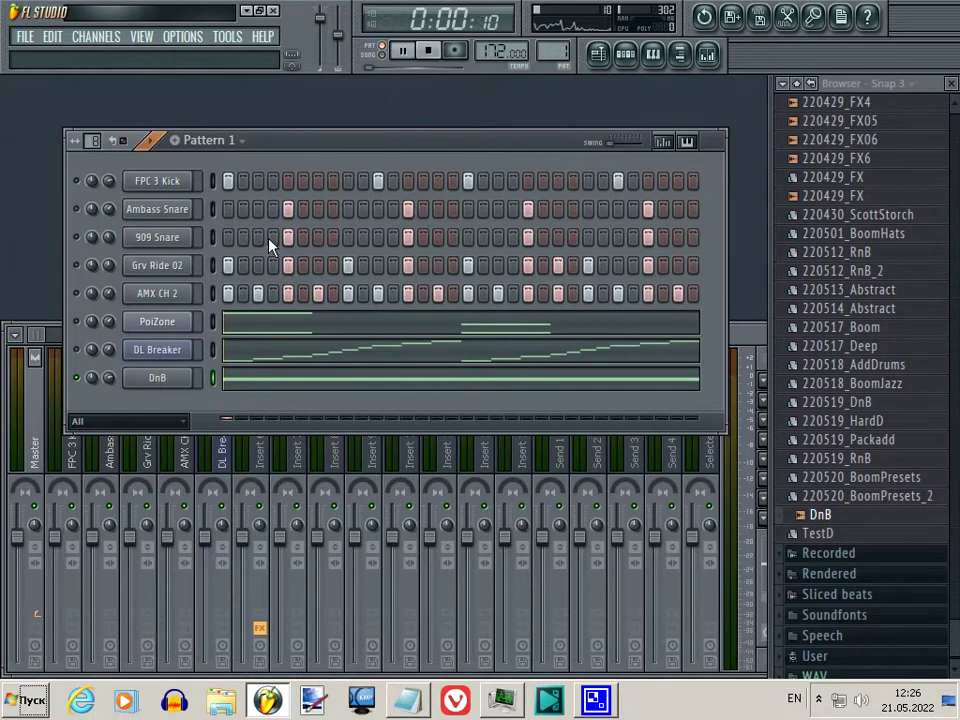
# - Copy PoiZone's channel volume value and paste it onto its panning
pyautogui.rightClick(110, 325)
pyautogui.click(208, 497)
pyautogui.rightClick(101, 322)
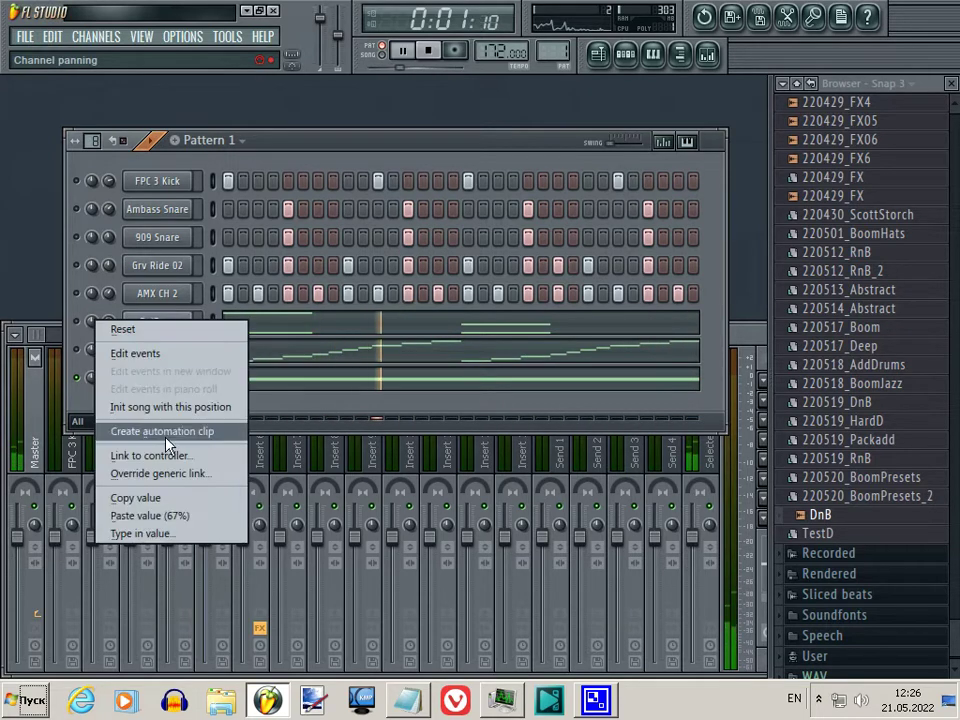
pyautogui.click(197, 519)
# - Unmute the five drum channels and DL Breaker alongside DnB, and lower the main volume
pyautogui.moveTo(79, 293); pyautogui.dragTo(78, 182)
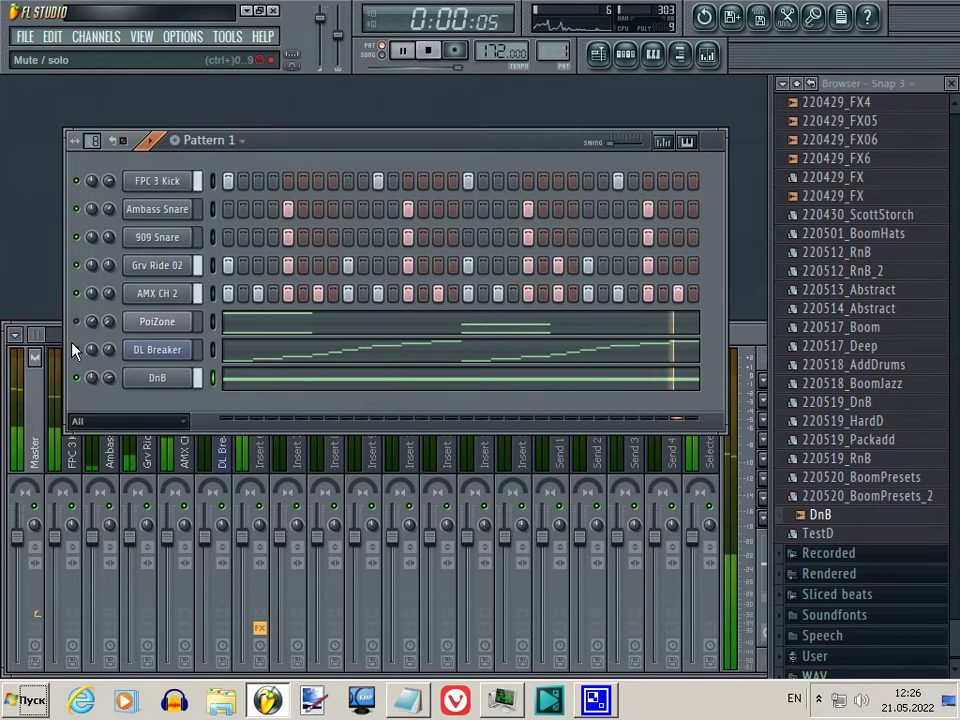
pyautogui.scroll(-3, 320, 50)
pyautogui.scroll(2, 320, 50)
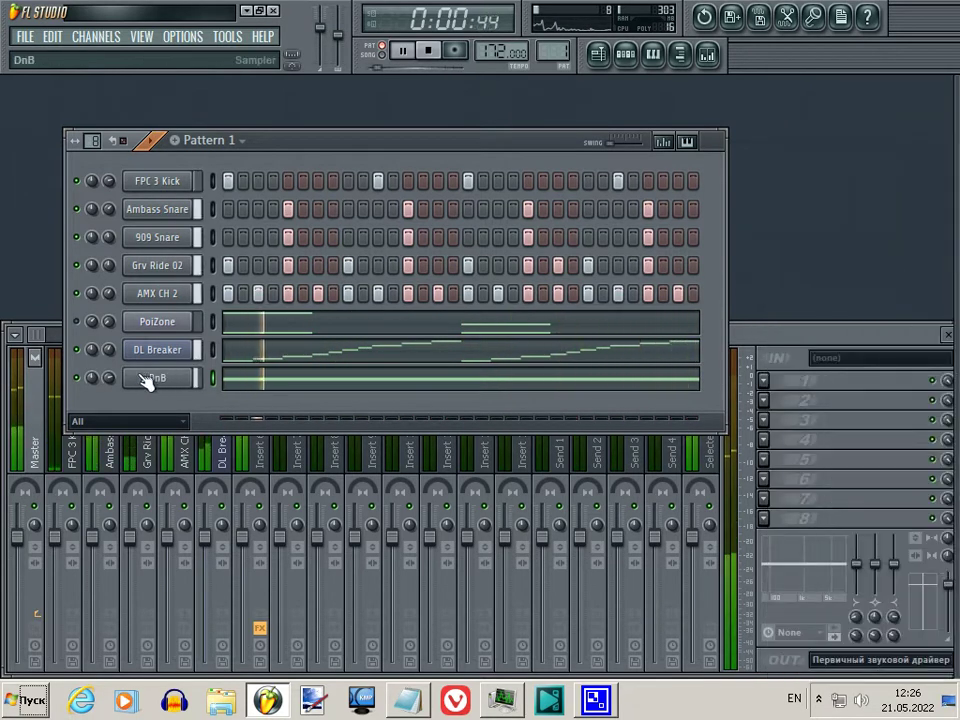
# - Route the DnB channel to mixer insert 7 and rename that insert Pad
pyautogui.click(145, 380)
pyautogui.click(478, 163)
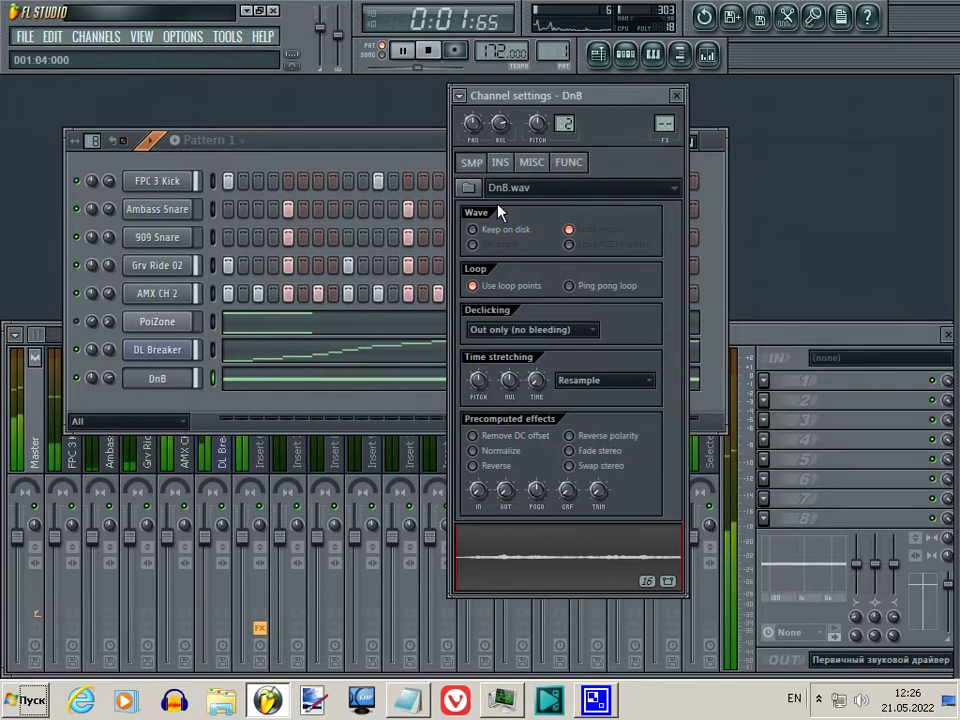
pyautogui.moveTo(664, 123); pyautogui.dragTo(672, 80)
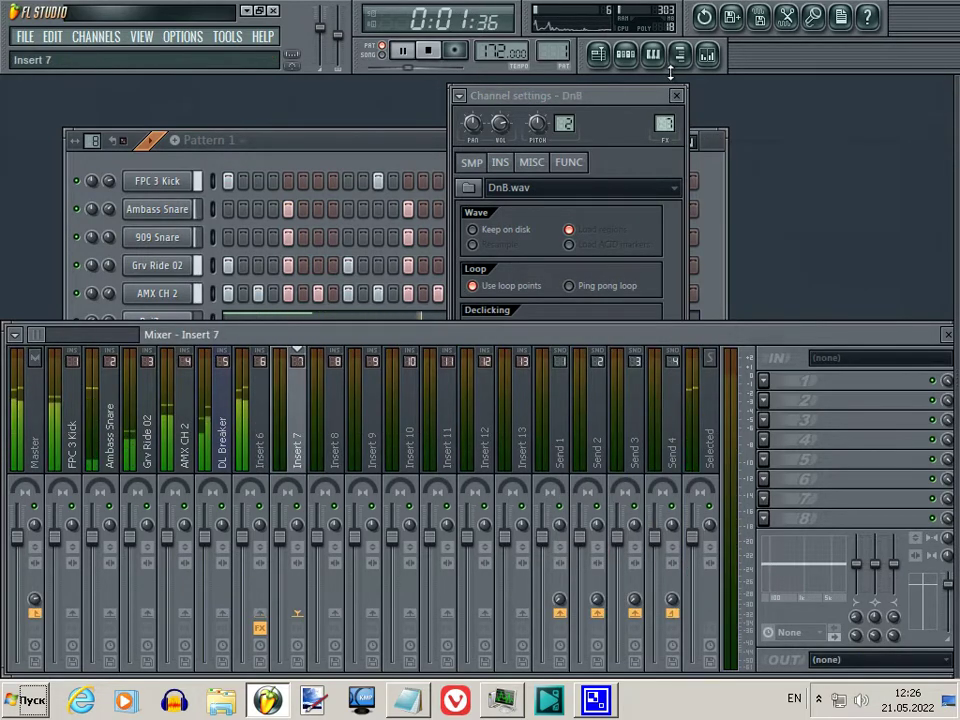
pyautogui.rightClick(298, 440)
pyautogui.click(470, 493)
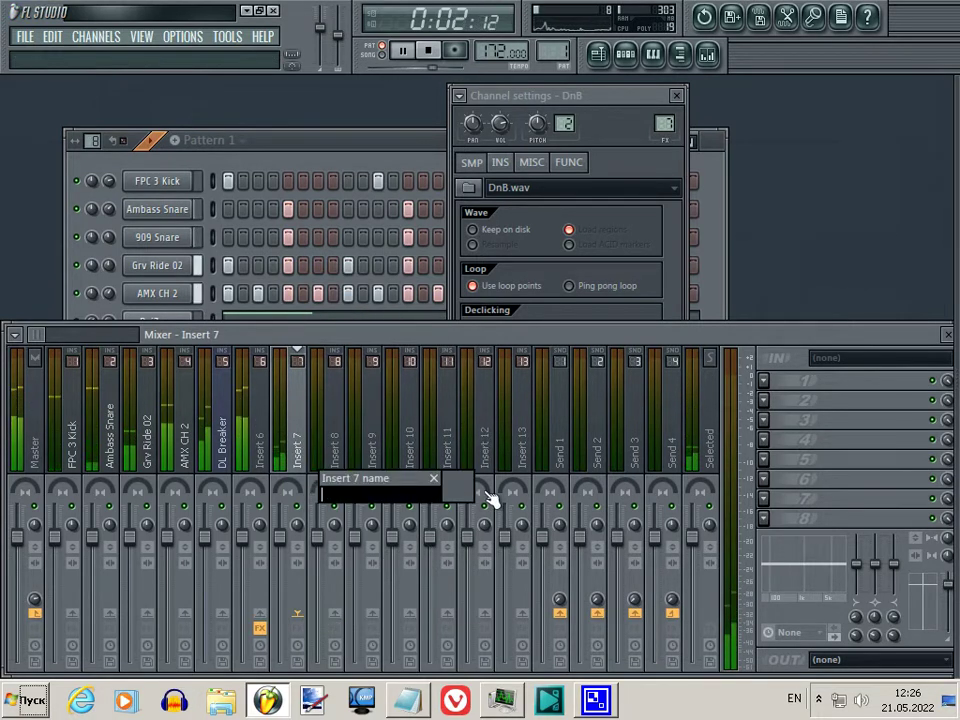
pyautogui.write('Pad')
pyautogui.press('Return')
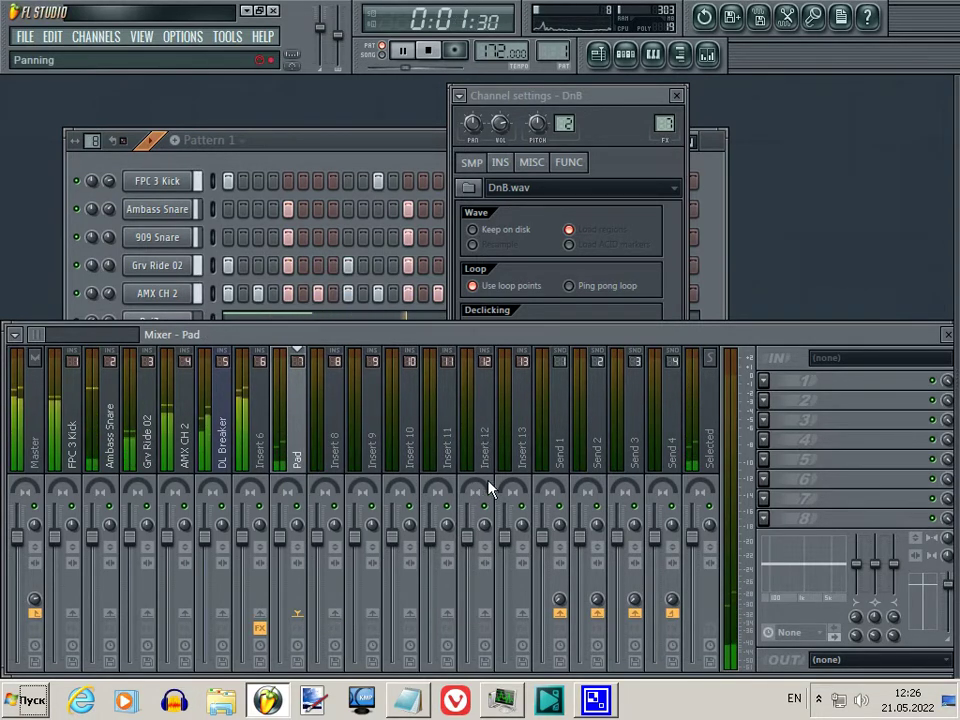
# - Set the DnB channel's volume to about 80% and cut the Pad mixer track's low EQ band to about -7.8 dB
pyautogui.press('F6')
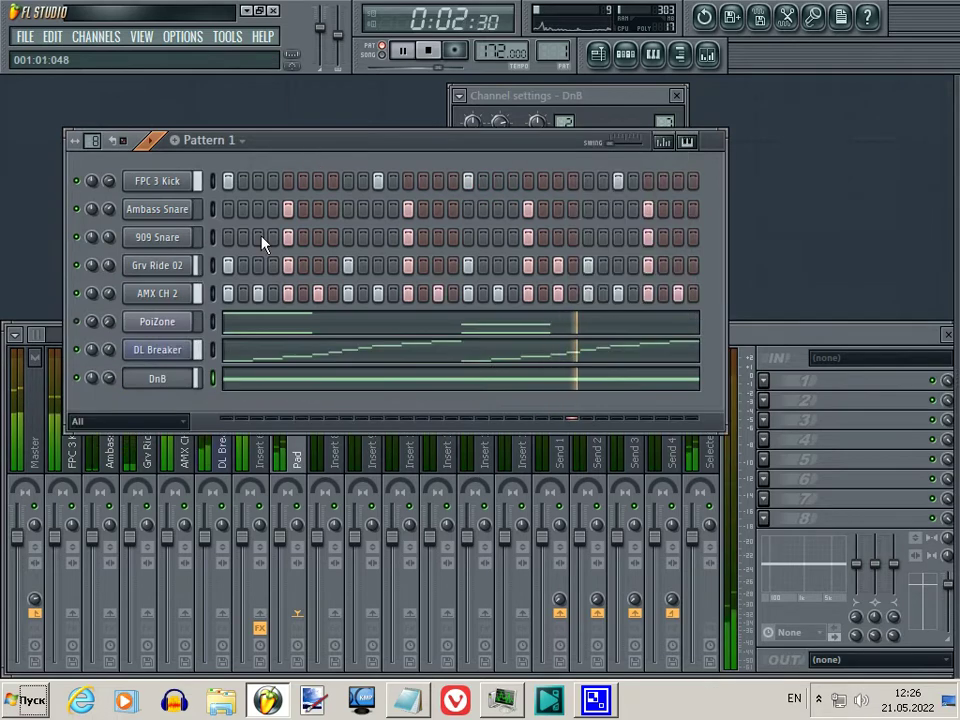
pyautogui.click(145, 379)
pyautogui.click(118, 376)
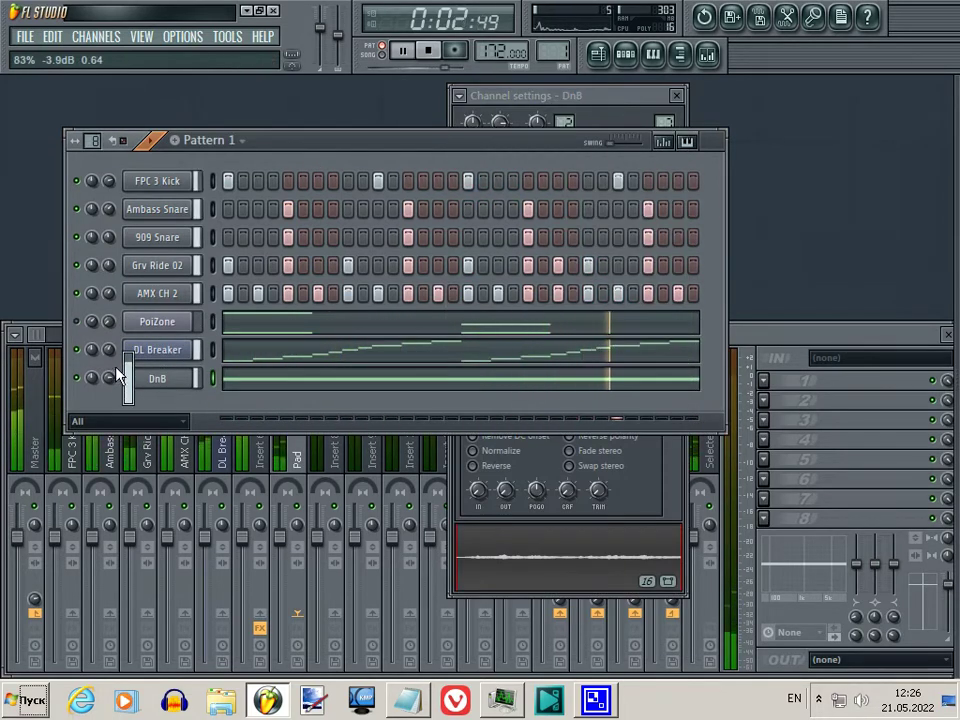
pyautogui.moveTo(120, 376); pyautogui.dragTo(128, 382)
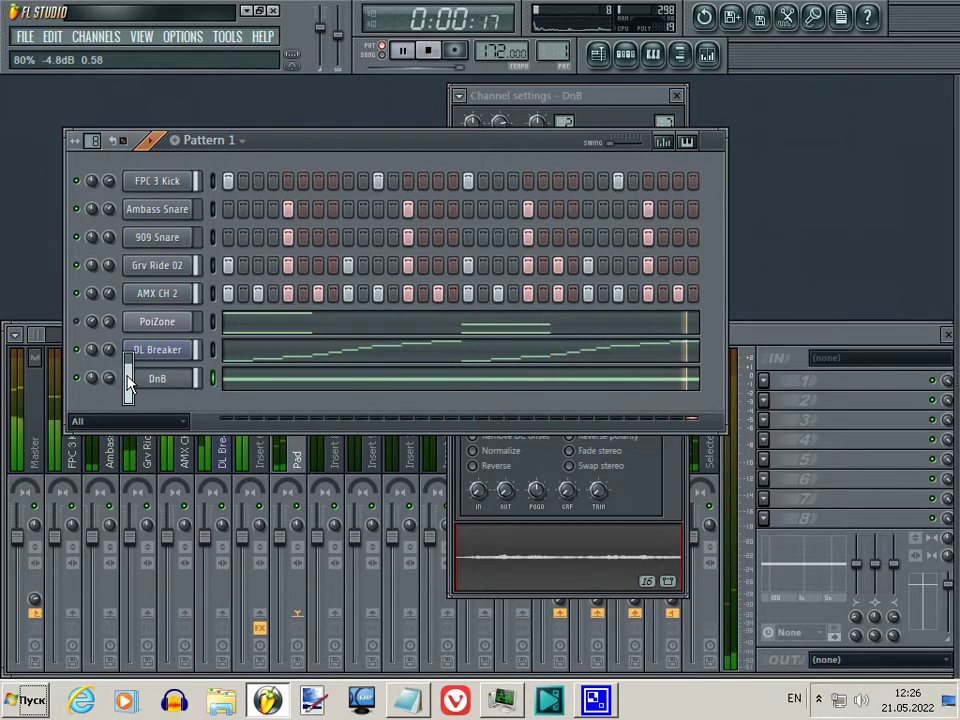
pyautogui.moveTo(858, 585); pyautogui.dragTo(866, 612)
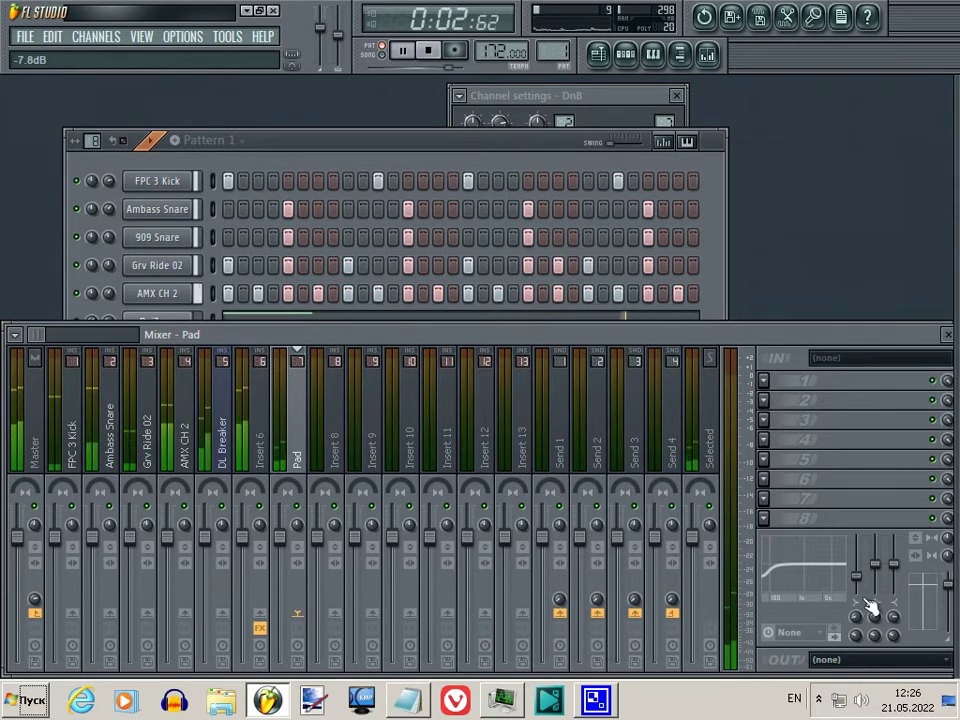
pyautogui.click(311, 165)
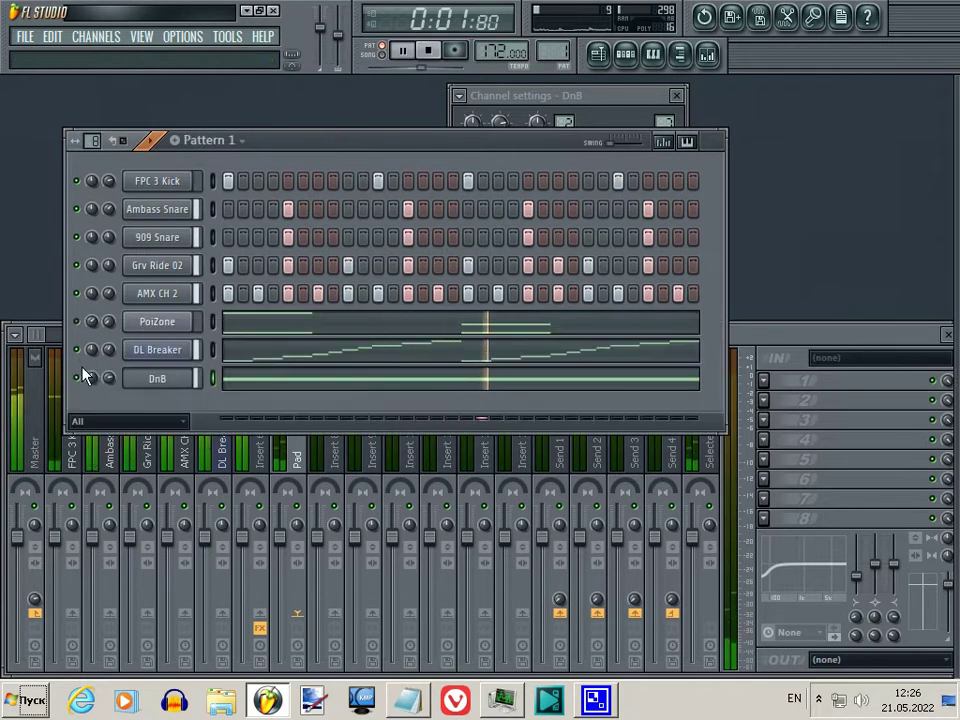
# - With DnB soloed, insert a Sytrus channel using the organ preset Celestrial and adjust its channel volume
pyautogui.rightClick(190, 378)
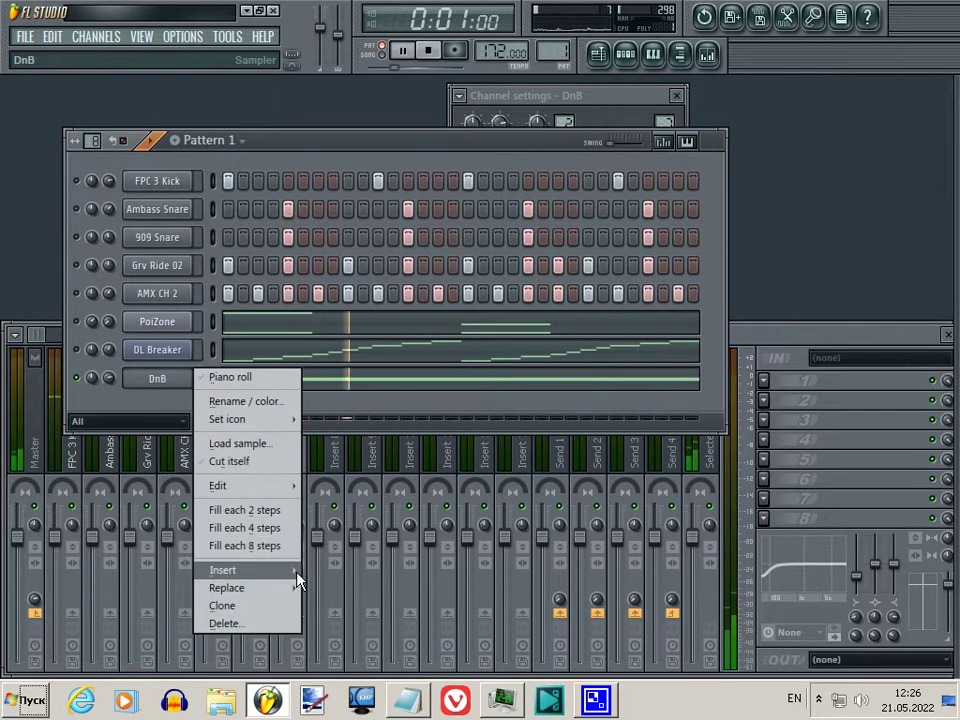
pyautogui.moveTo(294, 572)
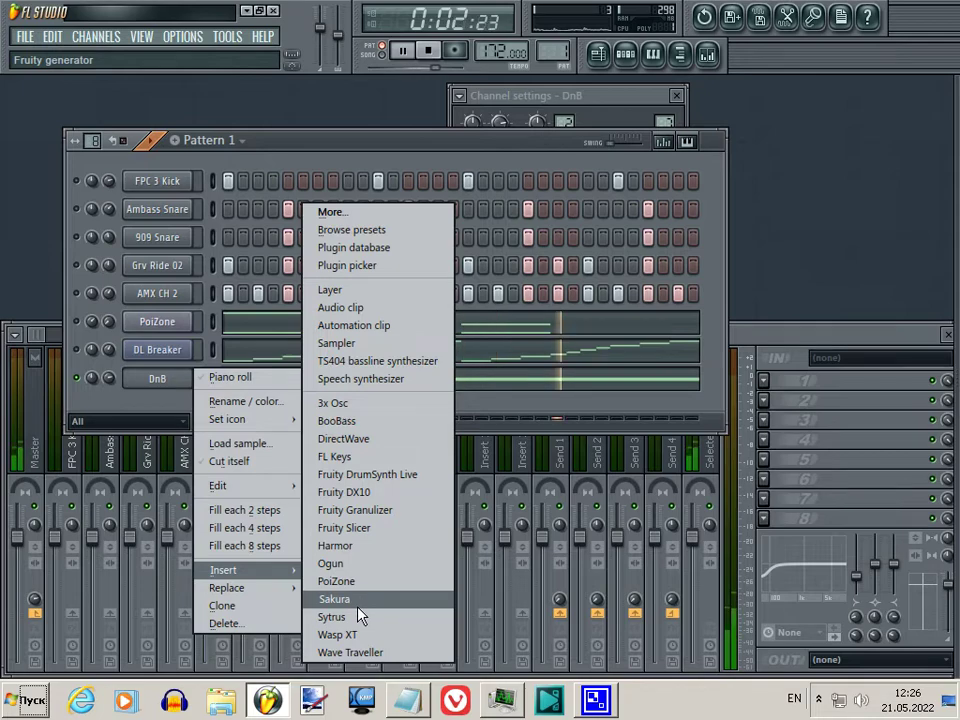
pyautogui.click(360, 617)
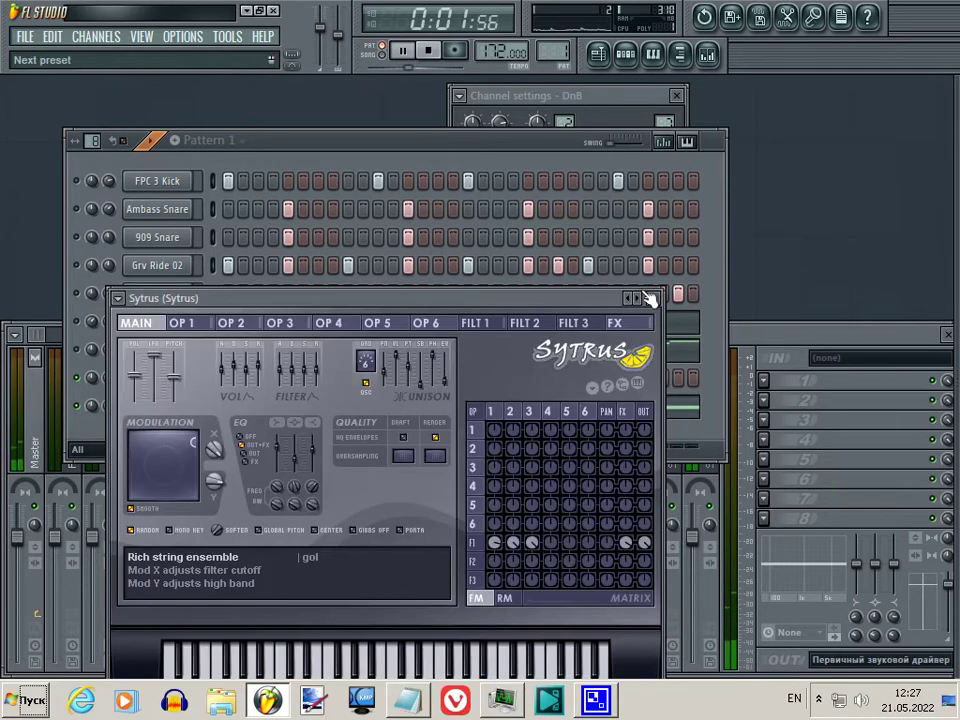
pyautogui.click(648, 298)
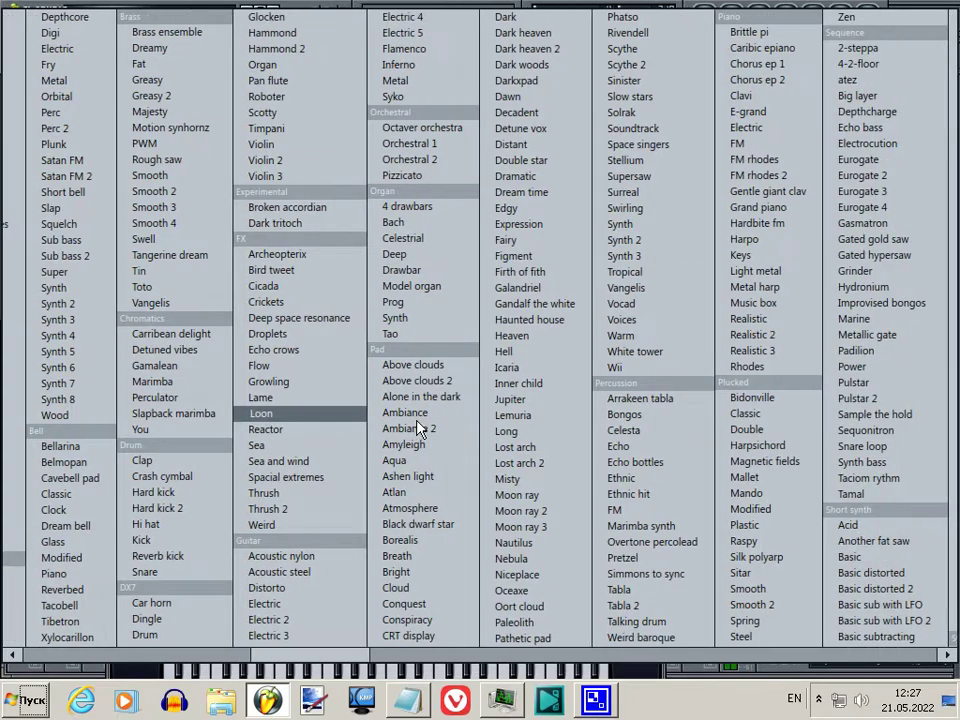
pyautogui.click(420, 240)
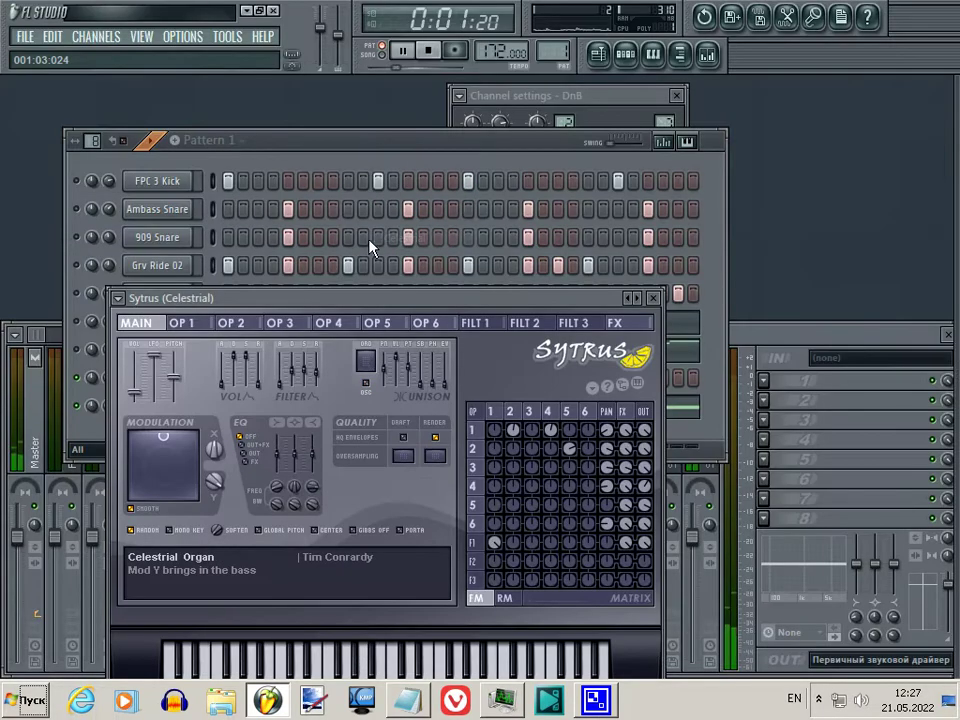
pyautogui.click(383, 170)
pyautogui.moveTo(112, 381)
pyautogui.mouseDown()
pyautogui.moveTo(129, 476)
pyautogui.moveTo(114, 381)
pyautogui.mouseUp()
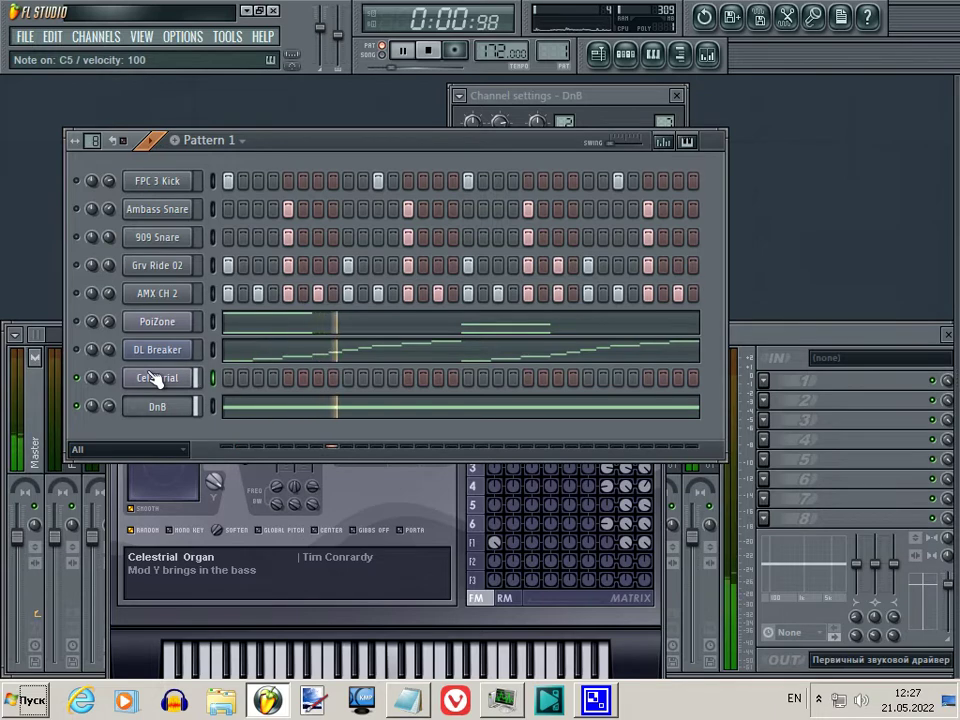
# - Stop playback and draw half-beat notes for Celestrial in the piano roll, G4 on beat 1 and C5 on beat 2
pyautogui.rightClick(155, 378)
pyautogui.click(208, 377)
pyautogui.press('space')
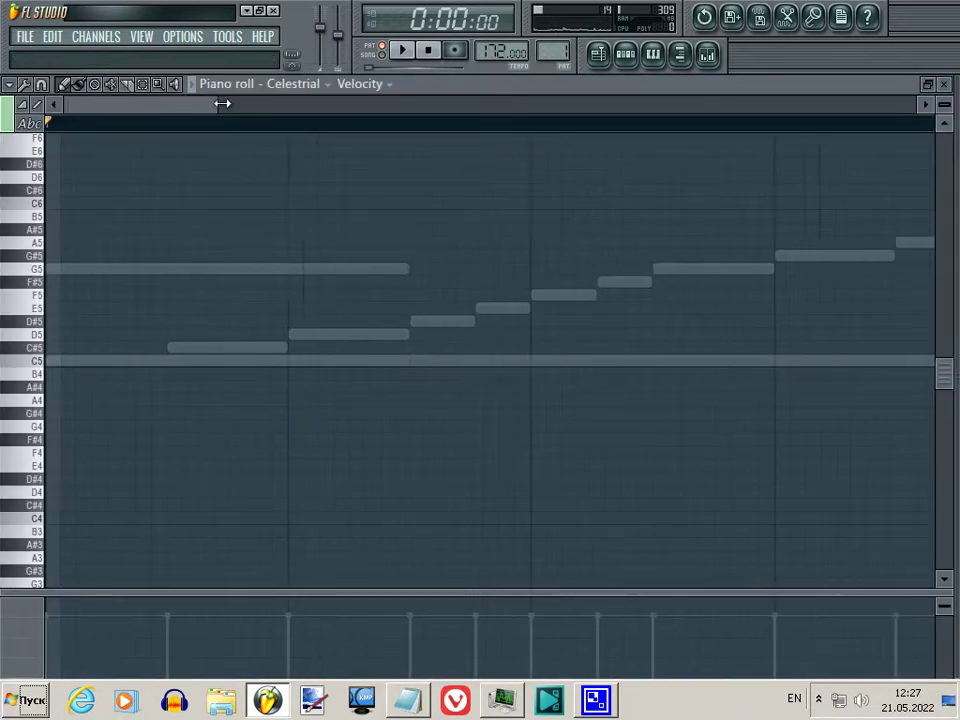
pyautogui.moveTo(189, 104); pyautogui.dragTo(455, 104)
pyautogui.click(47, 426)
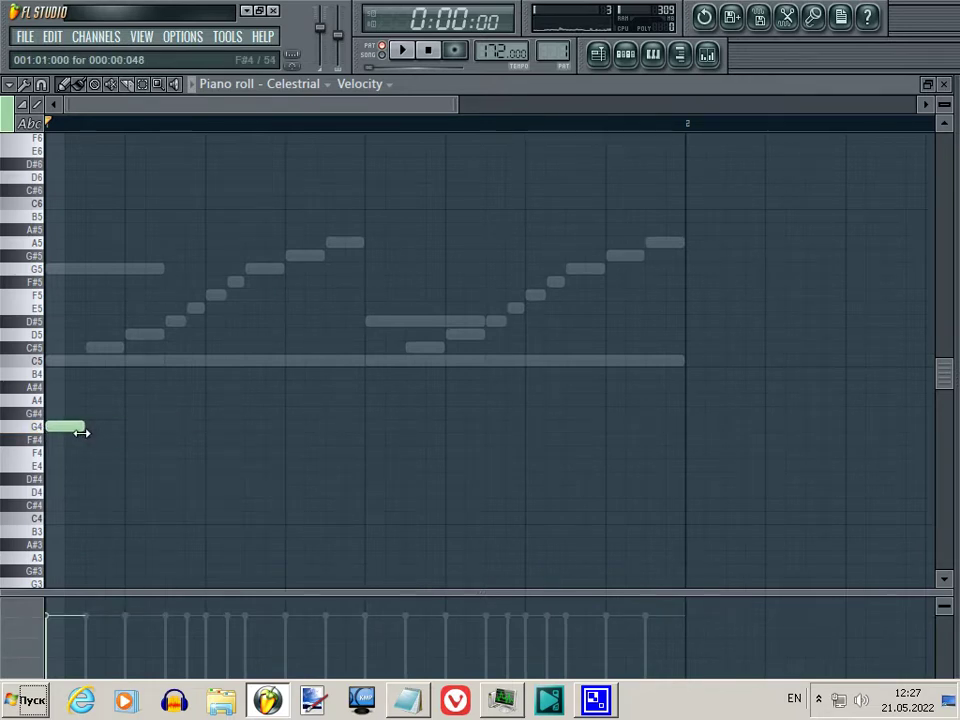
pyautogui.click(129, 360)
# - Lengthen both Celestrial notes to three quarters of a beat, play the result, stop playback and return to the step sequencer
pyautogui.press('space')
pyautogui.press('space')
pyautogui.moveTo(189, 332); pyautogui.dragTo(66, 436)
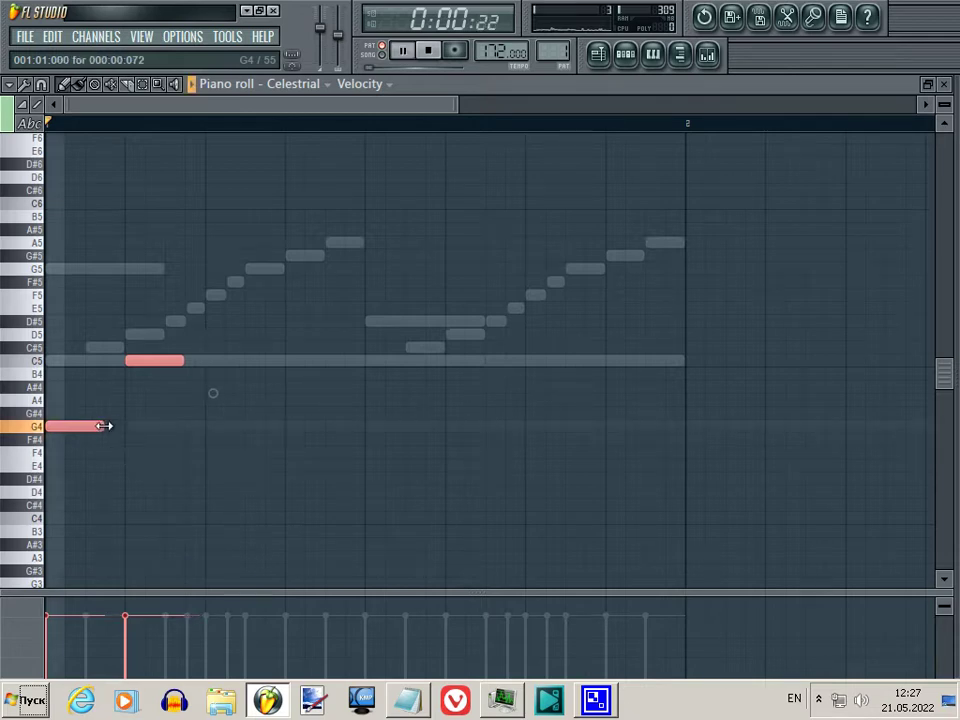
pyautogui.click(355, 357)
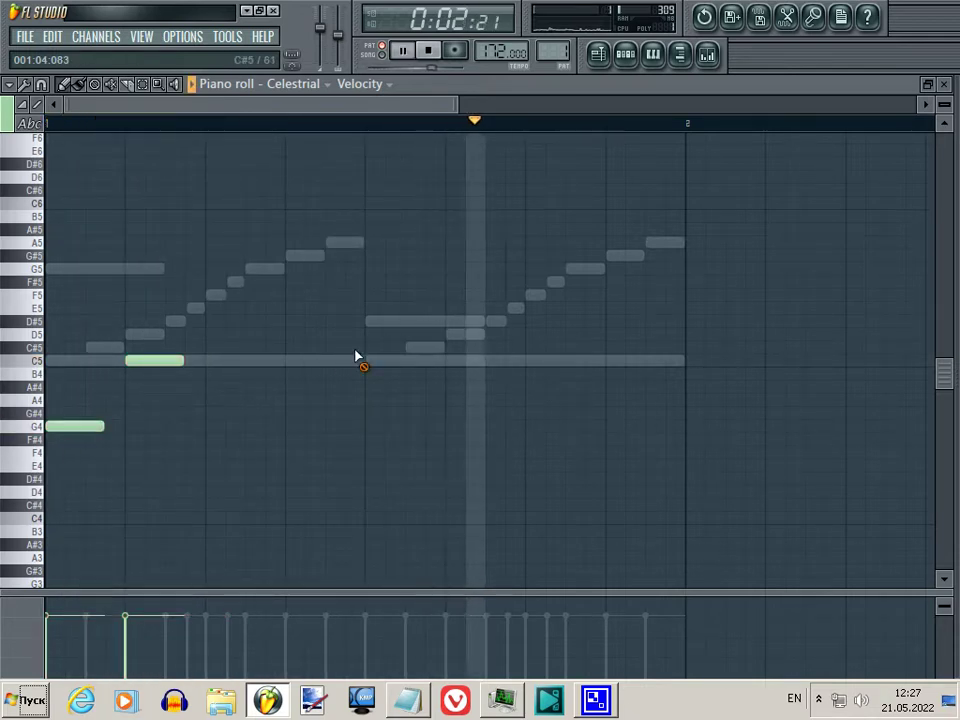
pyautogui.press('space')
pyautogui.click(624, 56)
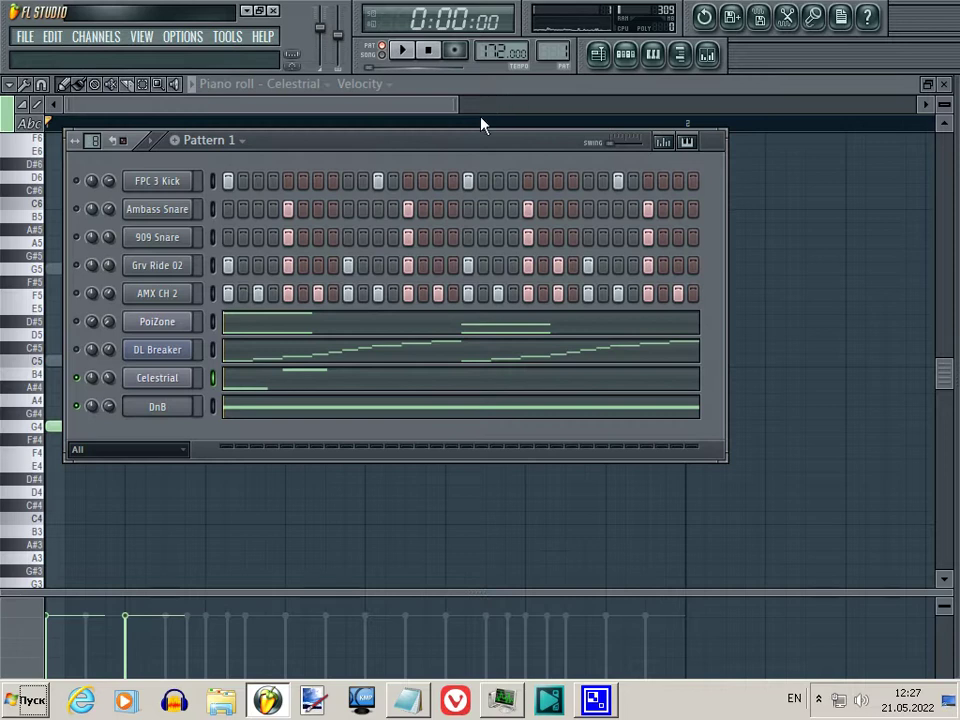
# - Duplicate the DnB channel's long C5 note into bar 2 in the piano roll and return to the step sequencer
pyautogui.click(484, 410)
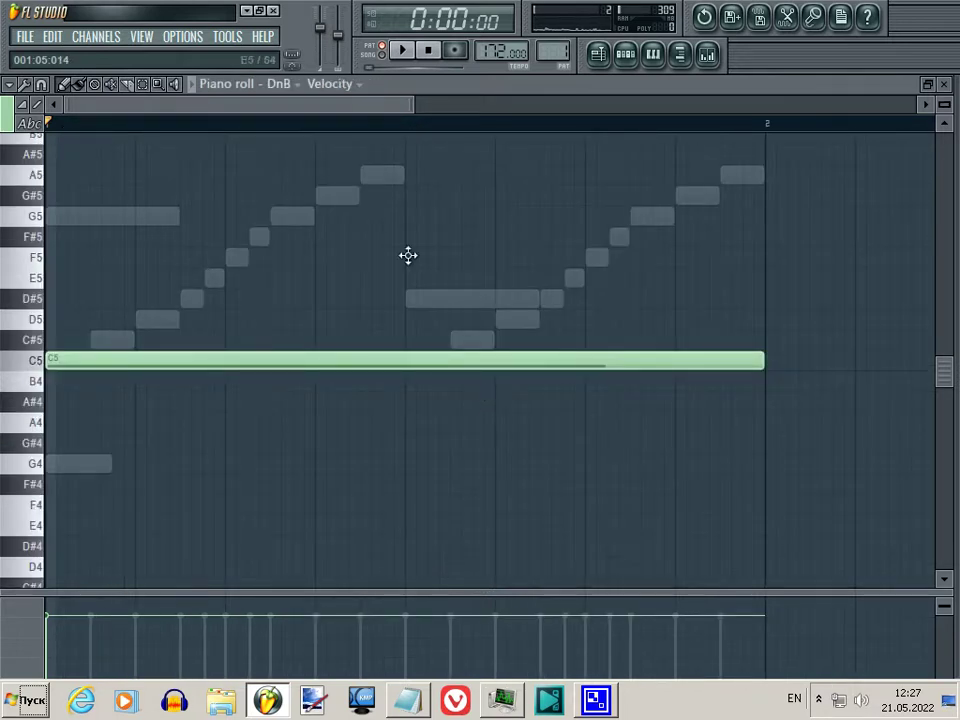
pyautogui.moveTo(419, 118); pyautogui.dragTo(760, 120)
pyautogui.moveTo(372, 362); pyautogui.dragTo(662, 370)
pyautogui.click(946, 85)
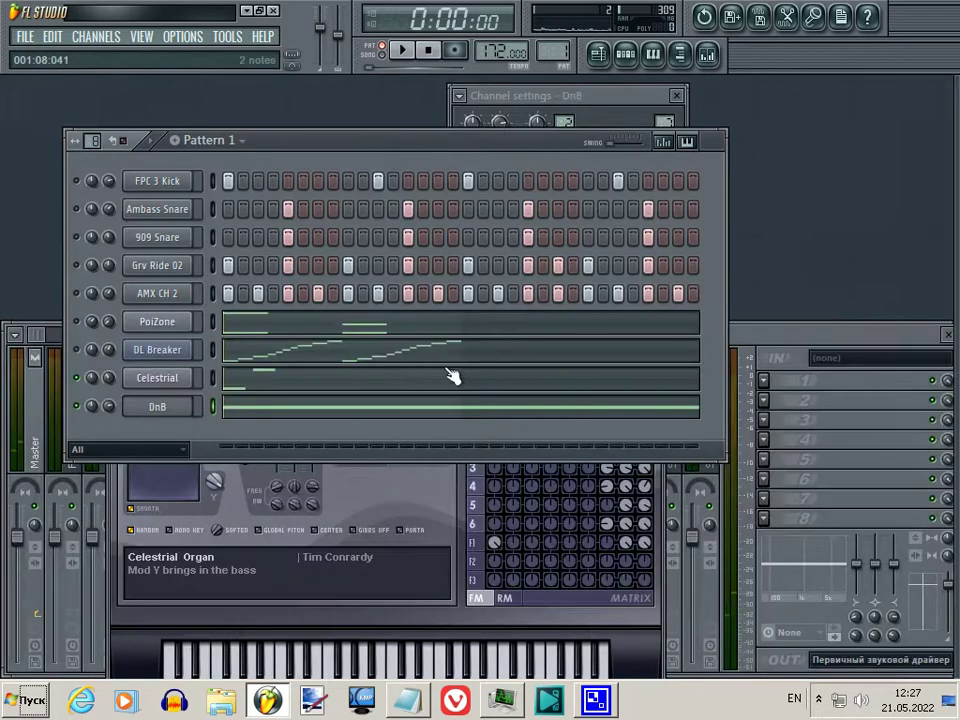
# - Duplicate all DL Breaker slice notes from bar 1 into bar 2 and close the piano roll
pyautogui.click(438, 362)
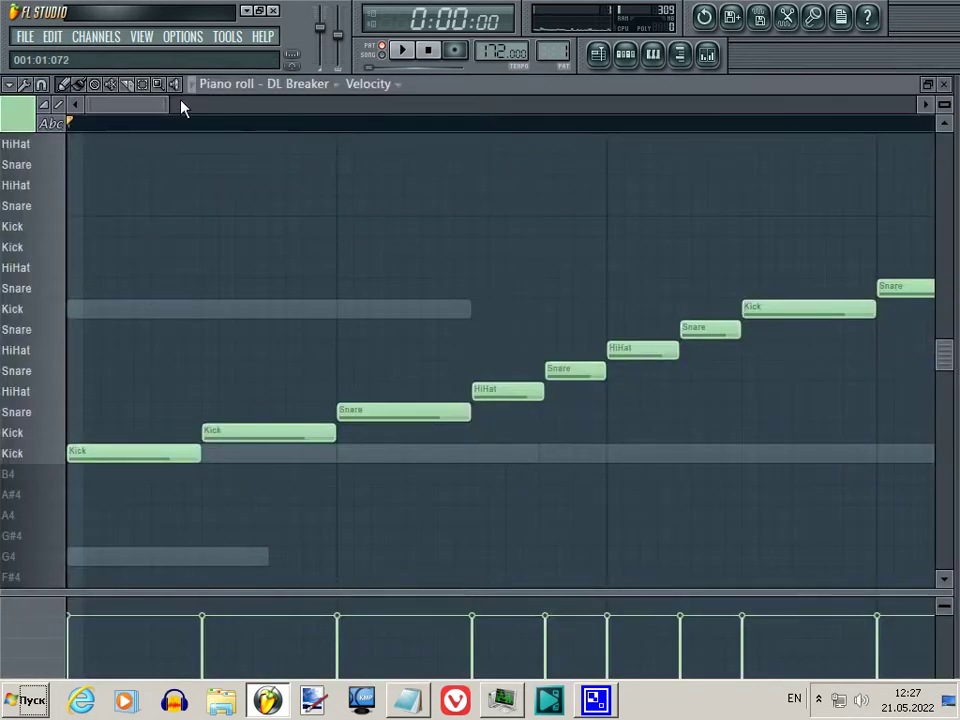
pyautogui.moveTo(171, 100); pyautogui.dragTo(482, 107)
pyautogui.moveTo(551, 197); pyautogui.dragTo(257, 336)
pyautogui.hotkey('ctrl', 'a')
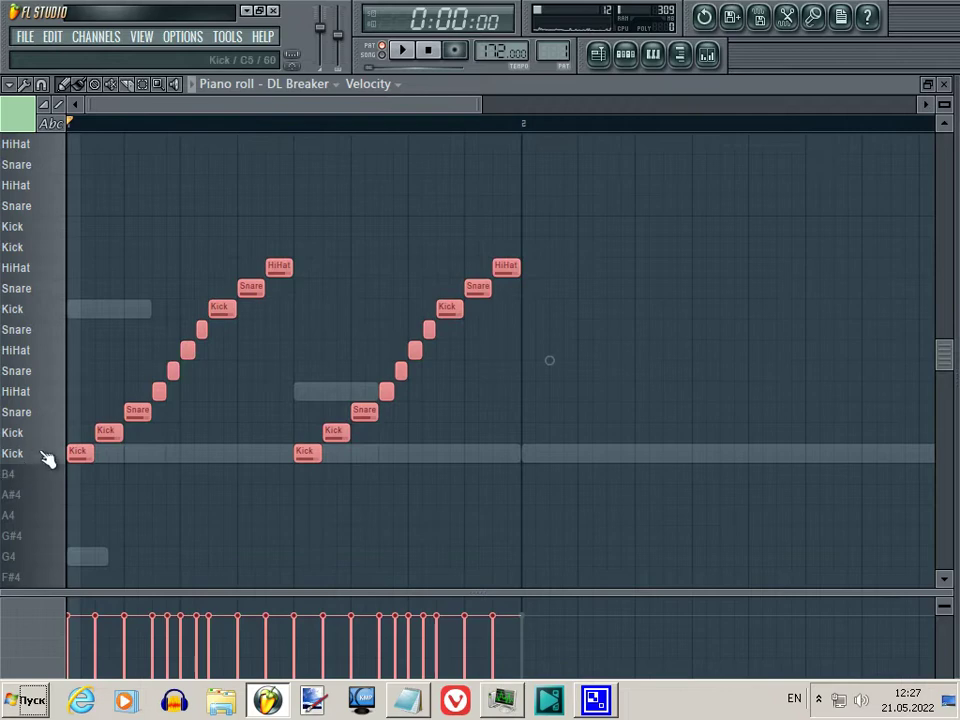
pyautogui.hotkey('ctrl', 'b')
pyautogui.click(943, 86)
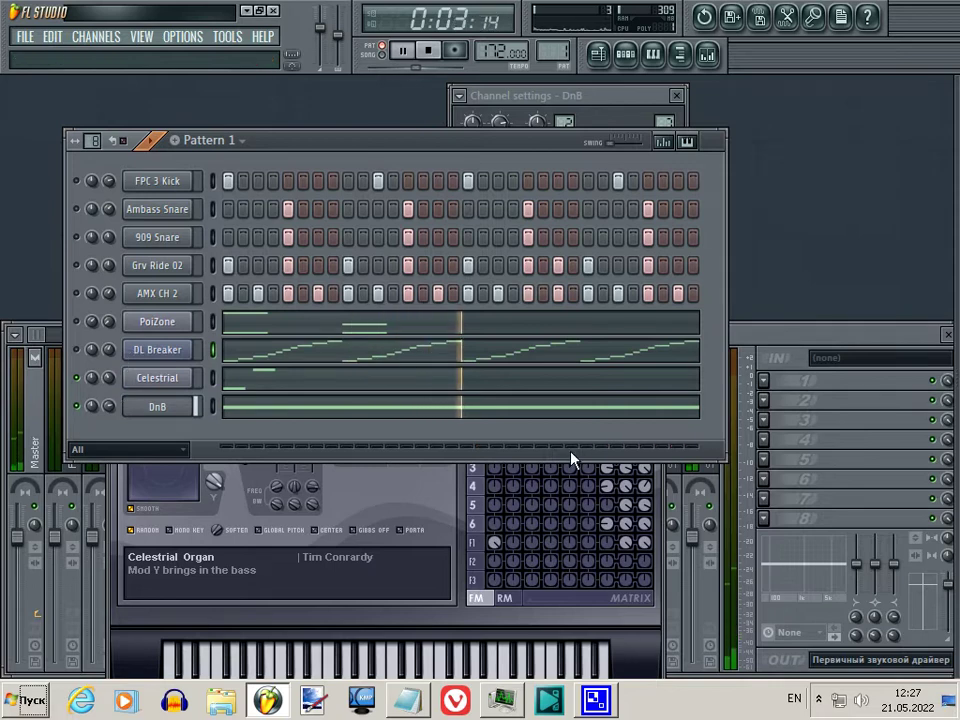
# - Unmute the FPC 3 Kick, Grv Ride 02, AMX CH 2 and DL Breaker channels, and close the DnB channel settings
pyautogui.click(660, 492)
pyautogui.click(663, 318)
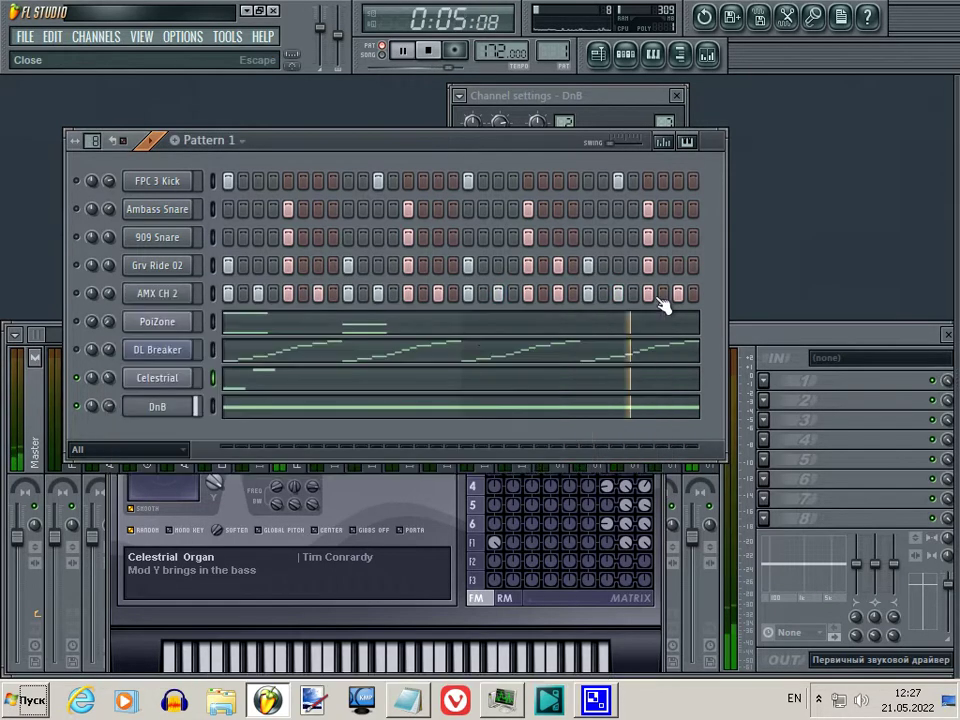
pyautogui.click(78, 294)
pyautogui.click(77, 266)
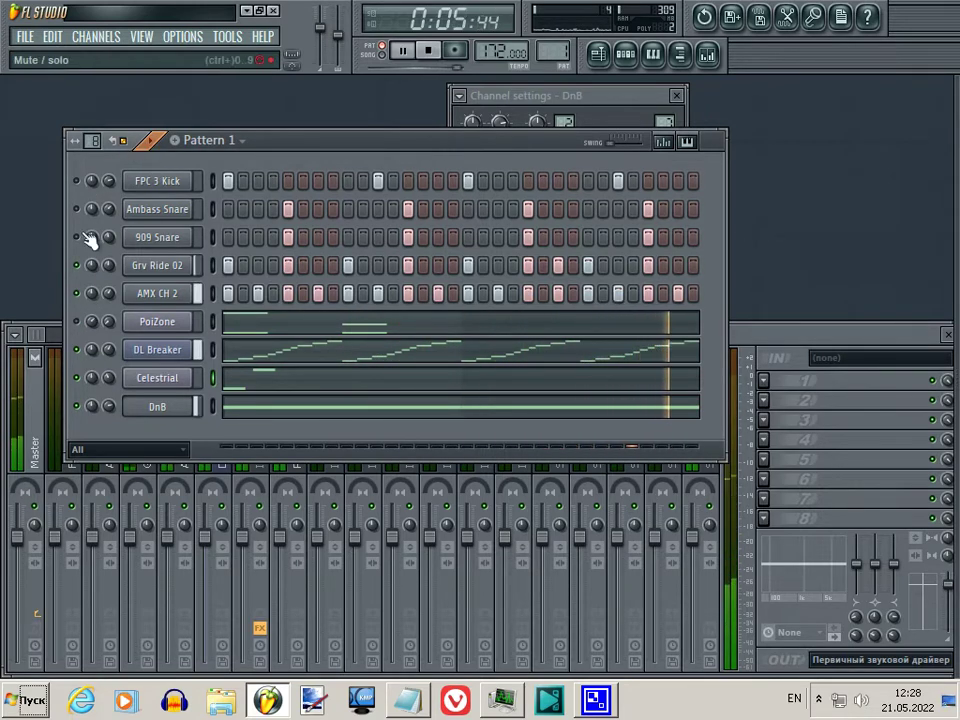
pyautogui.click(77, 181)
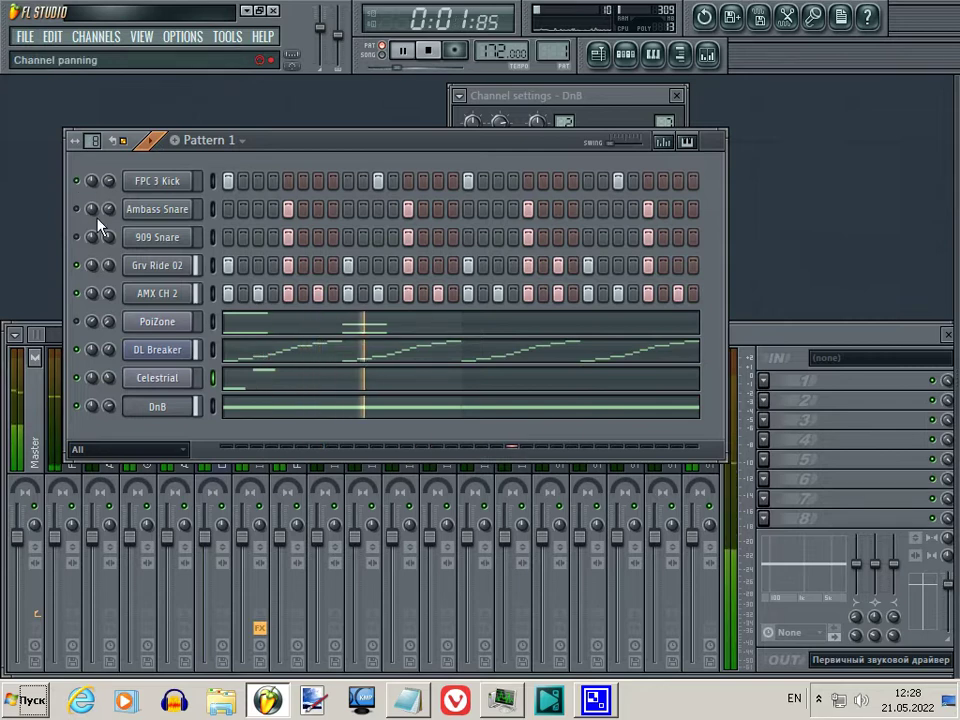
pyautogui.click(676, 95)
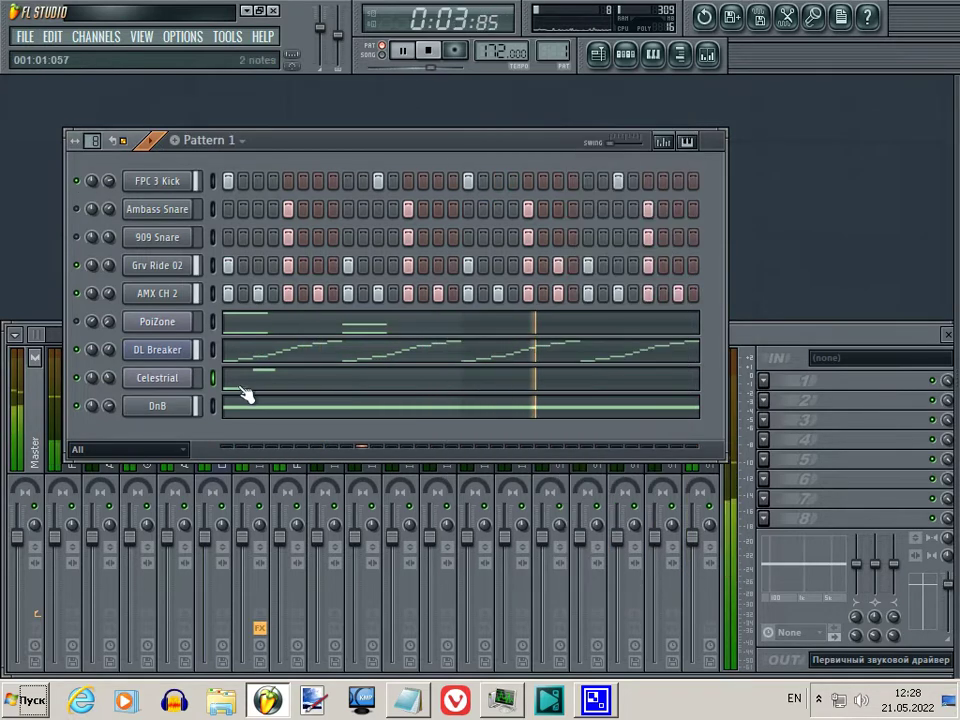
# - Route the Celestrial channel to mixer insert 8, name the track after the channel and close the Sytrus window
pyautogui.click(175, 383)
pyautogui.moveTo(664, 123); pyautogui.dragTo(677, 60)
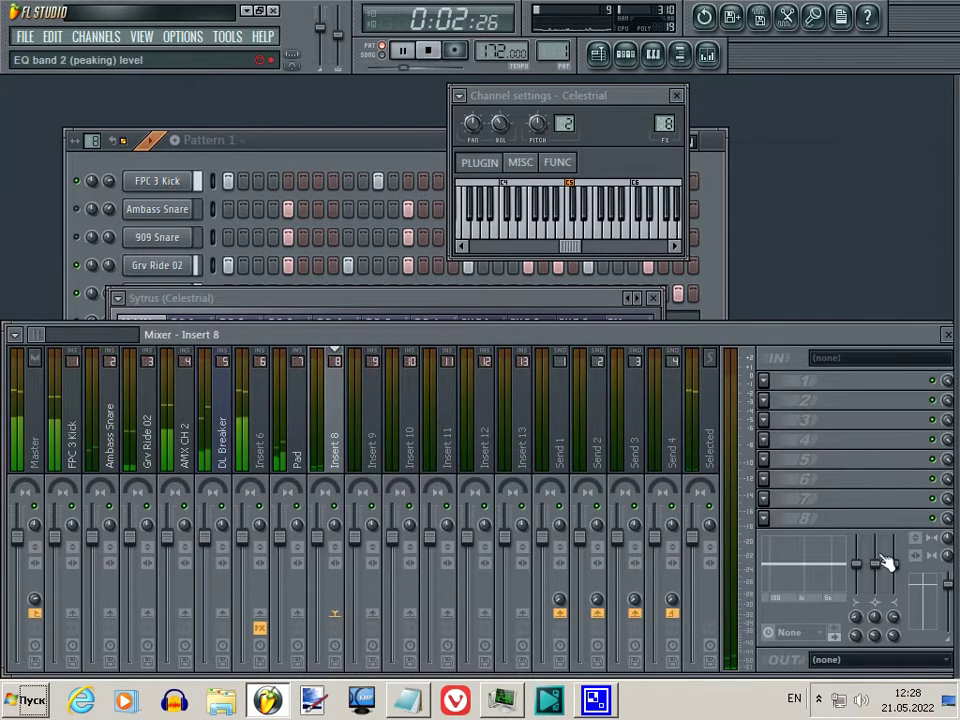
pyautogui.rightClick(349, 467)
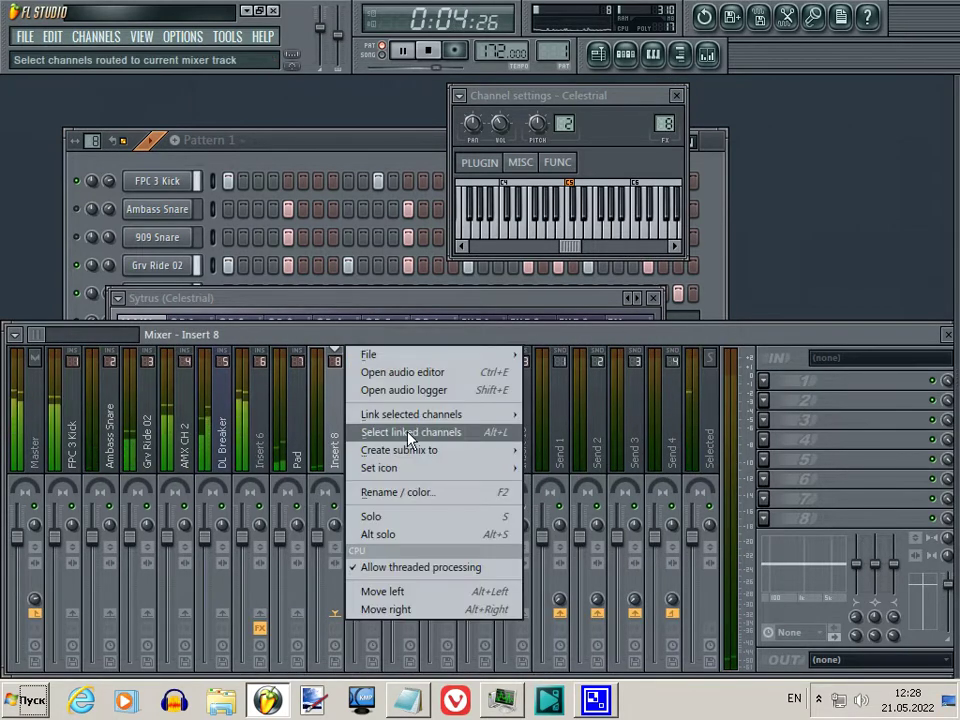
pyautogui.click(549, 418)
pyautogui.click(664, 302)
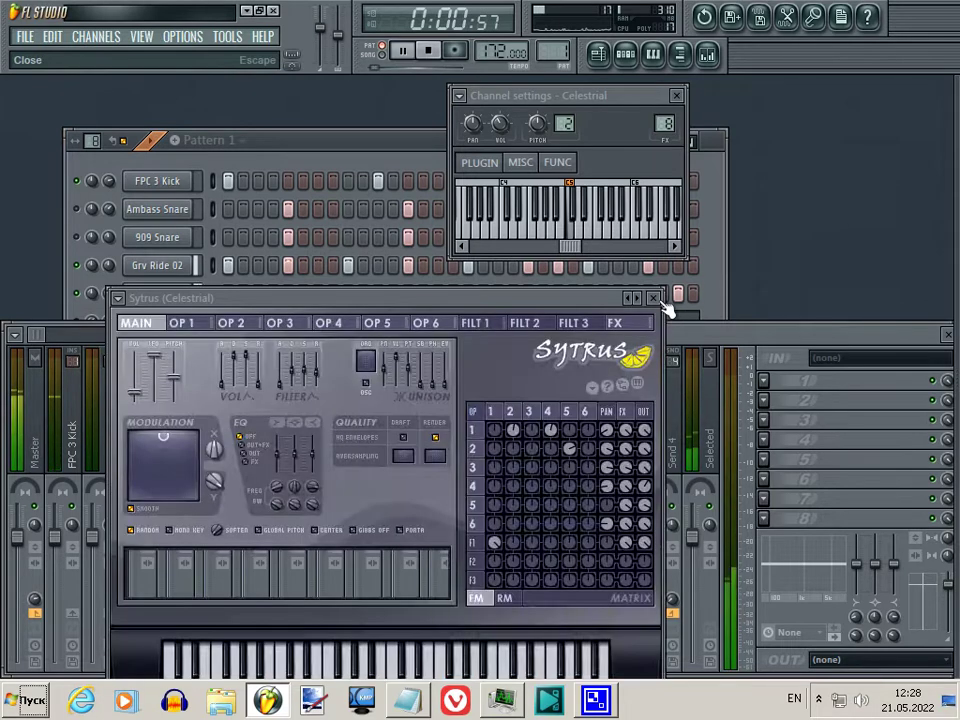
pyautogui.click(652, 298)
# - Cut the Celestrial mixer track's low EQ band with its frequency at about 241 Hz and close the channel settings
pyautogui.moveTo(857, 565); pyautogui.dragTo(855, 597)
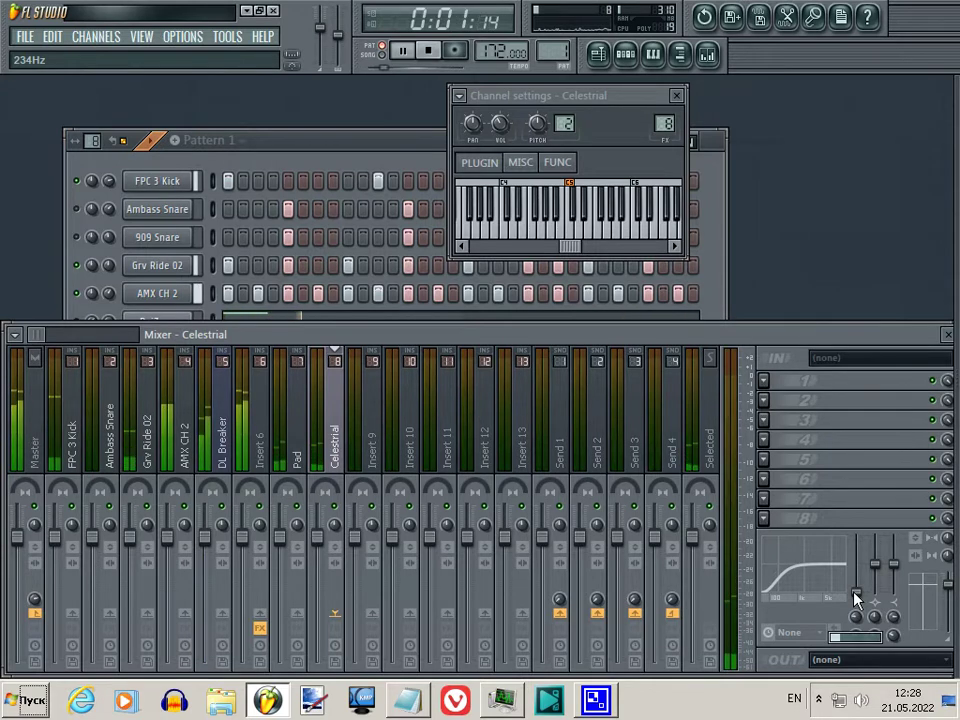
pyautogui.moveTo(853, 591); pyautogui.dragTo(855, 592)
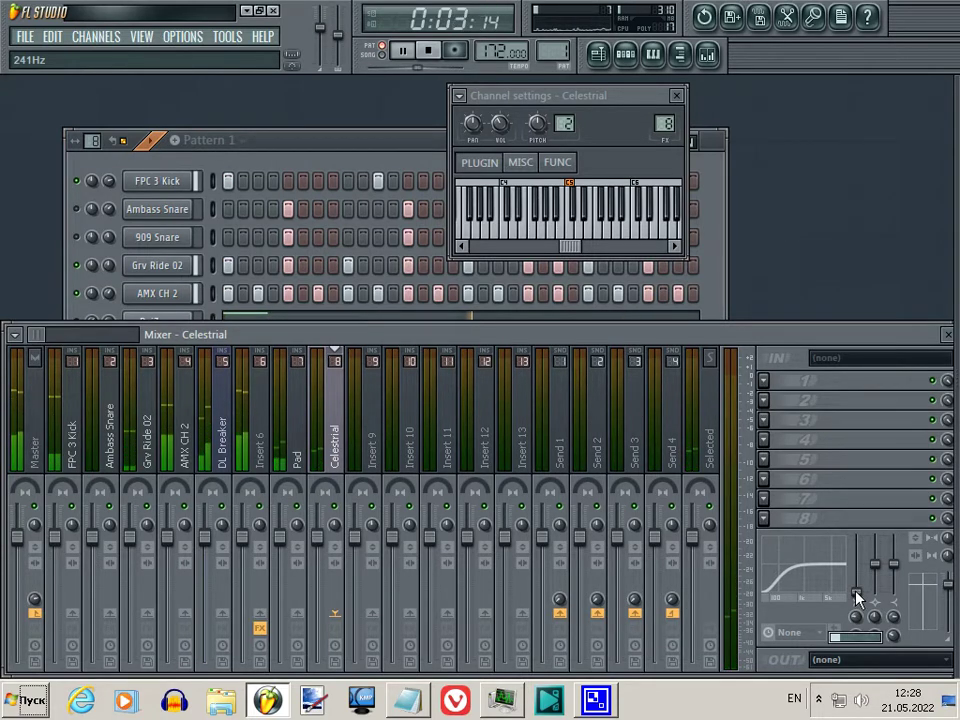
pyautogui.click(676, 95)
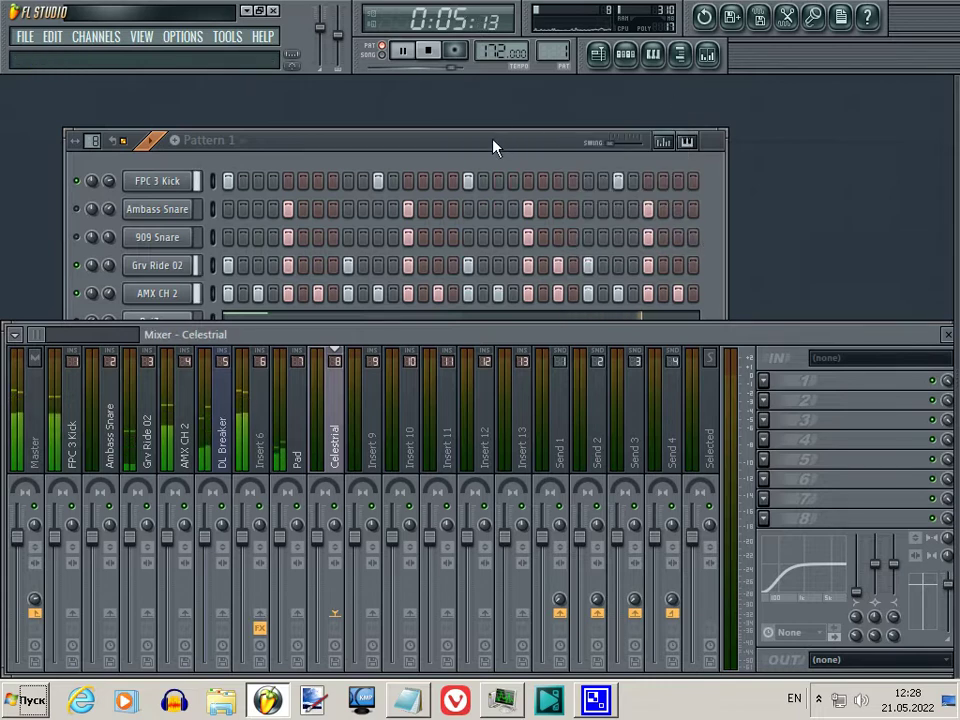
pyautogui.moveTo(493, 147); pyautogui.dragTo(493, 138)
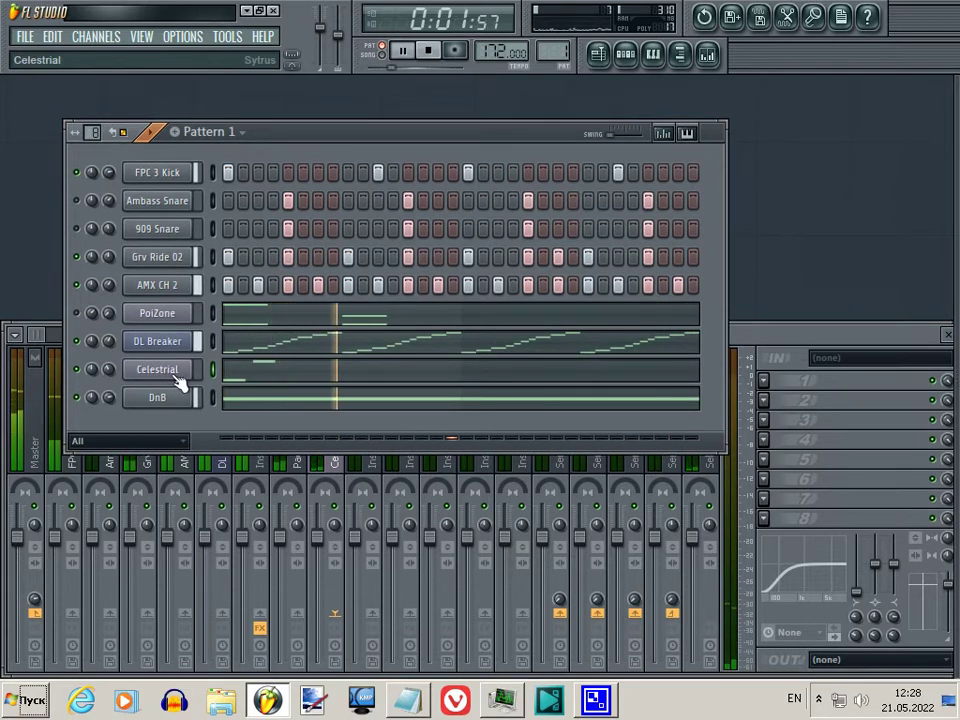
pyautogui.moveTo(112, 370); pyautogui.dragTo(115, 373)
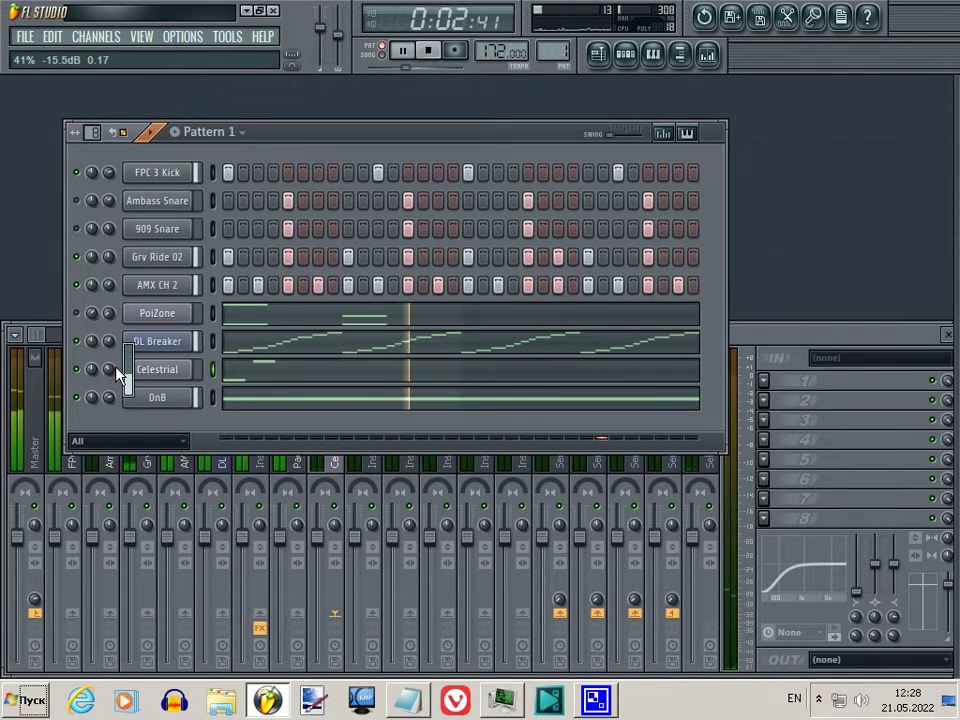
pyautogui.click(855, 617)
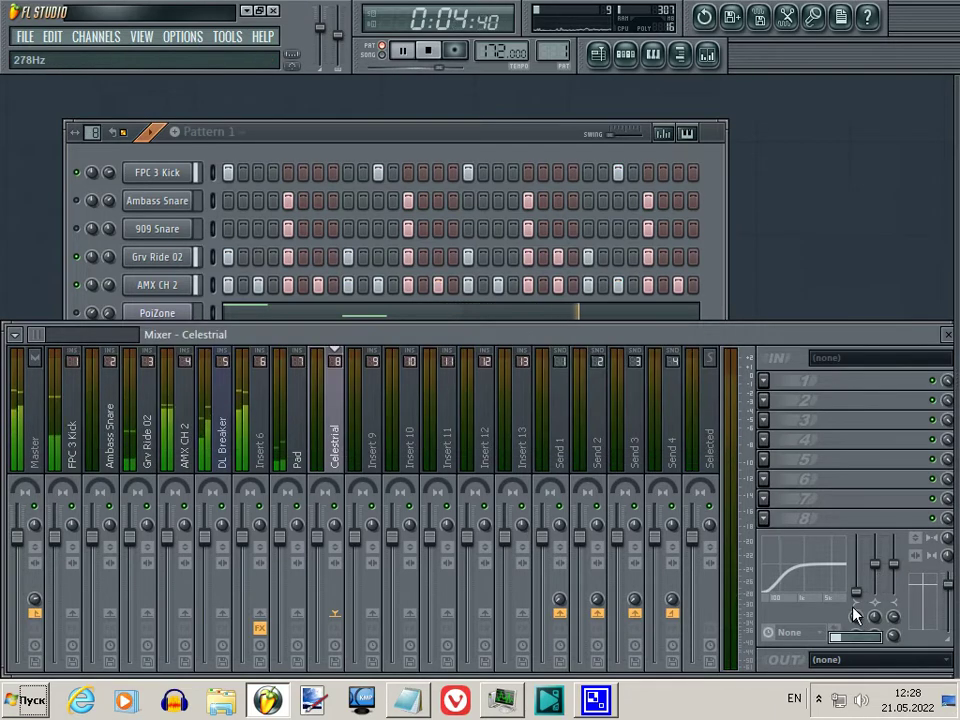
pyautogui.scroll(2, 855, 617)
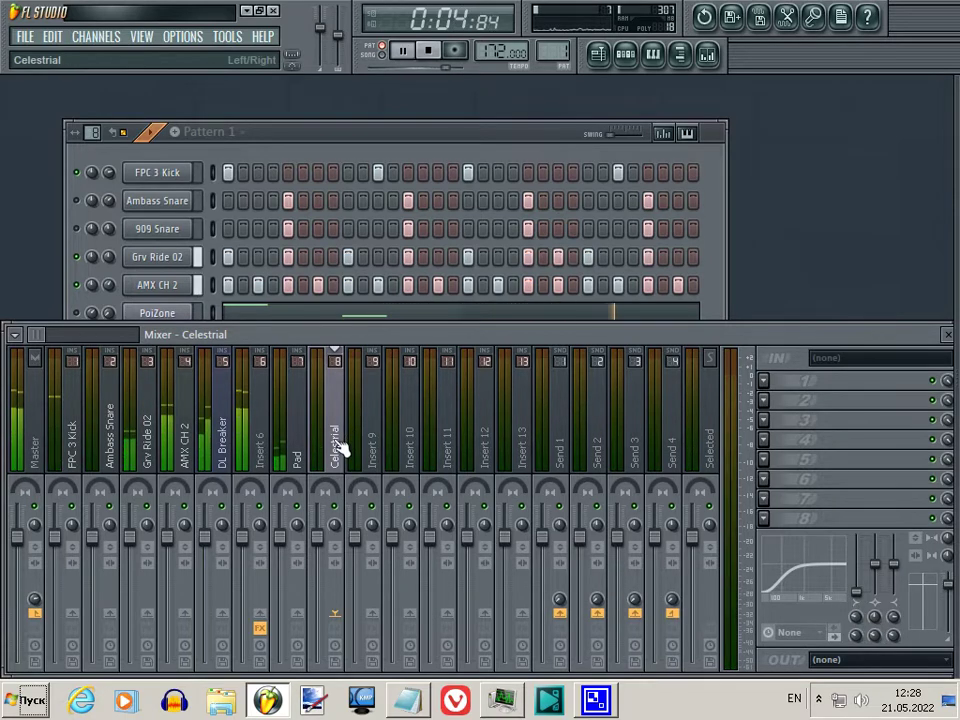
pyautogui.click(343, 139)
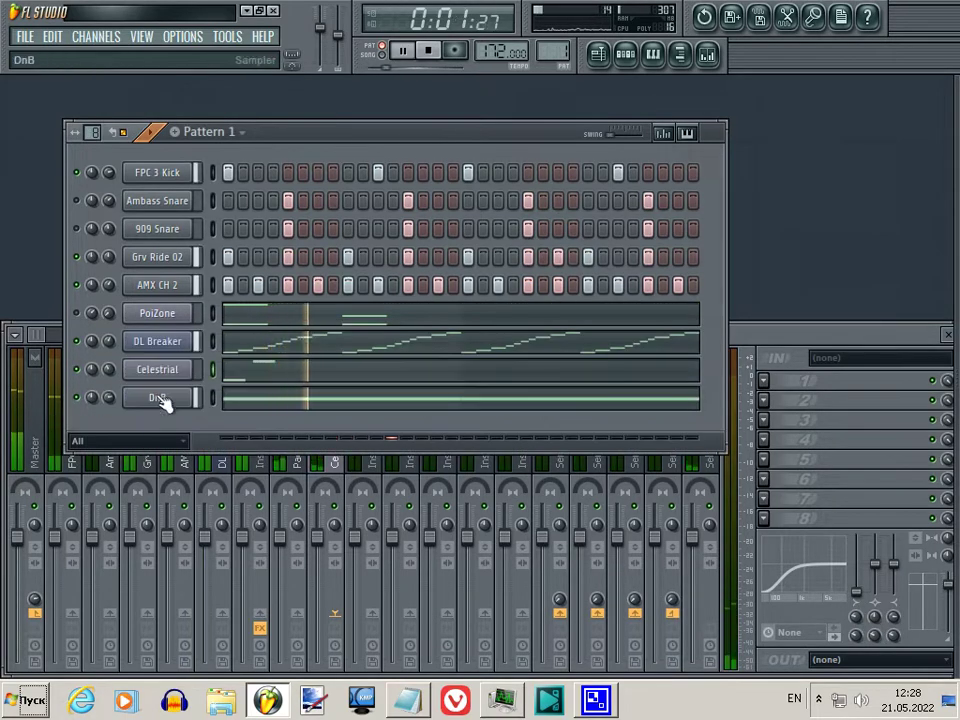
# - Insert another Sytrus channel, load the pad preset Voices and close the plugin window
pyautogui.rightClick(190, 367)
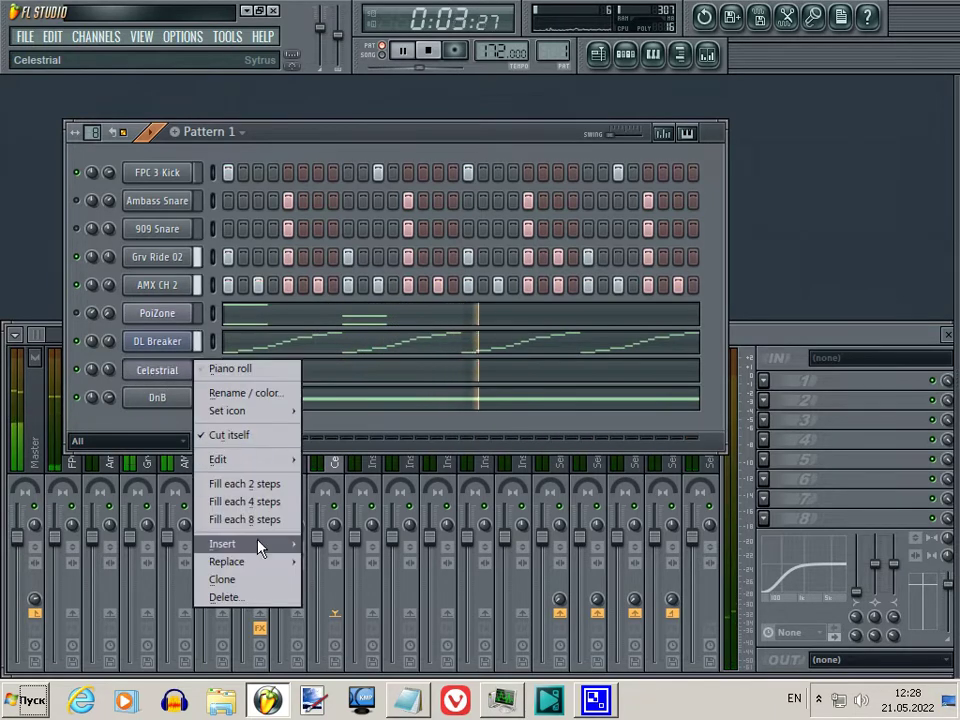
pyautogui.moveTo(260, 548)
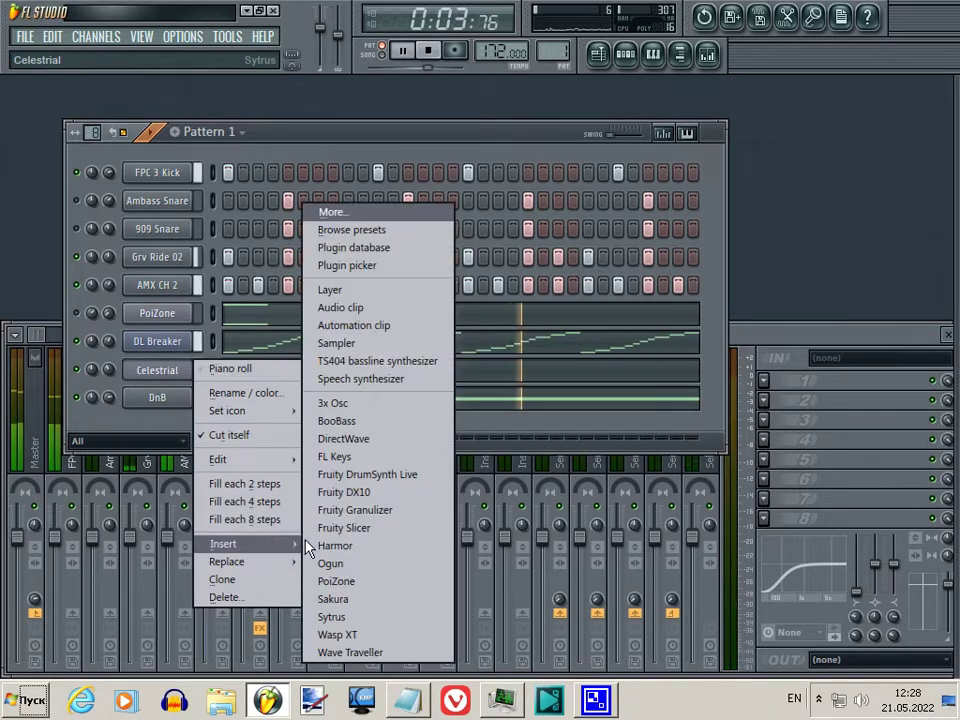
pyautogui.click(376, 617)
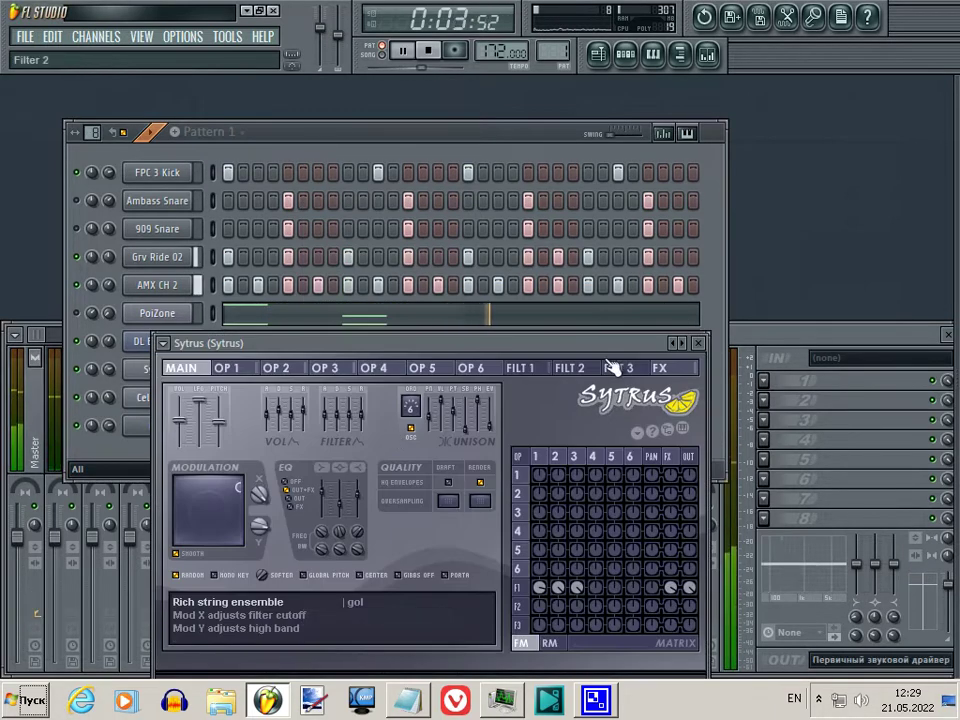
pyautogui.click(681, 343)
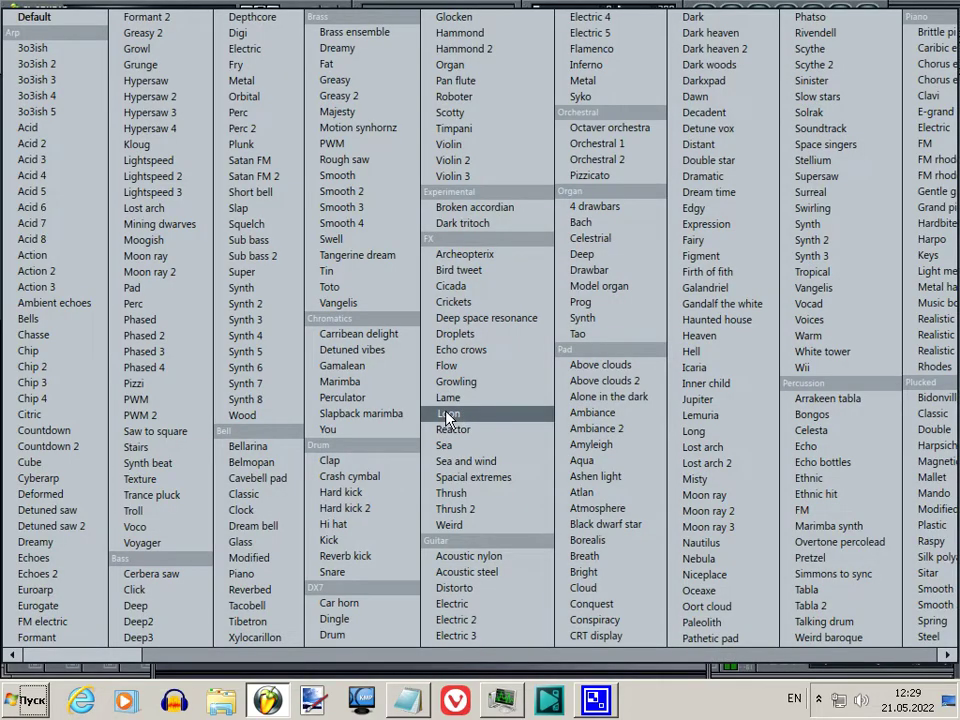
pyautogui.hscroll(1, 430, 428)
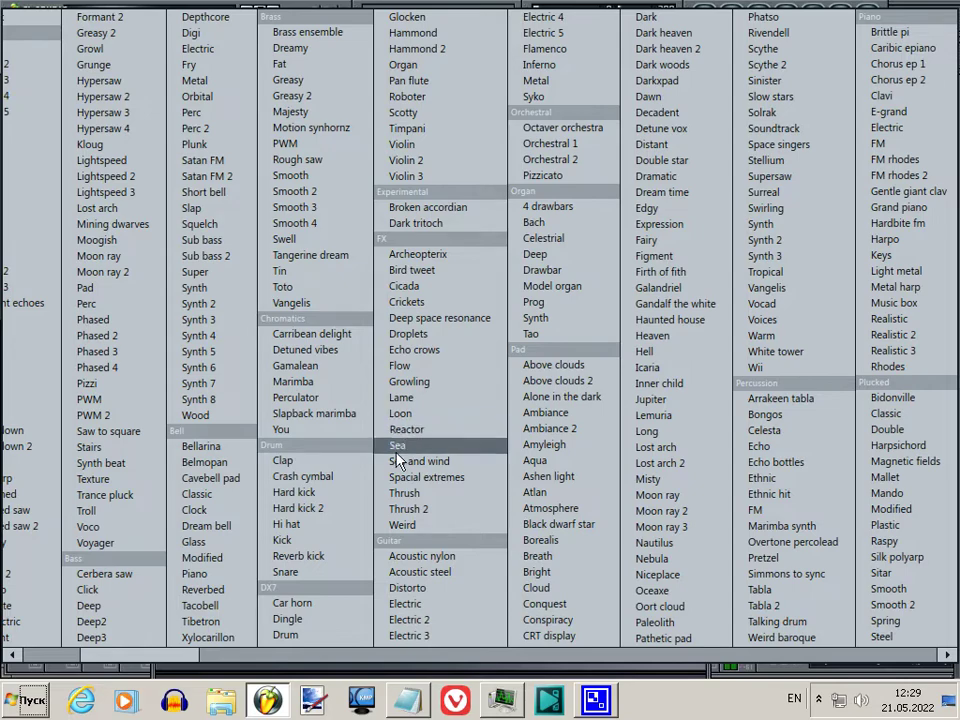
pyautogui.hscroll(1, 285, 615)
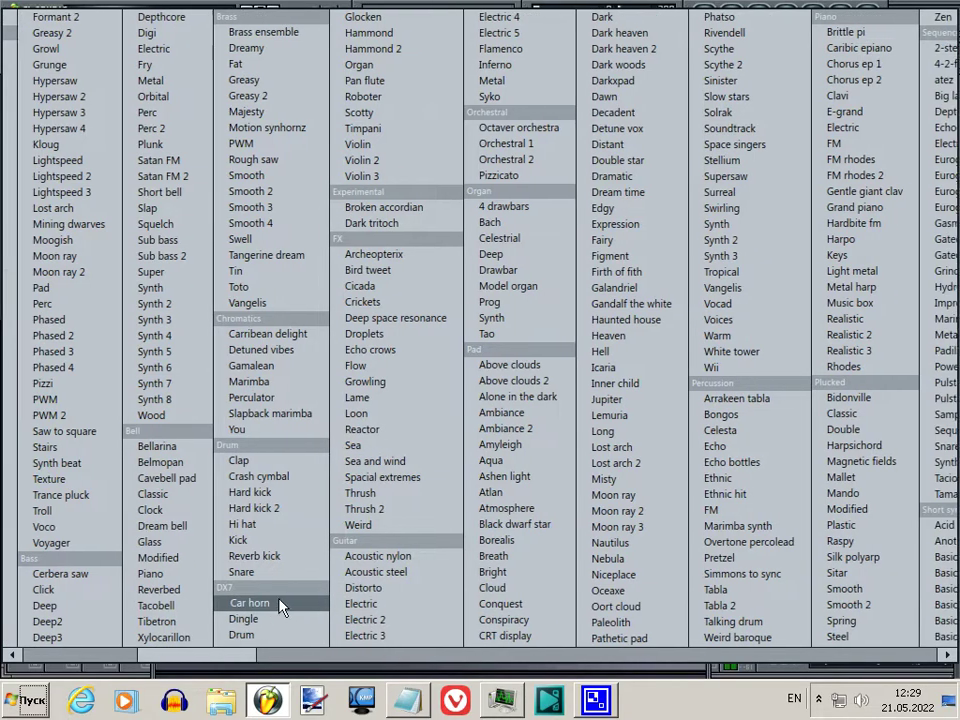
pyautogui.click(724, 320)
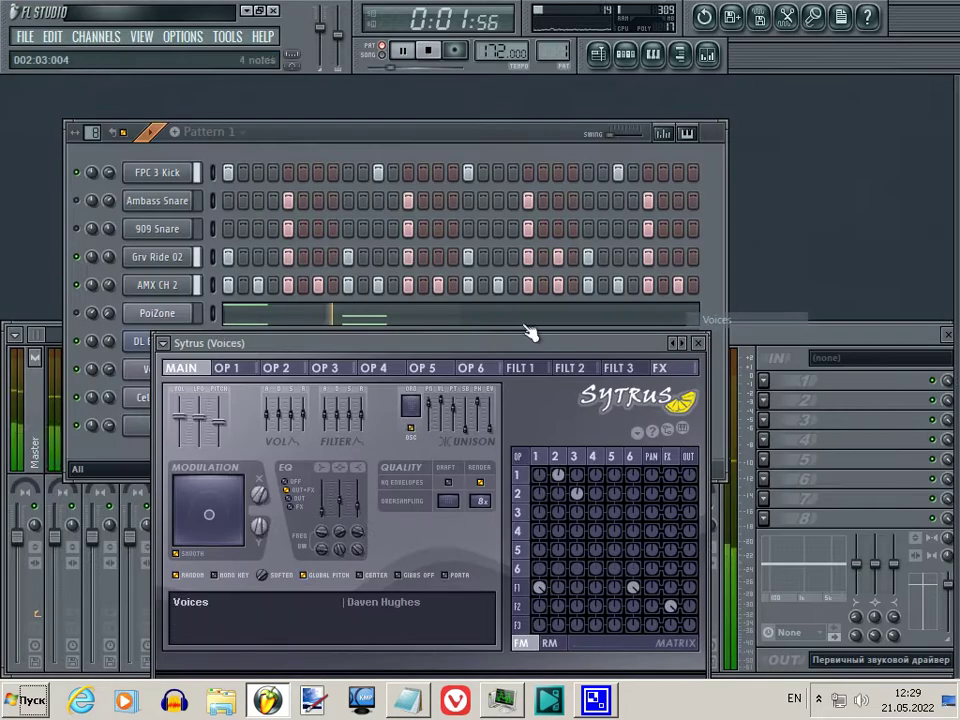
pyautogui.click(697, 342)
# - Stop playback, draw half-beat Voices notes in the piano roll, C5 on beat 5 and G5 on beat 6, and audition them
pyautogui.press('space')
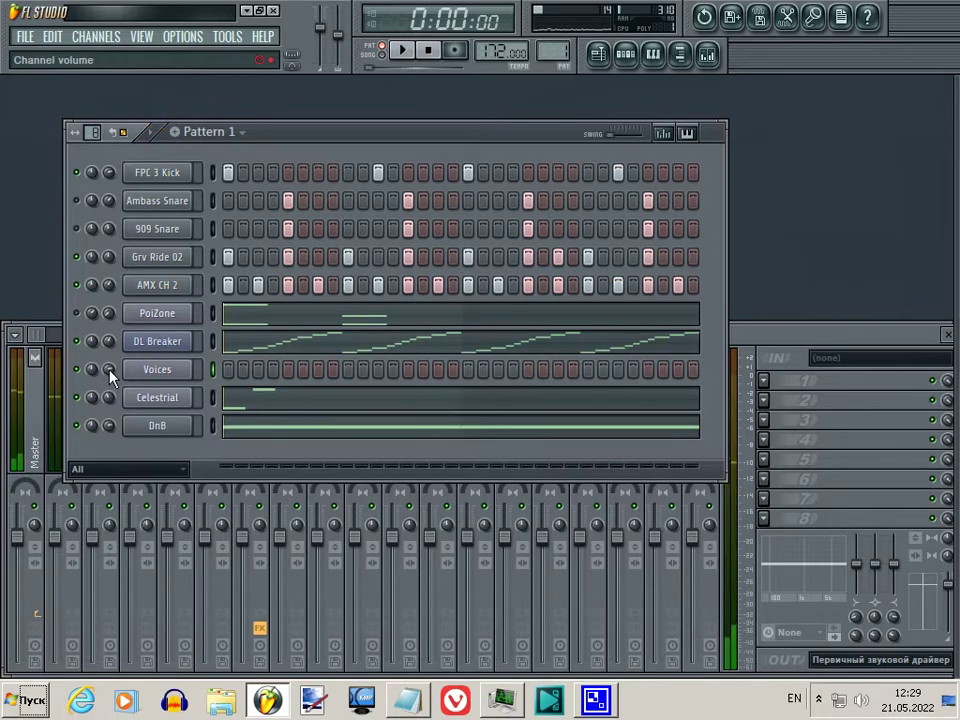
pyautogui.rightClick(176, 371)
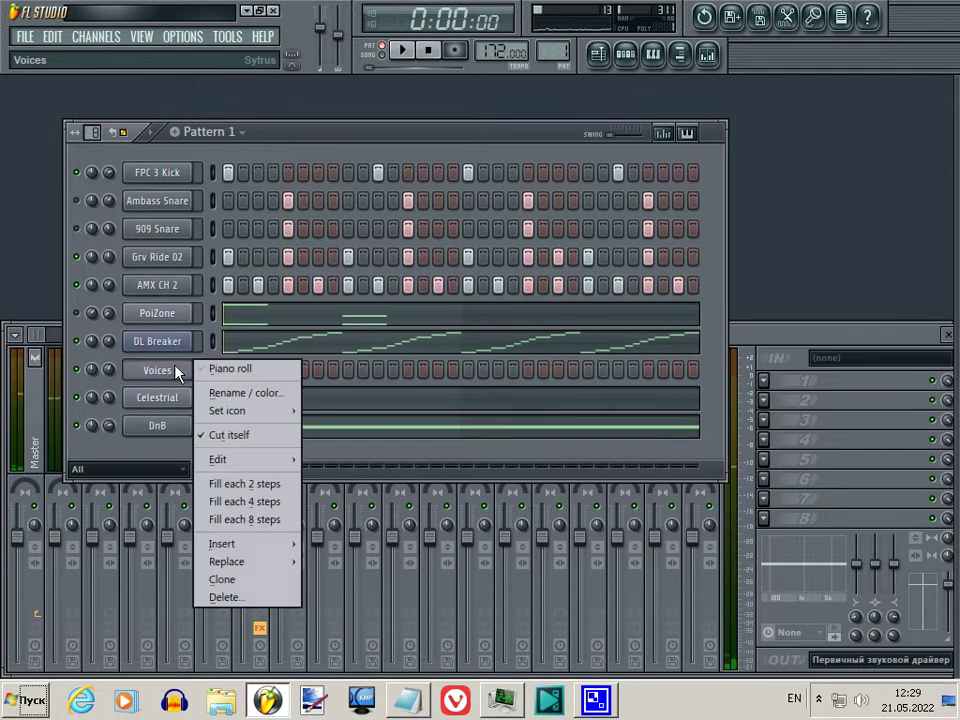
pyautogui.click(240, 369)
pyautogui.moveTo(155, 103); pyautogui.dragTo(476, 103)
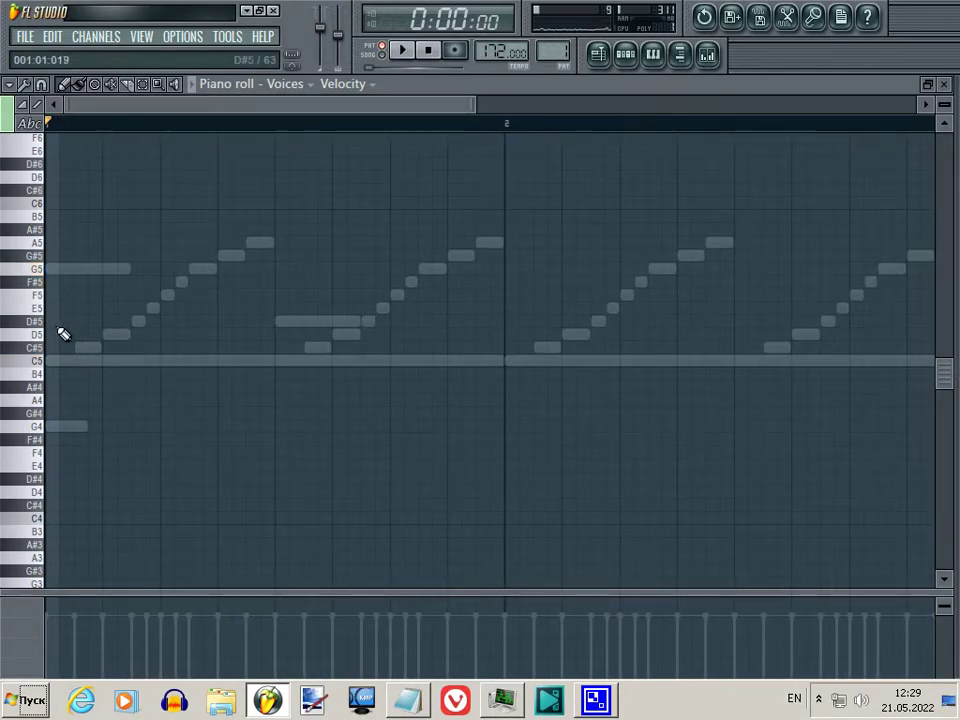
pyautogui.click(277, 365)
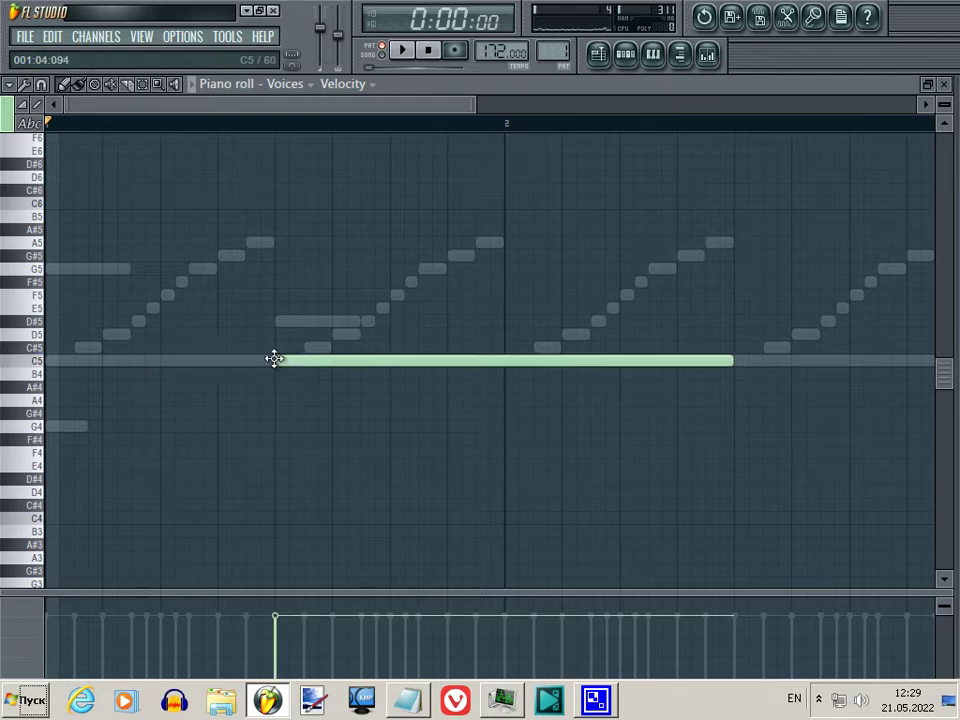
pyautogui.moveTo(730, 364); pyautogui.dragTo(313, 393)
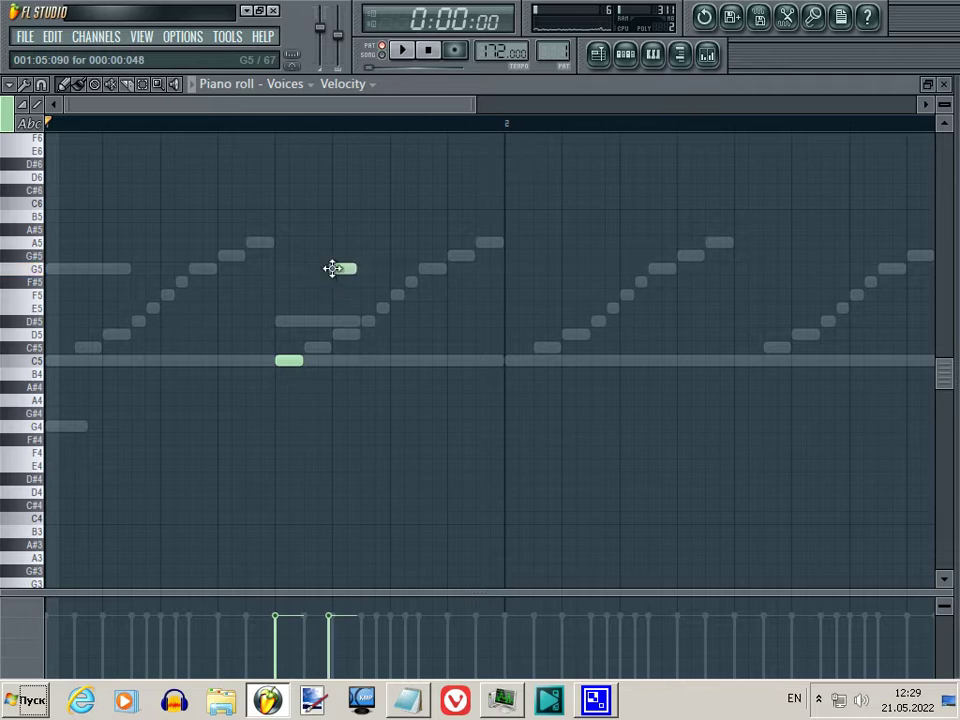
pyautogui.moveTo(472, 113); pyautogui.dragTo(551, 103)
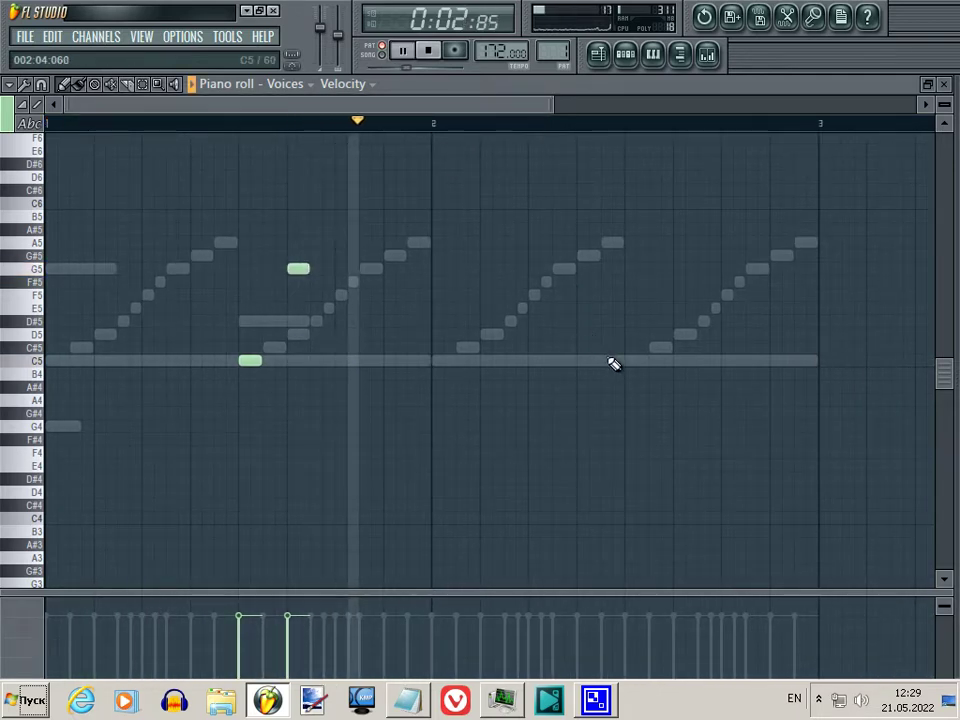
pyautogui.press('space')
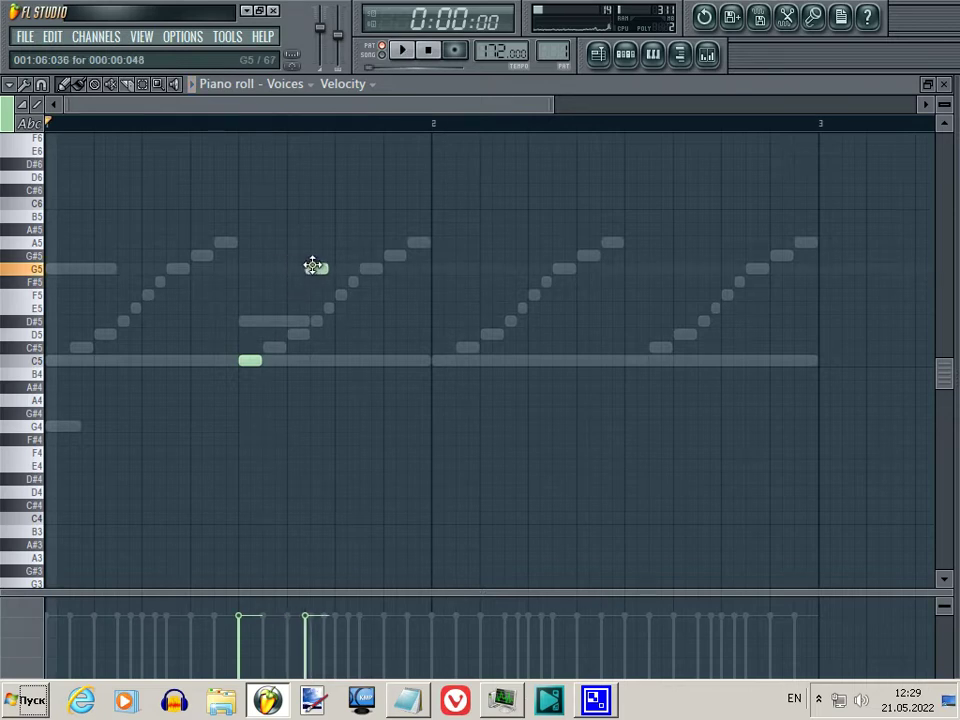
# - Lengthen both Voices notes to one beat with G5 on beat 7, start playback and copy the pair into bar 2
pyautogui.click(254, 361)
pyautogui.click(352, 267)
pyautogui.press('space')
pyautogui.moveTo(256, 363); pyautogui.dragTo(647, 347)
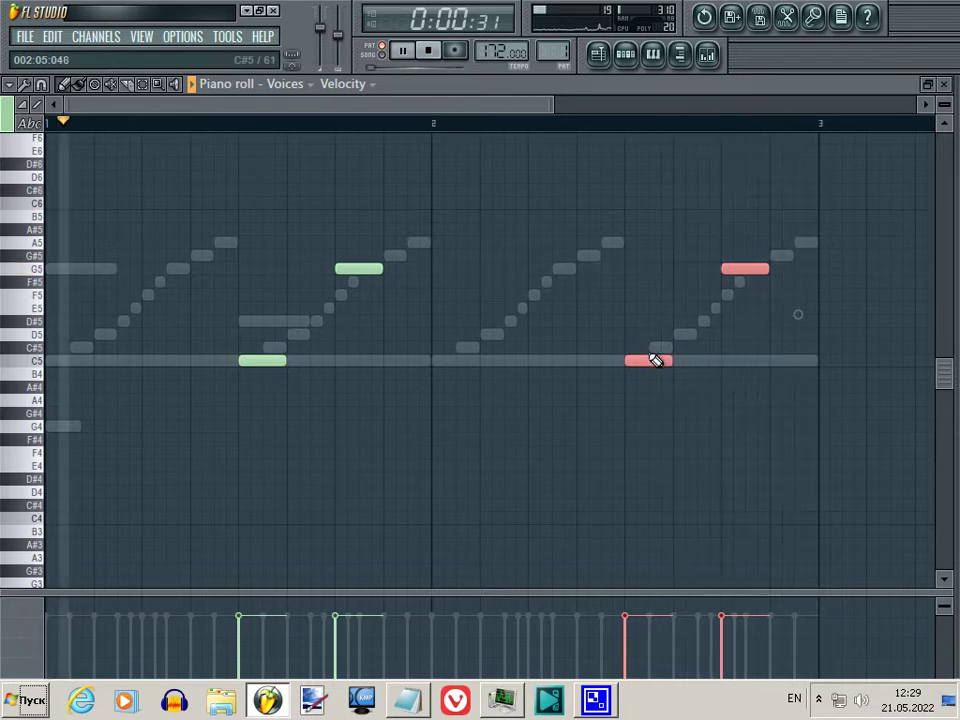
# - Deselect the copied notes, close the Voices piano roll and route the Voices channel to mixer track 9
pyautogui.click(568, 288)
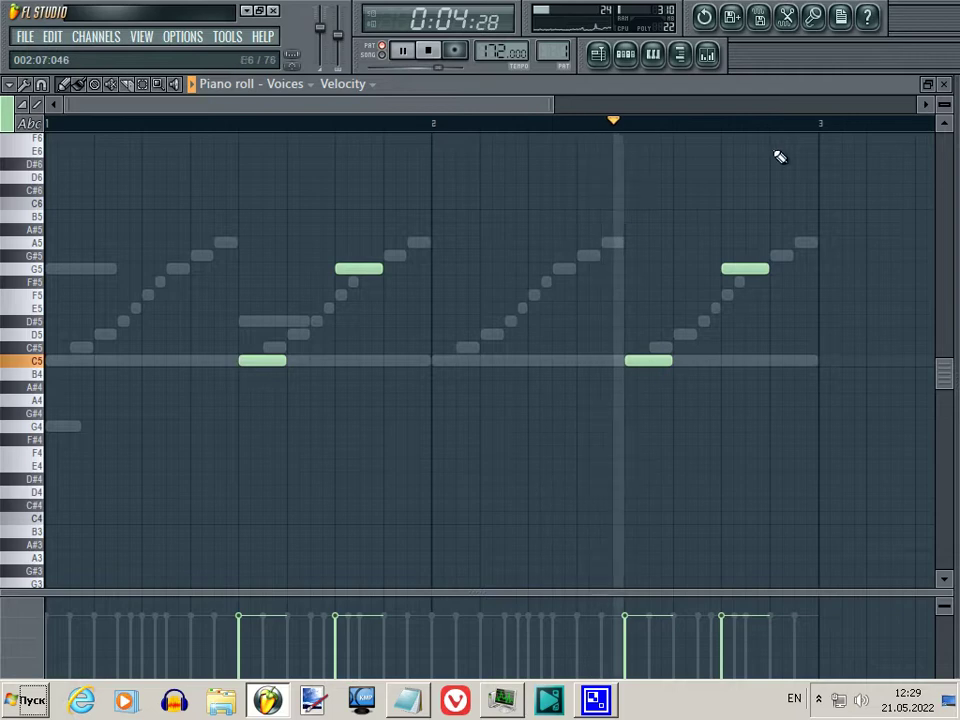
pyautogui.click(944, 84)
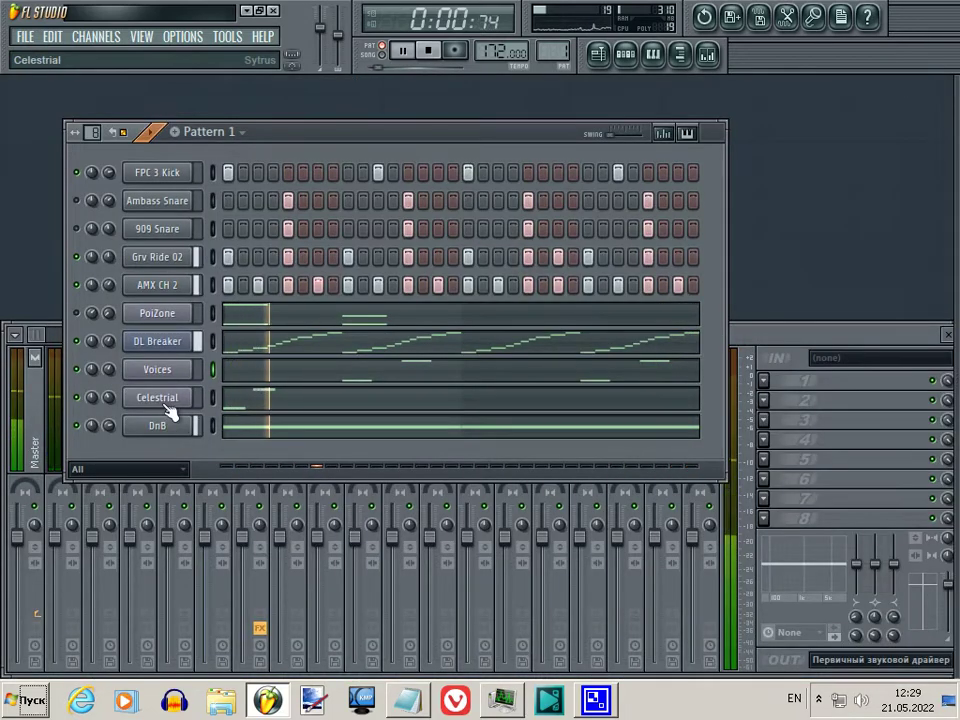
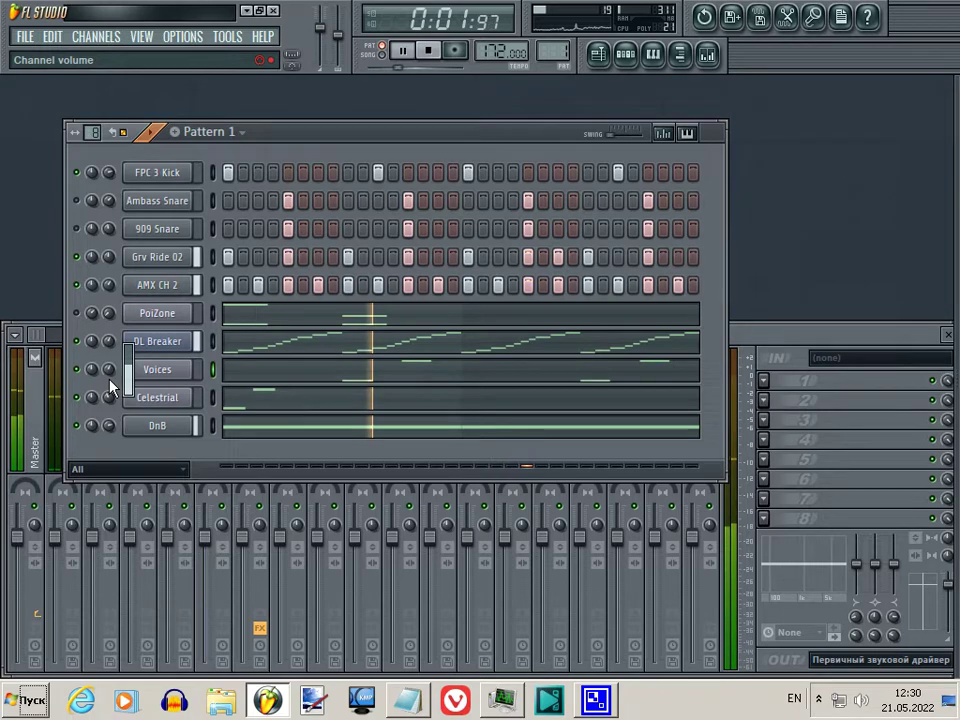
pyautogui.click(167, 377)
pyautogui.moveTo(664, 123); pyautogui.dragTo(664, 106)
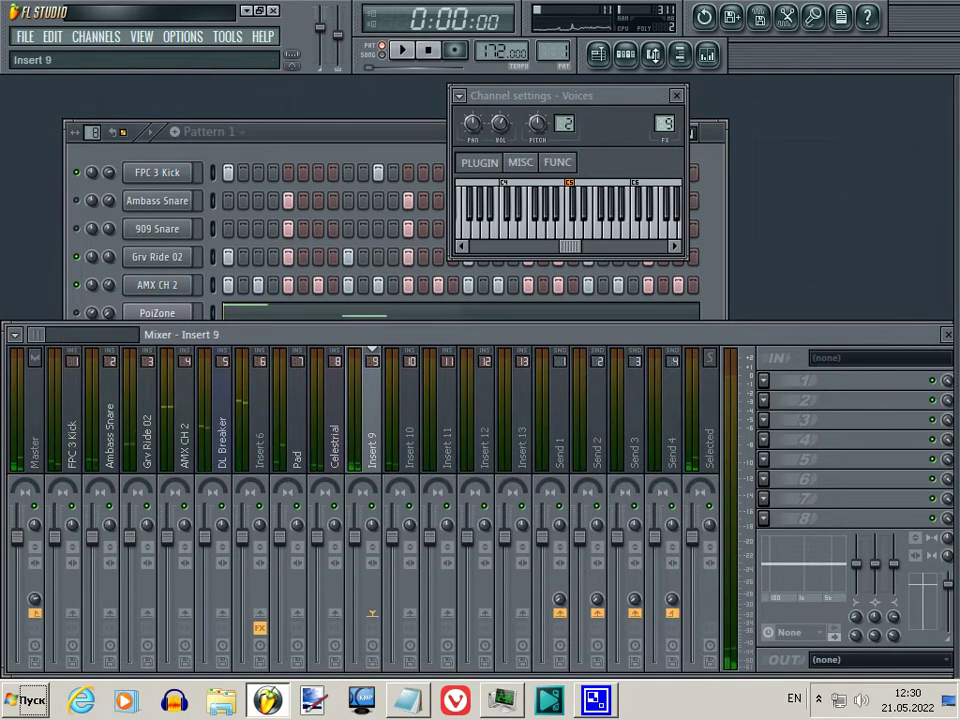
# - Solo the Voices channel and export the pattern as a WAV file named DnB1.wav in the Projects folder
pyautogui.click(323, 137)
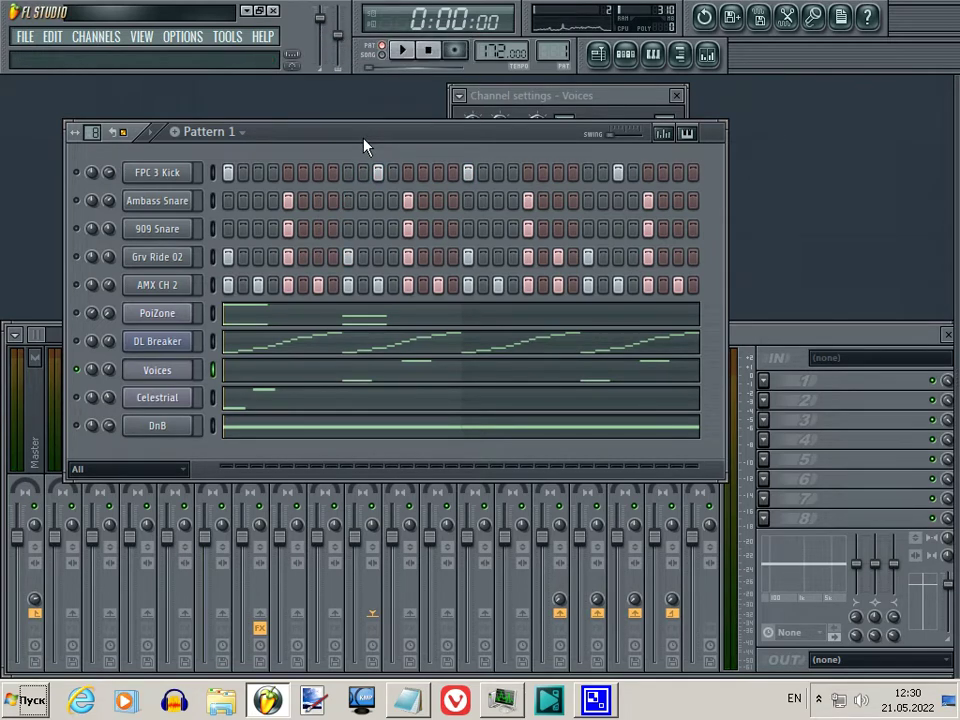
pyautogui.hotkey('ctrl', 'shift', 's')
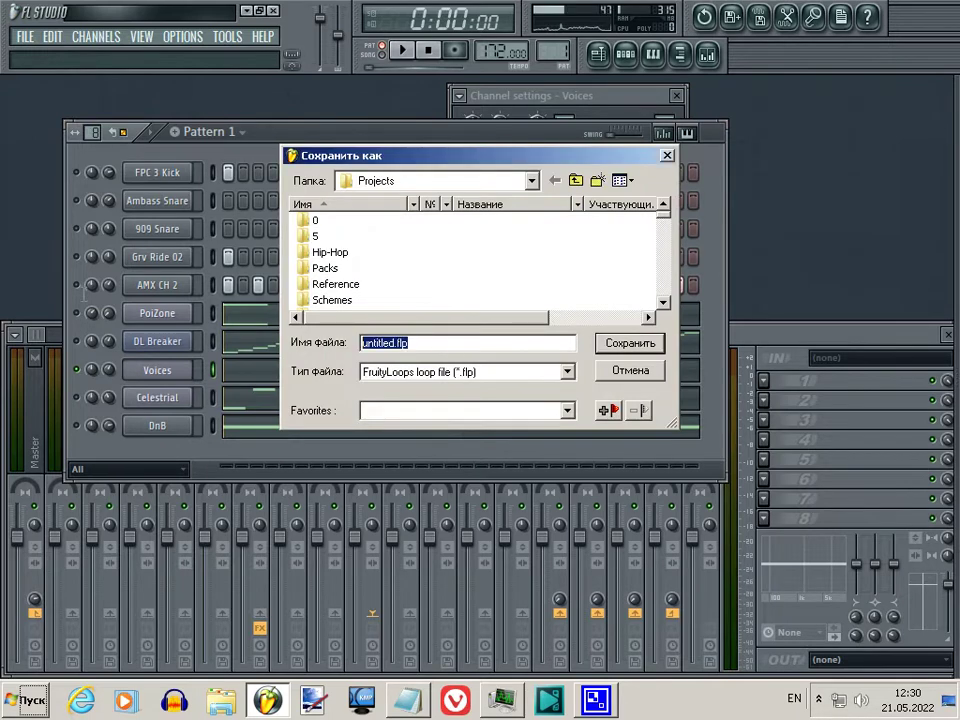
pyautogui.write('Dn')
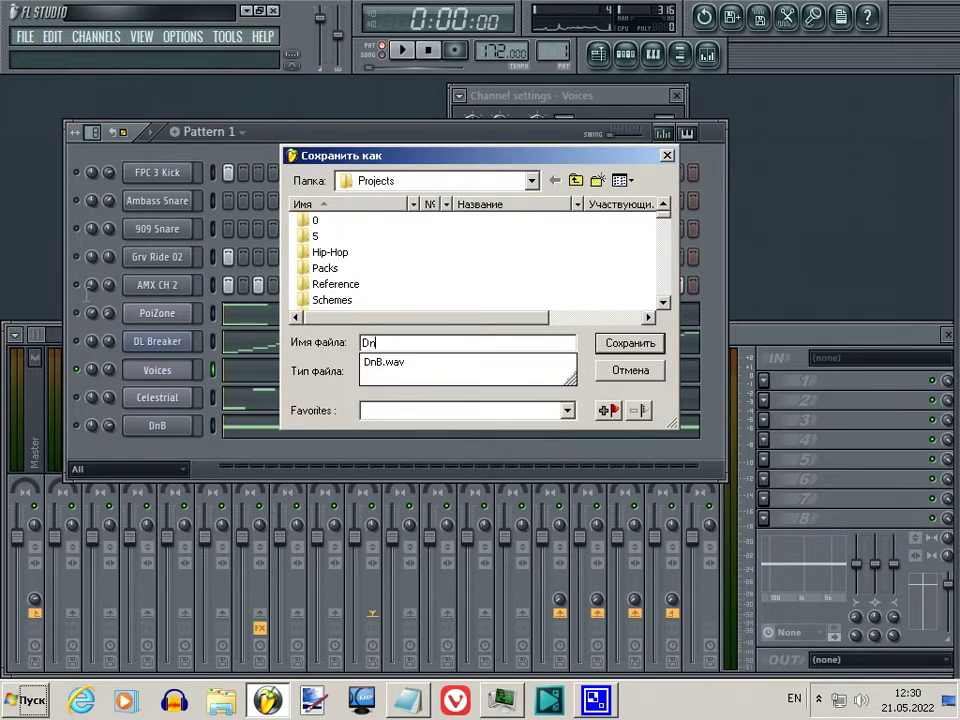
pyautogui.write('B1')
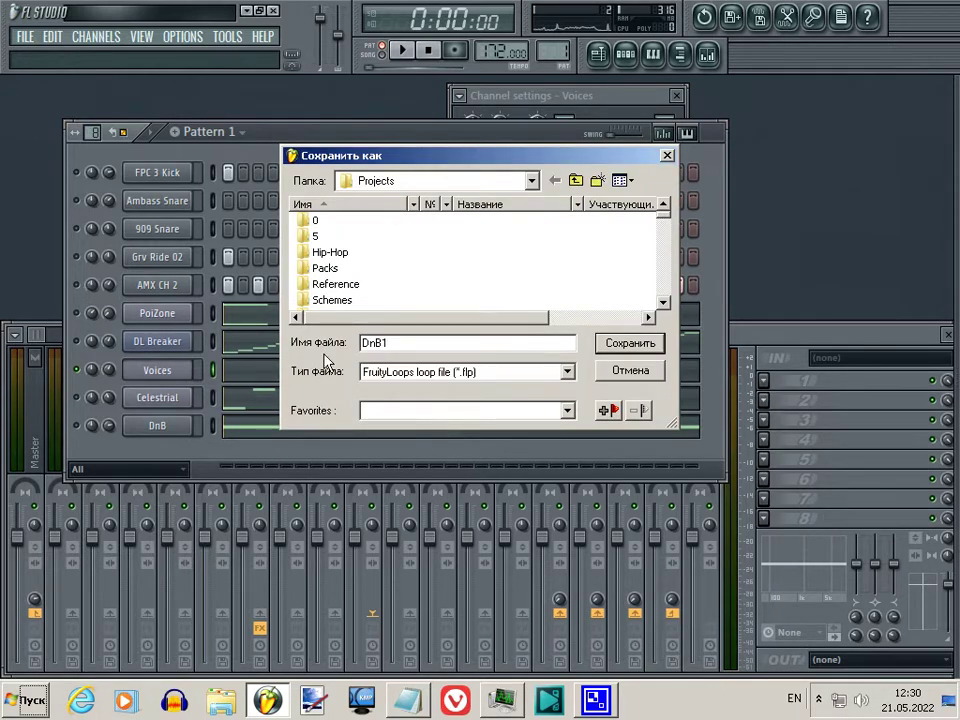
pyautogui.click(450, 372)
pyautogui.click(410, 450)
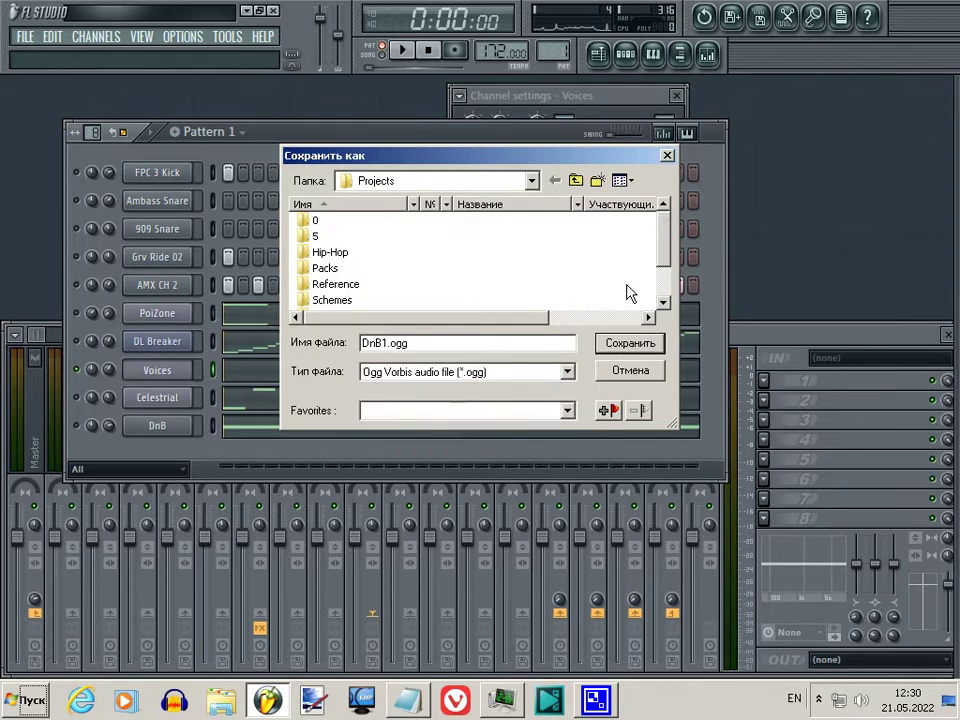
pyautogui.press('Return')
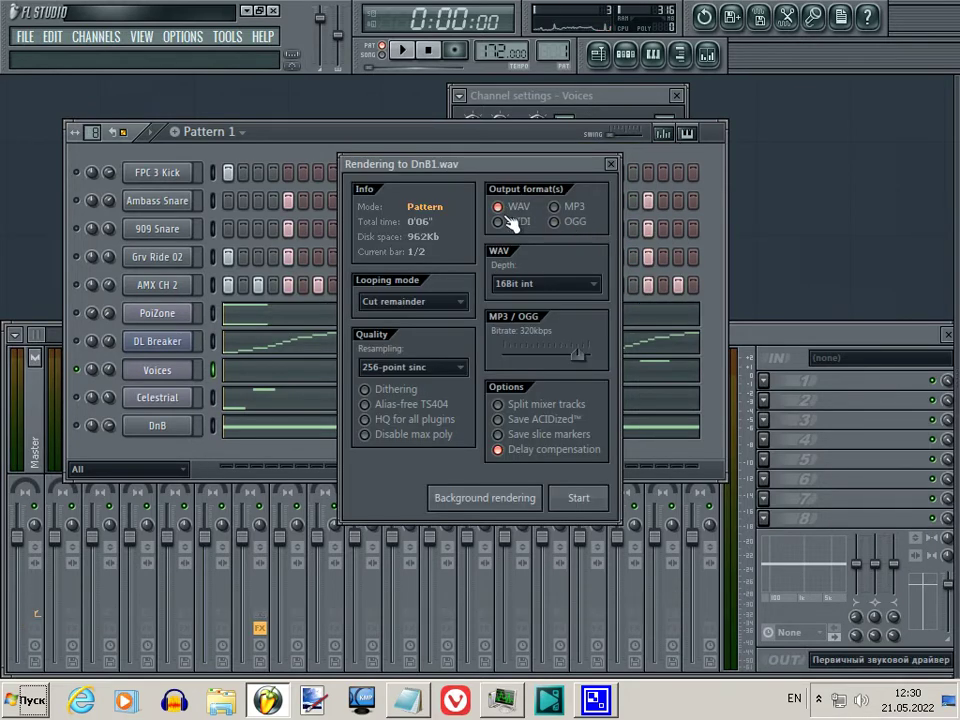
# - Render the pattern to DnB1.wav and mute the Voices channel
pyautogui.click(578, 497)
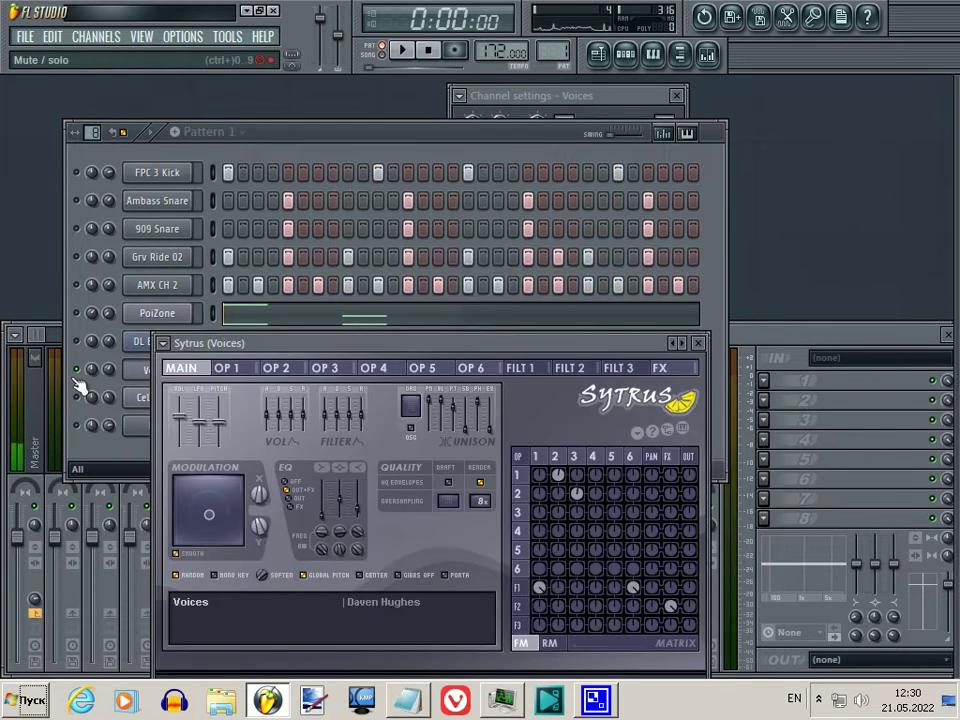
pyautogui.click(88, 386)
# - Copy the Voices channel's volume value and paste it onto its panning
pyautogui.rightClick(112, 378)
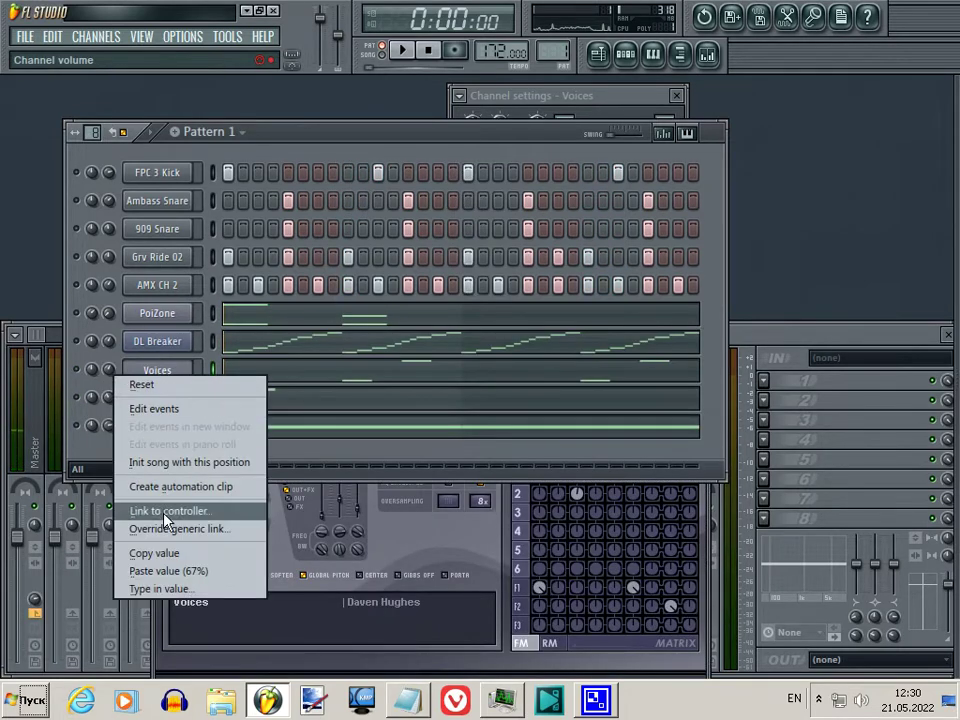
pyautogui.click(171, 553)
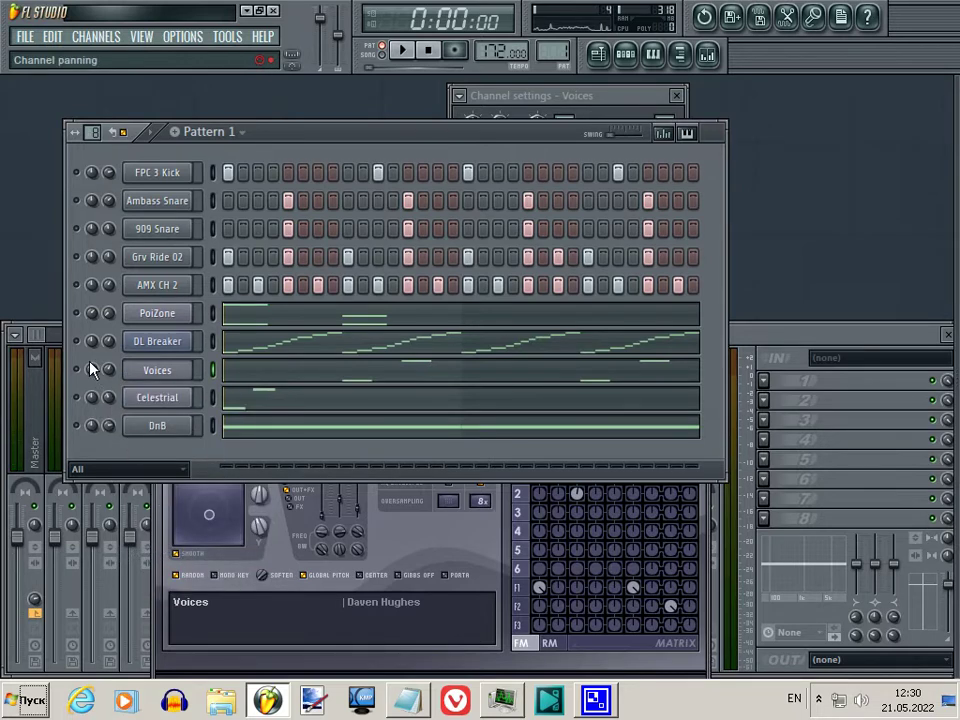
pyautogui.rightClick(88, 369)
pyautogui.click(178, 556)
# - Add the rendered DnB1 sample from the browser as a new channel and turn on its first step
pyautogui.click(679, 53)
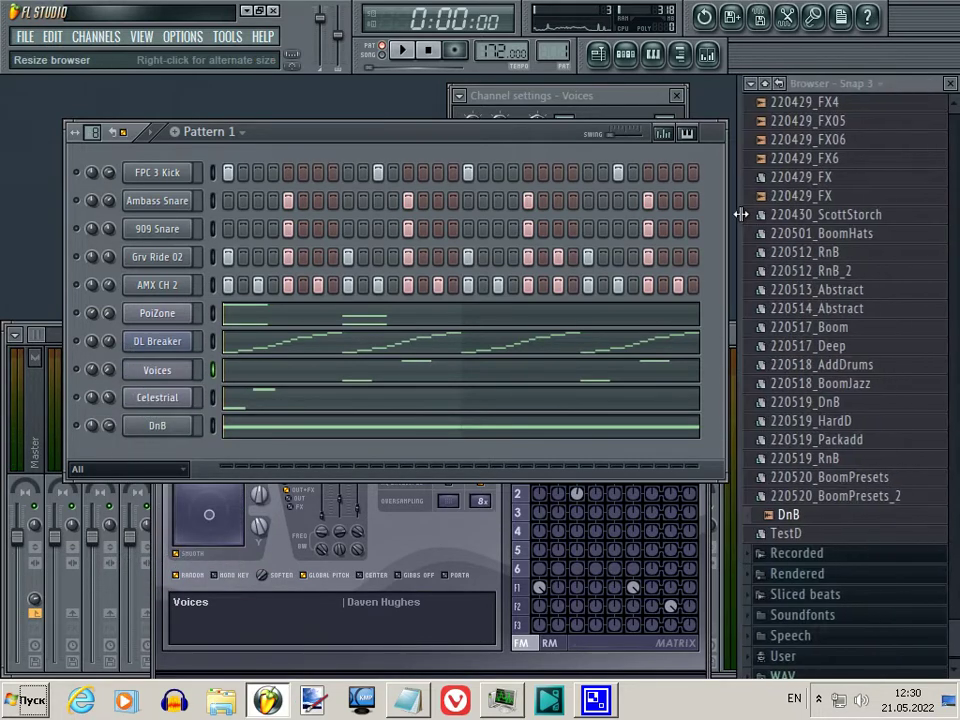
pyautogui.click(759, 90)
pyautogui.moveTo(787, 514); pyautogui.dragTo(165, 462)
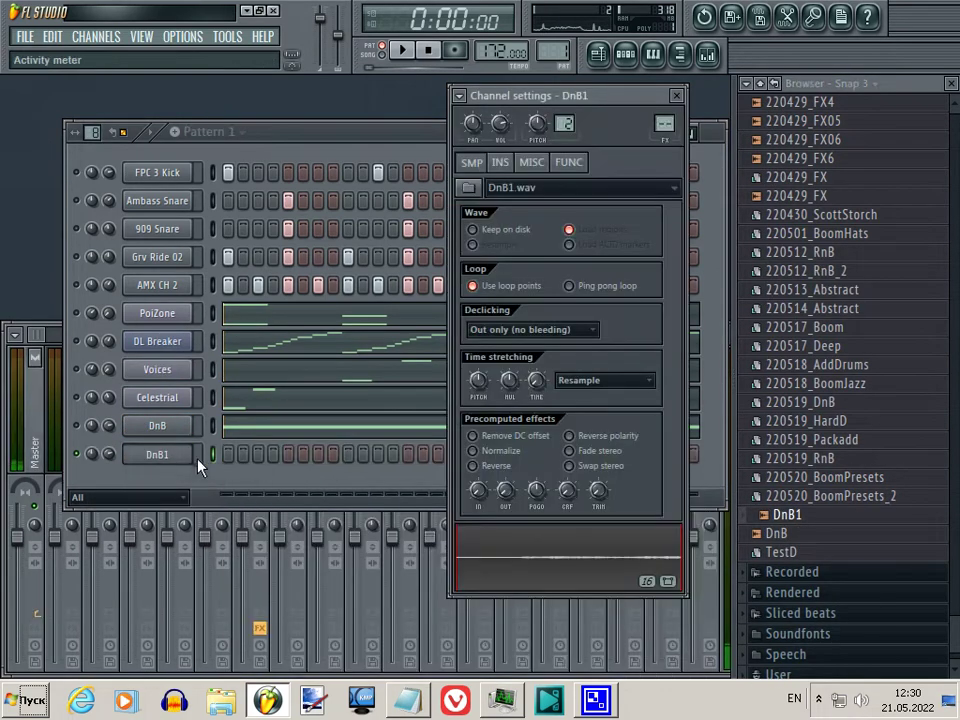
pyautogui.click(227, 455)
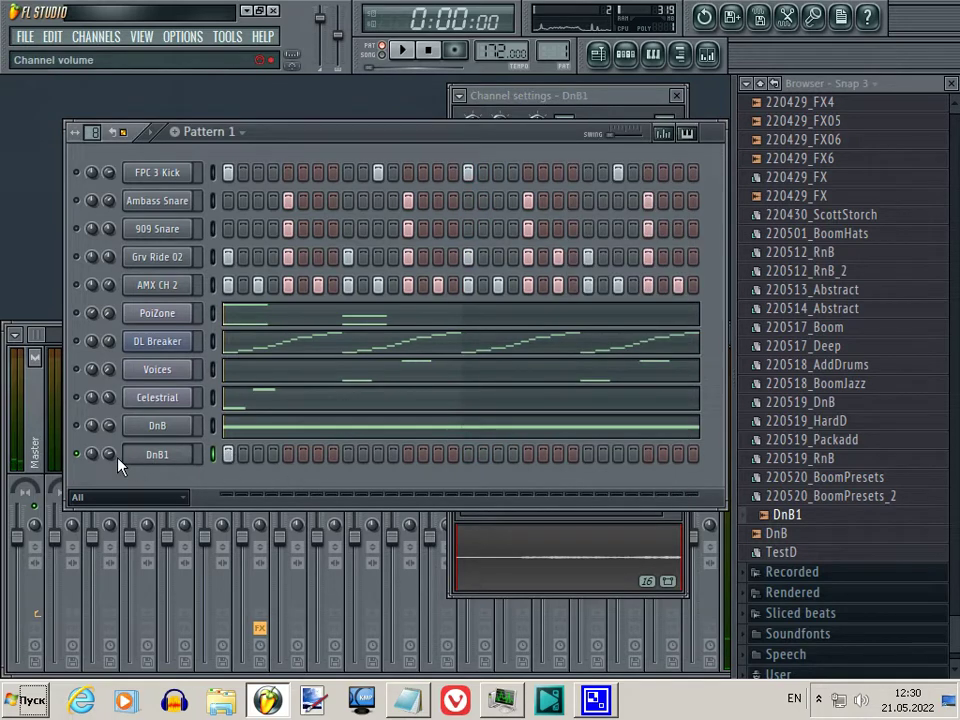
# - Route the DnB1 channel to mixer track 9 and play the pattern
pyautogui.click(156, 455)
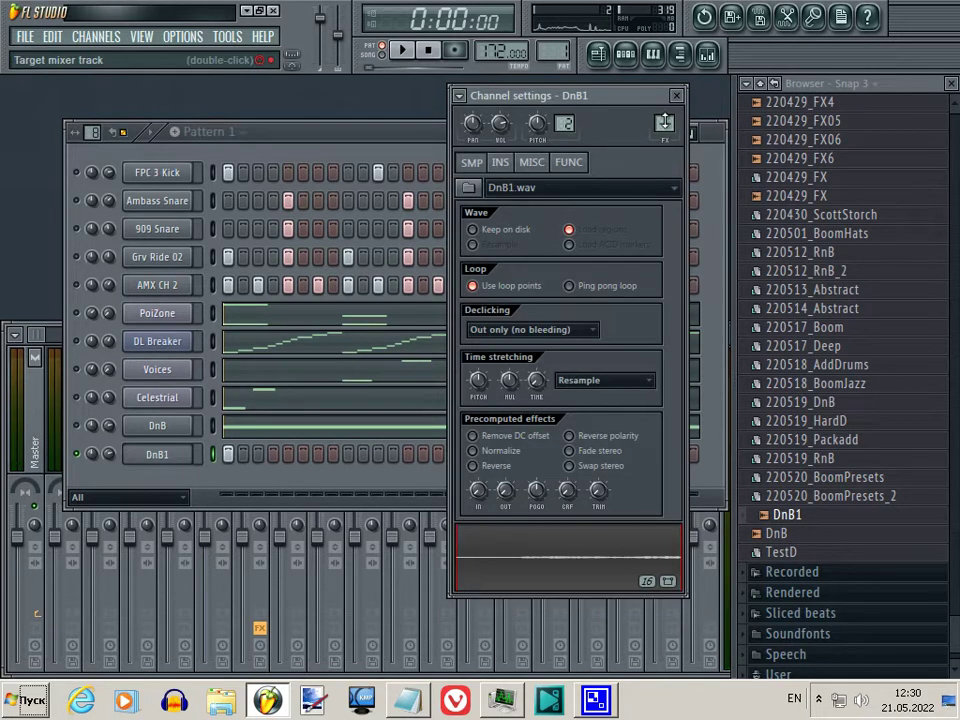
pyautogui.doubleClick(664, 122)
pyautogui.scroll(9, 664, 122)
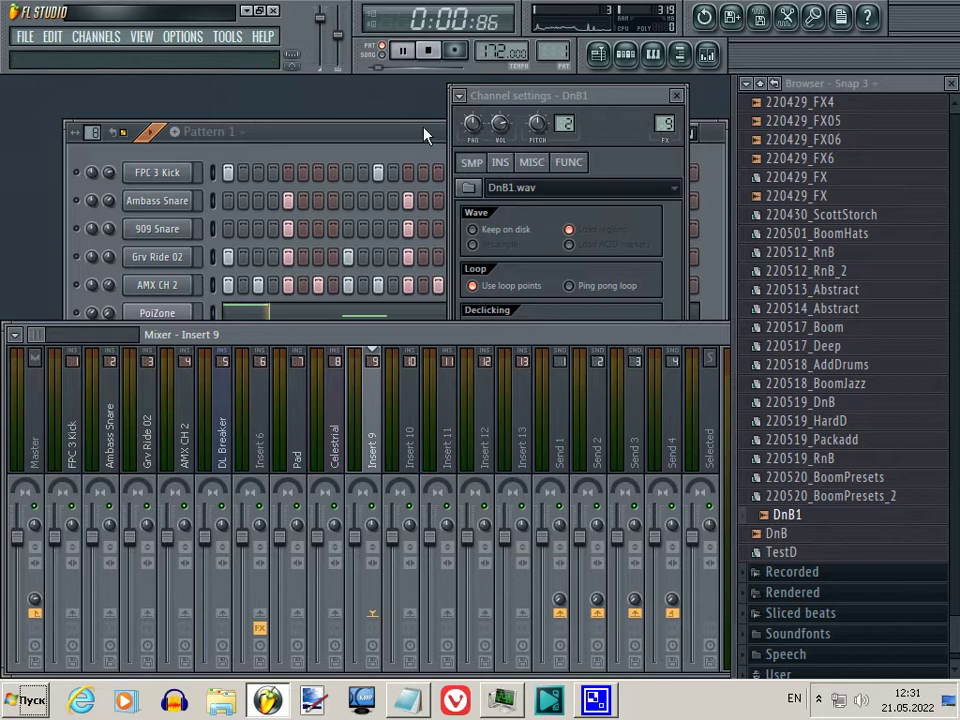
pyautogui.click(432, 135)
# - Switch the DnB1 channel to piano roll notes and play the pattern to check them
pyautogui.rightClick(160, 455)
pyautogui.click(220, 402)
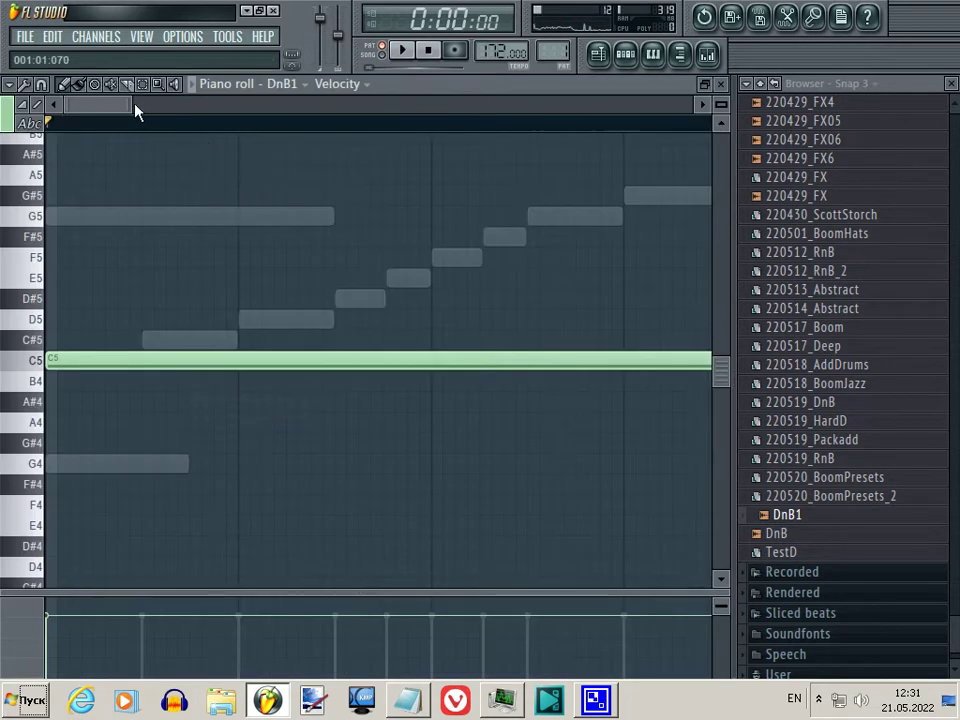
pyautogui.moveTo(132, 106); pyautogui.dragTo(574, 101)
pyautogui.press('space')
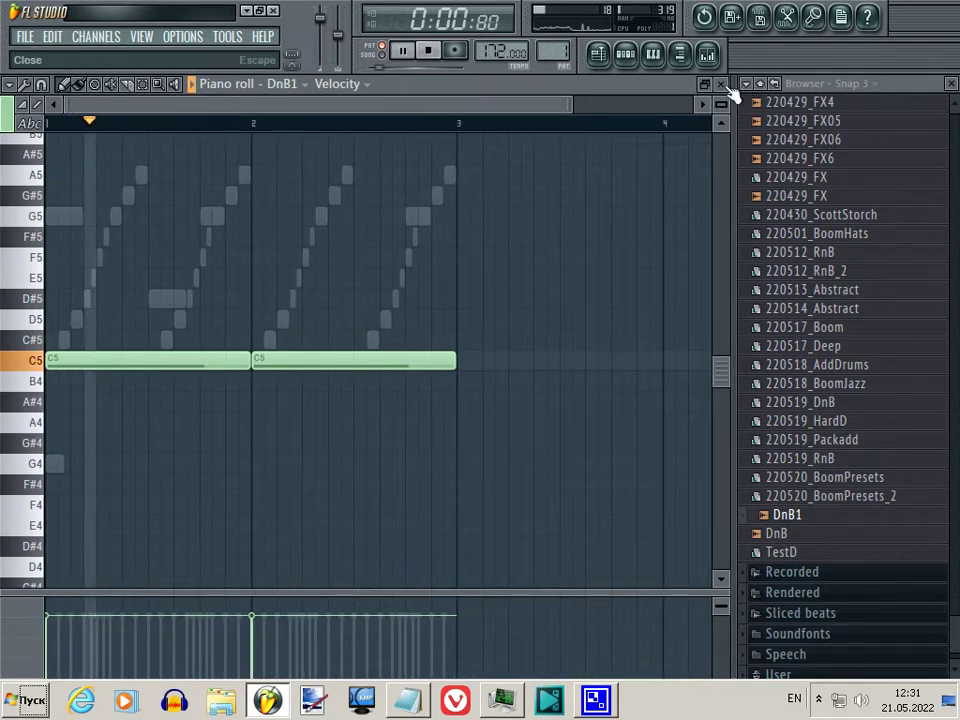
pyautogui.click(722, 85)
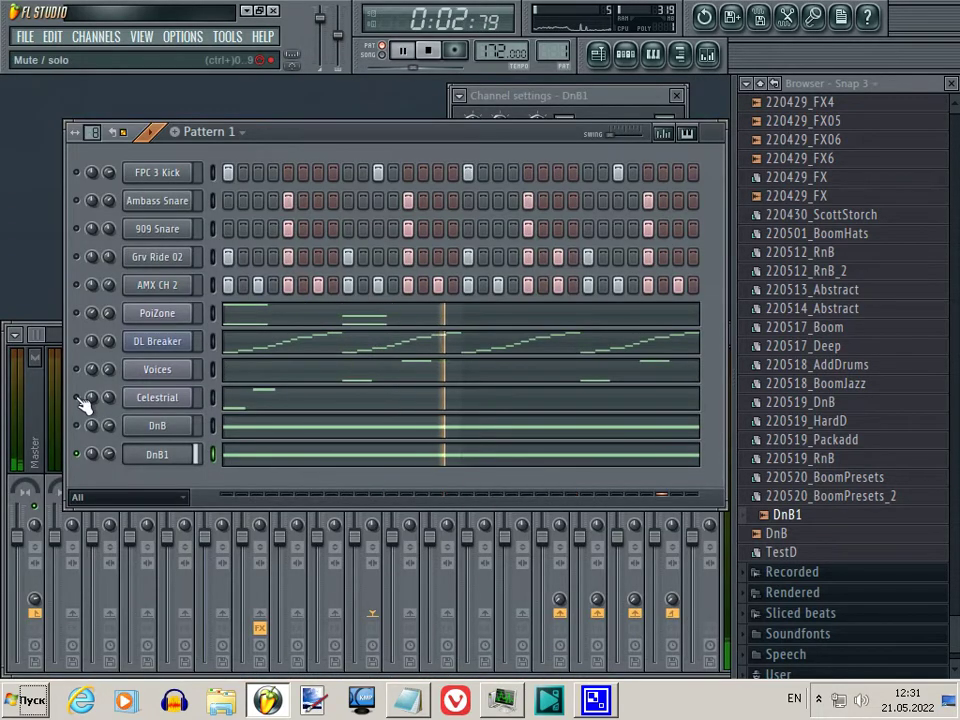
pyautogui.press('space')
# - Delete DnB1's second C5 note, extend the first one to two full bars, and play the result
pyautogui.click(475, 458)
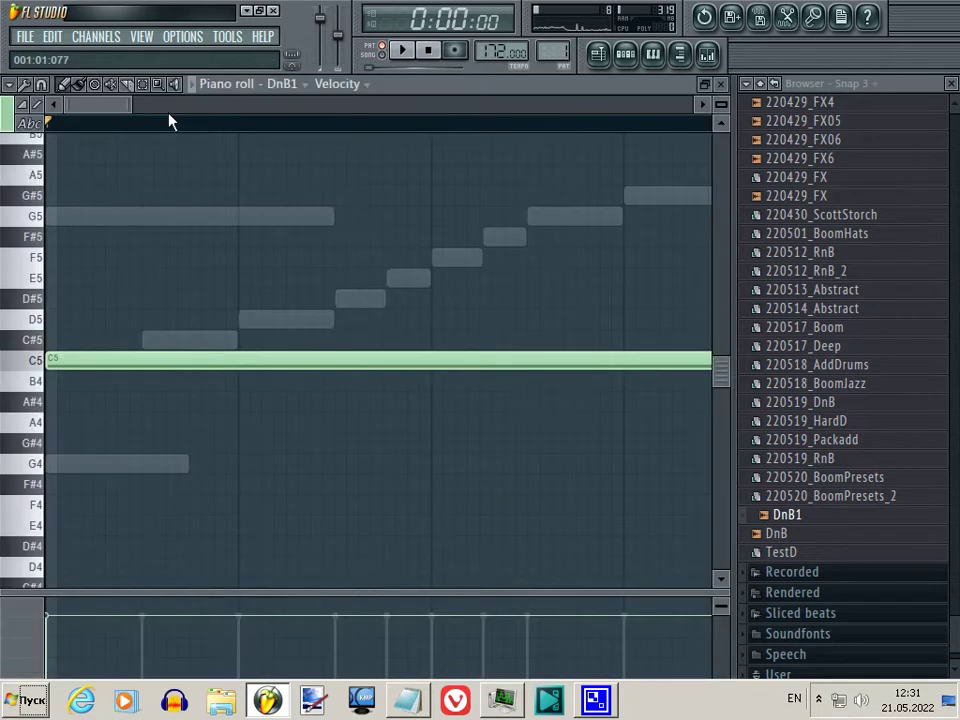
pyautogui.moveTo(126, 100); pyautogui.dragTo(452, 100)
pyautogui.rightClick(333, 362)
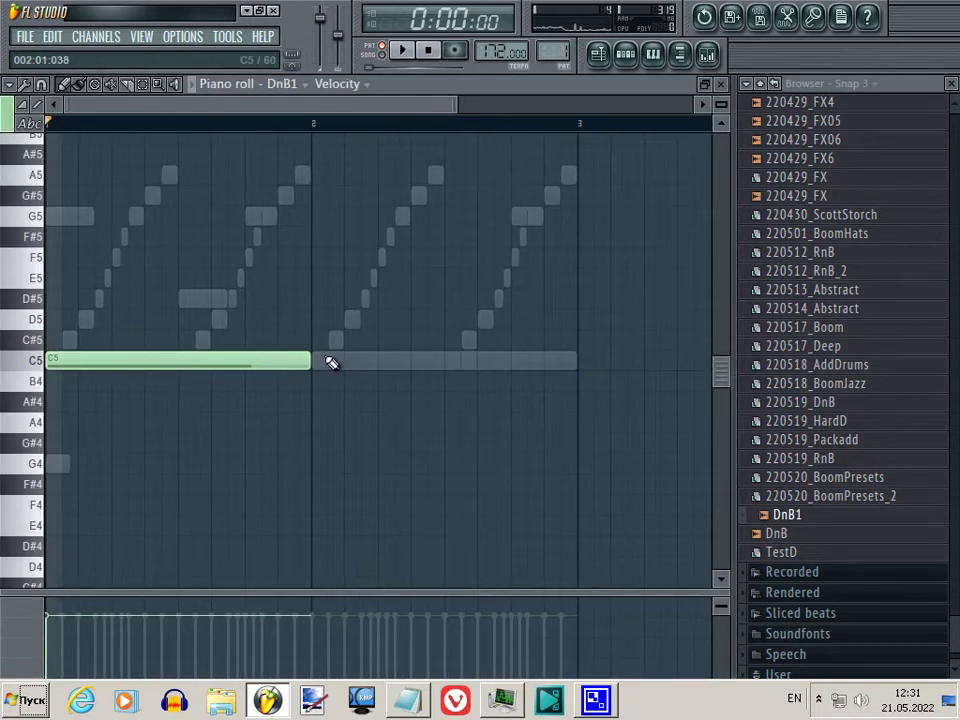
pyautogui.moveTo(307, 360); pyautogui.dragTo(561, 365)
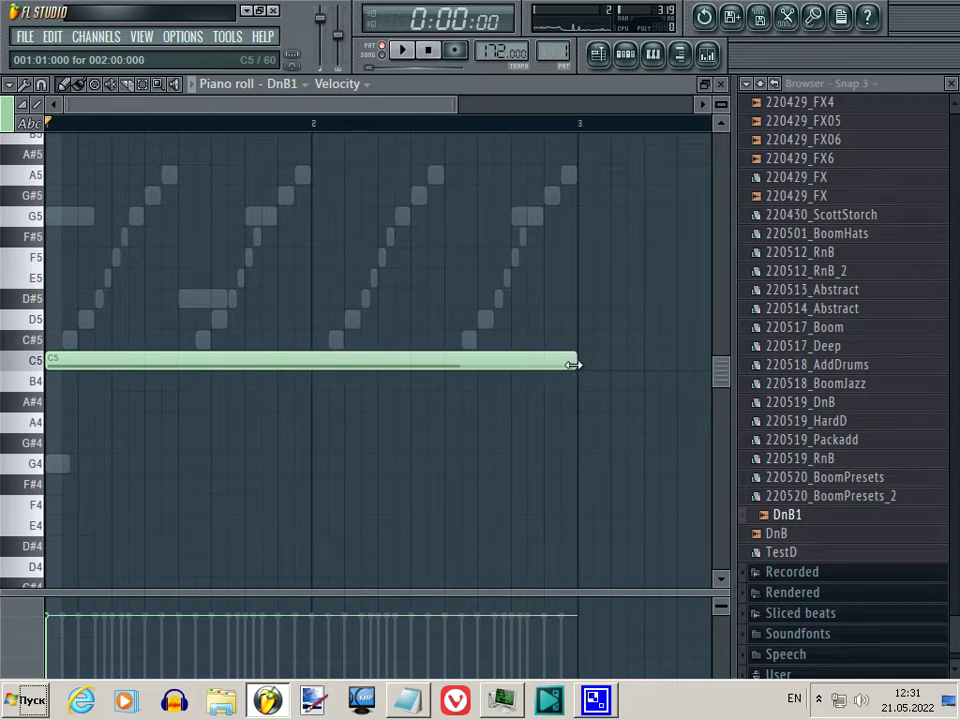
pyautogui.press('space')
pyautogui.click(720, 84)
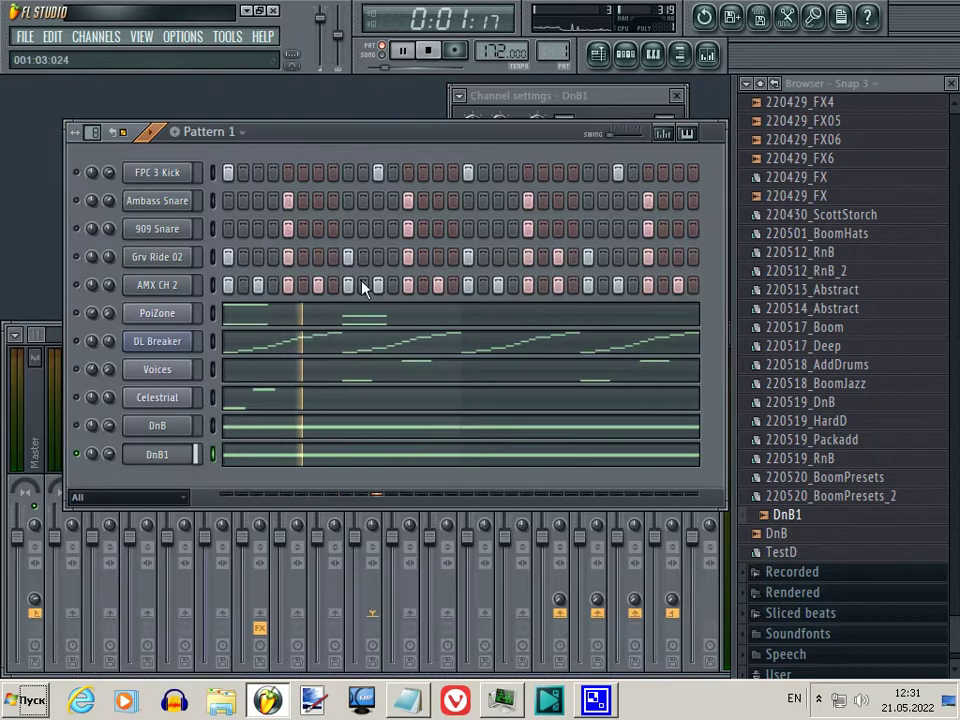
# - Unmute the DnB and Celestrial channels and set the DnB1 channel volume to about 76%
pyautogui.click(76, 425)
pyautogui.click(77, 397)
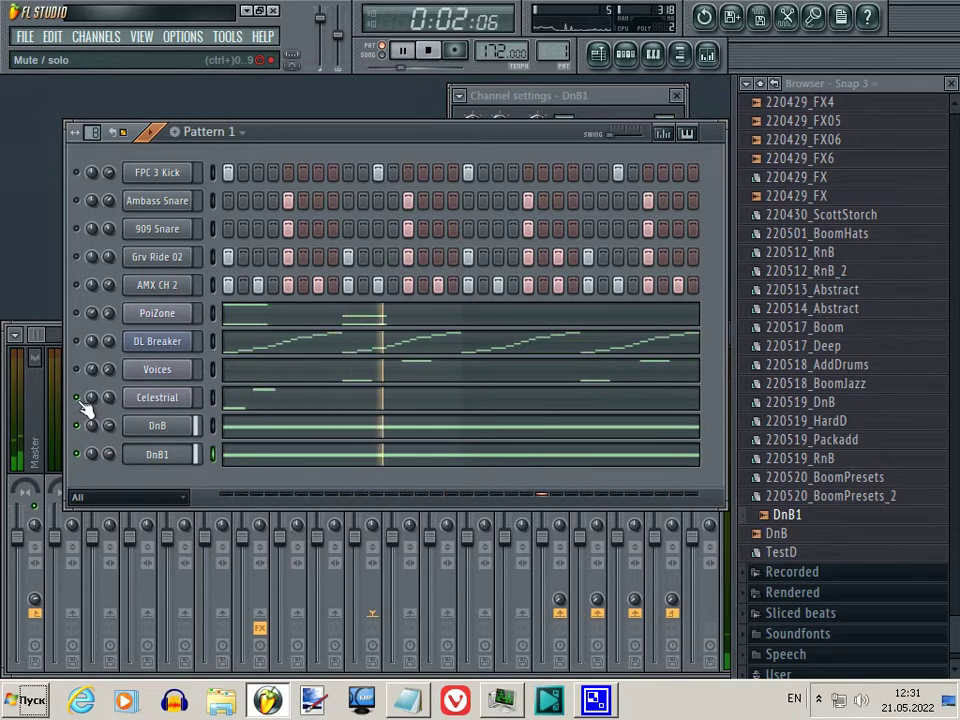
pyautogui.click(108, 455)
pyautogui.moveTo(110, 462); pyautogui.dragTo(112, 466)
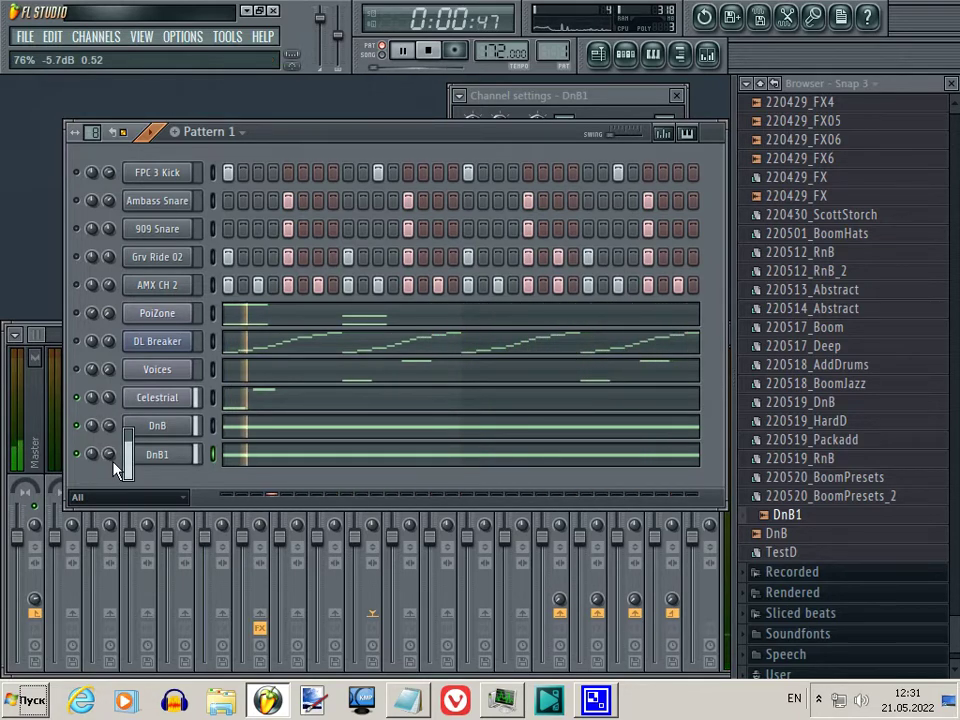
# - Hide the browser and rename mixer track Insert 9 as Voice
pyautogui.click(172, 461)
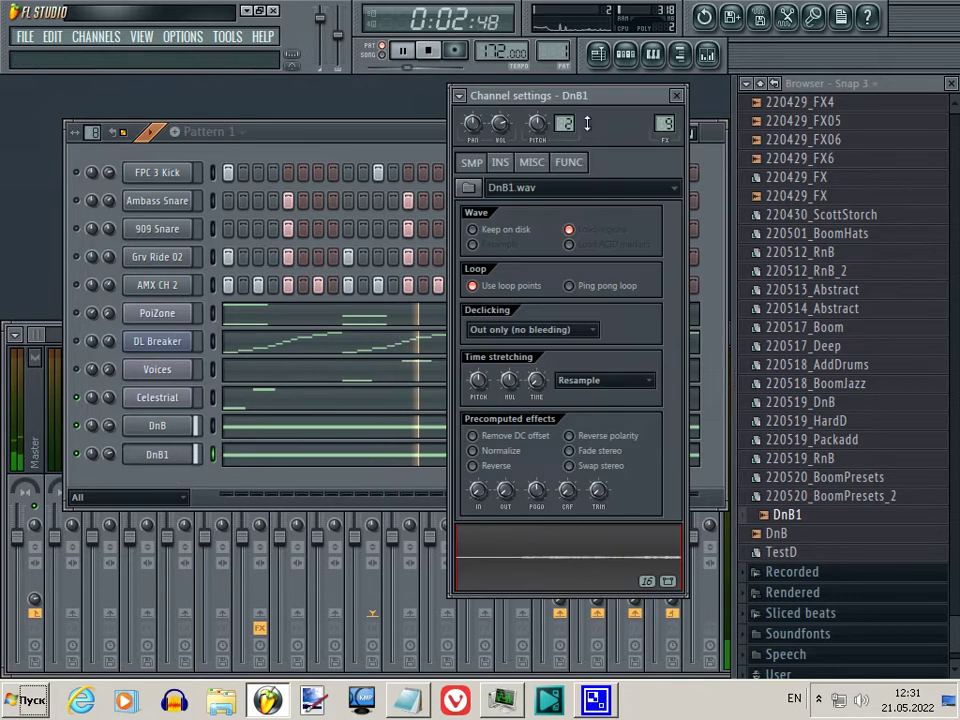
pyautogui.moveTo(744, 236); pyautogui.dragTo(959, 250)
pyautogui.click(429, 413)
pyautogui.rightClick(386, 348)
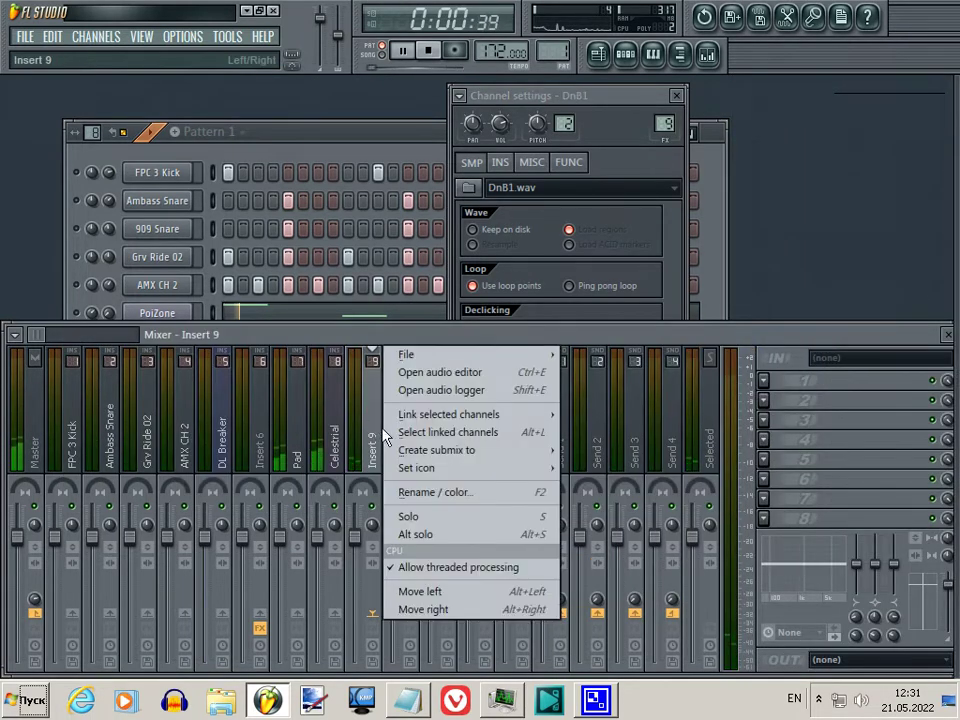
pyautogui.click(483, 494)
pyautogui.write('Voic')
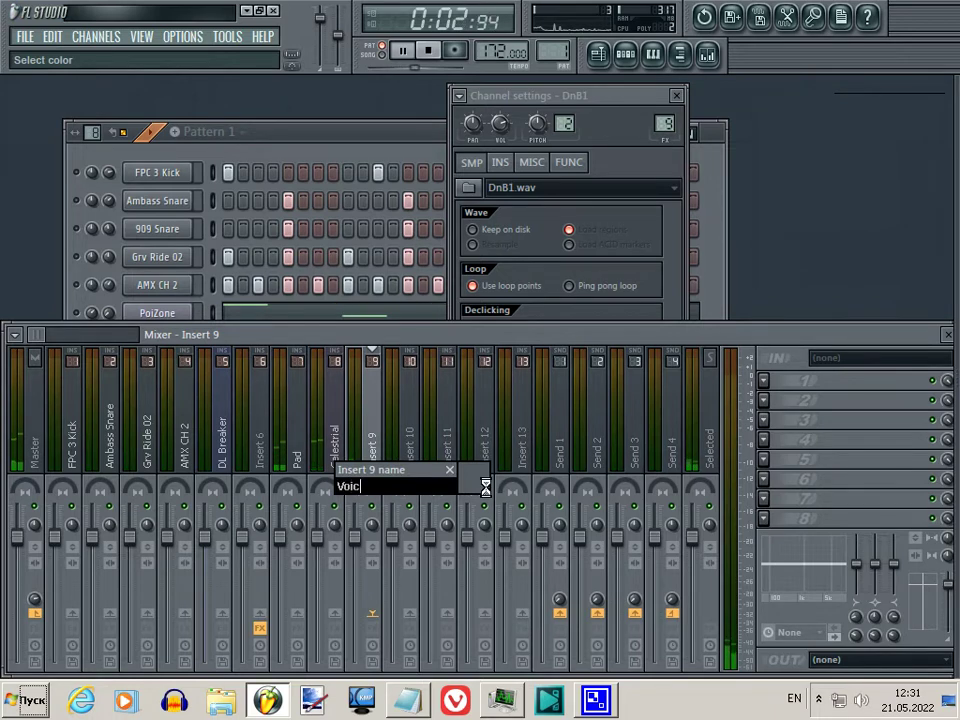
pyautogui.write('e')
pyautogui.press('Return')
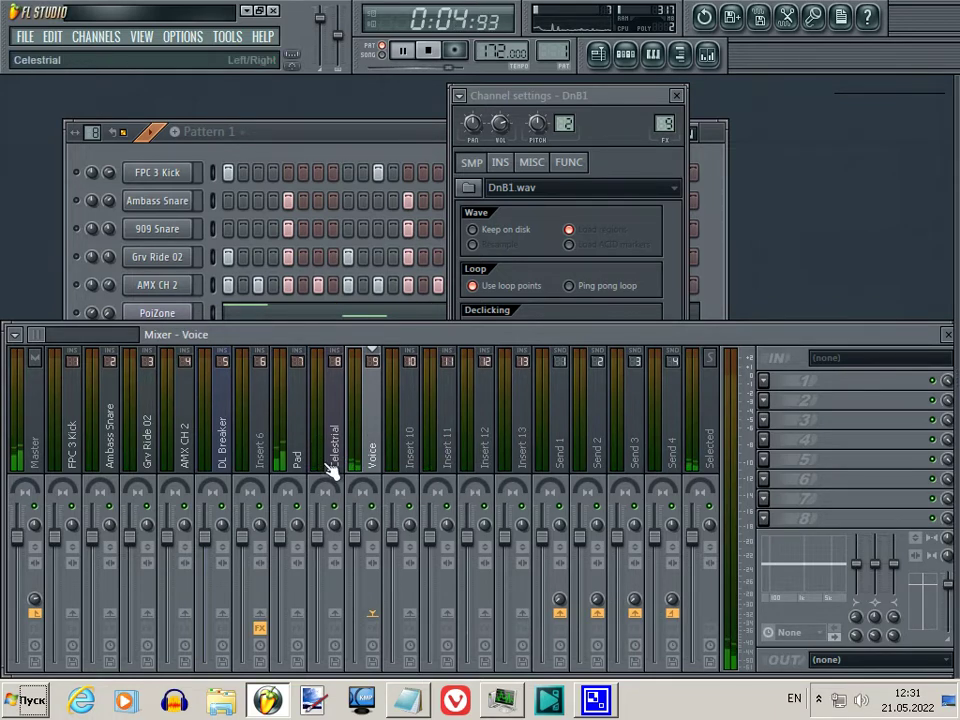
# - Move the Voices and PoiZone channels below DnB1, with Voices last in the channel order
pyautogui.click(346, 148)
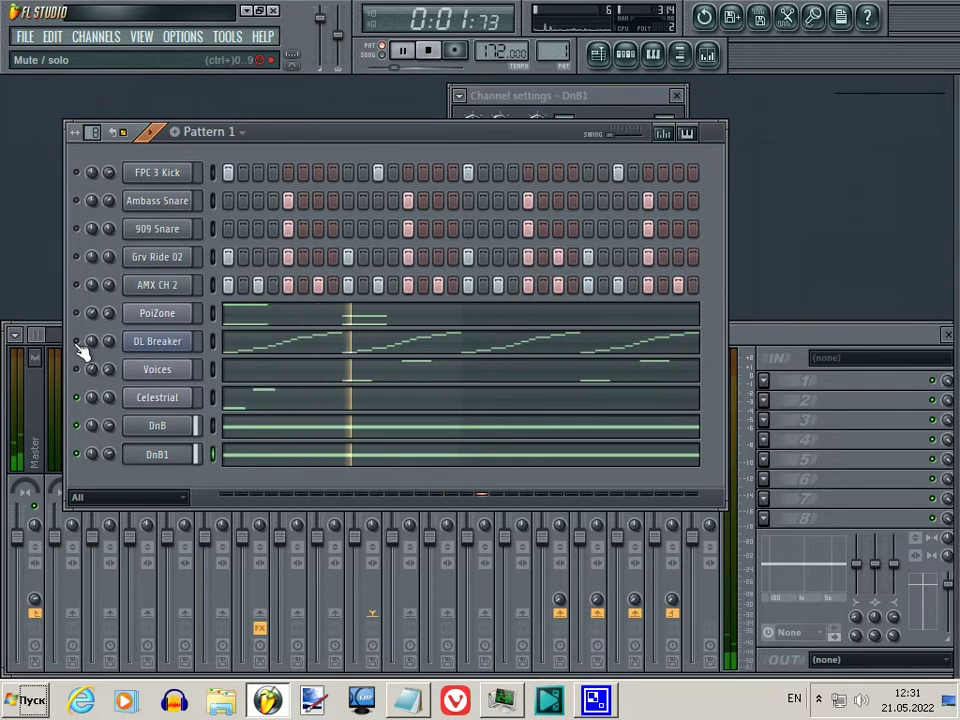
pyautogui.click(213, 399)
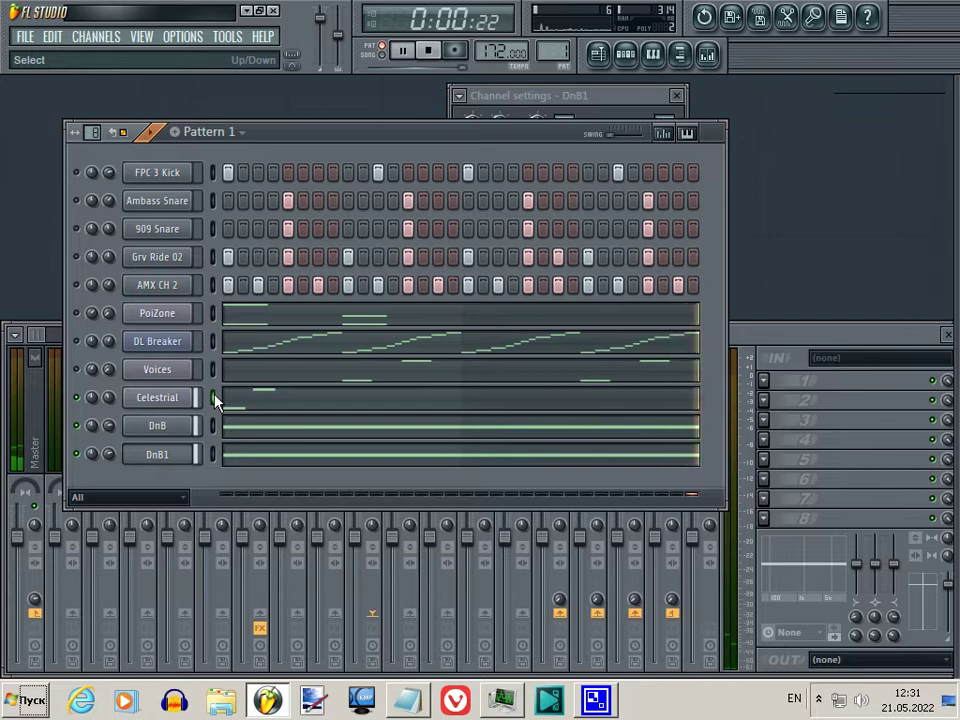
pyautogui.click(214, 371)
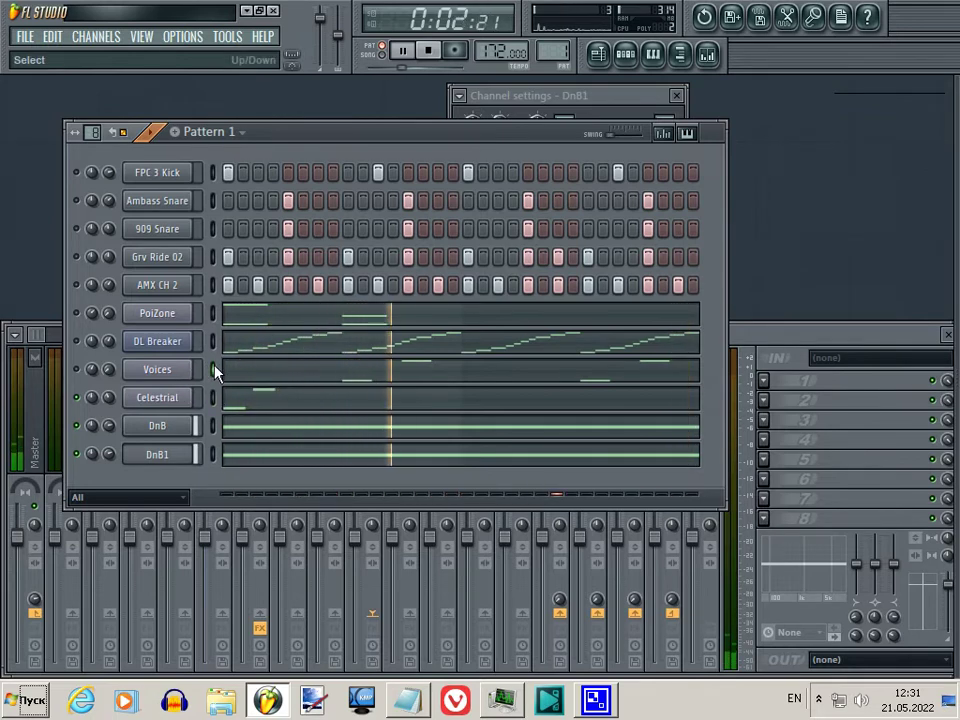
pyautogui.hotkey('alt', 'Down')
pyautogui.hotkey('alt', 'Down')
pyautogui.hotkey('alt', 'Down')
pyautogui.click(214, 315)
pyautogui.hotkey('alt', 'Down')
pyautogui.hotkey('alt', 'Down')
pyautogui.hotkey('alt', 'Down')
pyautogui.hotkey('alt', 'Down')
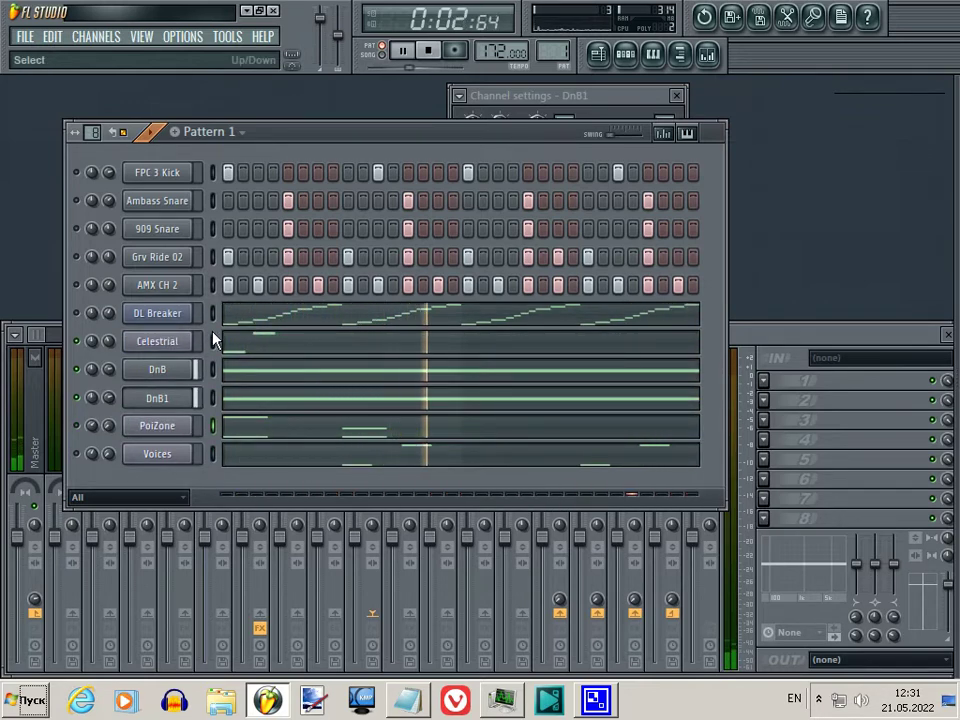
# - Insert a 3x Osc channel above DnB1, stop playback and audition a C5 note on it
pyautogui.rightClick(188, 397)
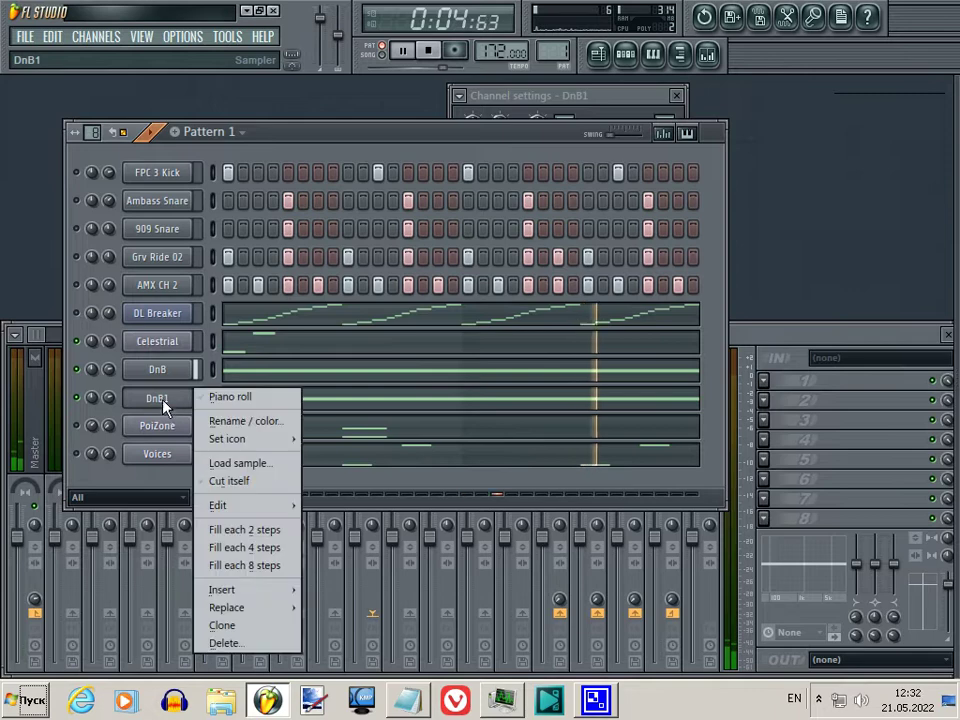
pyautogui.moveTo(278, 595)
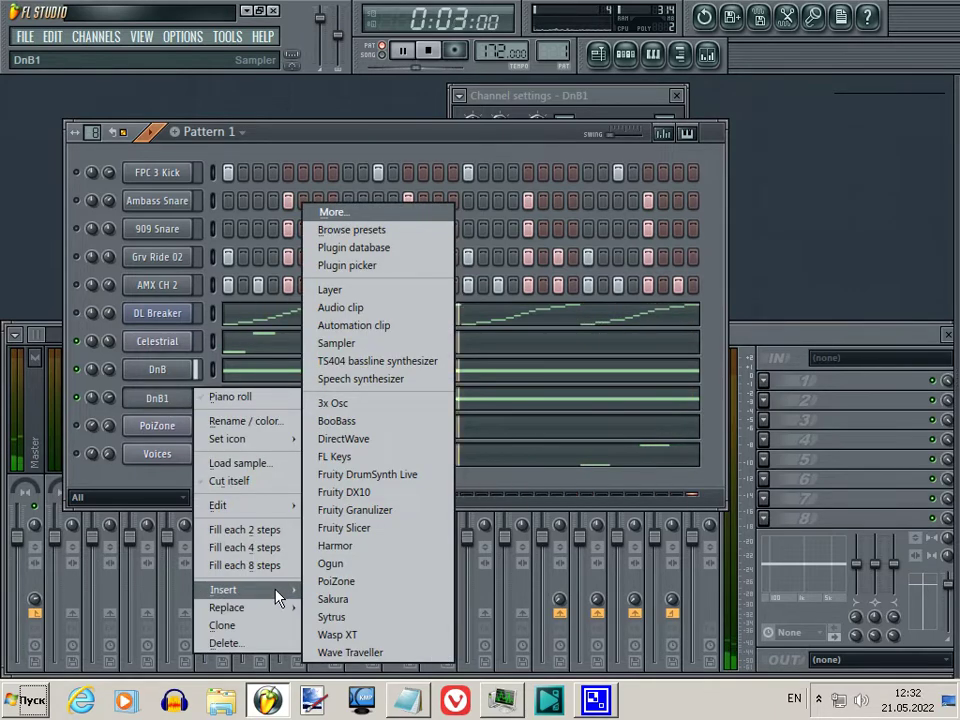
pyautogui.click(367, 410)
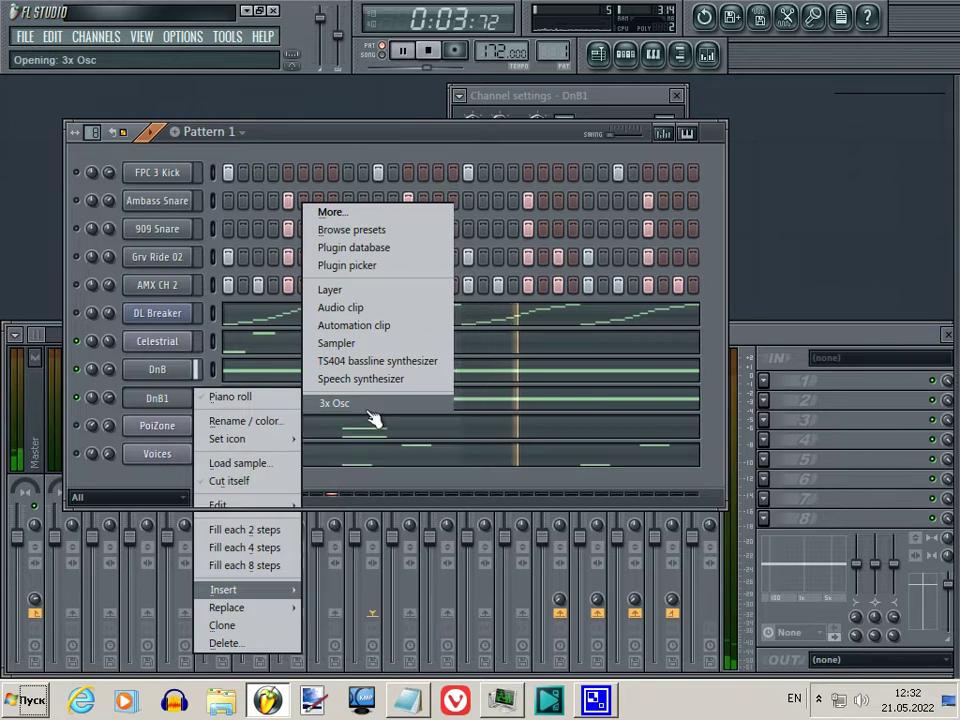
pyautogui.press('space')
pyautogui.press('z')
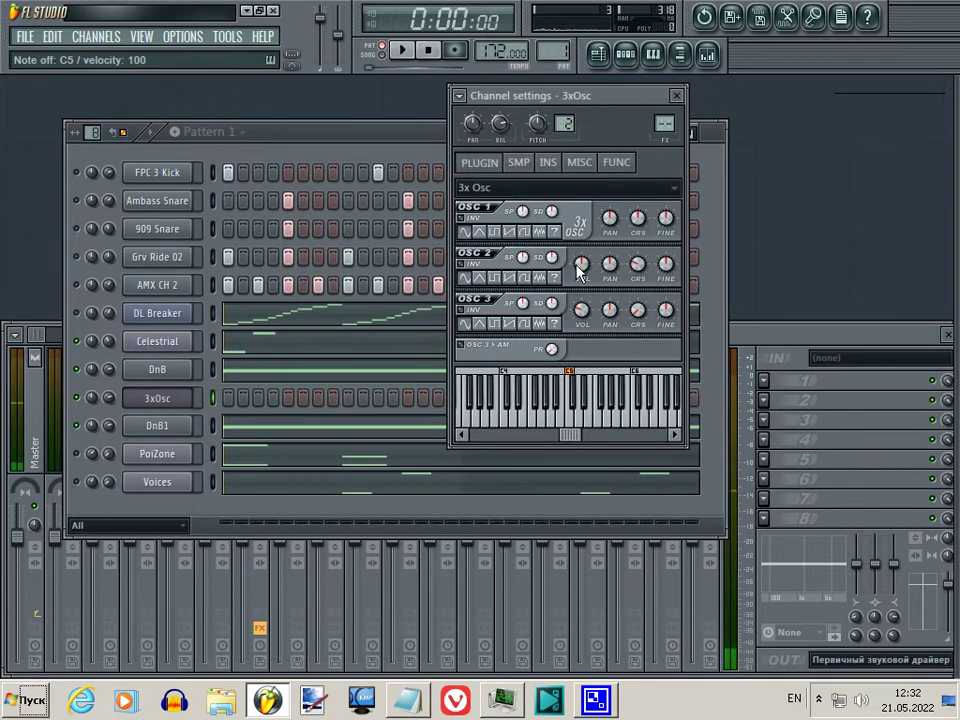
pyautogui.click(97, 405)
pyautogui.press('z')
pyautogui.press('z')
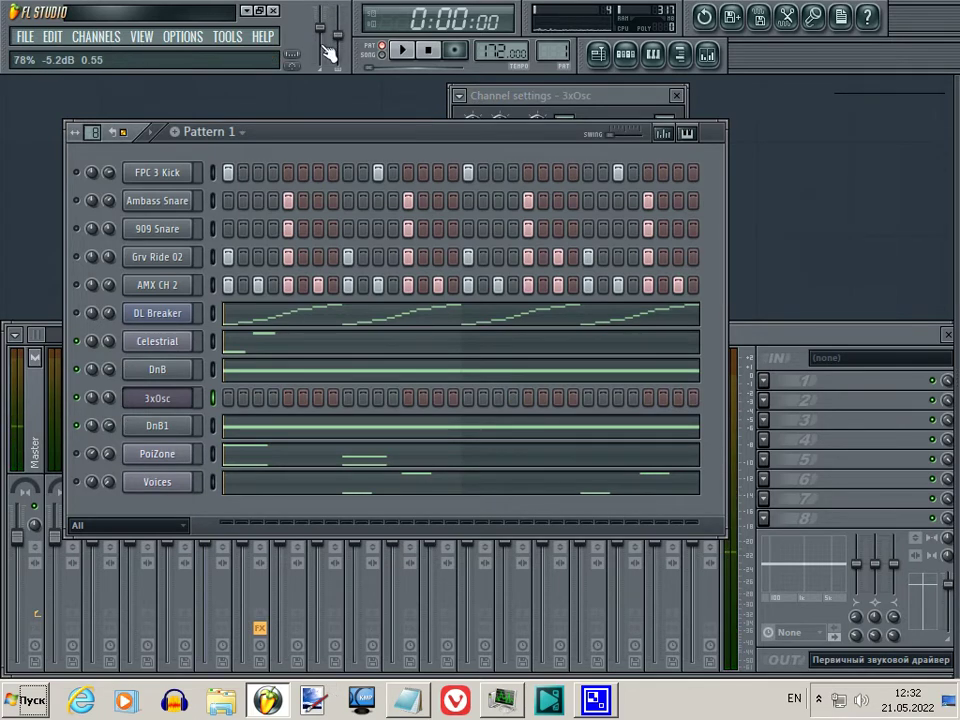
# - Raise the main volume to 86% while the pattern plays
pyautogui.press('space')
pyautogui.scroll(-1, 332, 51)
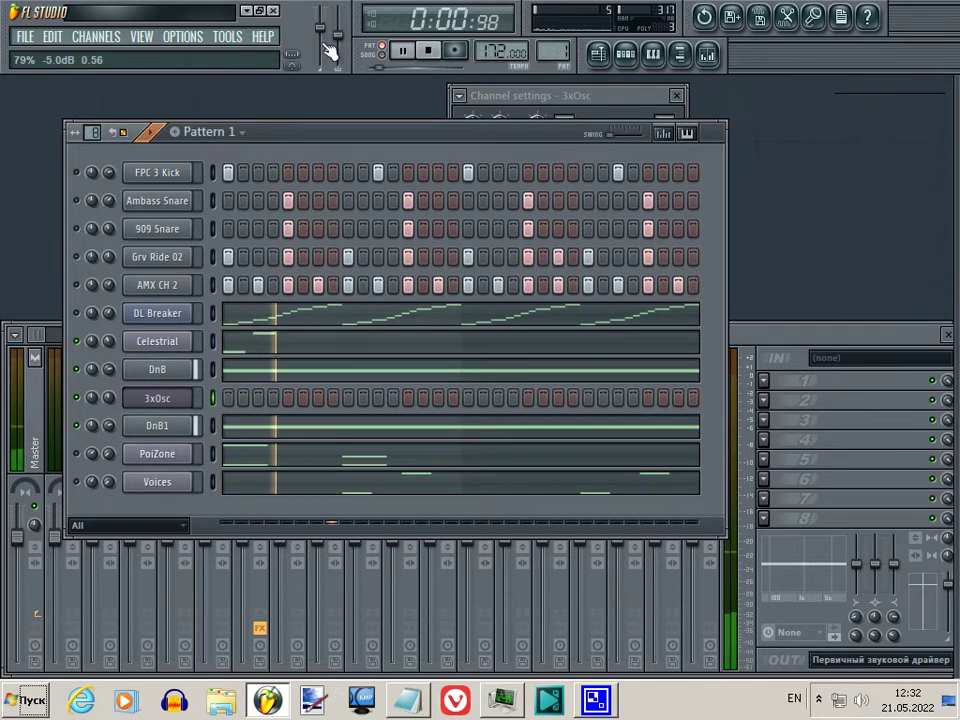
pyautogui.scroll(2, 333, 50)
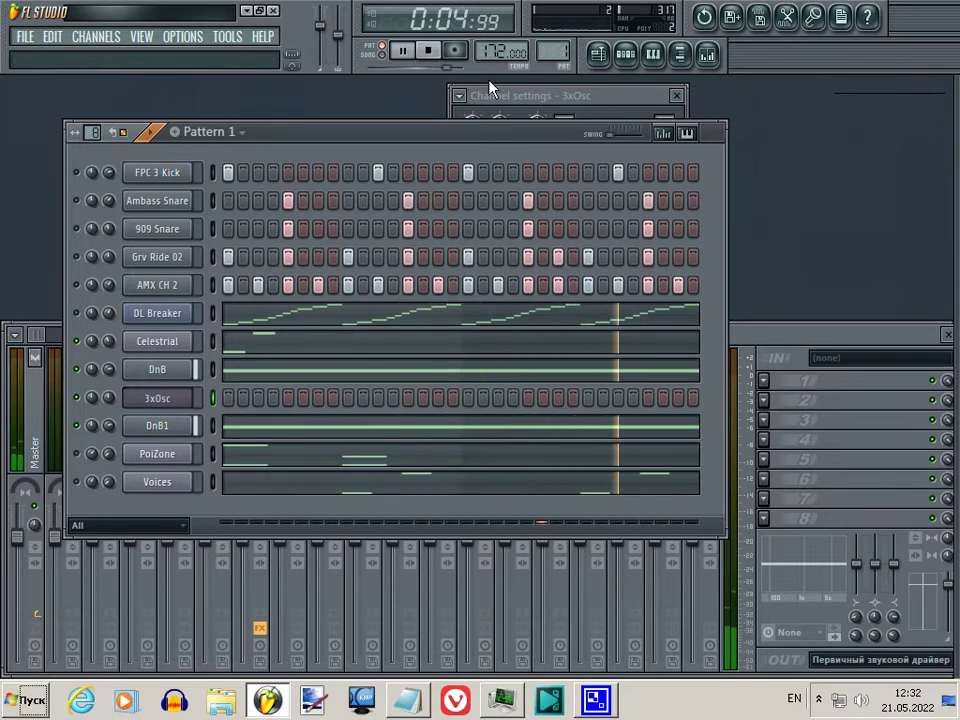
pyautogui.click(537, 96)
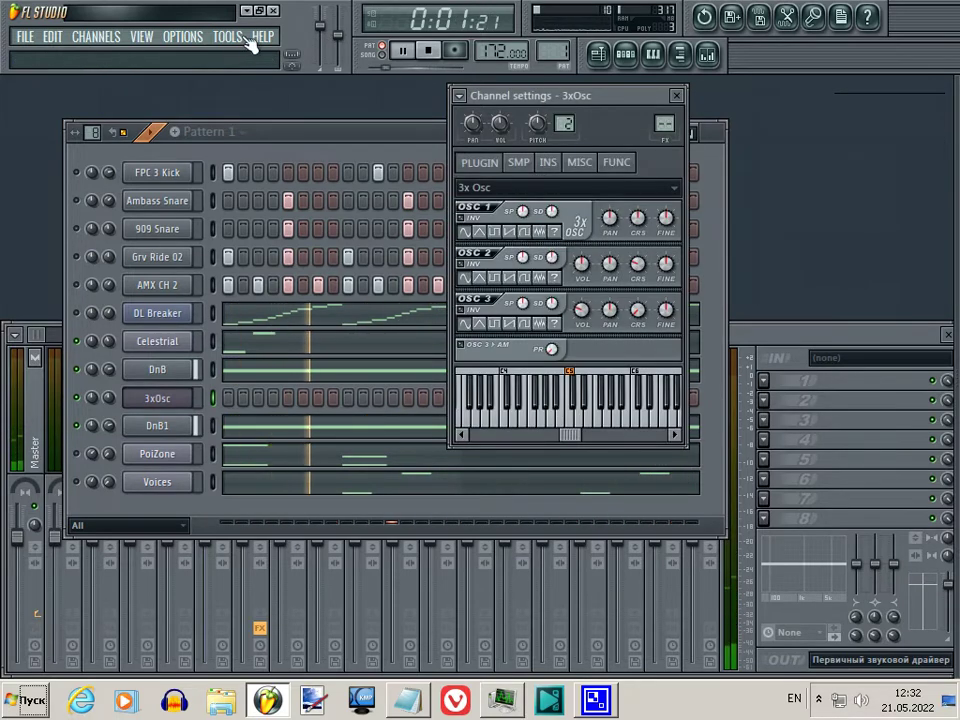
pyautogui.scroll(2, 327, 32)
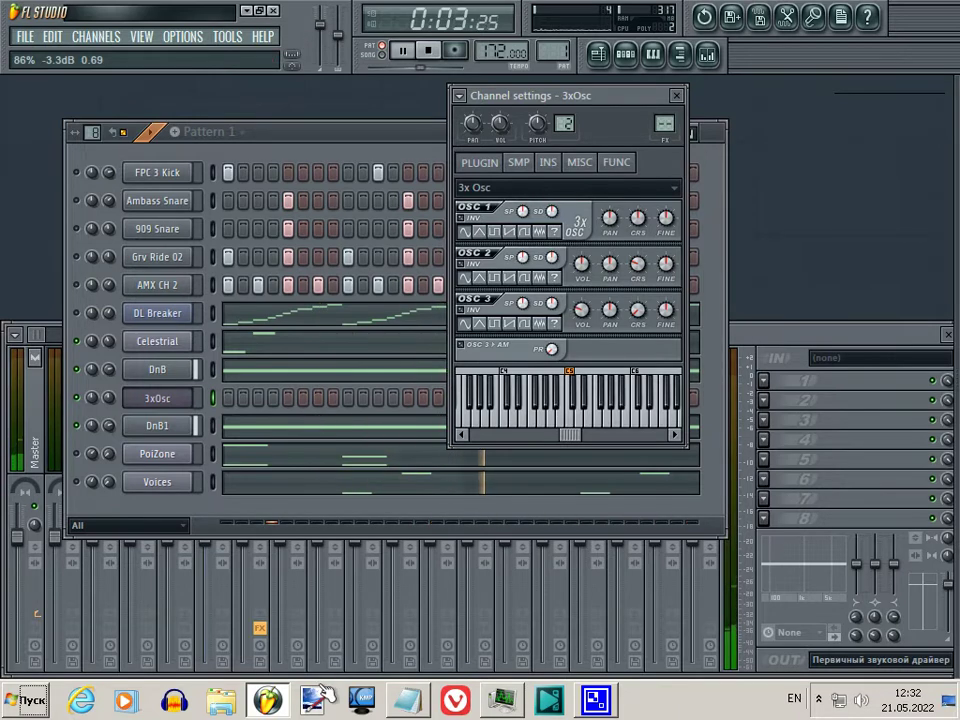
# - Look through the 3x Osc channel's sample and instrument settings, stop playback and return to its oscillators
pyautogui.click(519, 163)
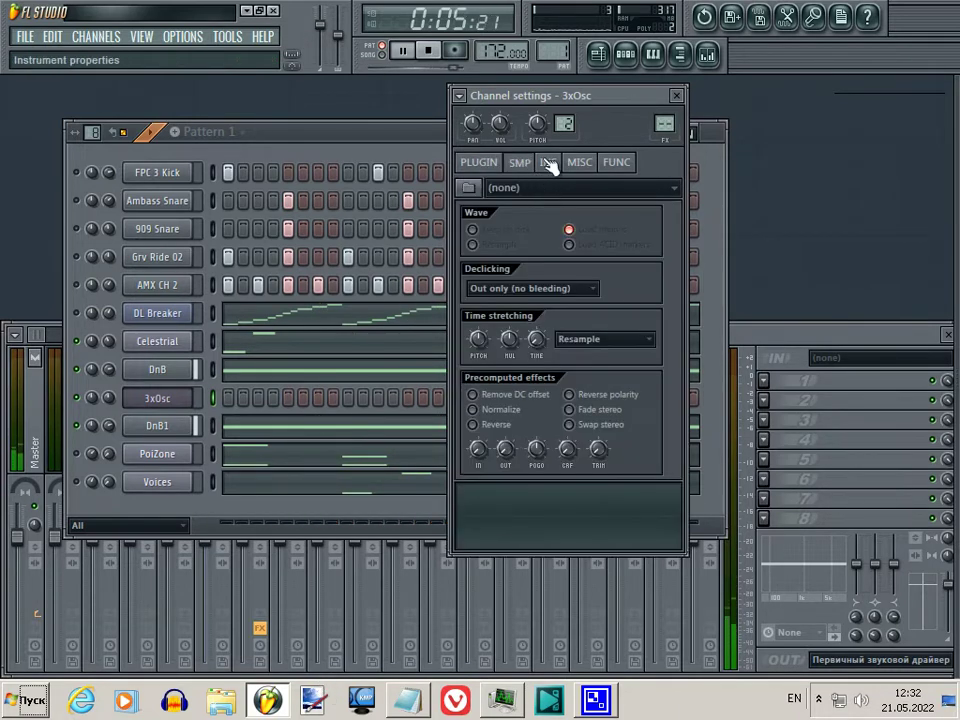
pyautogui.click(549, 163)
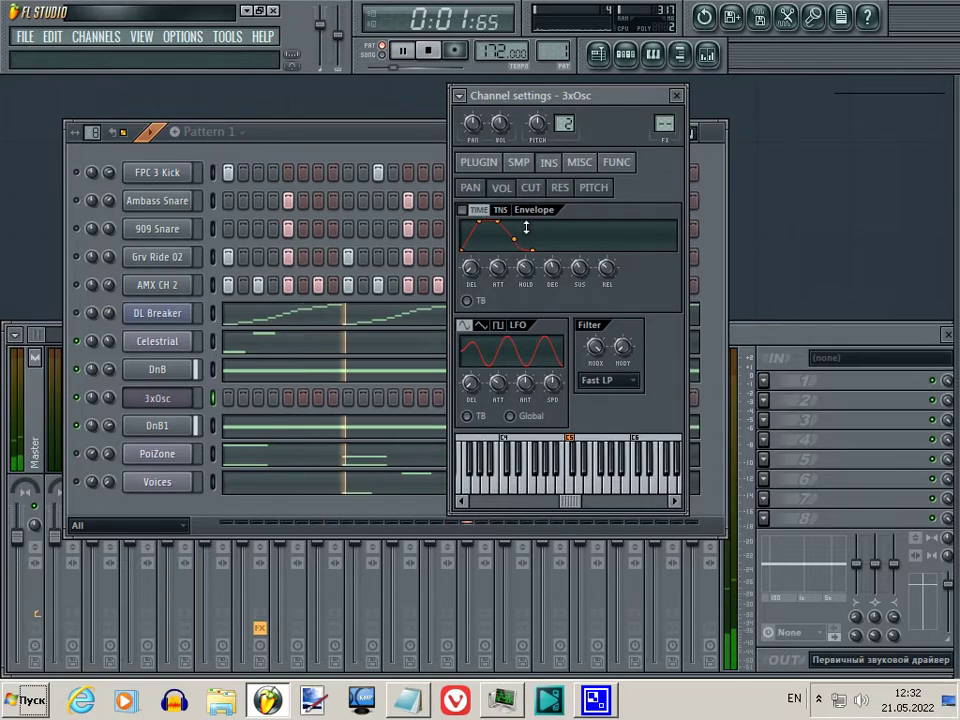
pyautogui.press('space')
pyautogui.click(477, 166)
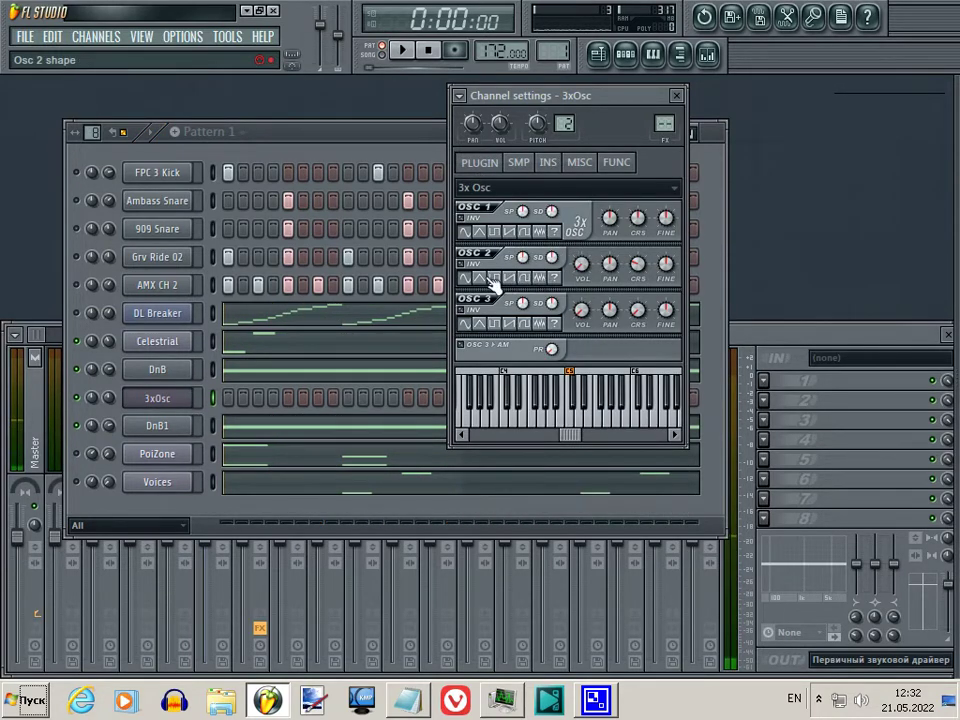
# - Set oscillator 2's volume to 24% while auditioning C5 notes
pyautogui.press('z')
pyautogui.press('z')
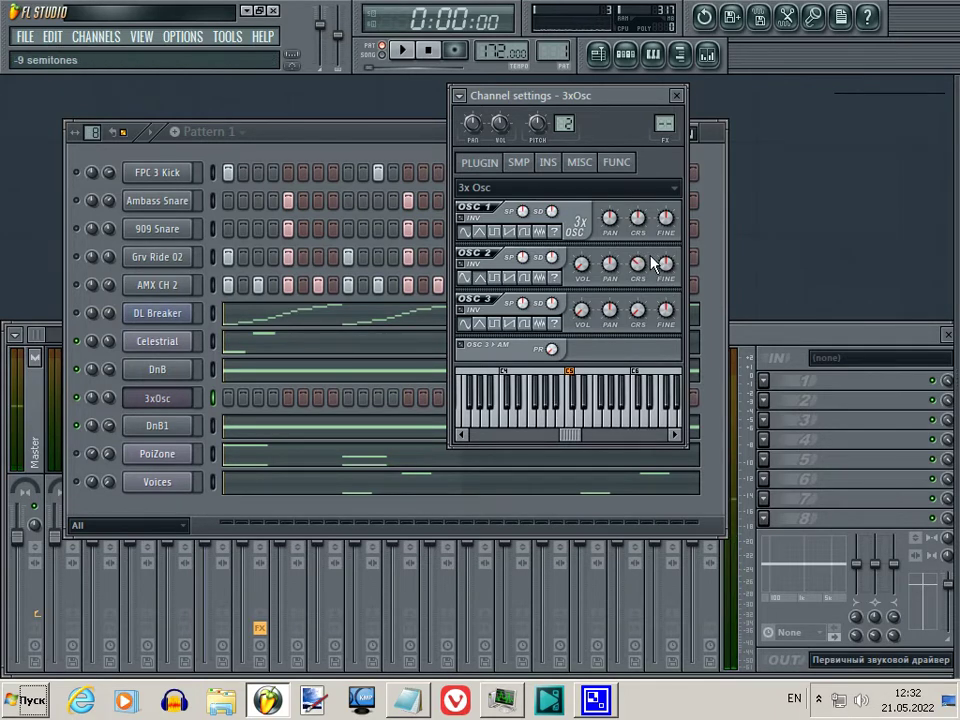
pyautogui.press('z')
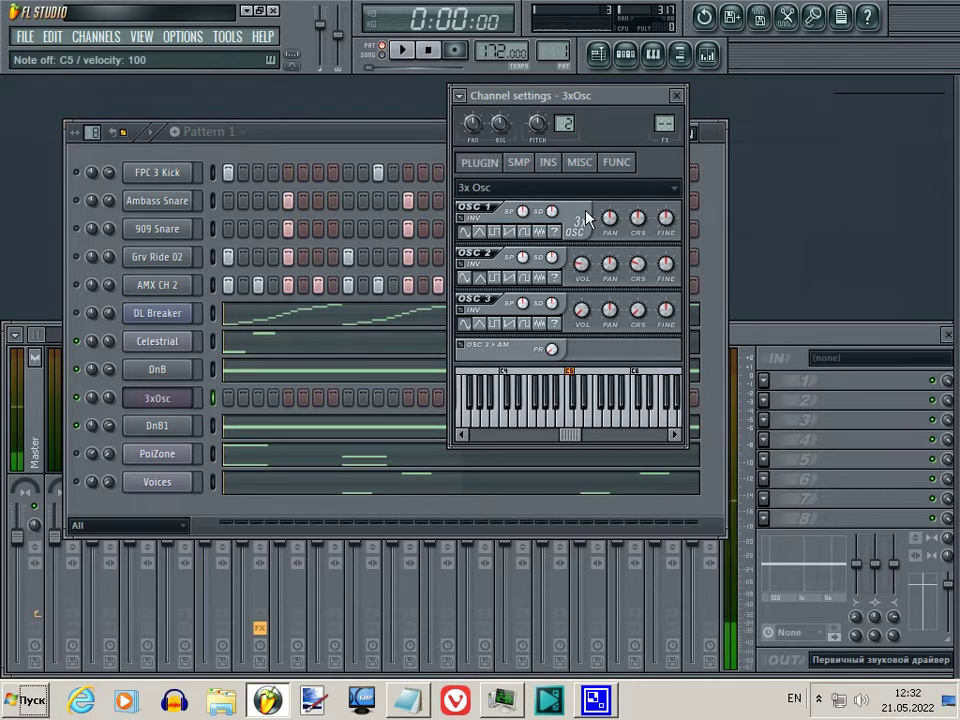
pyautogui.scroll(3, 590, 219)
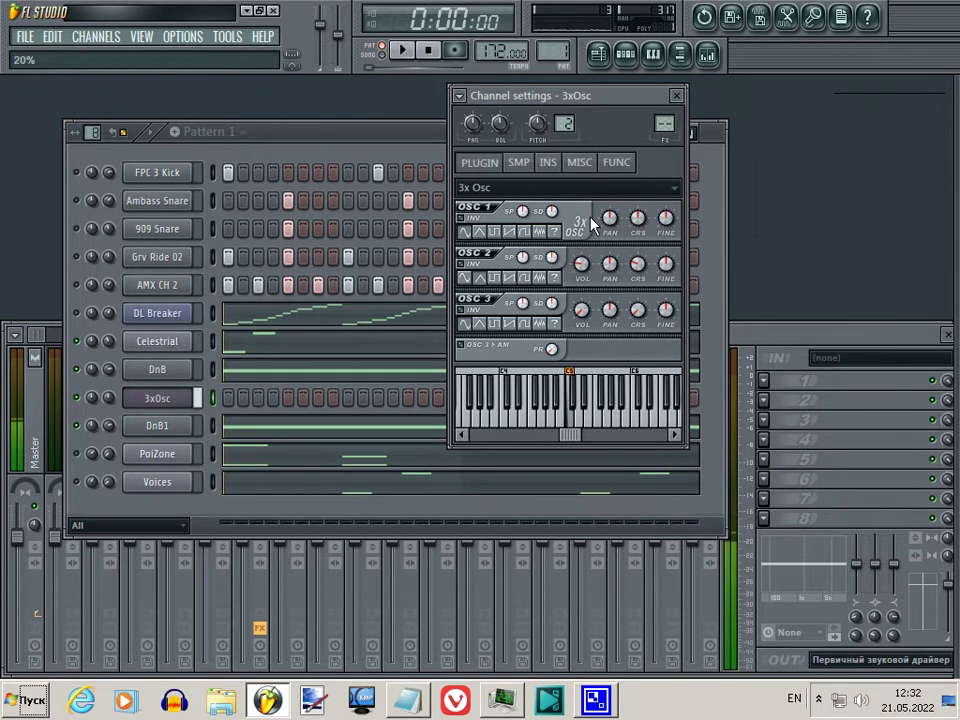
pyautogui.press('z')
pyautogui.scroll(2, 597, 213)
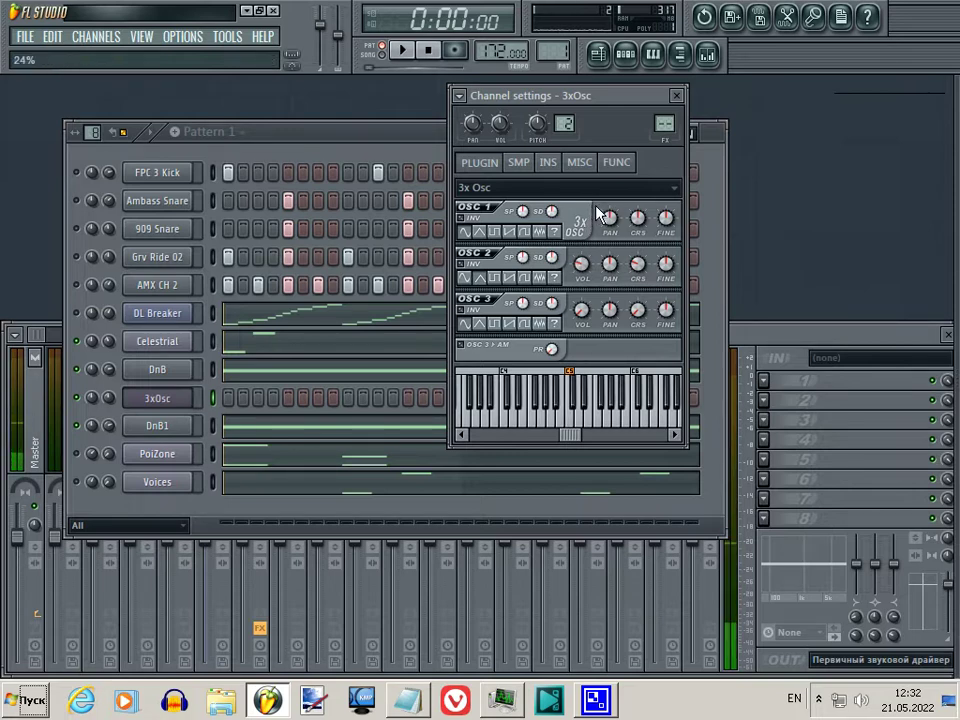
# - Open the 3xOsc piano roll, show both bars and place a one-step C5 note at the start of bar 1
pyautogui.click(548, 165)
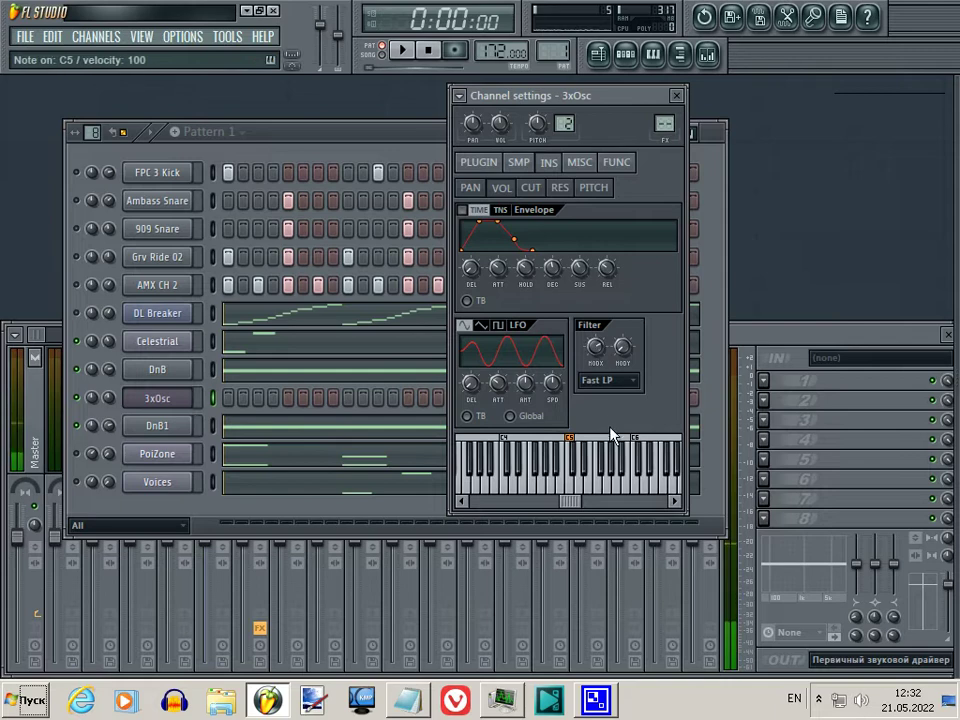
pyautogui.rightClick(190, 398)
pyautogui.click(222, 396)
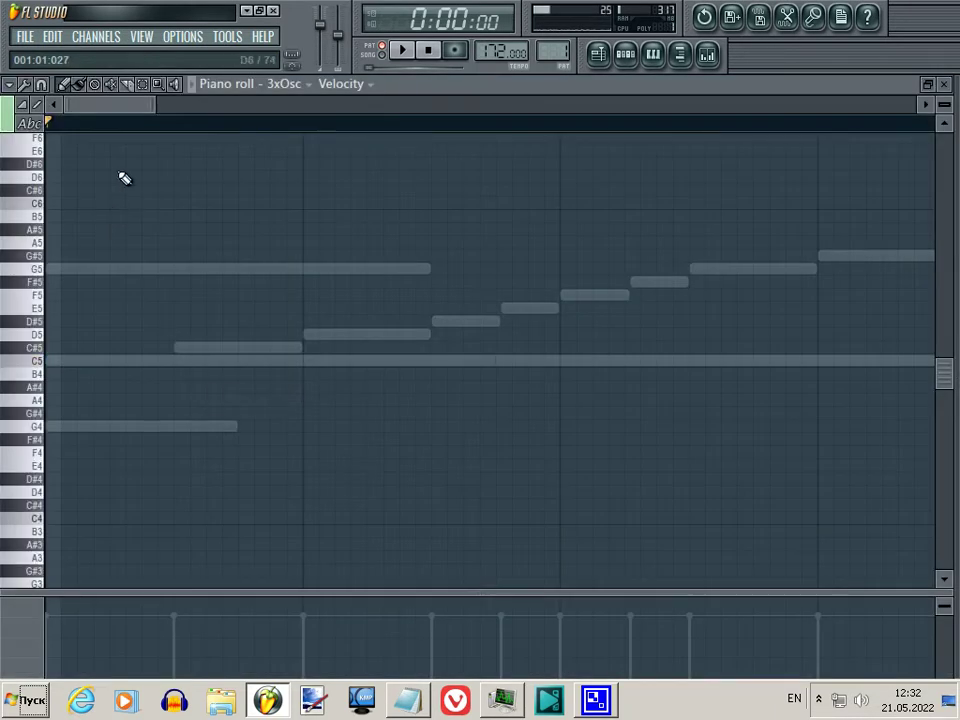
pyautogui.moveTo(152, 108); pyautogui.dragTo(507, 102)
pyautogui.click(58, 362)
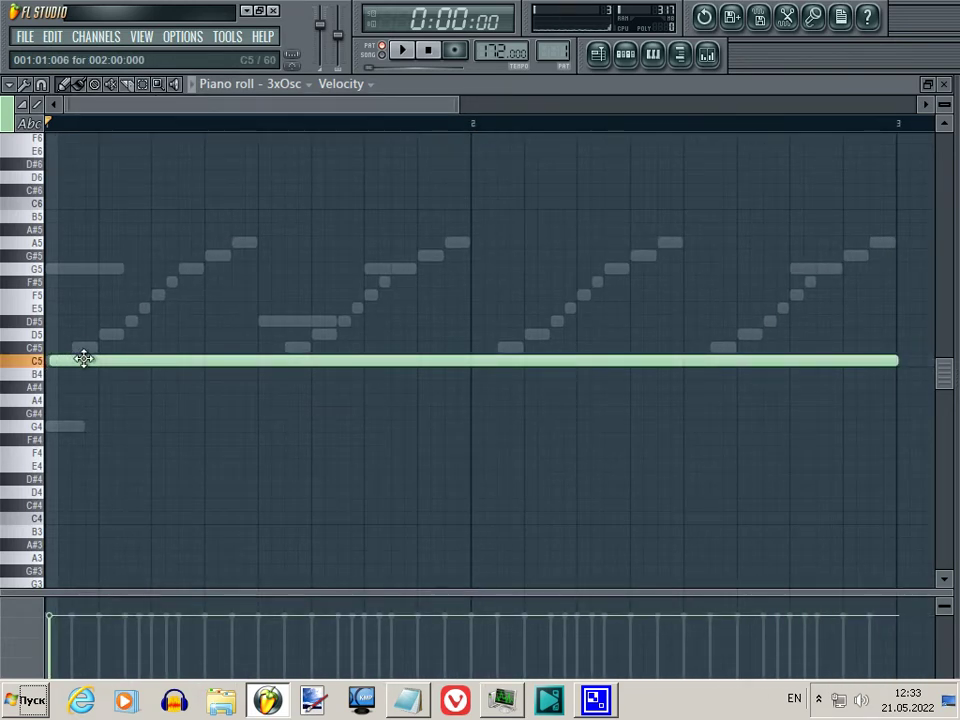
pyautogui.moveTo(890, 359); pyautogui.dragTo(27, 372)
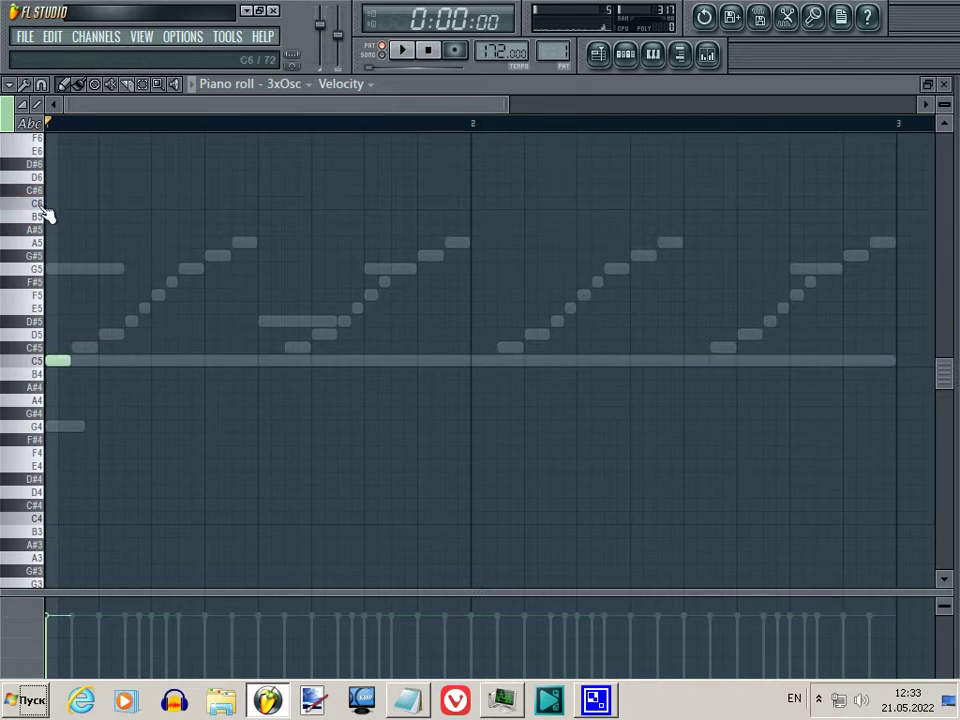
# - Add two C6 notes, a C5 and a G5 in sequence across bar 1 and play the melody
pyautogui.click(151, 203)
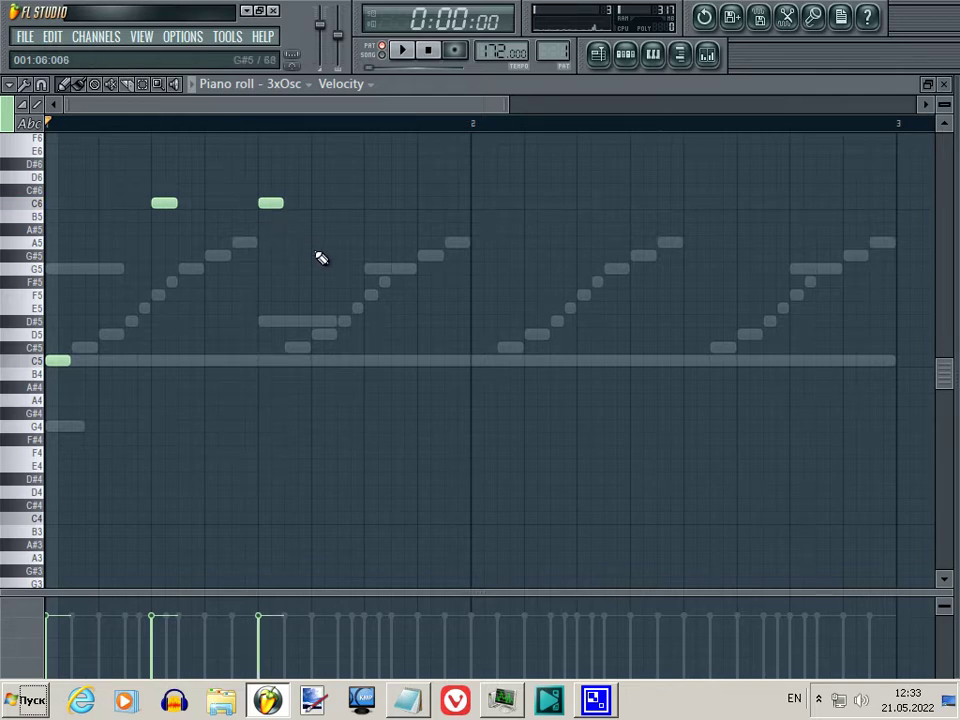
pyautogui.click(314, 365)
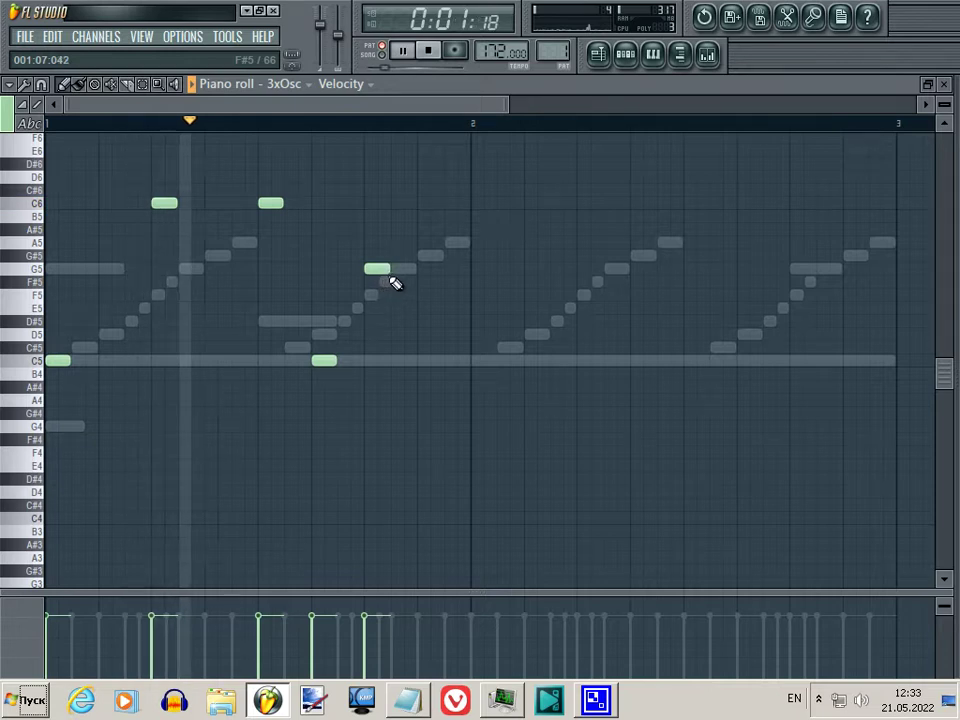
pyautogui.press('space')
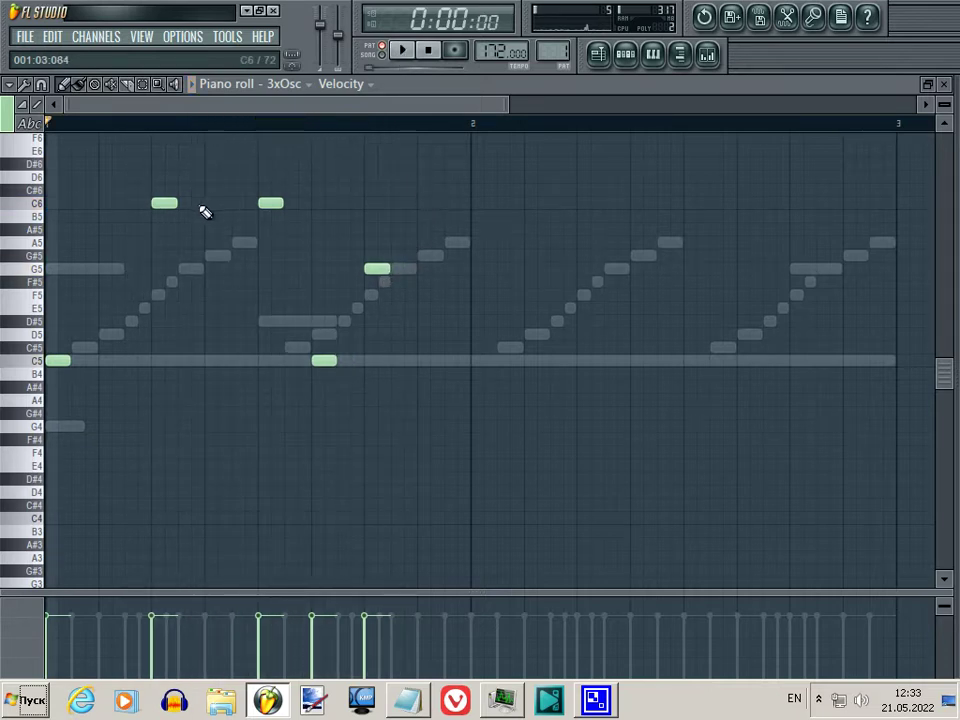
# - Move the C6 notes to 1:02:000 and 1:03:048, C5 to 1:04:000 and G5 to 1:04:048, then play the melody
pyautogui.moveTo(167, 203); pyautogui.dragTo(112, 203)
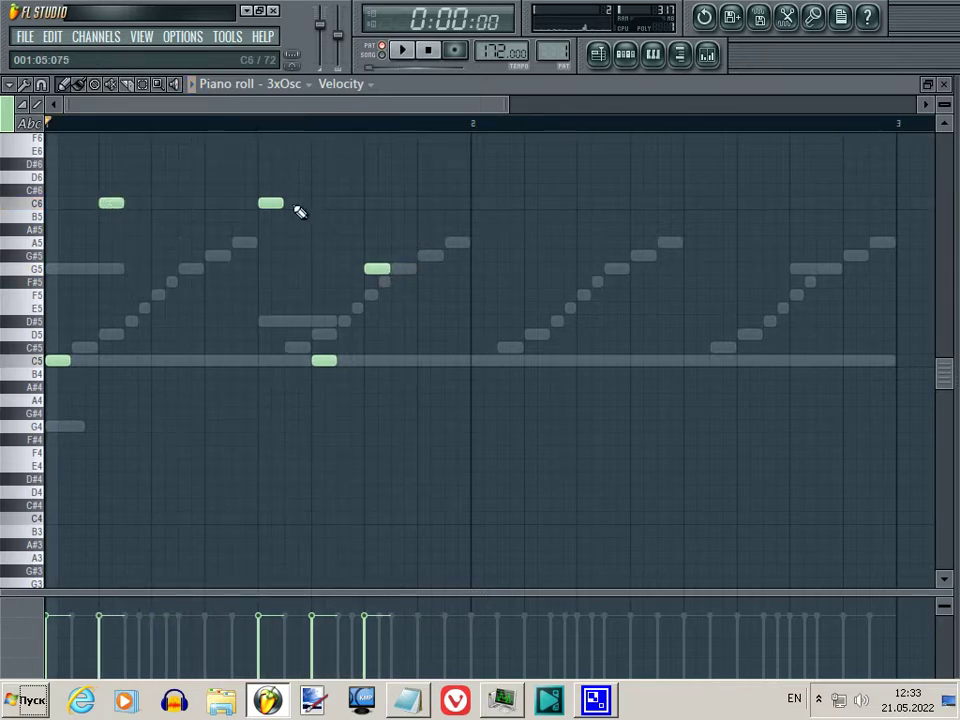
pyautogui.moveTo(267, 203); pyautogui.dragTo(179, 203)
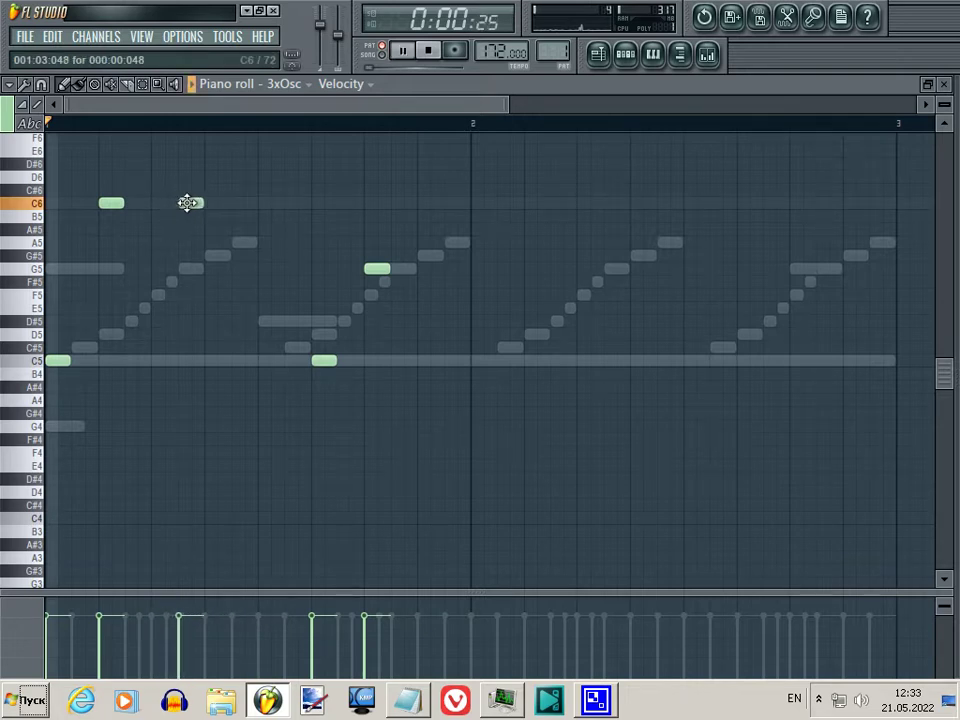
pyautogui.press('space')
pyautogui.moveTo(307, 359); pyautogui.dragTo(216, 347)
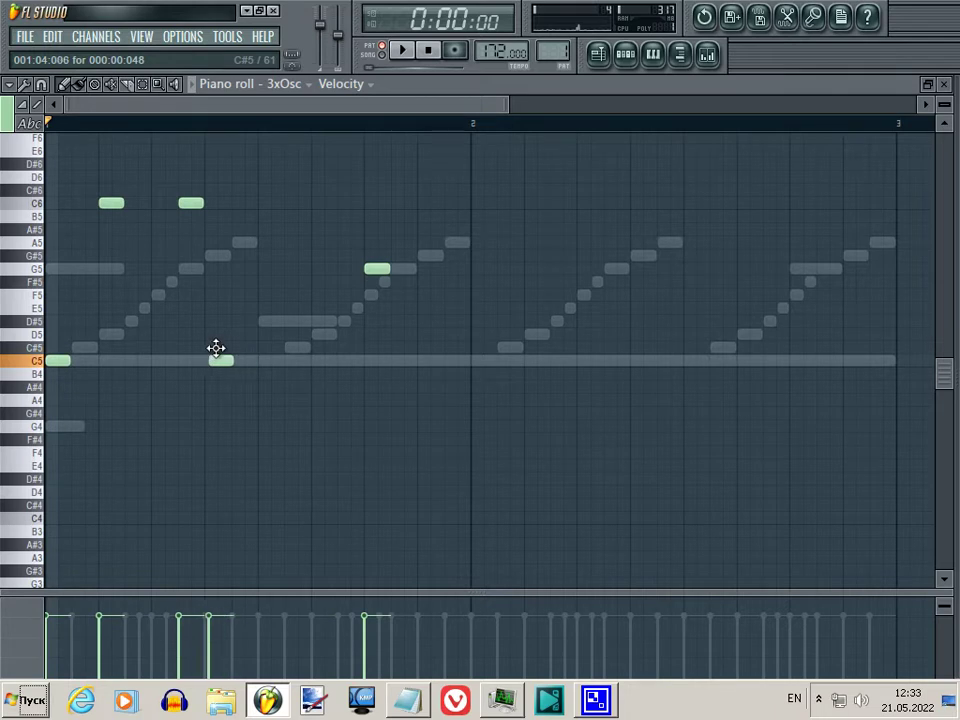
pyautogui.moveTo(372, 268); pyautogui.dragTo(245, 268)
pyautogui.press('space')
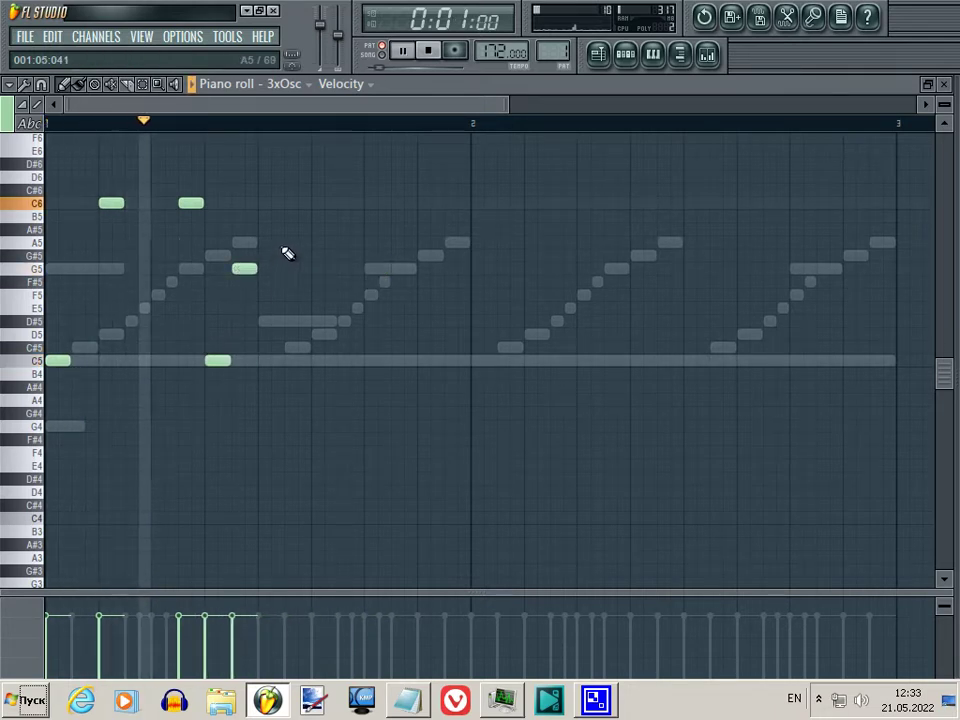
pyautogui.press('space')
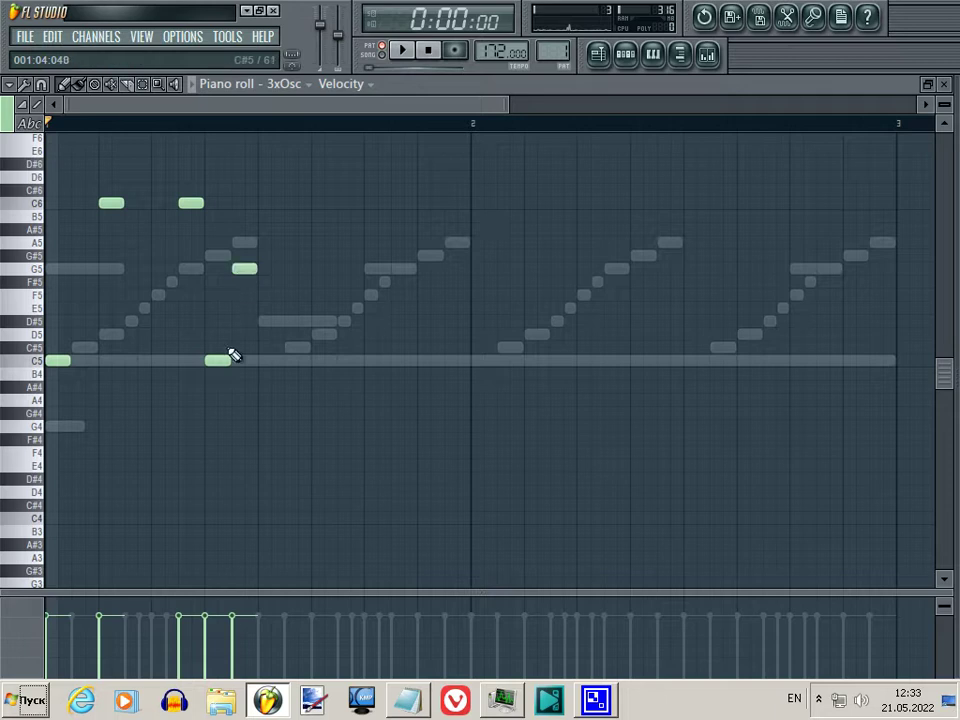
# - Shift the second C6 to 1:04:000 and the second C5 to 1:05:000, replace G5 at 1:06:000 and listen
pyautogui.moveTo(219, 360); pyautogui.dragTo(271, 362)
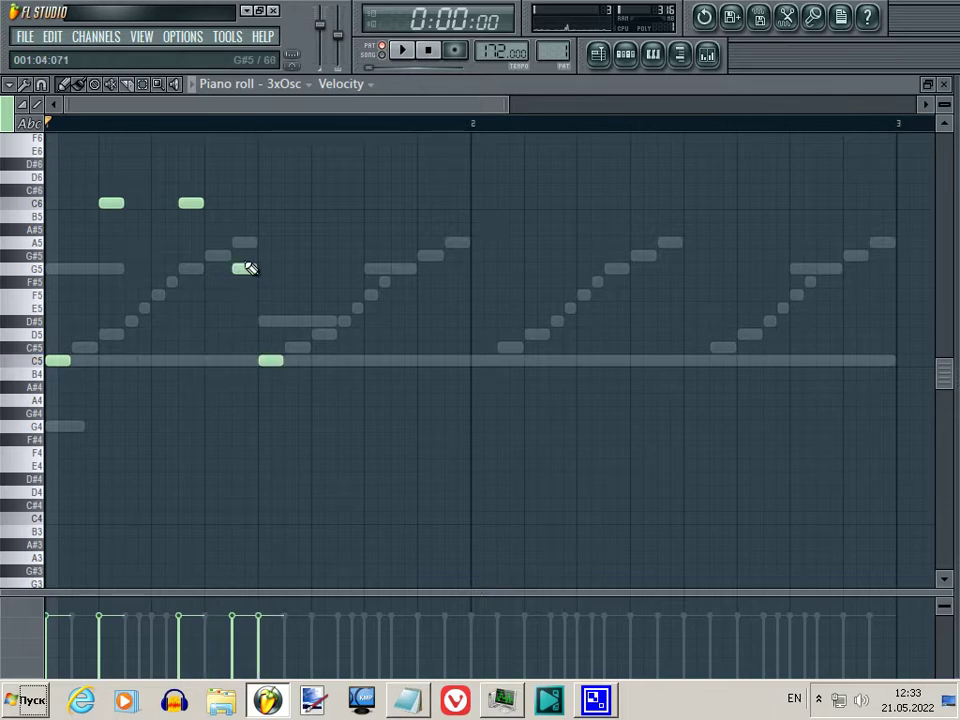
pyautogui.press('space')
pyautogui.rightClick(245, 268)
pyautogui.press('space')
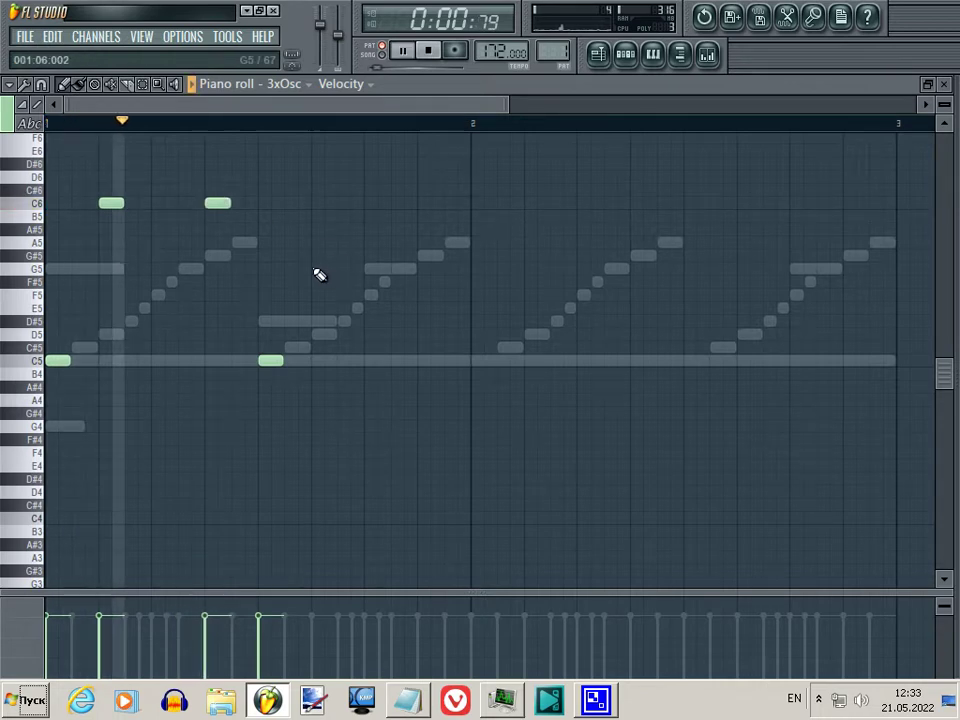
pyautogui.click(324, 269)
pyautogui.press('space')
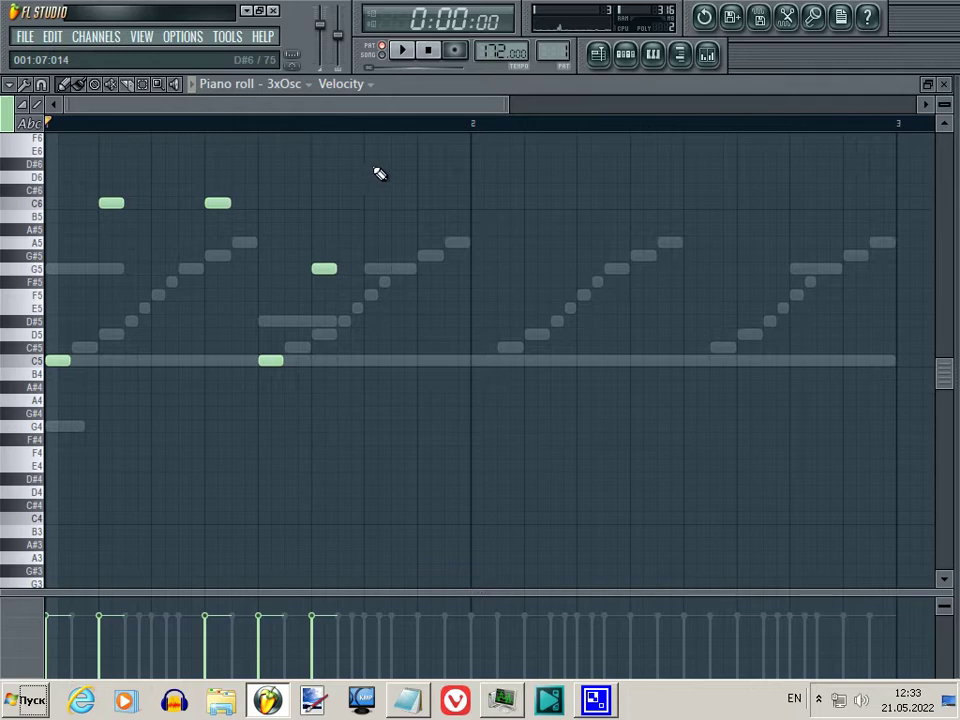
# - Duplicate all bar 1 notes into bar 2 and start playback
pyautogui.hotkey('ctrl', 'a')
pyautogui.moveTo(50, 361); pyautogui.dragTo(473, 368)
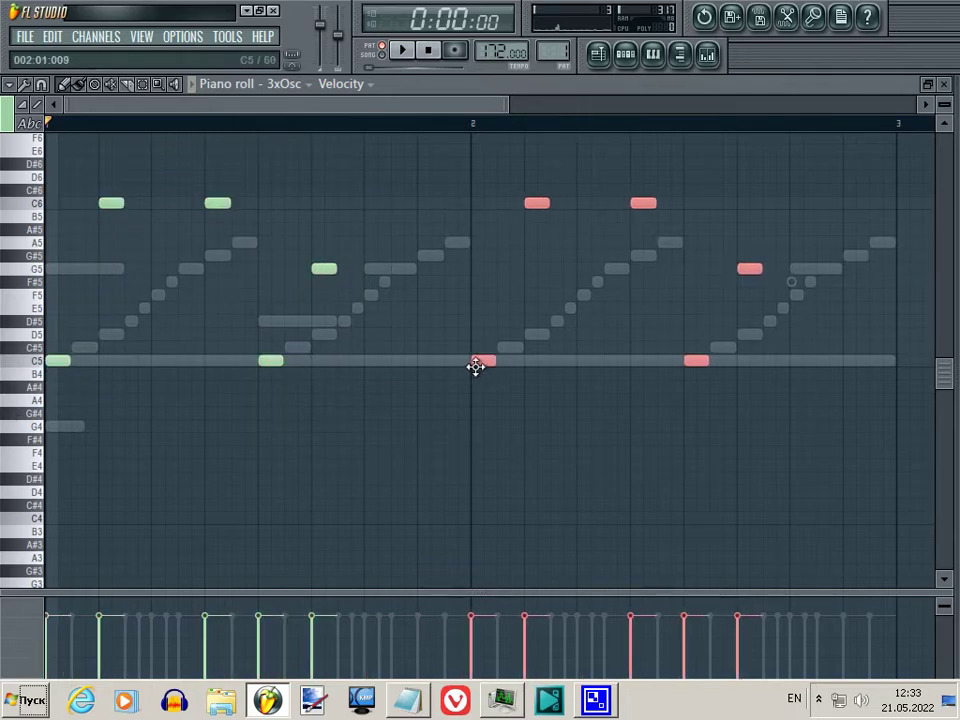
pyautogui.press('space')
# - Show the channel rack and set the 3xOsc channel volume to 47%
pyautogui.click(627, 54)
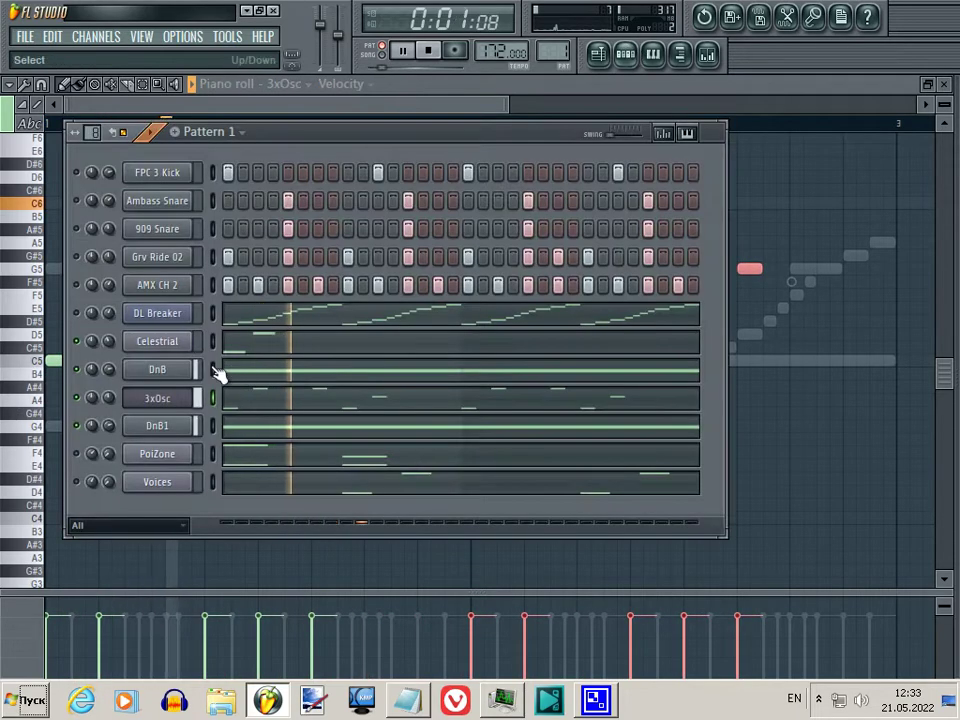
pyautogui.click(157, 398)
pyautogui.click(120, 401)
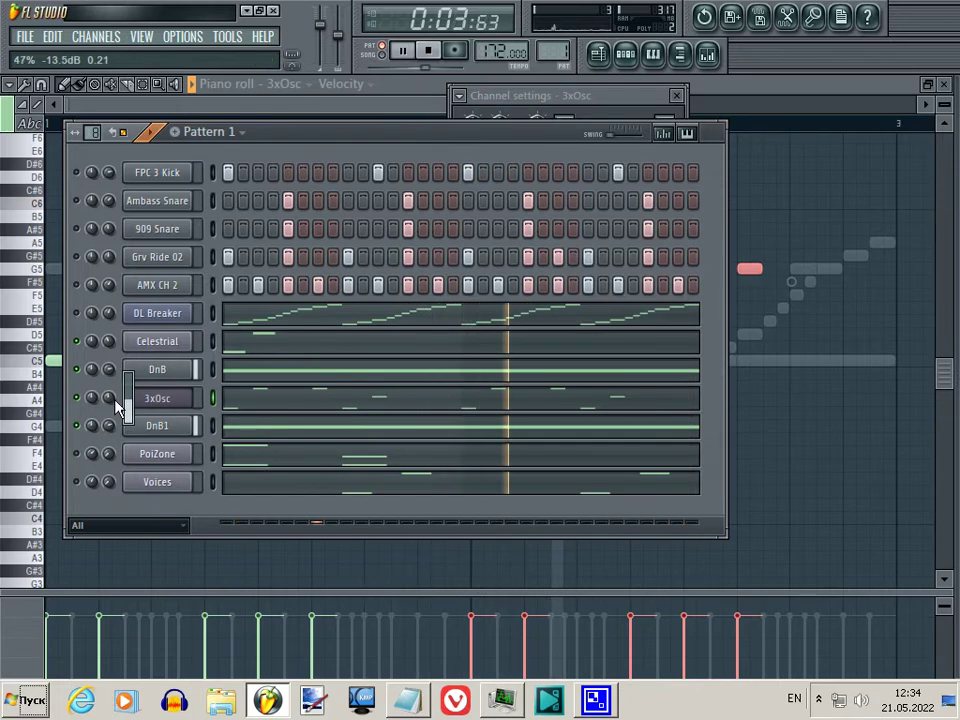
# - Route 3xOsc to mixer track 10, cut its low EQ band strongly and lower the high band to -3.6 dB
pyautogui.click(173, 399)
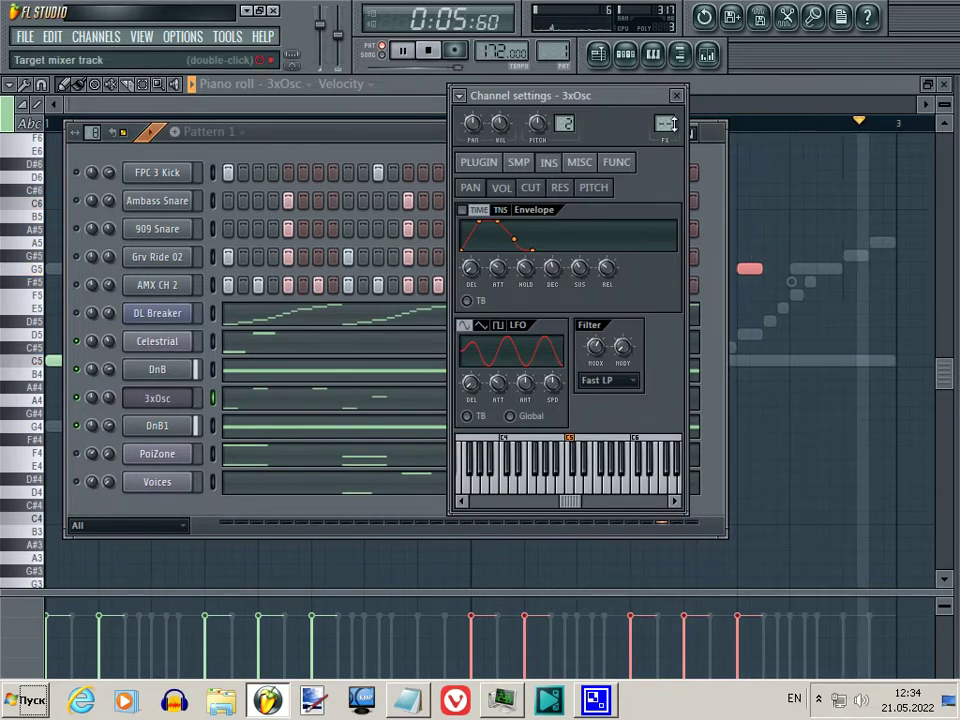
pyautogui.click(663, 123)
pyautogui.moveTo(670, 75); pyautogui.dragTo(670, 60)
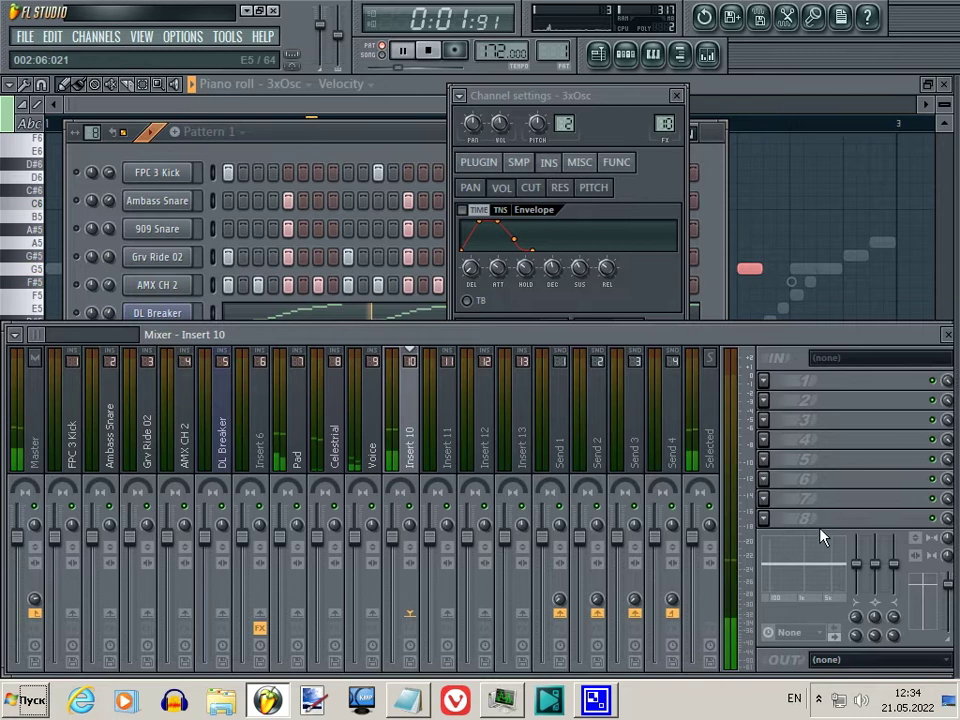
pyautogui.moveTo(859, 574); pyautogui.dragTo(904, 592)
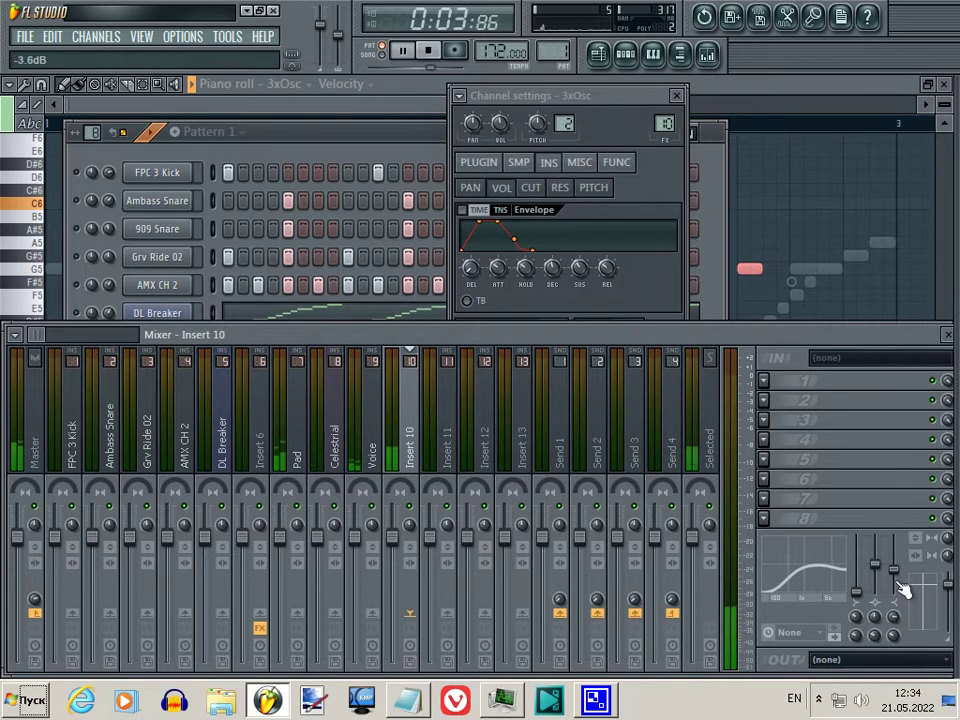
# - Add Fruity Delay 2 to the first effect slot of Insert 10 and lower its input volume
pyautogui.click(763, 400)
pyautogui.click(820, 403)
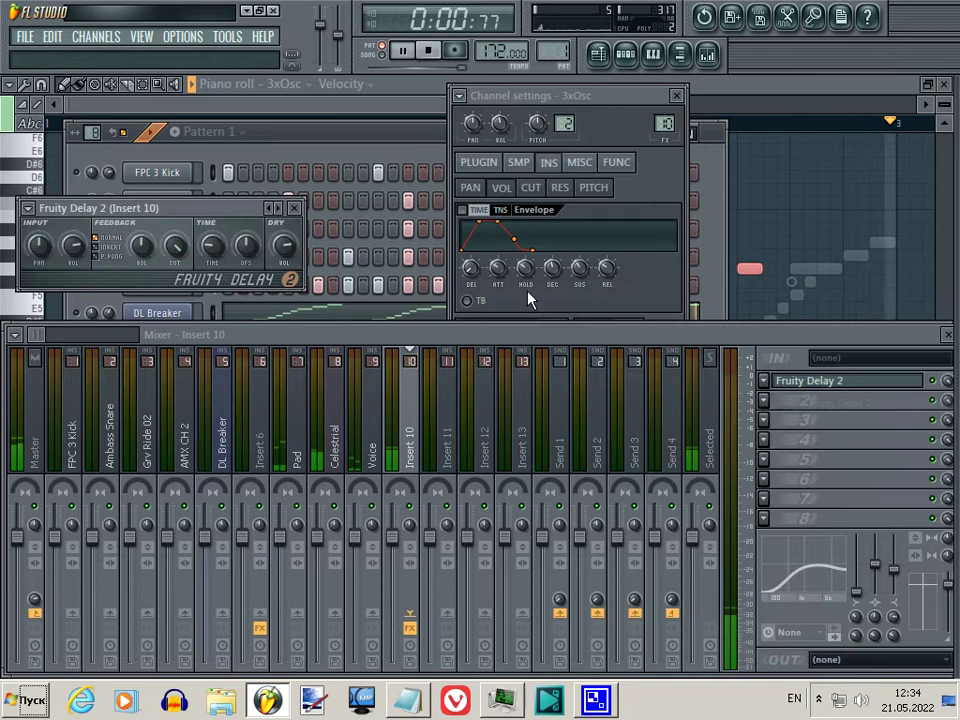
pyautogui.rightClick(211, 246)
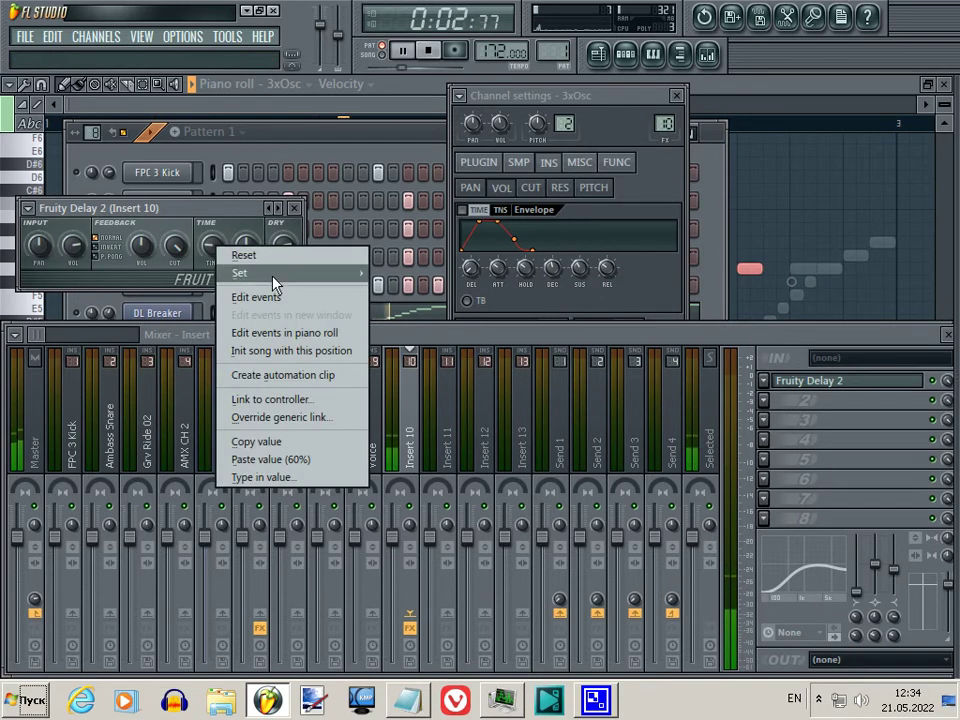
pyautogui.click(214, 214)
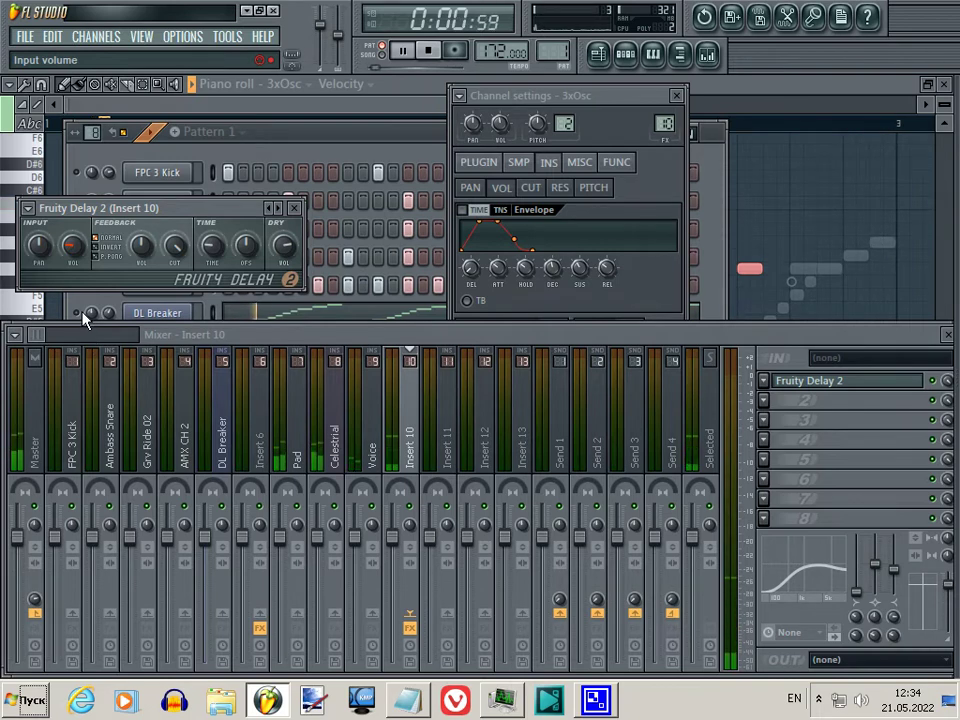
# - Add a second Fruity Delay 2 to Insert 10, reduce its input, feedback, cutoff and time, and stop playback
pyautogui.click(764, 403)
pyautogui.click(810, 403)
pyautogui.moveTo(257, 293); pyautogui.dragTo(264, 380)
pyautogui.press('space')
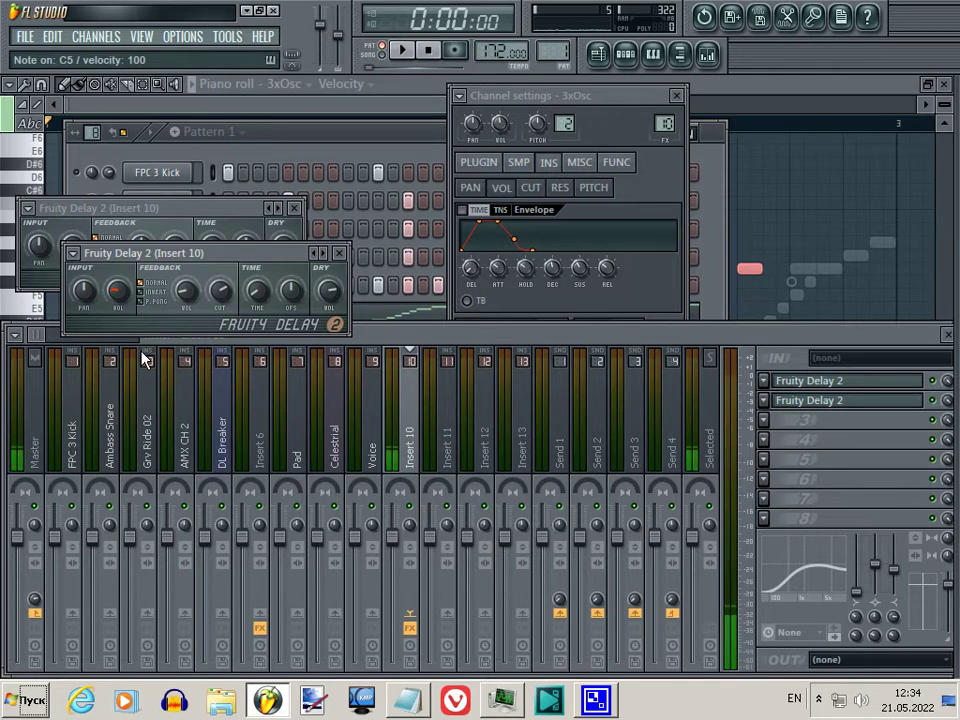
# - Move the first Fruity Delay 2 window clear of the second and readjust the delays' input volumes during playback
pyautogui.press('space')
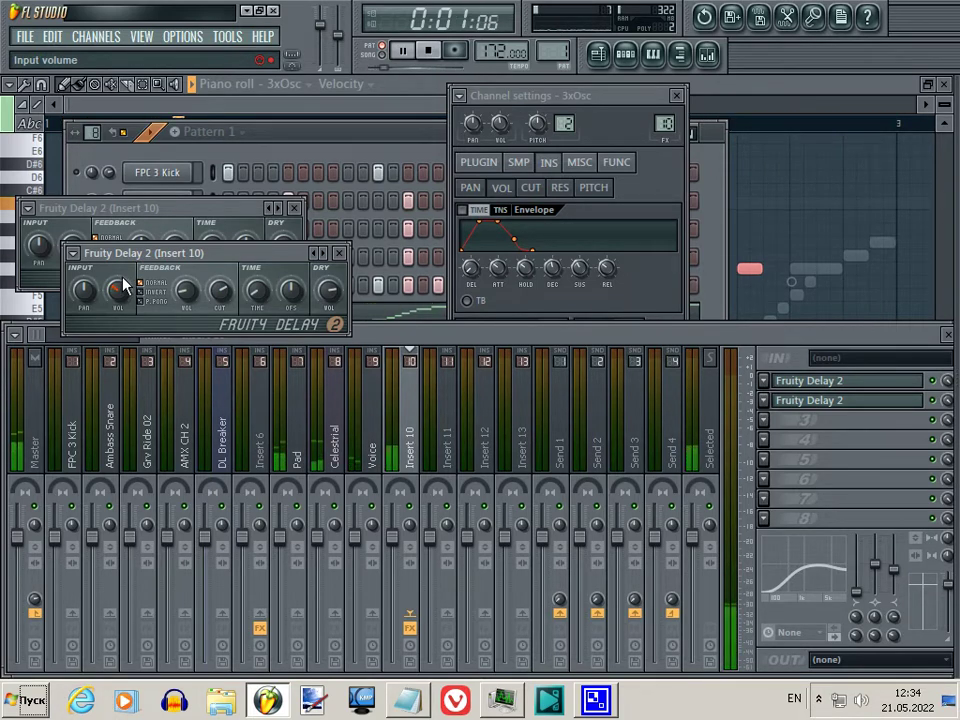
pyautogui.moveTo(163, 213); pyautogui.dragTo(178, 147)
pyautogui.rightClick(231, 186)
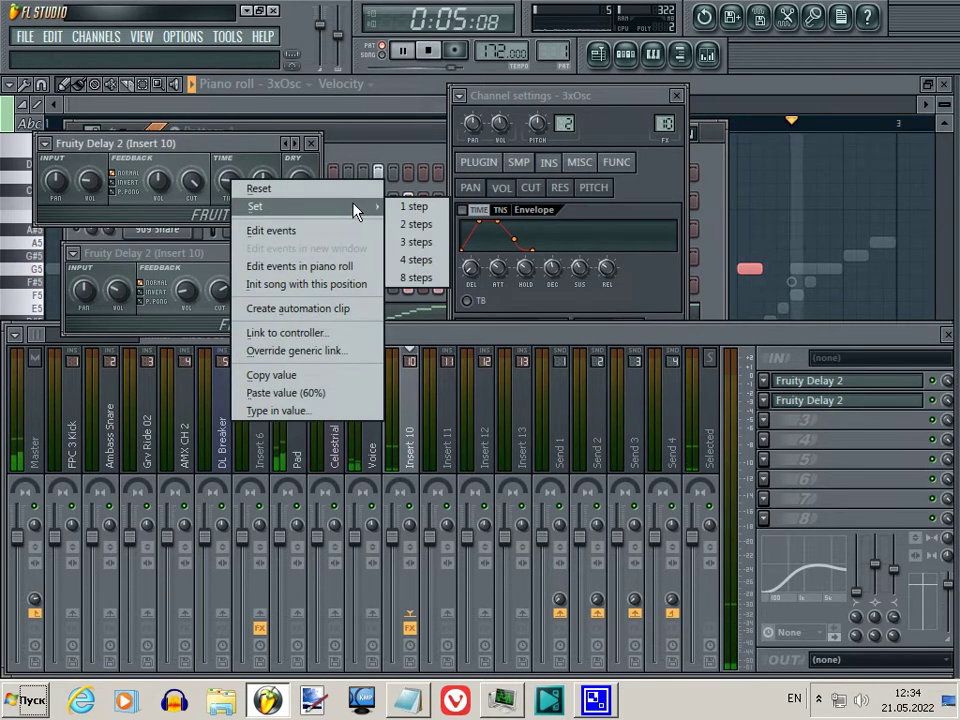
pyautogui.click(90, 187)
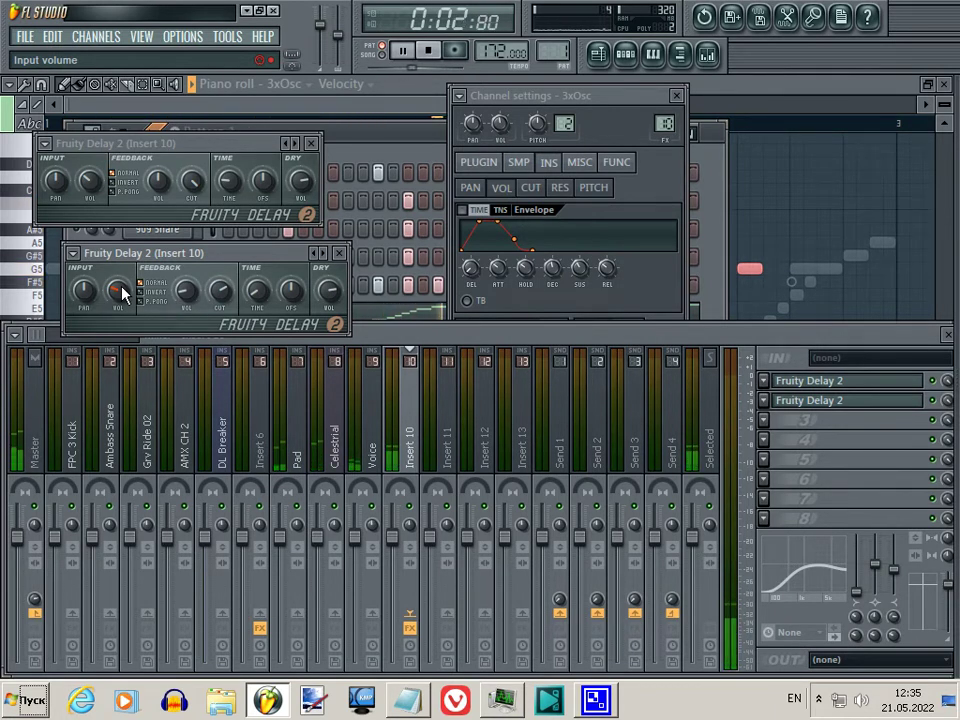
# - Unmute the FPC 3 Kick, both snares, Grv Ride 02, AMX CH 2 and DL Breaker channels and restart pattern playback
pyautogui.click(356, 135)
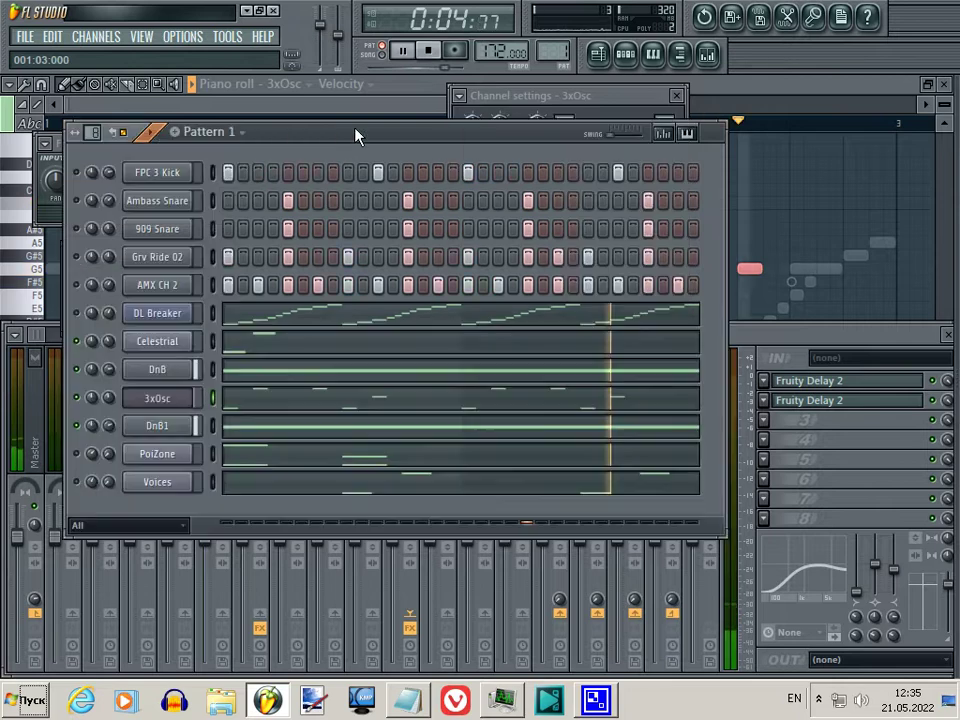
pyautogui.press('space')
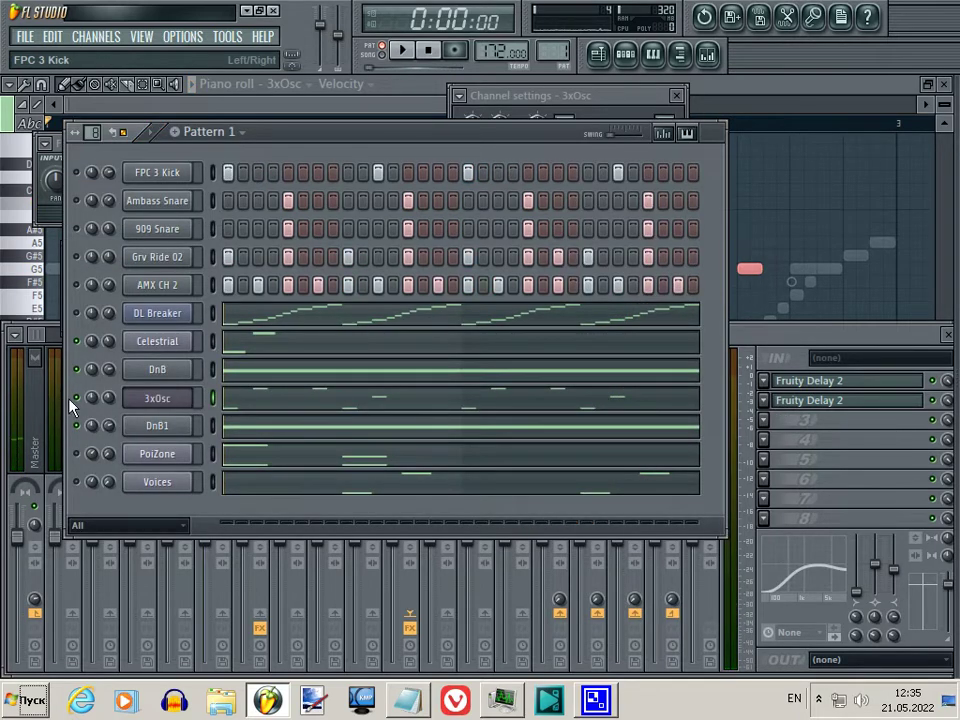
pyautogui.click(77, 285)
pyautogui.click(77, 257)
pyautogui.click(77, 200)
pyautogui.click(77, 172)
pyautogui.press('space')
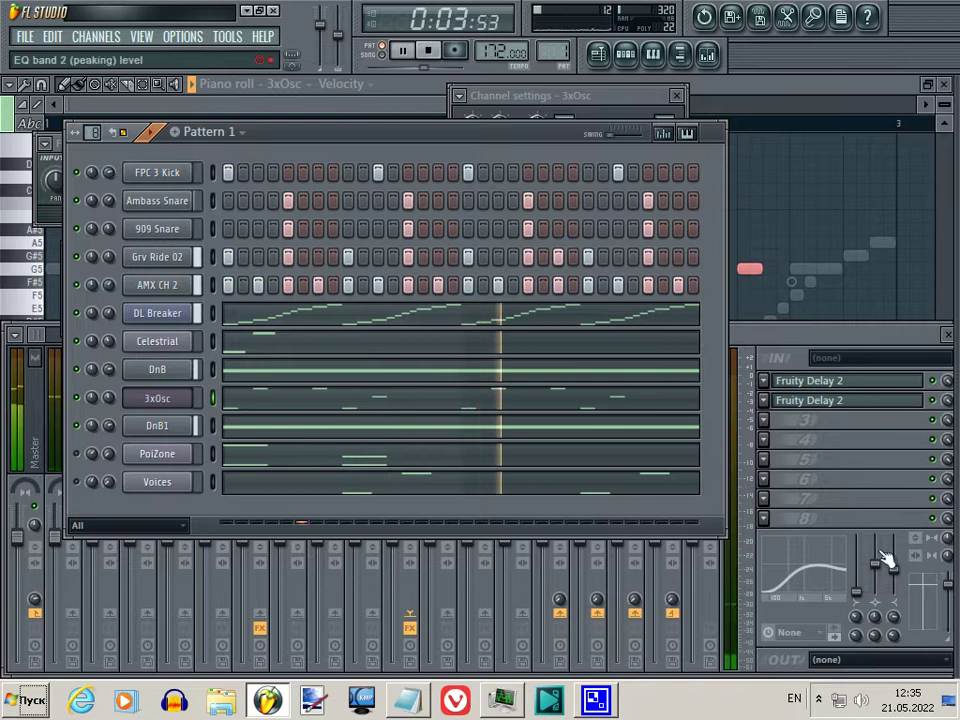
# - Lower Insert 10's middle EQ band to -8.4 dB and its high band to -6.6 dB during playback, closing the piano roll
pyautogui.click(857, 621)
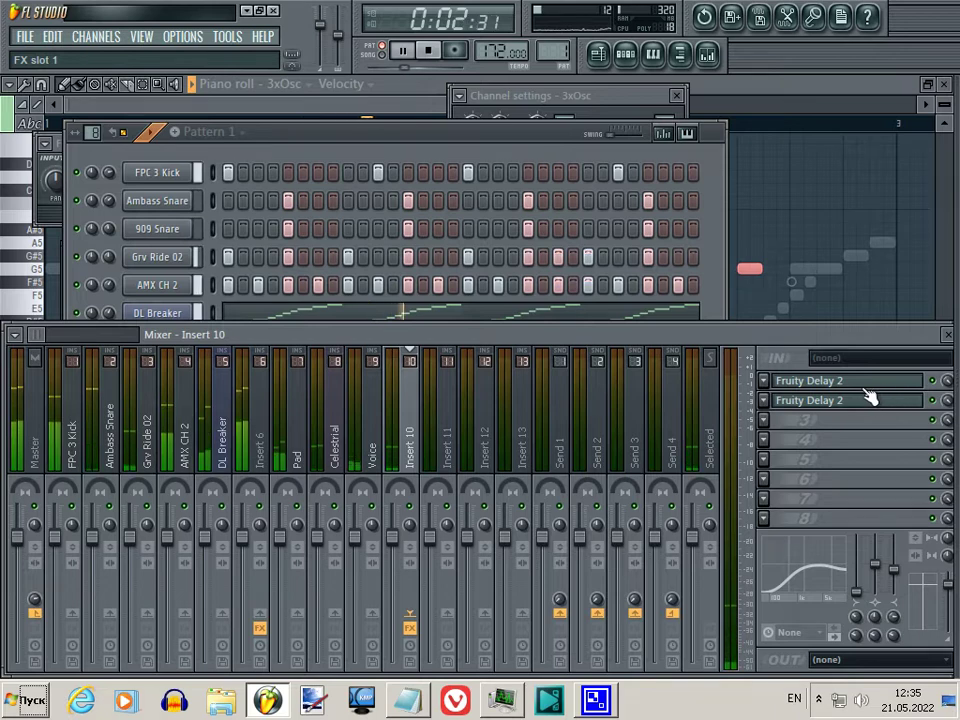
pyautogui.moveTo(378, 144); pyautogui.dragTo(380, 135)
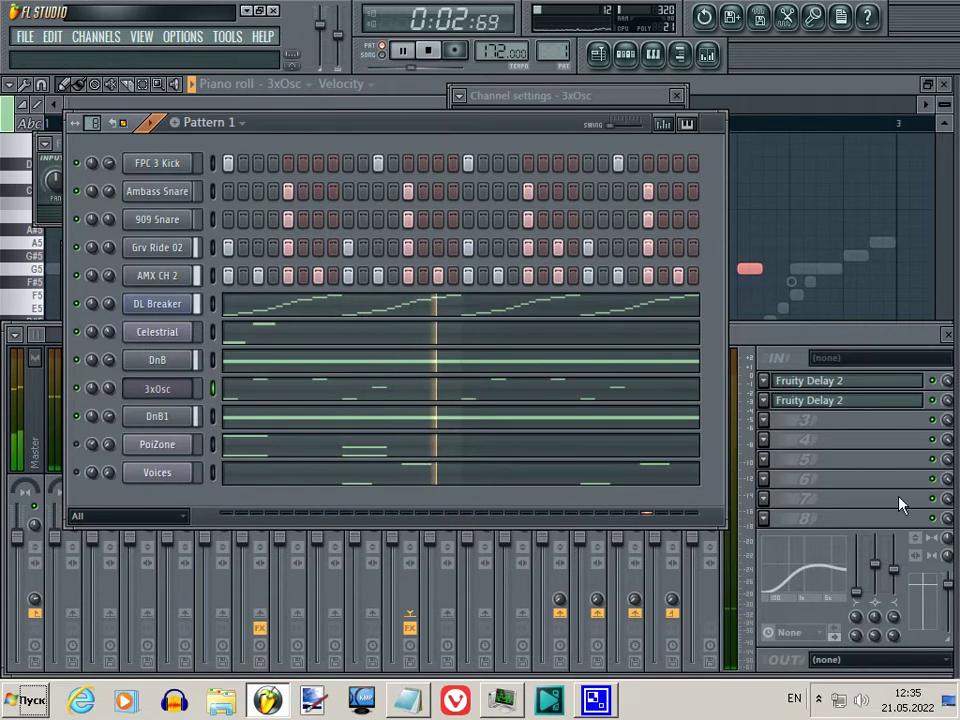
pyautogui.moveTo(876, 565); pyautogui.dragTo(884, 576)
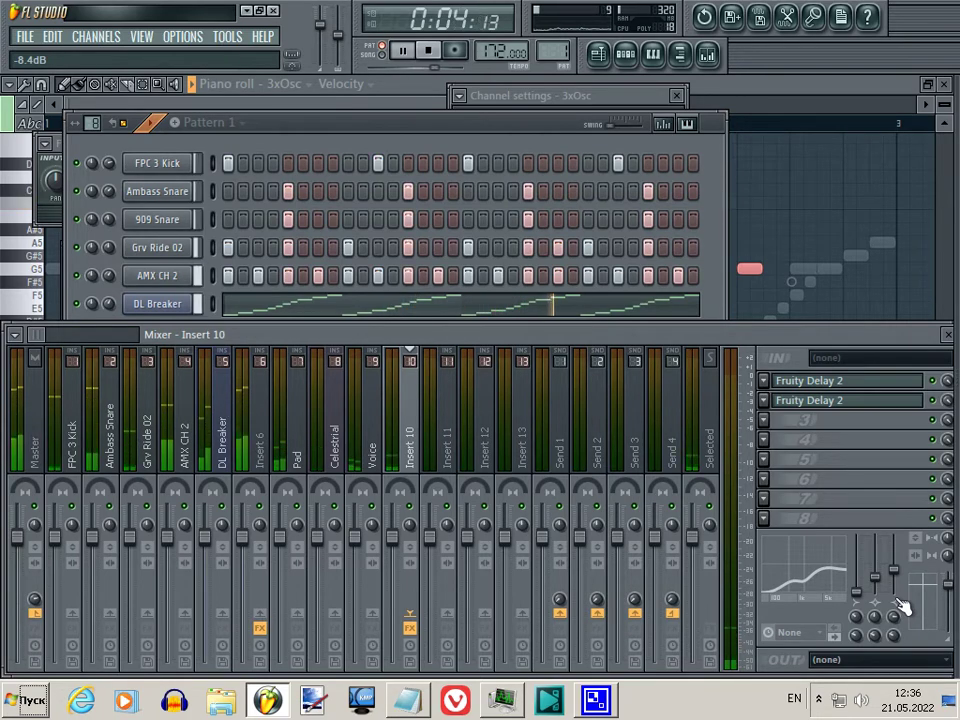
pyautogui.click(944, 84)
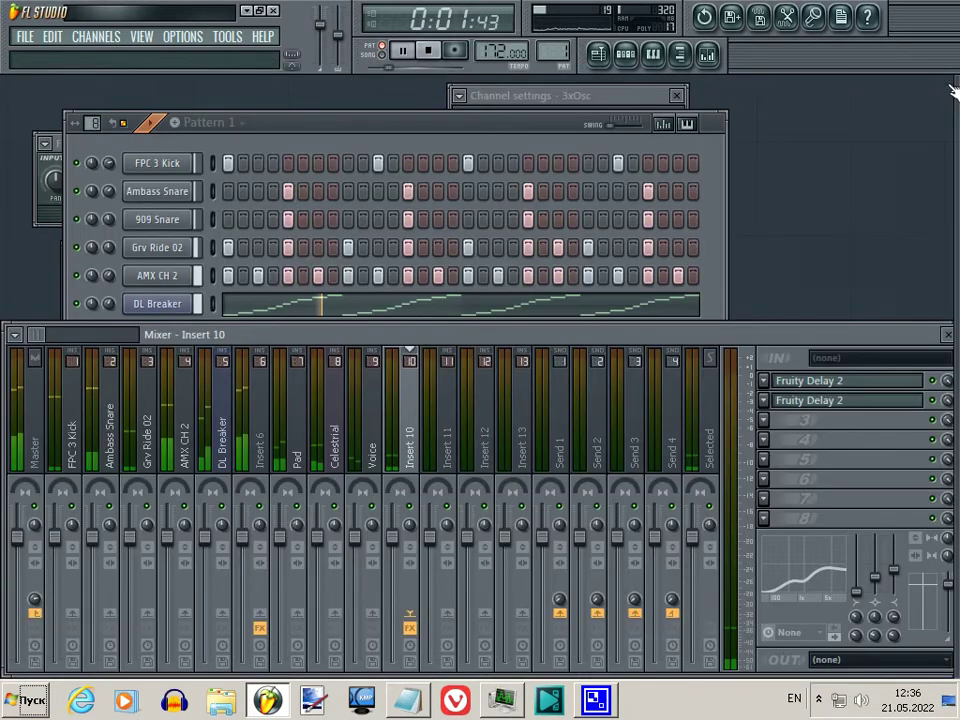
pyautogui.click(340, 133)
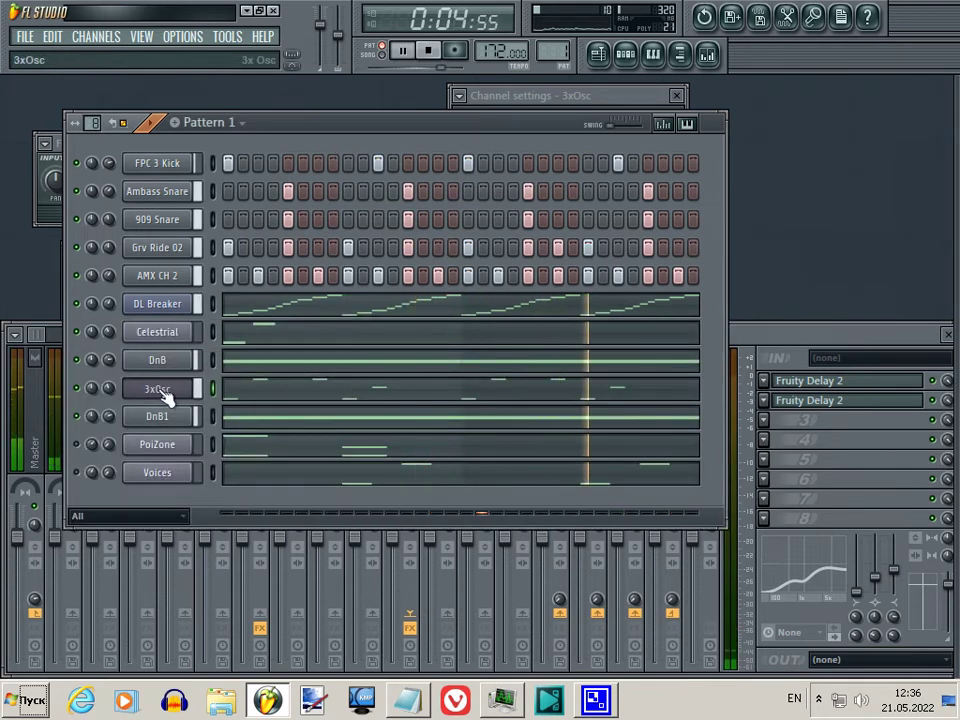
pyautogui.click(907, 585)
pyautogui.moveTo(907, 585); pyautogui.dragTo(907, 592)
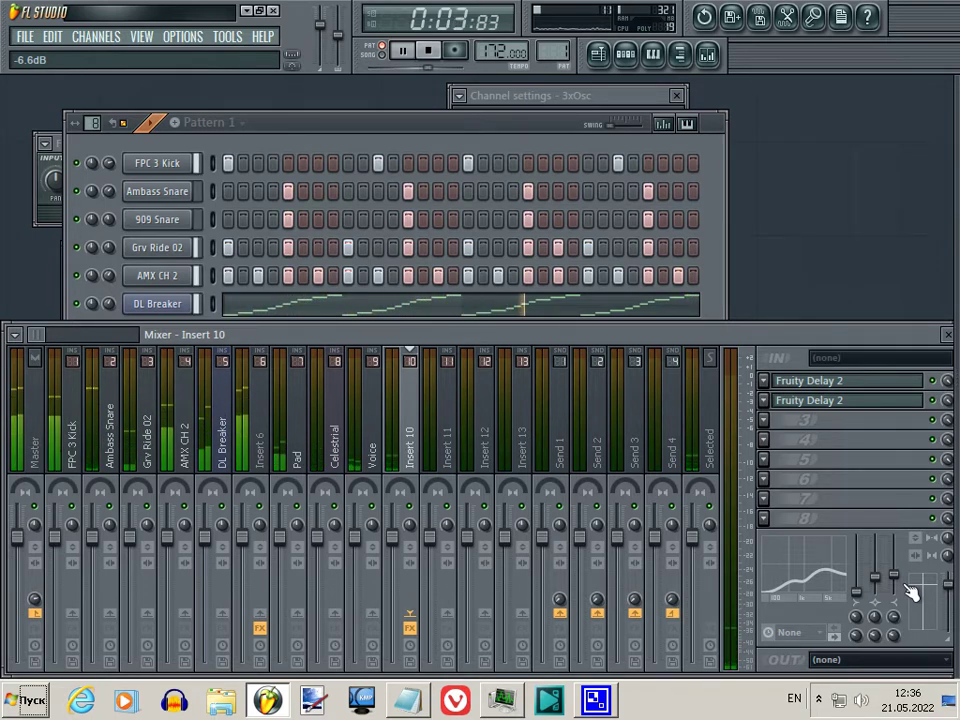
# - Link the 3xOsc channel to mixer track 10 so the track takes its name, and close the 3xOsc channel settings
pyautogui.rightClick(412, 452)
pyautogui.click(652, 420)
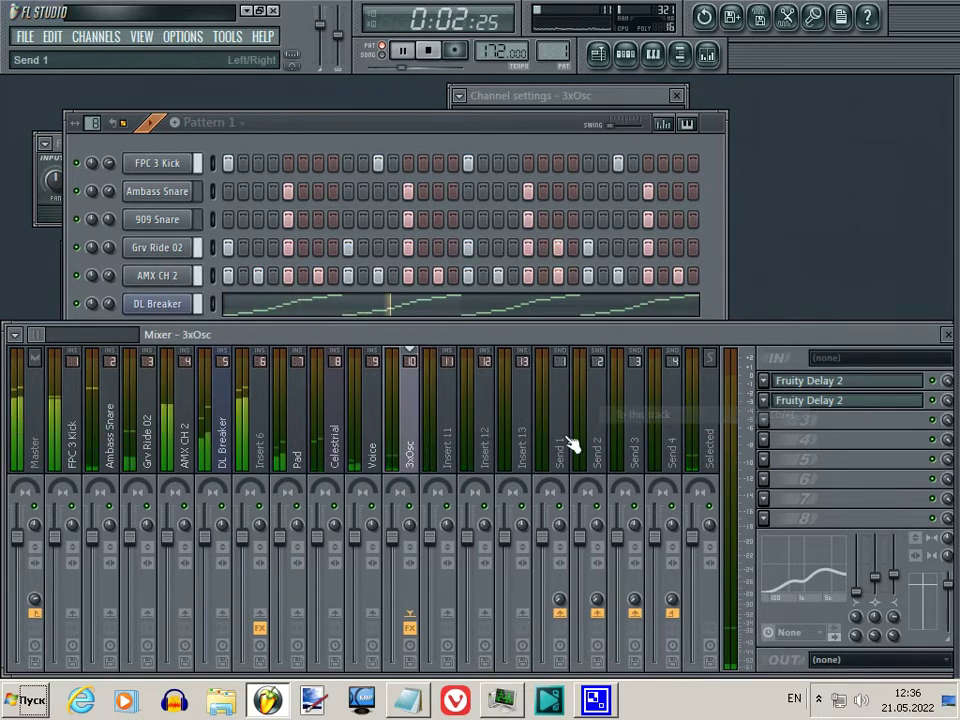
pyautogui.click(676, 96)
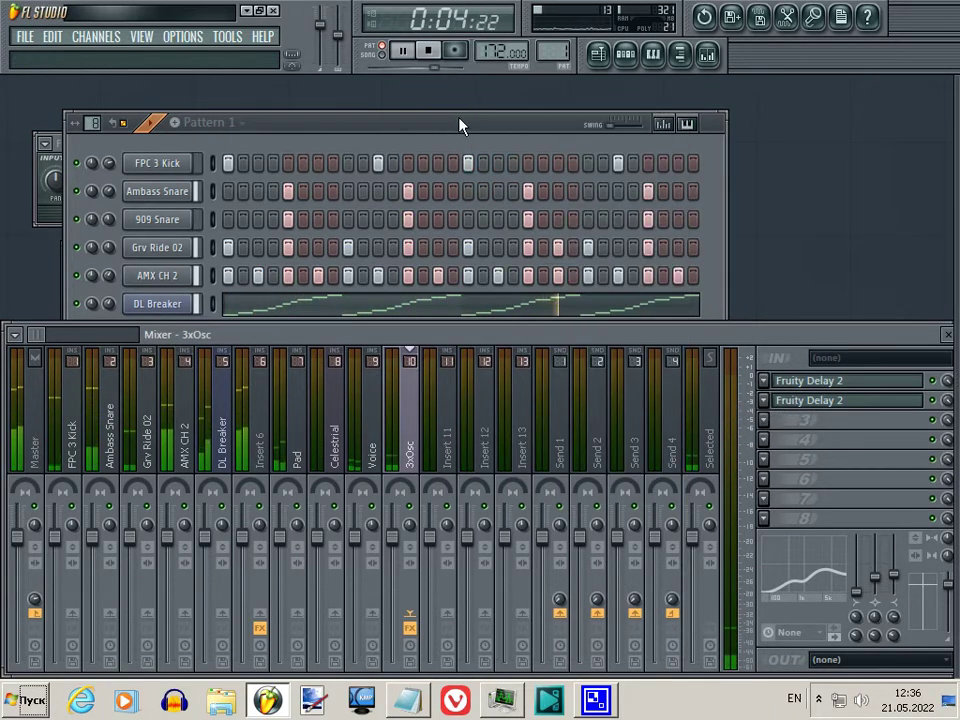
pyautogui.moveTo(458, 124); pyautogui.dragTo(456, 119)
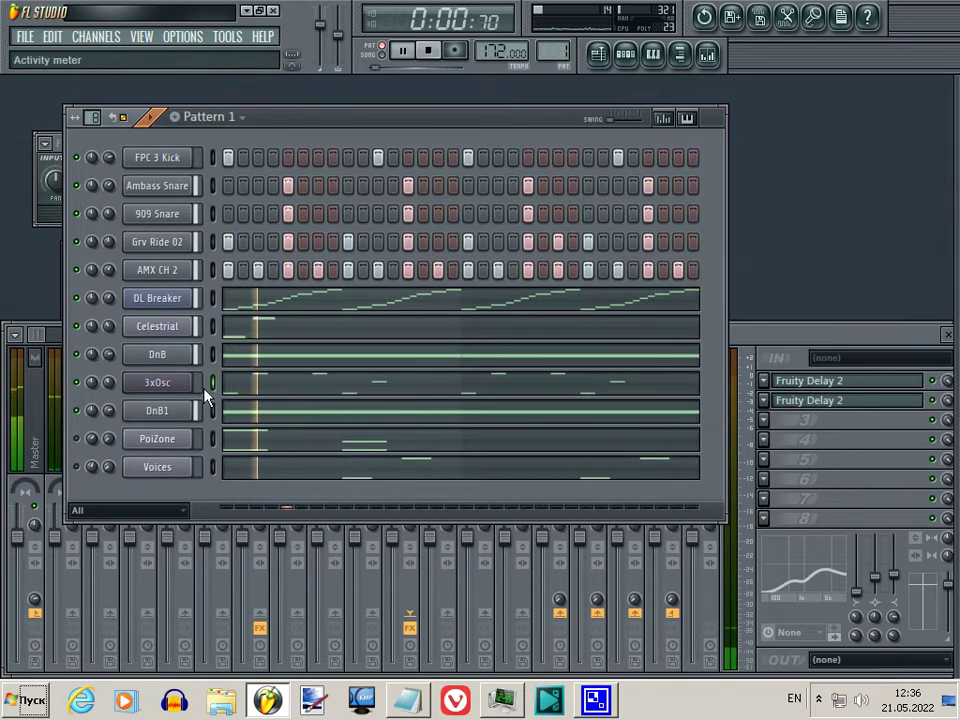
# - Stop playback and add the Bass Liquid preset as a new channel from the browser's WAV/Synth/IL/3XOSC Basses folder
pyautogui.moveTo(955, 267); pyautogui.dragTo(766, 265)
pyautogui.scroll(-1, 860, 600)
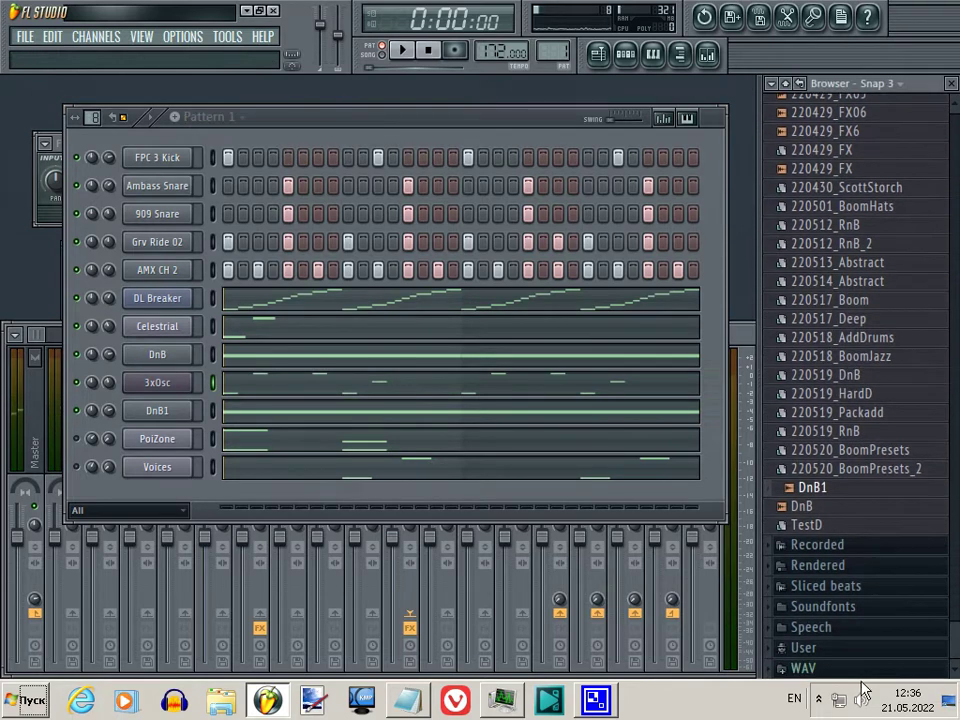
pyautogui.click(866, 690)
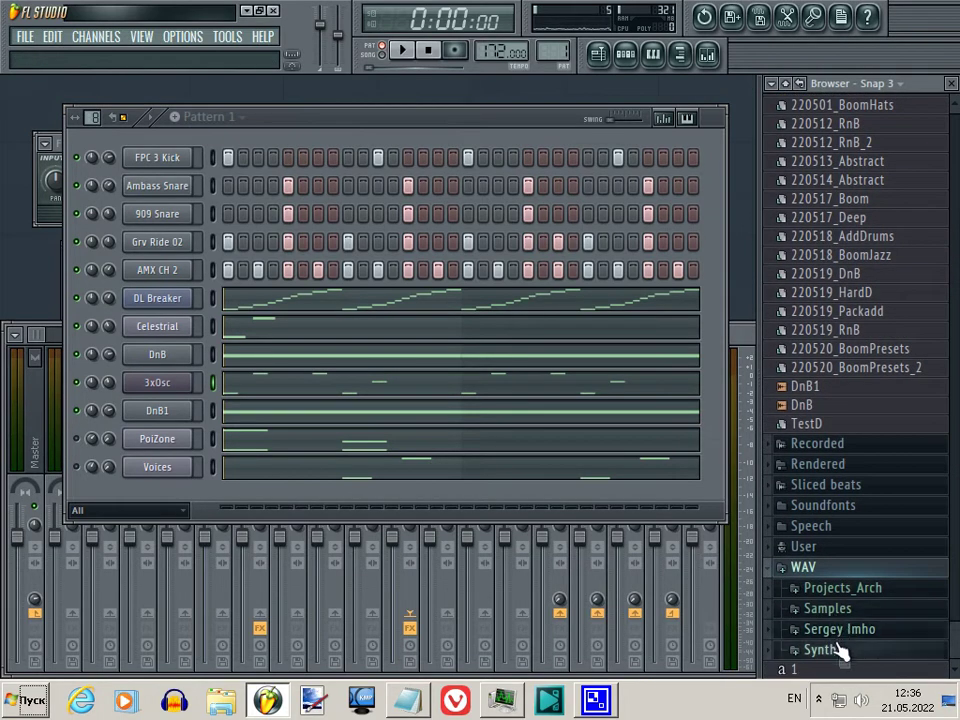
pyautogui.click(840, 630)
pyautogui.click(842, 570)
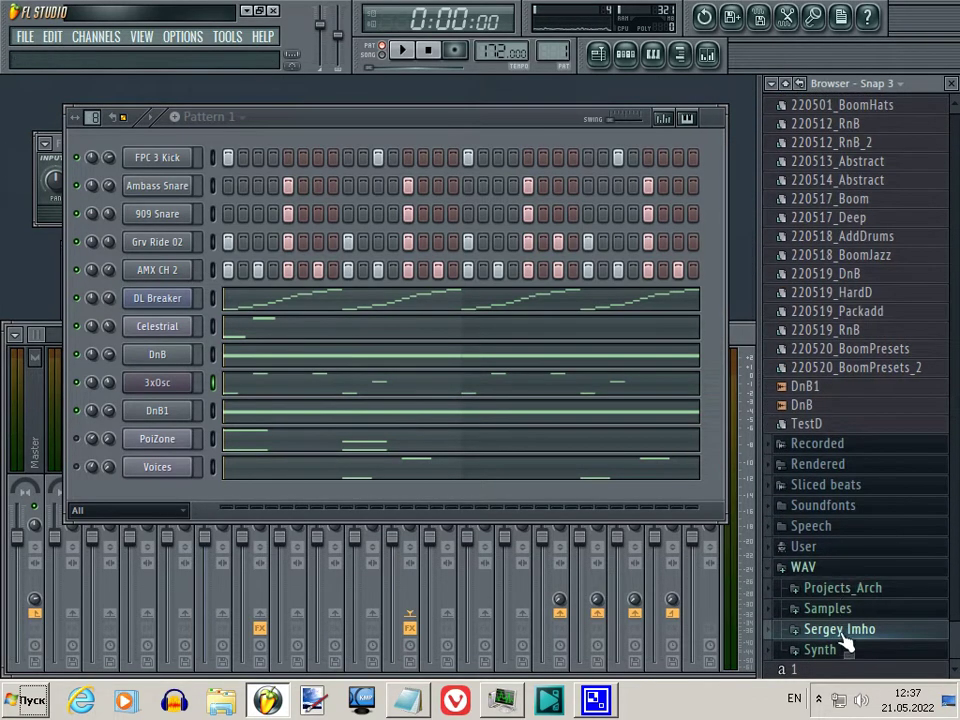
pyautogui.click(845, 651)
pyautogui.click(843, 632)
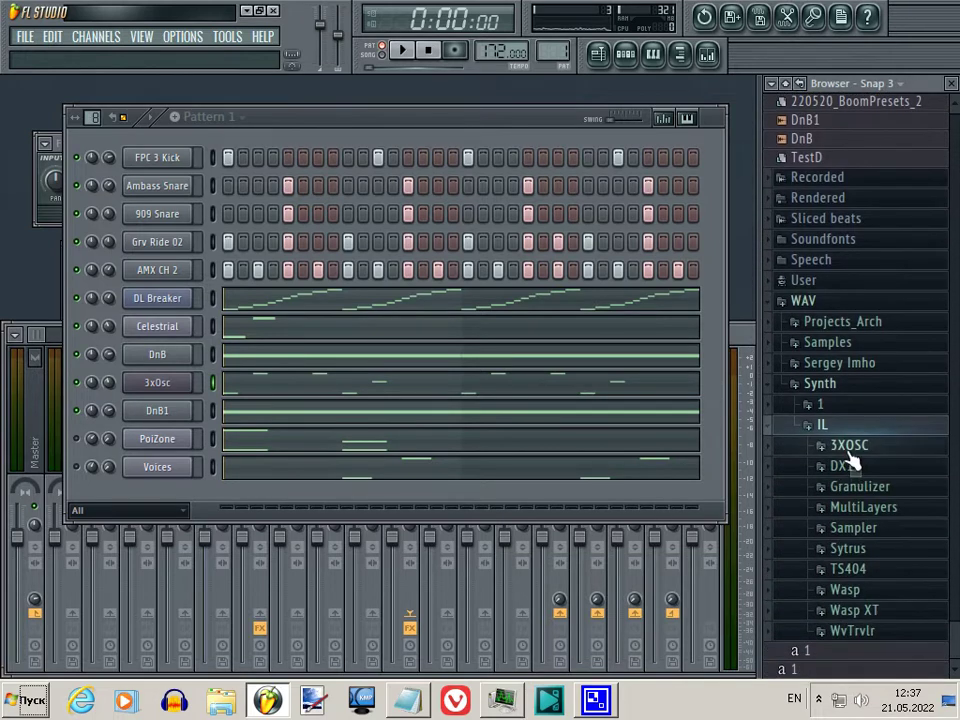
pyautogui.click(817, 488)
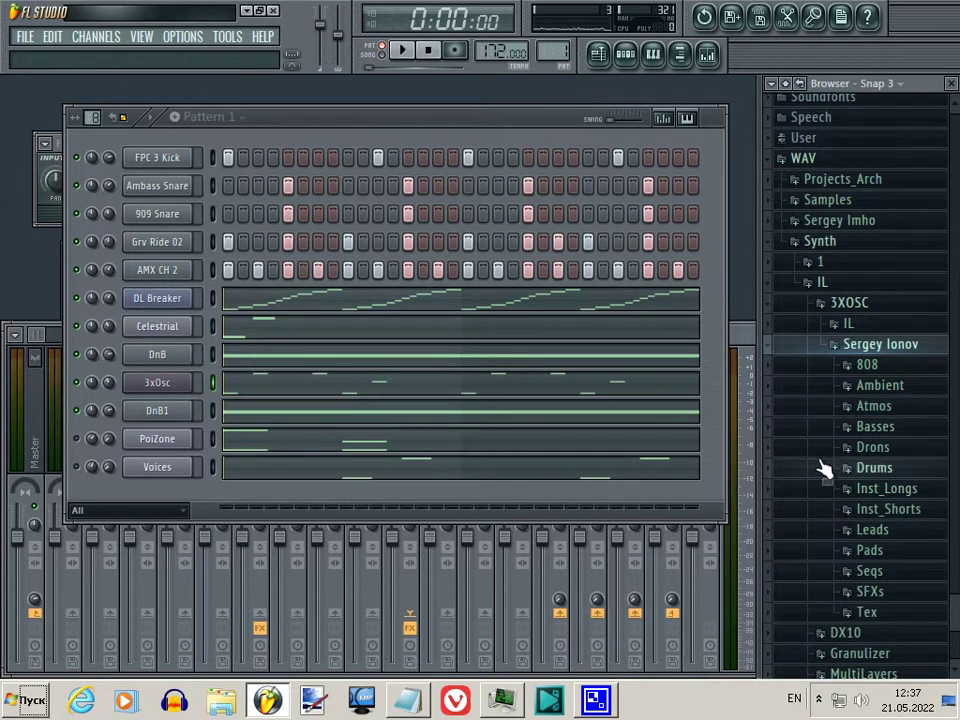
pyautogui.click(826, 434)
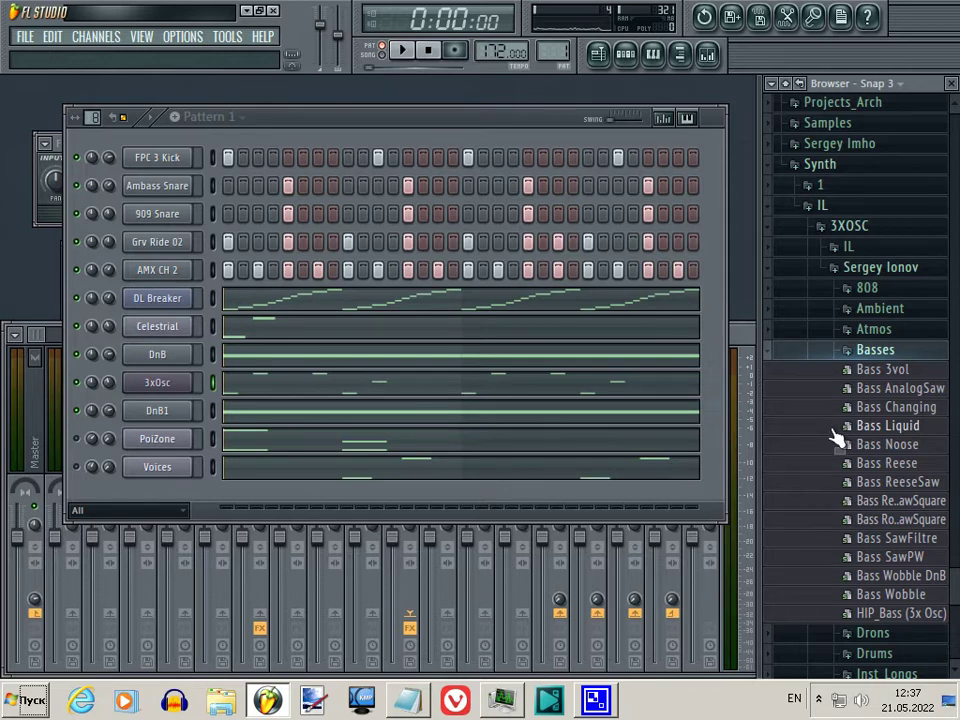
pyautogui.moveTo(174, 497); pyautogui.dragTo(180, 497)
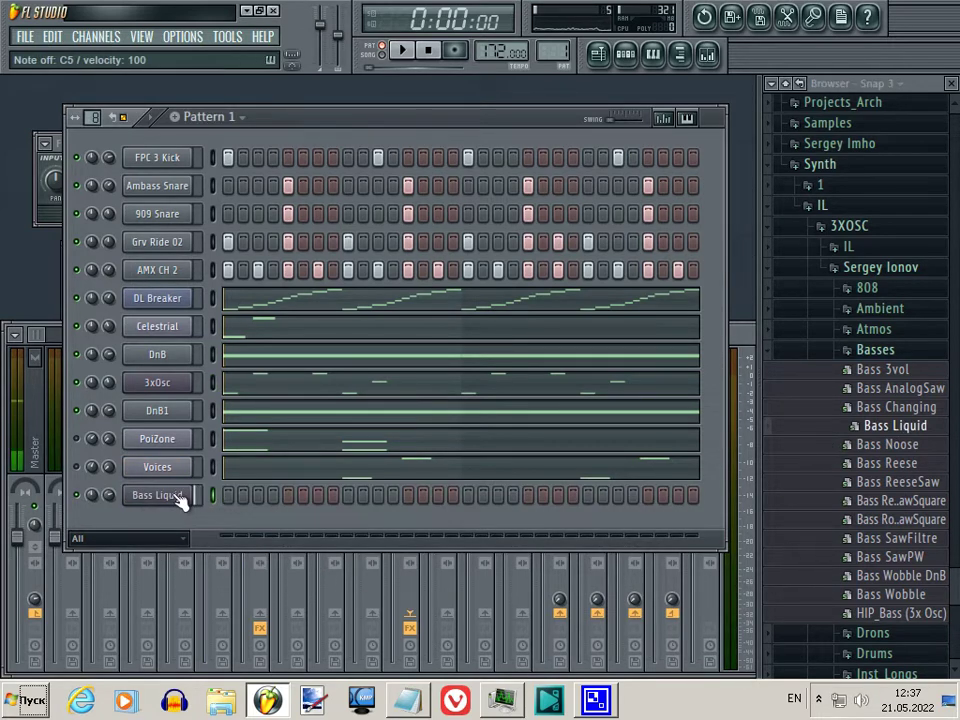
# - Adjust the Bass Liquid channel's volume and route it to mixer track 11
pyautogui.click(180, 497)
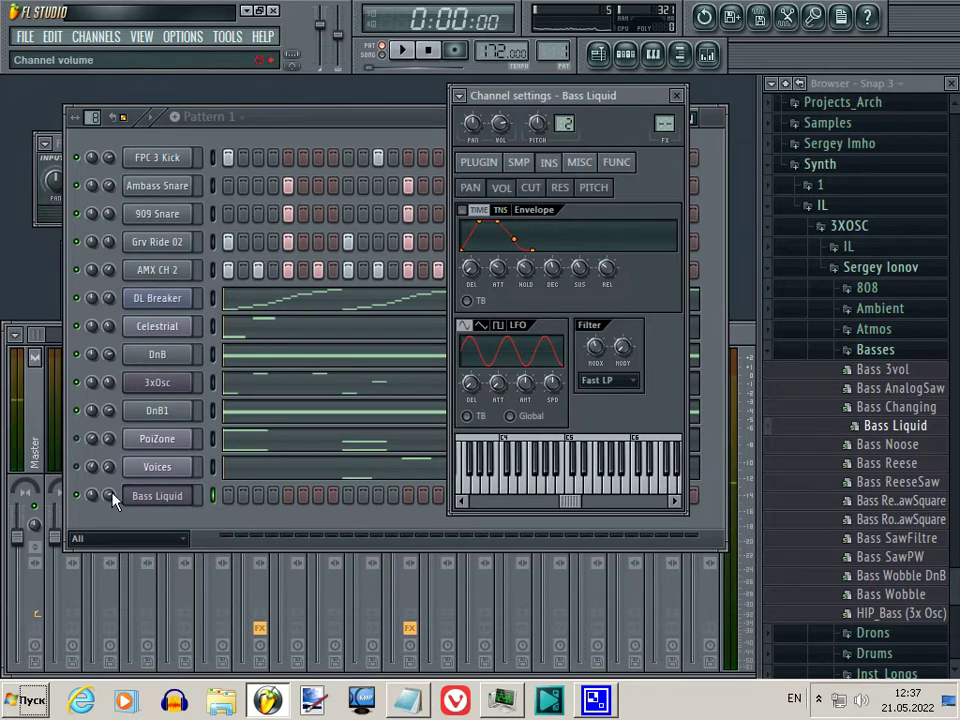
pyautogui.click(113, 500)
pyautogui.click(162, 500)
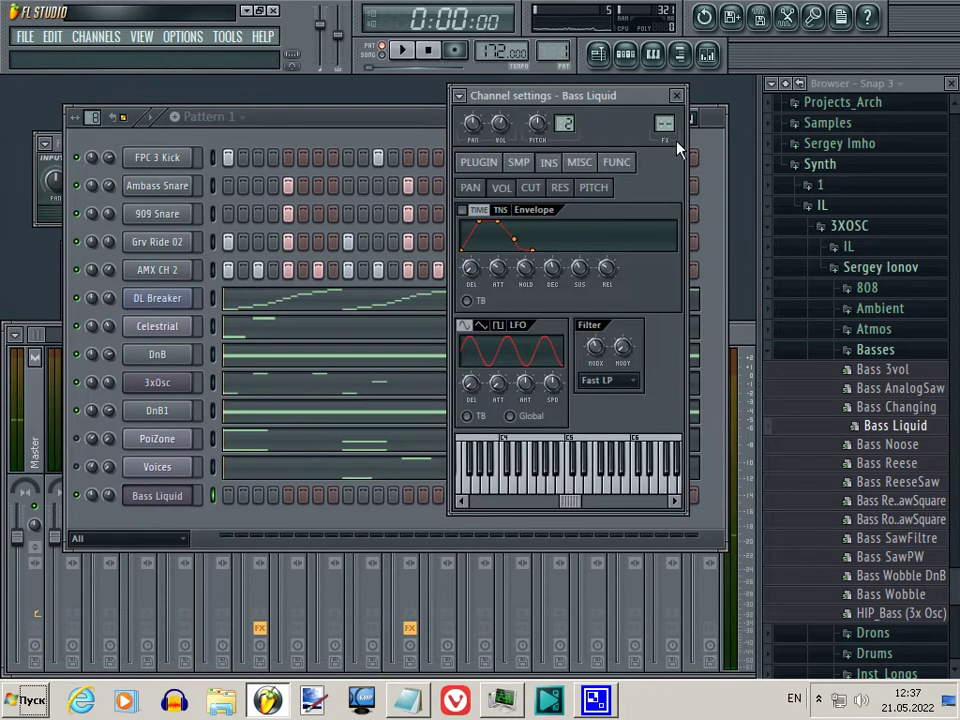
pyautogui.doubleClick(665, 124)
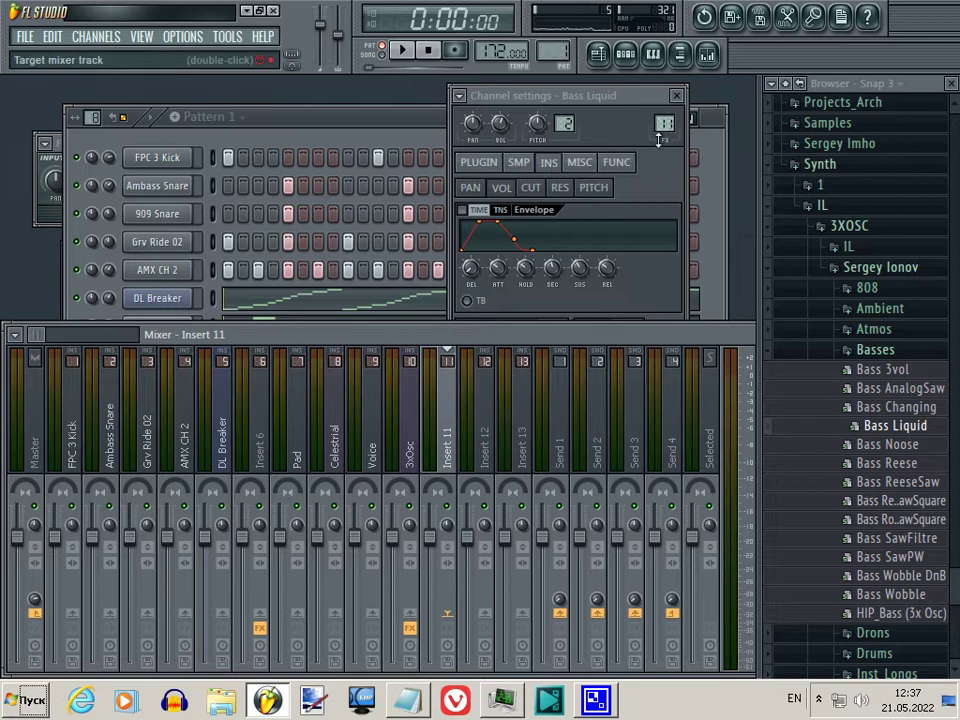
# - In Bass Liquid's piano roll, enter two-step notes G5 at 1:01, G5 at 1:05 and D#5 at 1:07, and play them
pyautogui.click(392, 140)
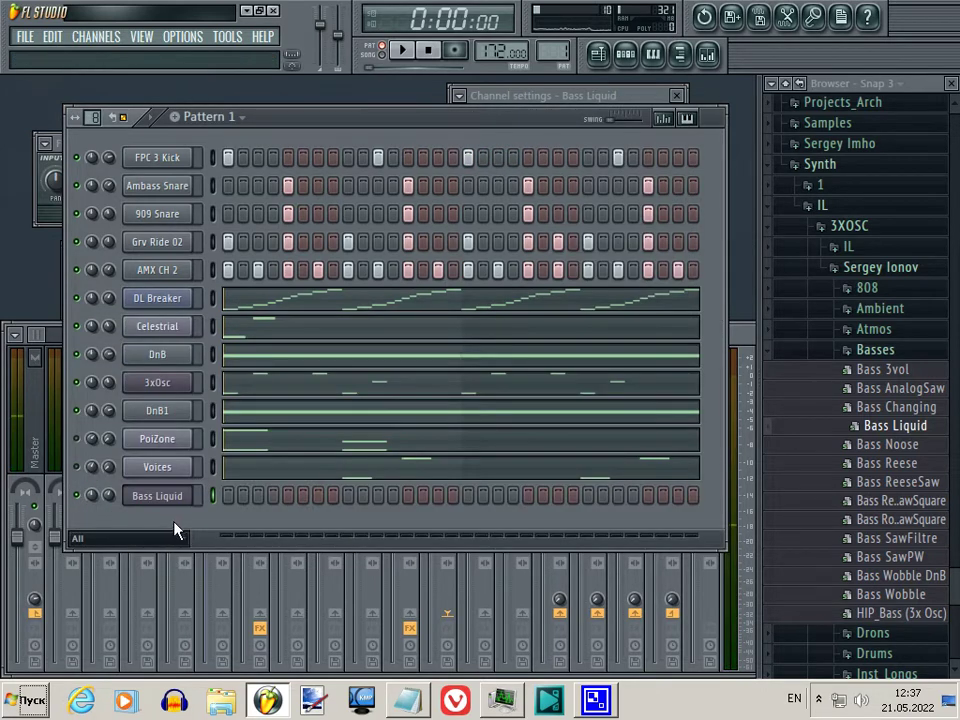
pyautogui.rightClick(190, 495)
pyautogui.click(249, 407)
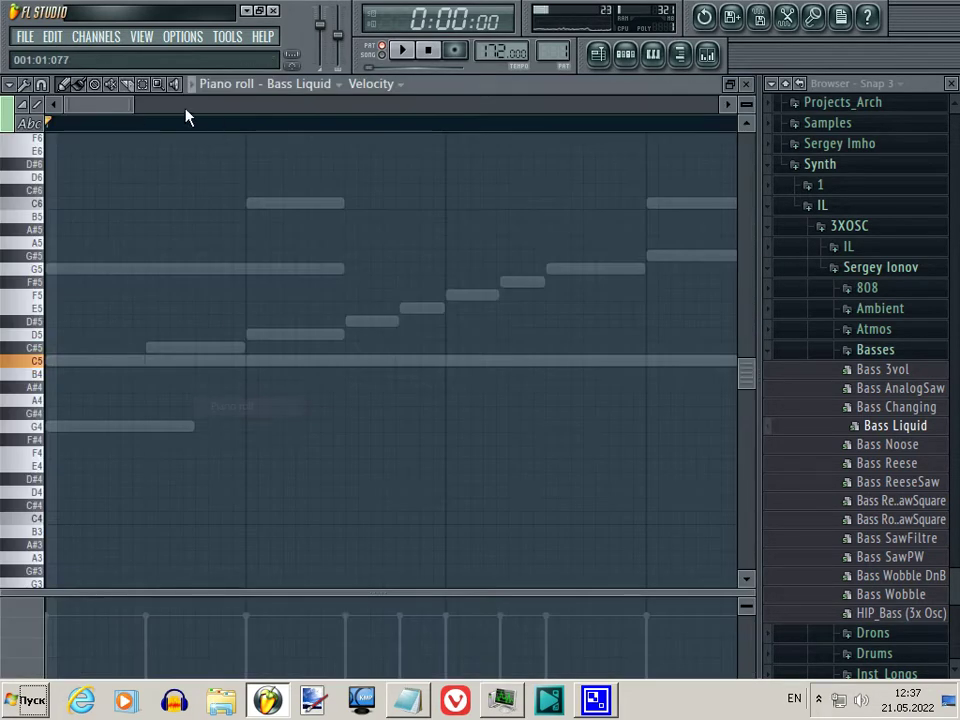
pyautogui.moveTo(131, 105); pyautogui.dragTo(366, 99)
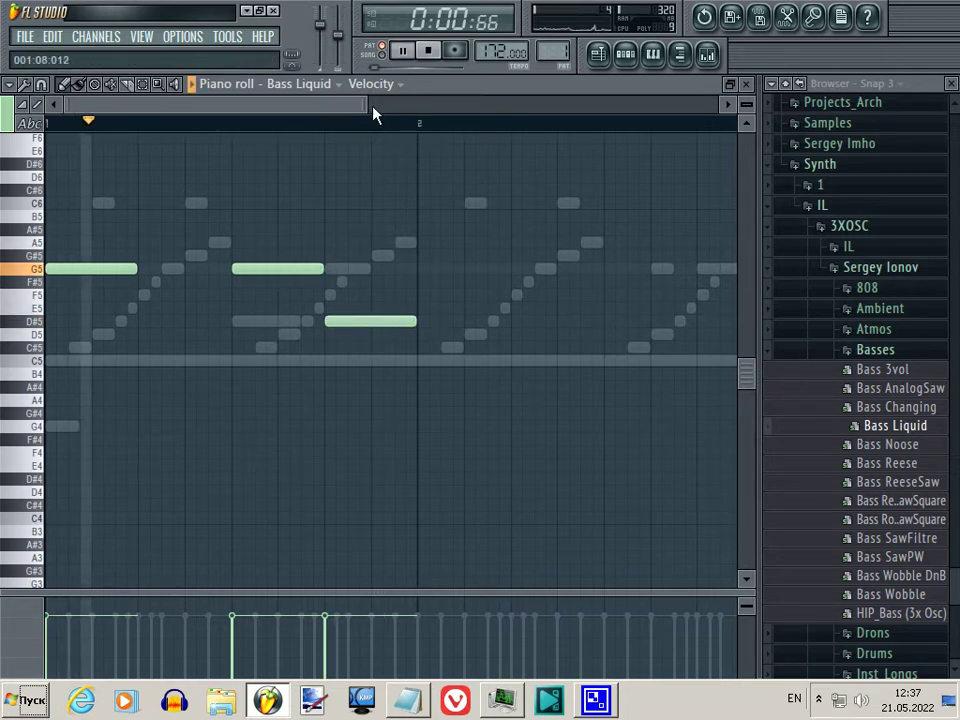
pyautogui.moveTo(367, 104); pyautogui.dragTo(443, 103)
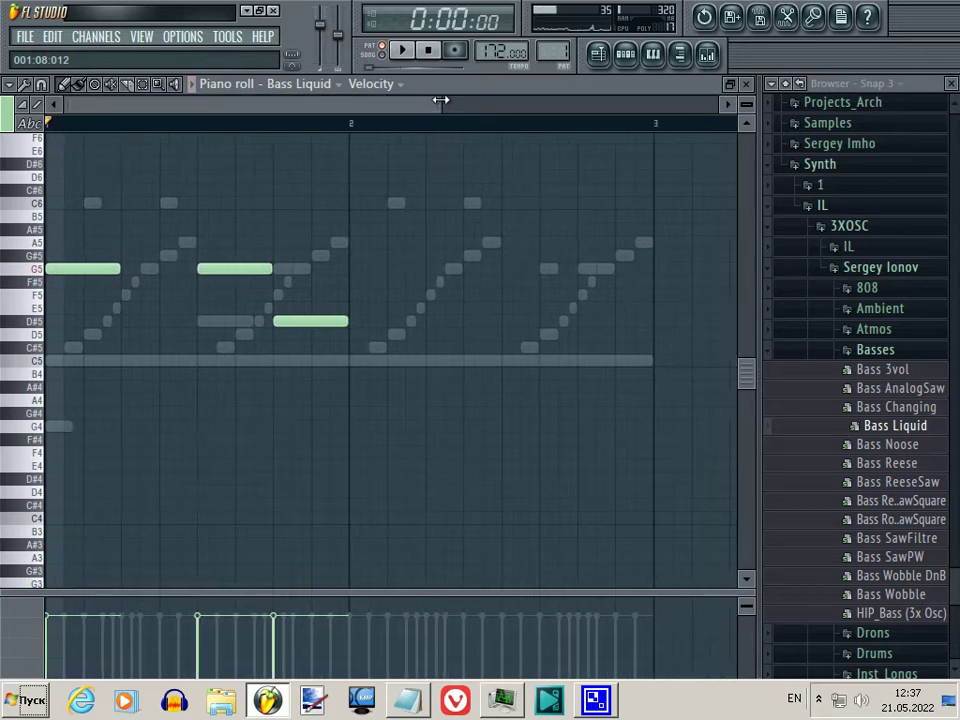
pyautogui.press('space')
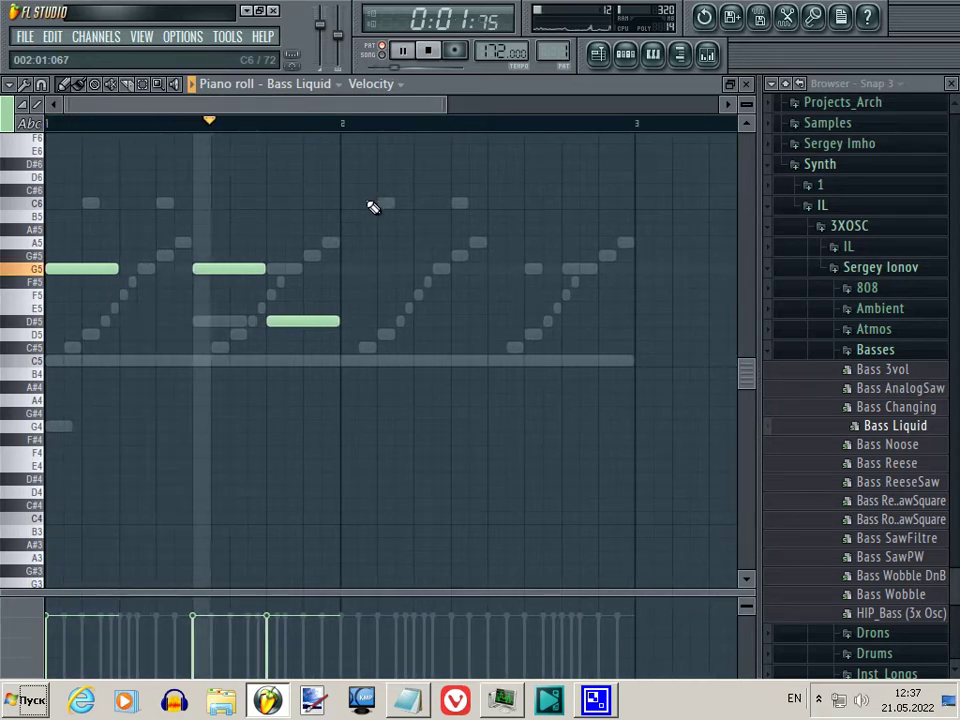
# - Move the second G5 bass note to 1:04 and shorten it to one step, checking the line by playback
pyautogui.moveTo(365, 201); pyautogui.dragTo(14, 358)
pyautogui.press('space')
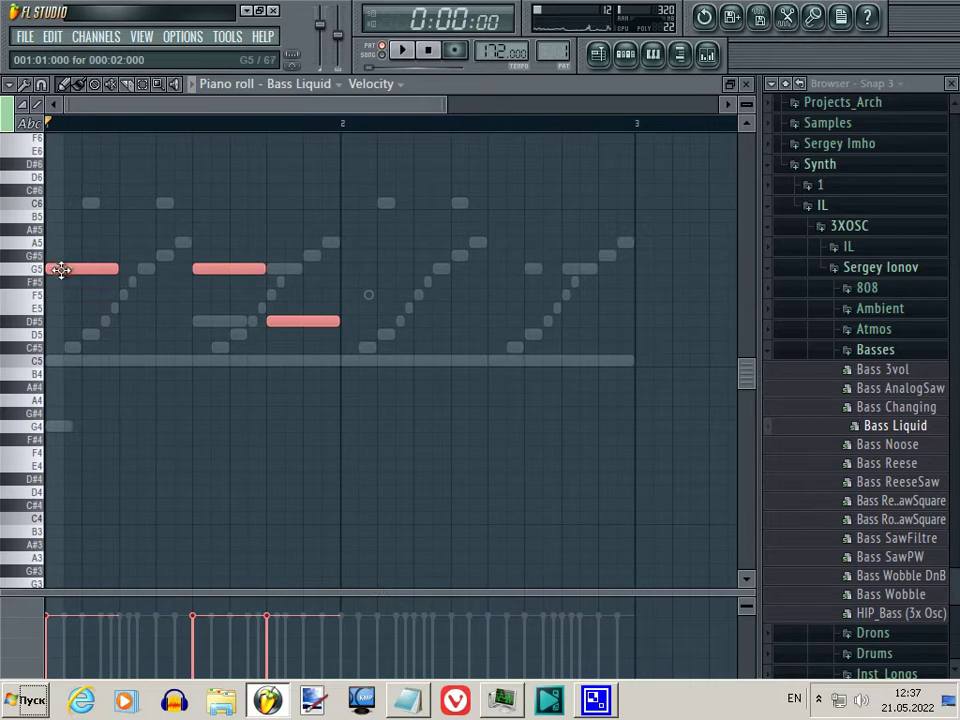
pyautogui.click(210, 290)
pyautogui.press('space')
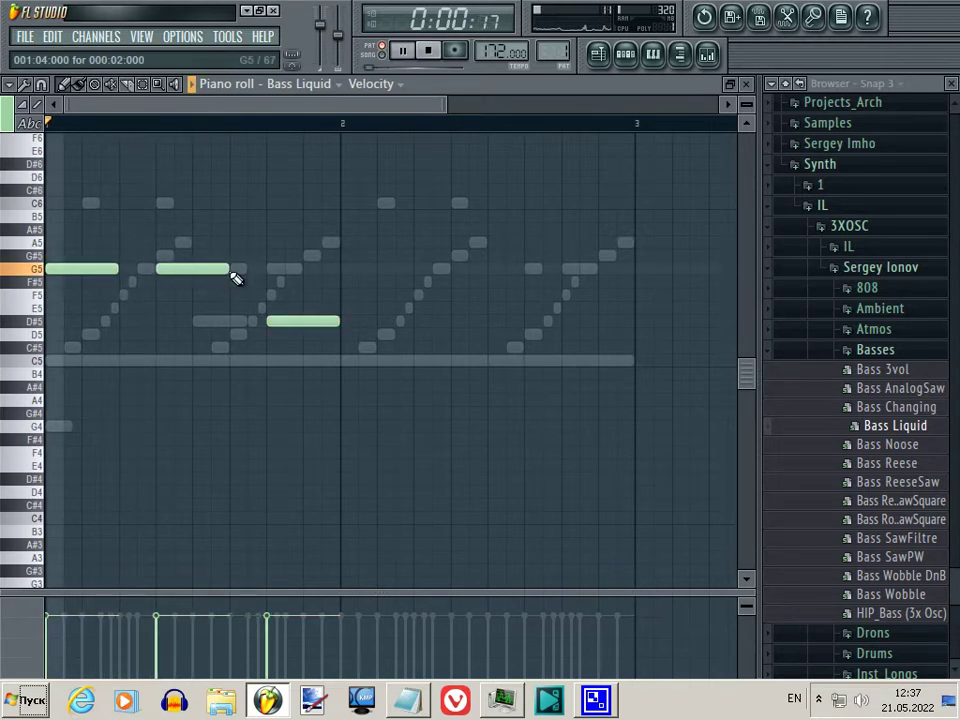
pyautogui.moveTo(231, 271); pyautogui.dragTo(190, 272)
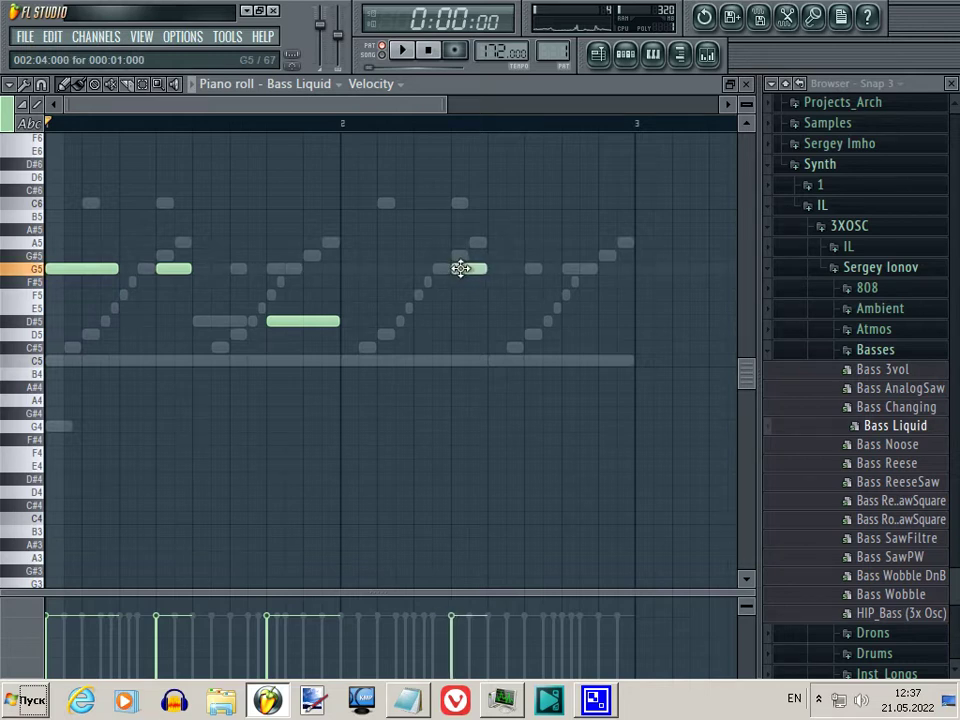
# - Fill bar 2 with one-step bass notes: G5 at 2:04, D#5 at 2:07 and C5 half a step after the D#5 starts
pyautogui.click(533, 325)
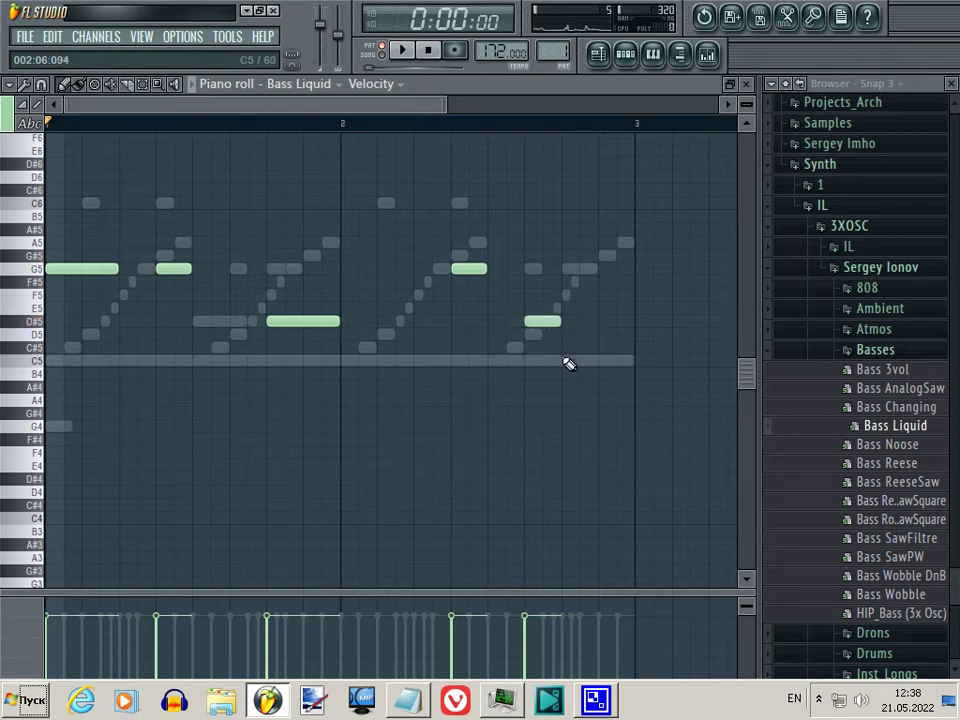
pyautogui.moveTo(621, 367); pyautogui.dragTo(632, 368)
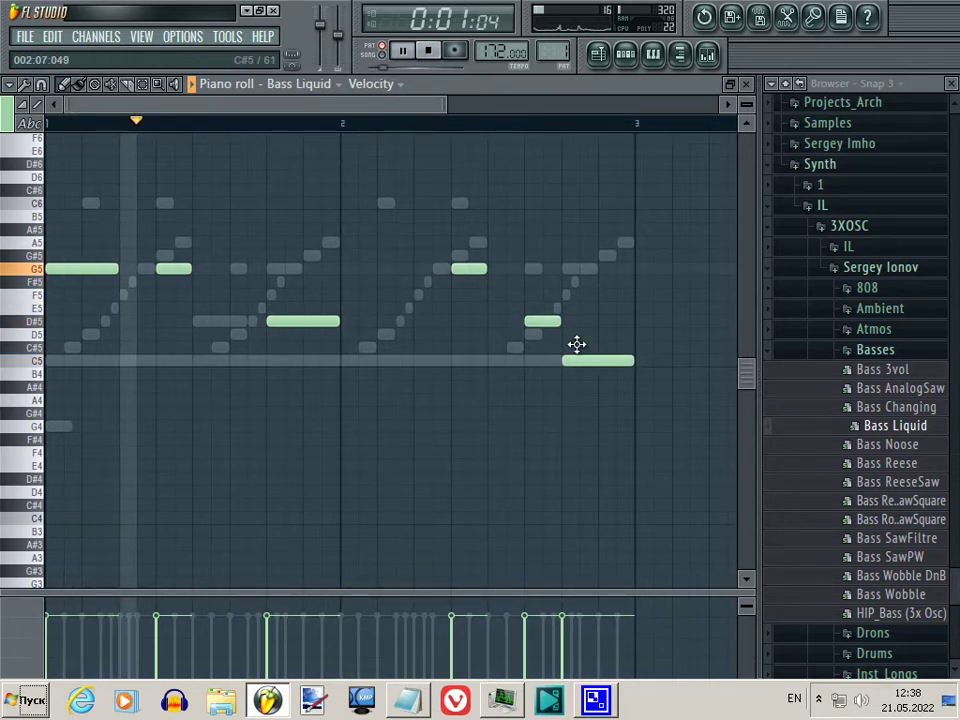
pyautogui.moveTo(546, 321); pyautogui.dragTo(576, 321)
pyautogui.moveTo(607, 358); pyautogui.dragTo(632, 364)
pyautogui.press('space')
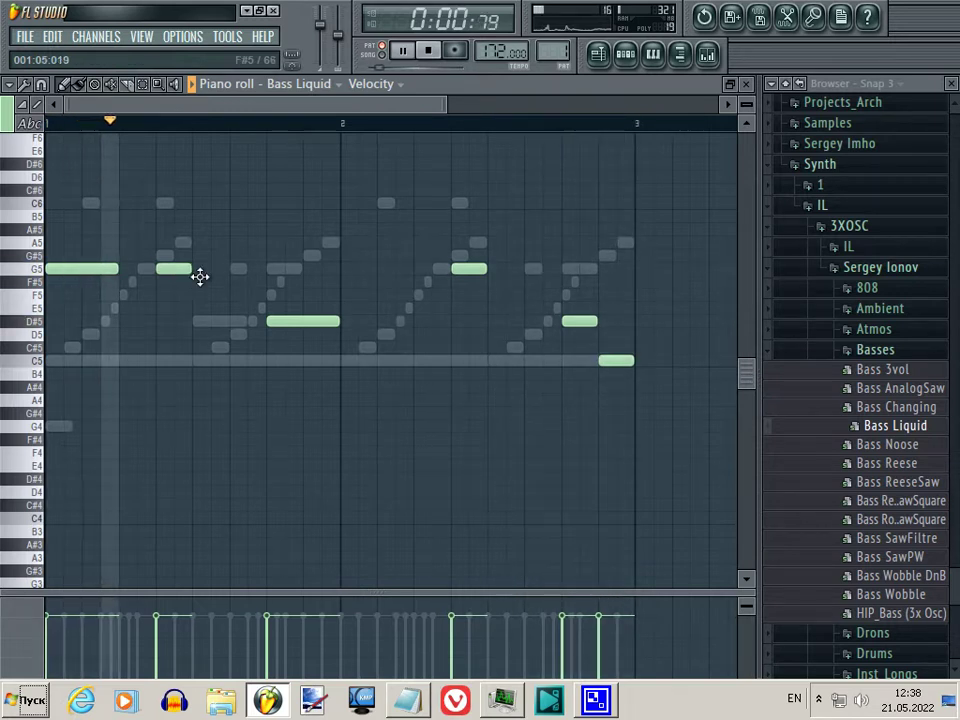
pyautogui.moveTo(604, 357); pyautogui.dragTo(594, 361)
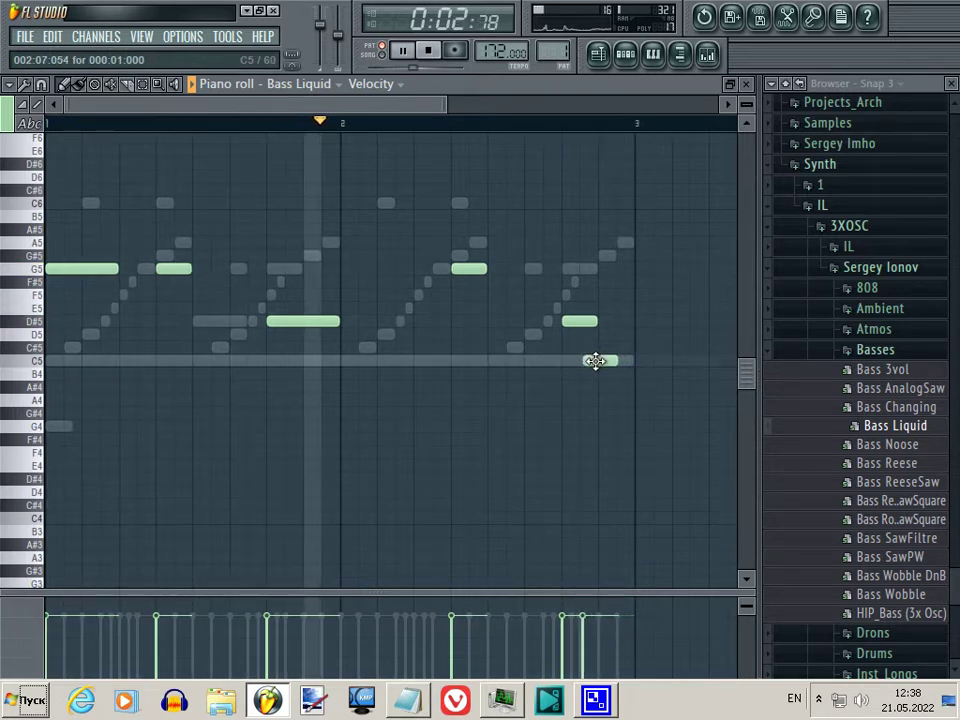
pyautogui.press('space')
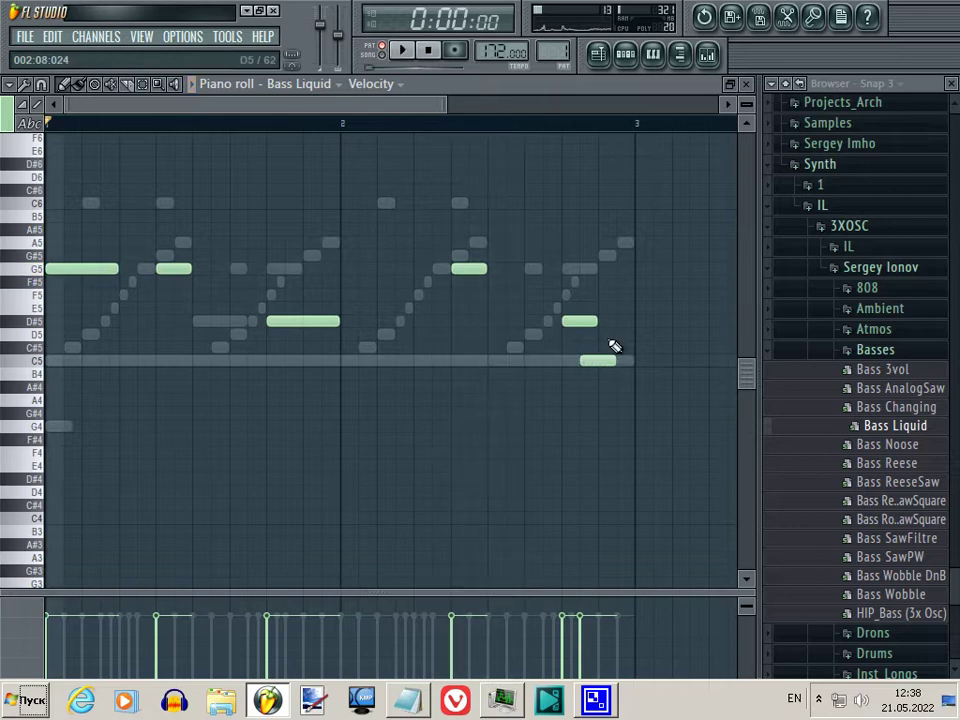
# - Try starting the later G5 bass notes at 1:05 and 2:05, return them to 1:04 and 2:04, and play the line
pyautogui.click(622, 54)
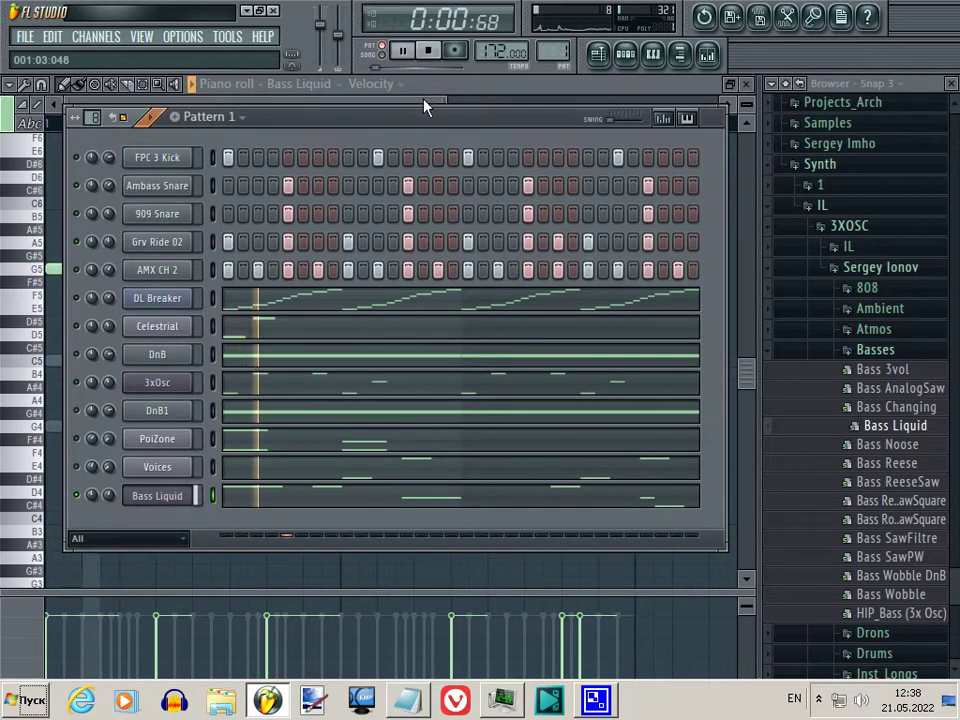
pyautogui.click(424, 107)
pyautogui.press('space')
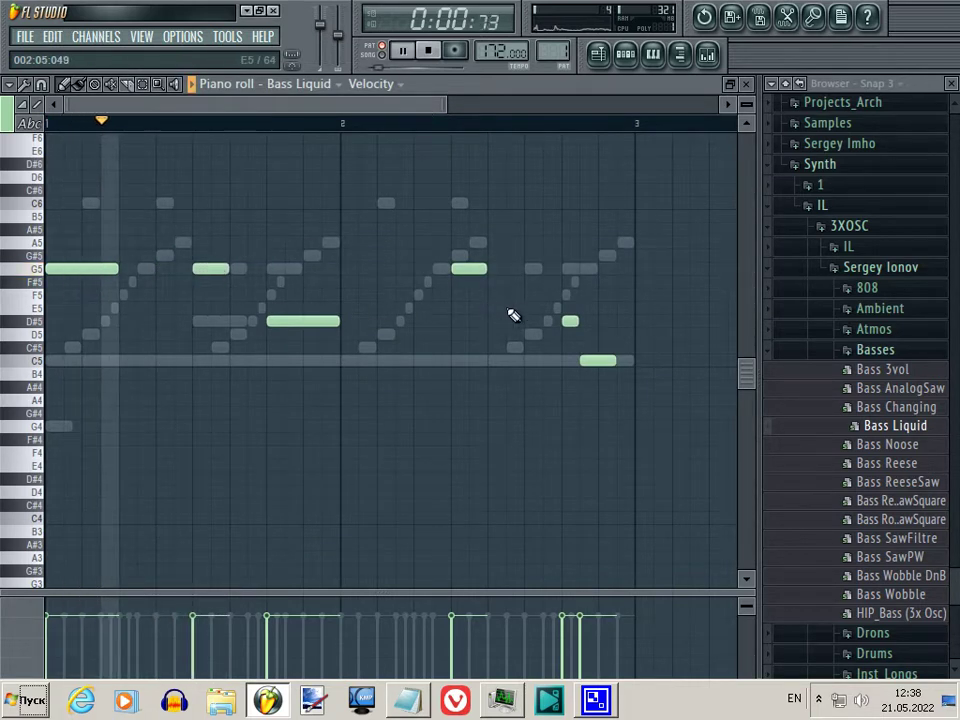
pyautogui.moveTo(473, 272); pyautogui.dragTo(507, 270)
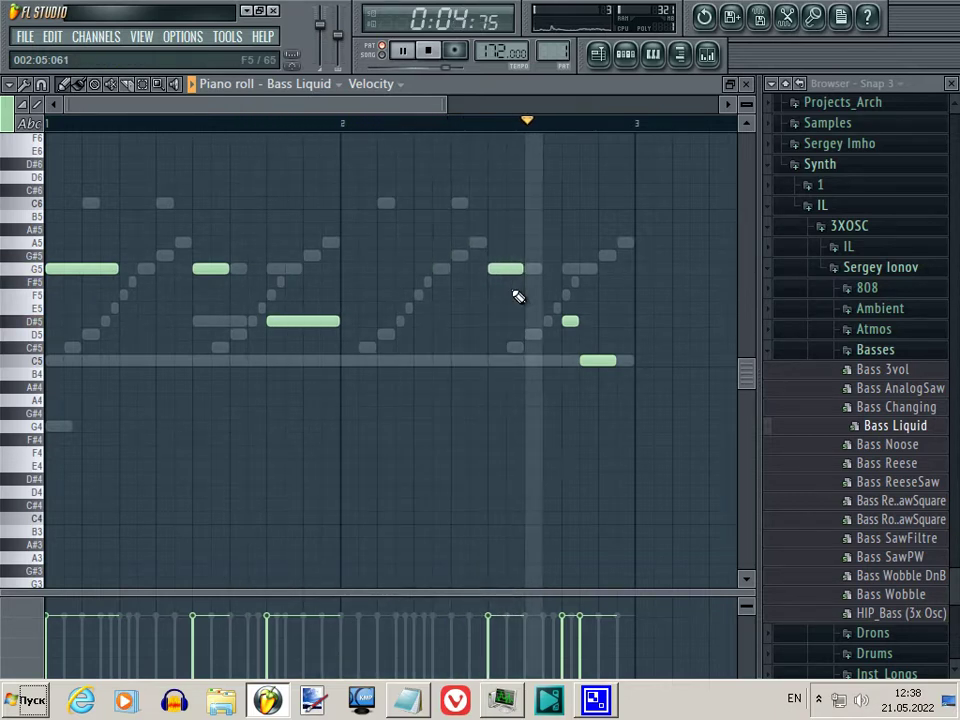
pyautogui.moveTo(510, 270); pyautogui.dragTo(471, 268)
pyautogui.press('space')
pyautogui.moveTo(212, 270); pyautogui.dragTo(183, 273)
pyautogui.press('space')
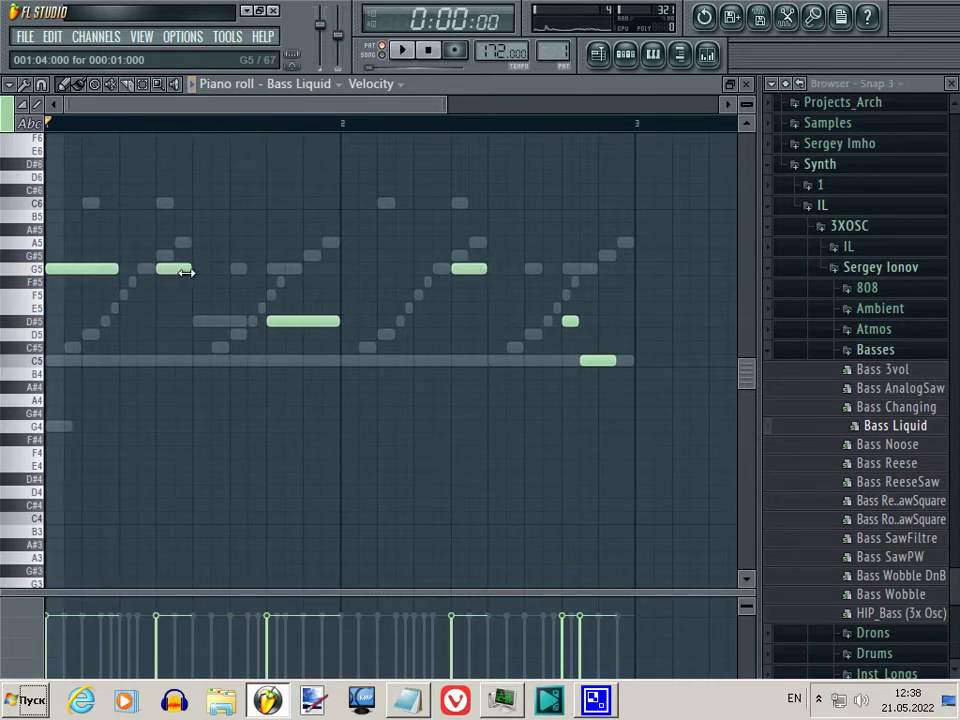
# - Lengthen the G5 notes at 1:04 and 2:04 to two steps, and end bar 2 with two-step D#5 and C5 notes at 2:07
pyautogui.moveTo(489, 275); pyautogui.dragTo(522, 274)
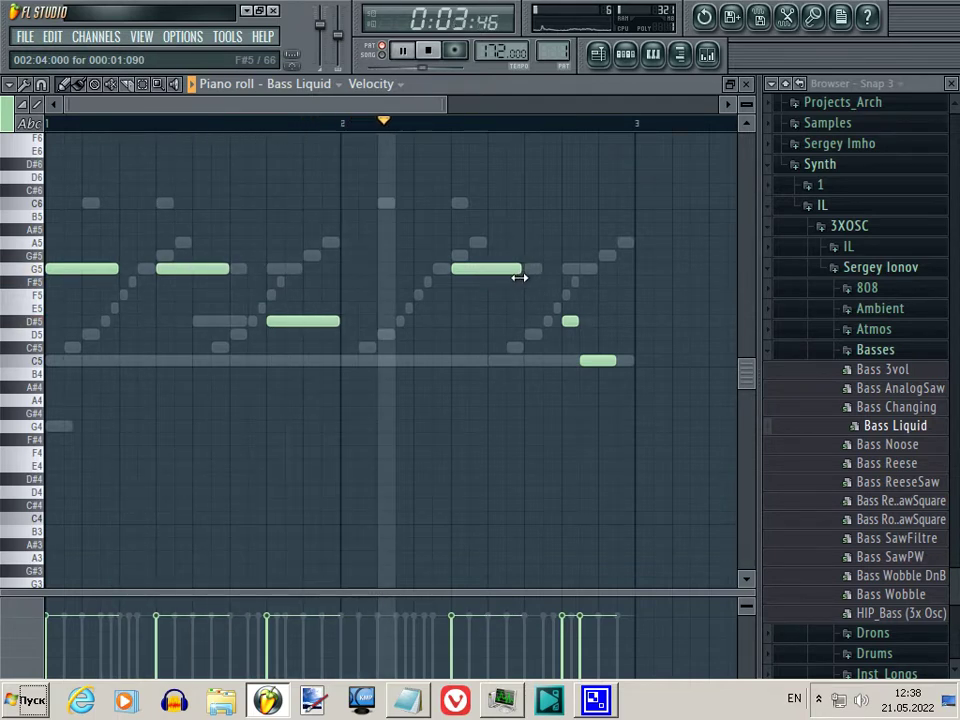
pyautogui.rightClick(609, 361)
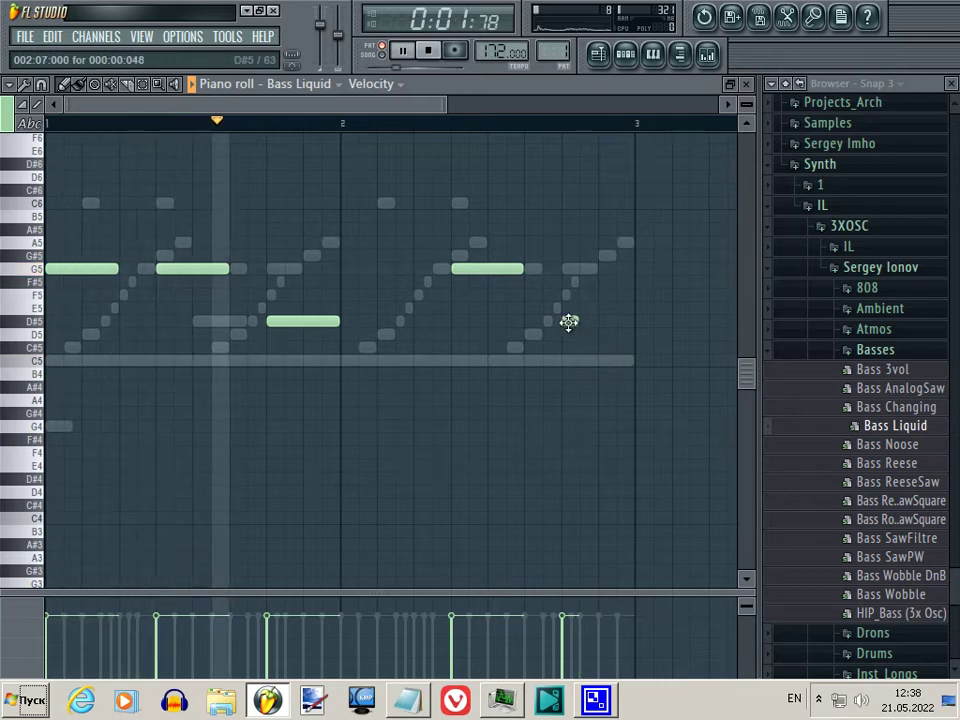
pyautogui.press('space')
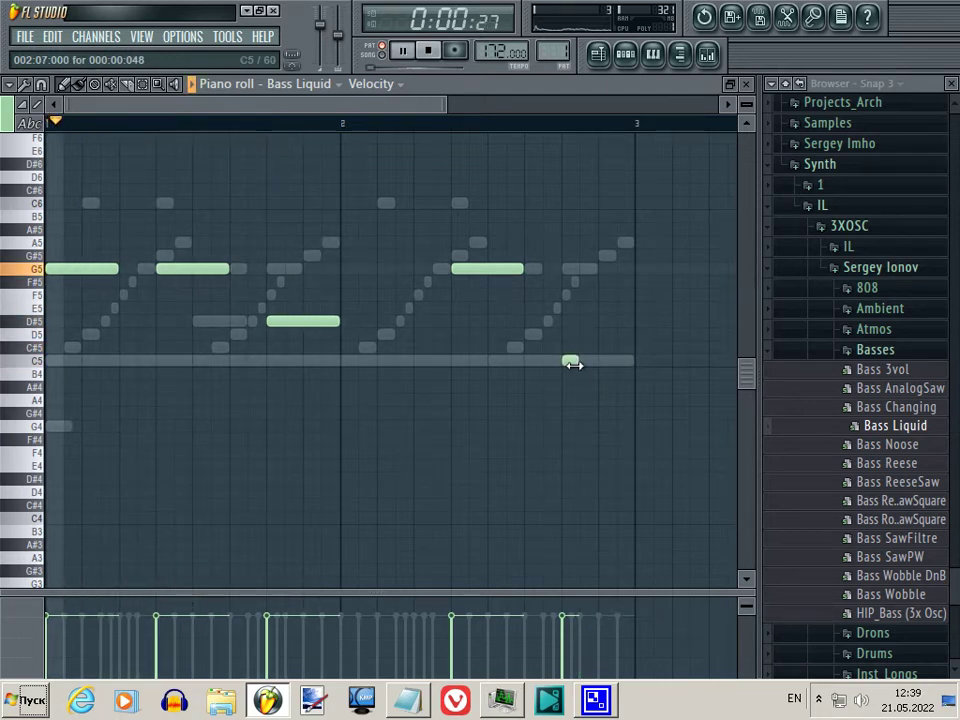
pyautogui.moveTo(573, 364); pyautogui.dragTo(626, 362)
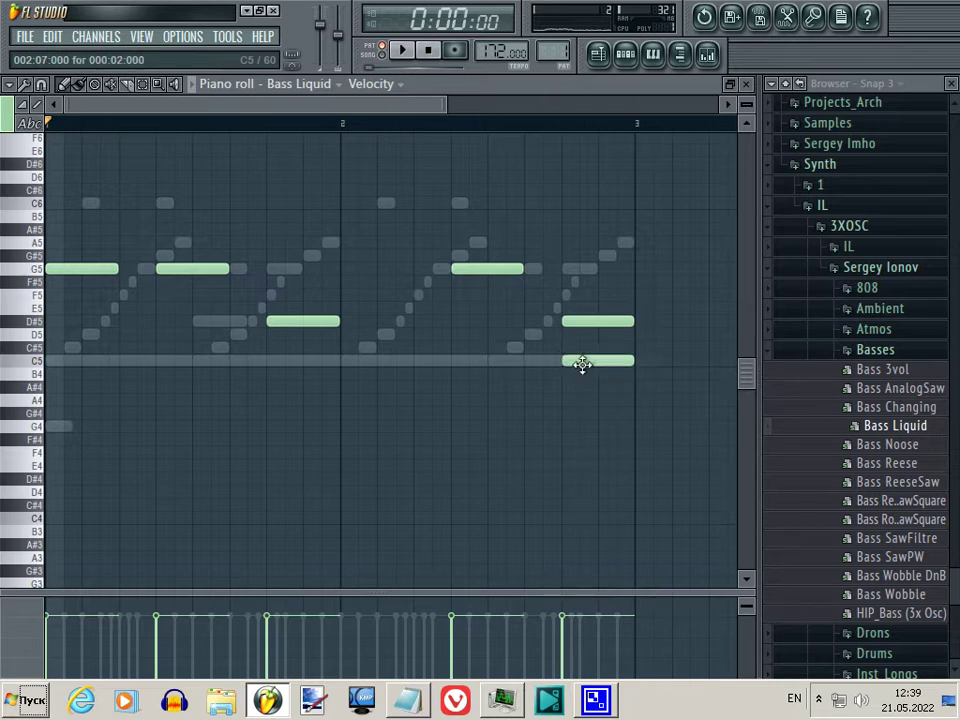
# - Try the C5 at 2:07 as a slide note, starting it at 2:07:048 and shortening it to 0:024 during playback
pyautogui.doubleClick(582, 364)
pyautogui.click(745, 499)
pyautogui.press('space')
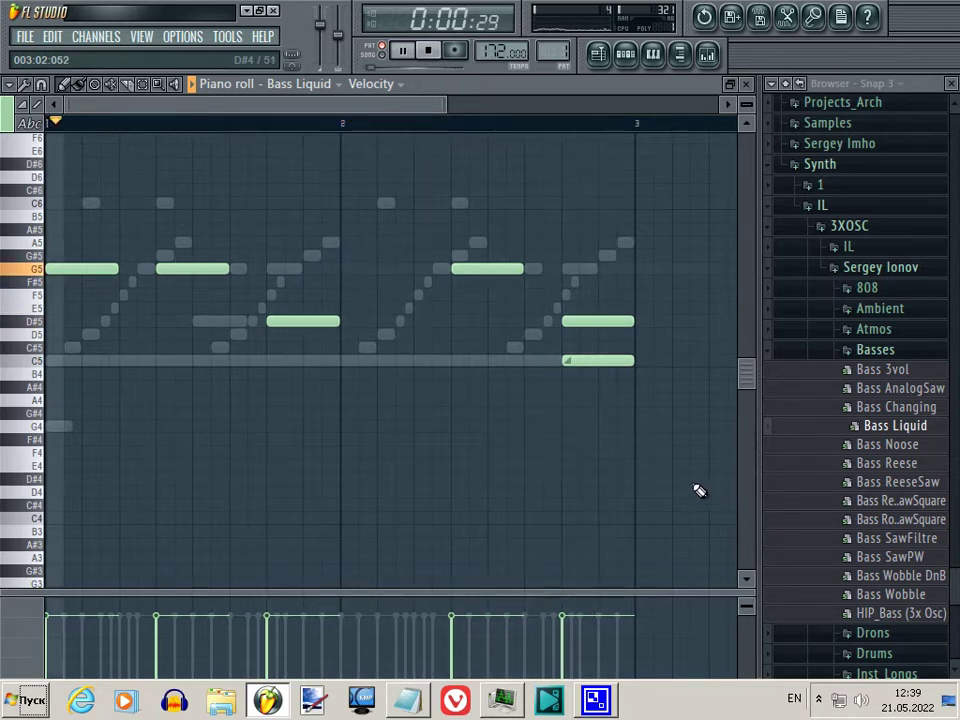
pyautogui.moveTo(633, 362); pyautogui.dragTo(595, 368)
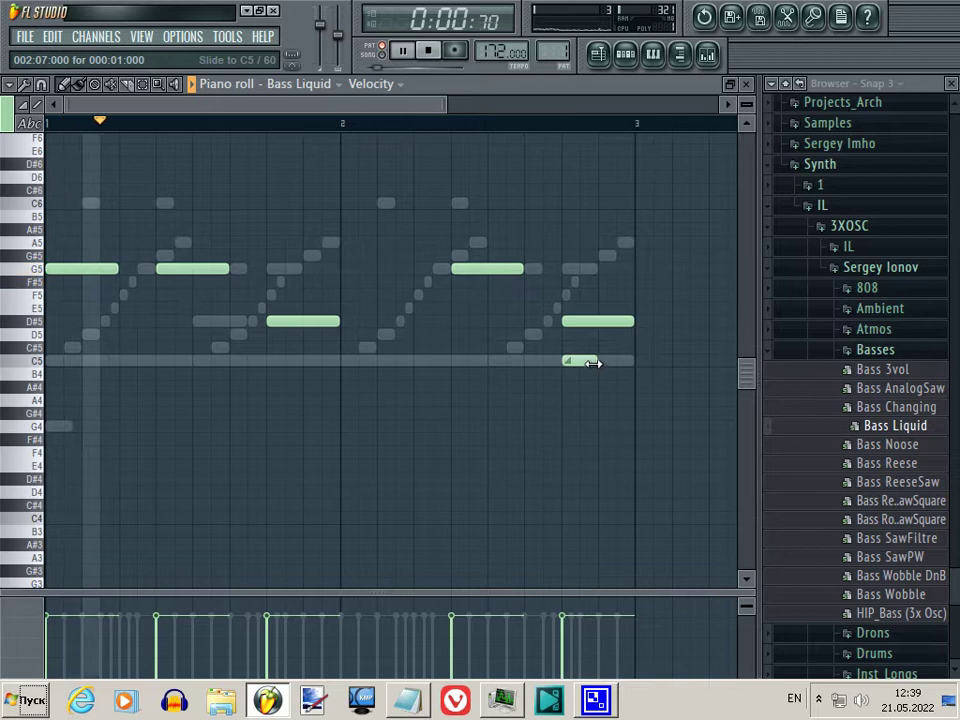
pyautogui.moveTo(588, 362); pyautogui.dragTo(604, 364)
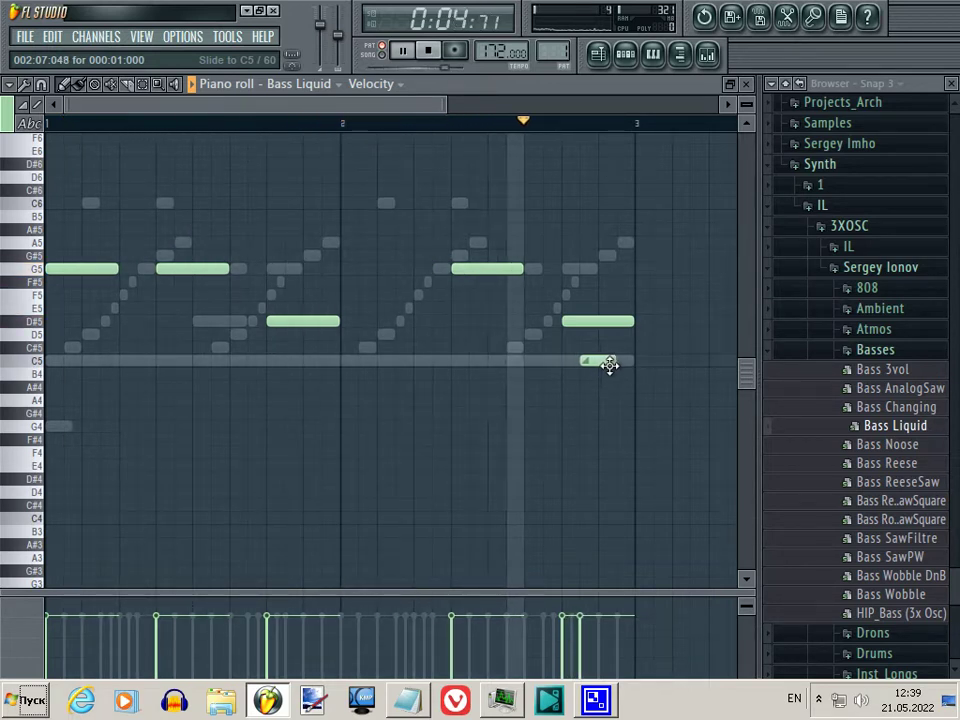
pyautogui.moveTo(613, 364); pyautogui.dragTo(594, 365)
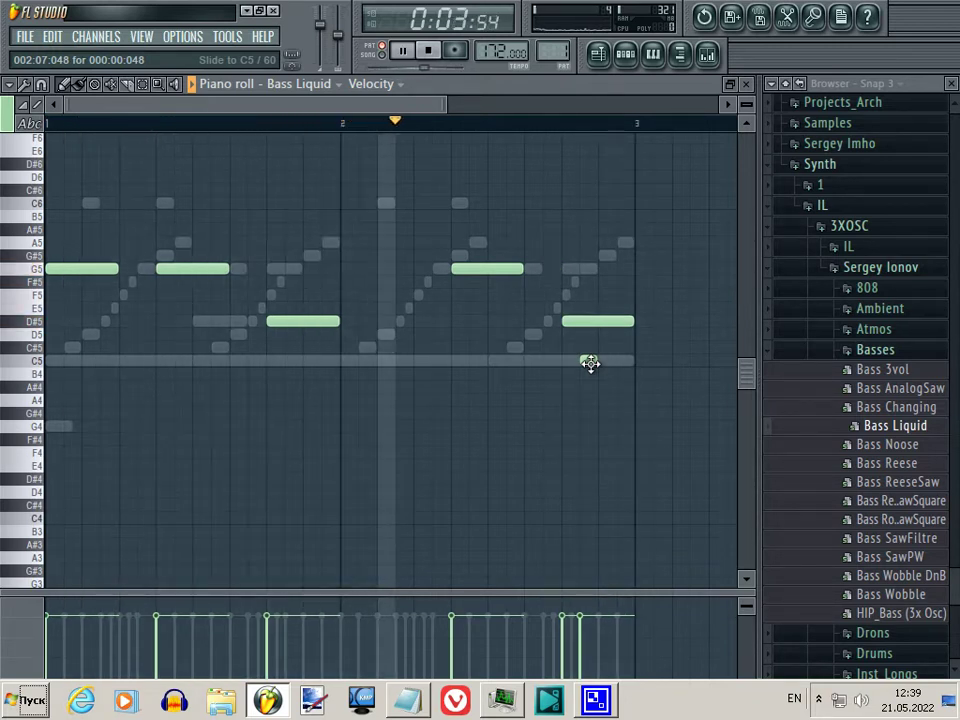
pyautogui.moveTo(591, 362); pyautogui.dragTo(585, 365)
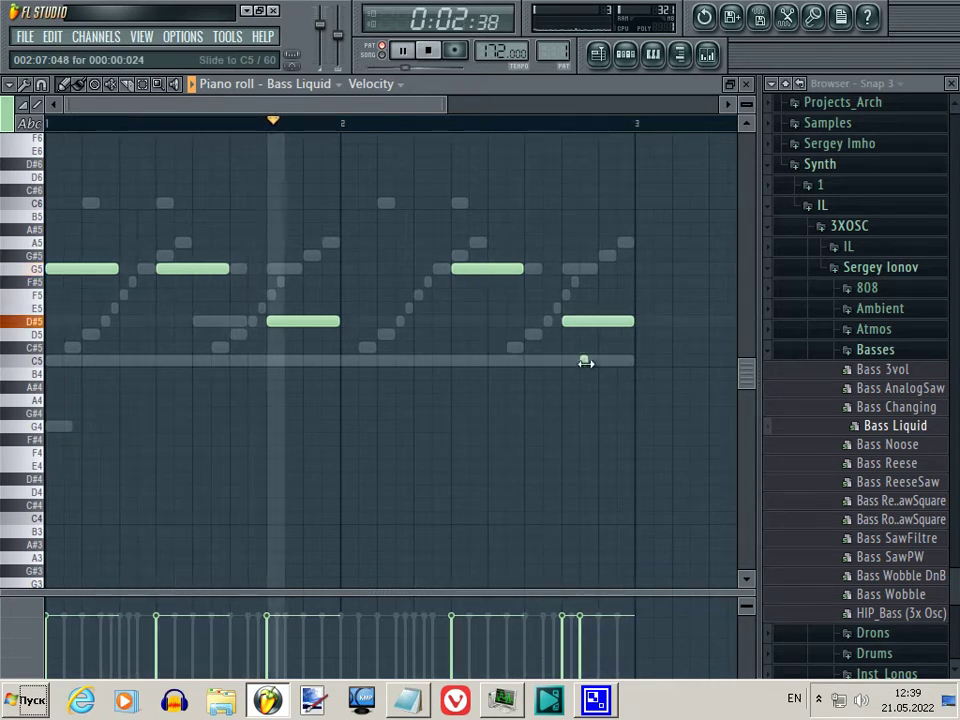
# - Remove the C5 slide note and shorten the G5 notes at 1:04 and 2:04 to one step
pyautogui.click(645, 60)
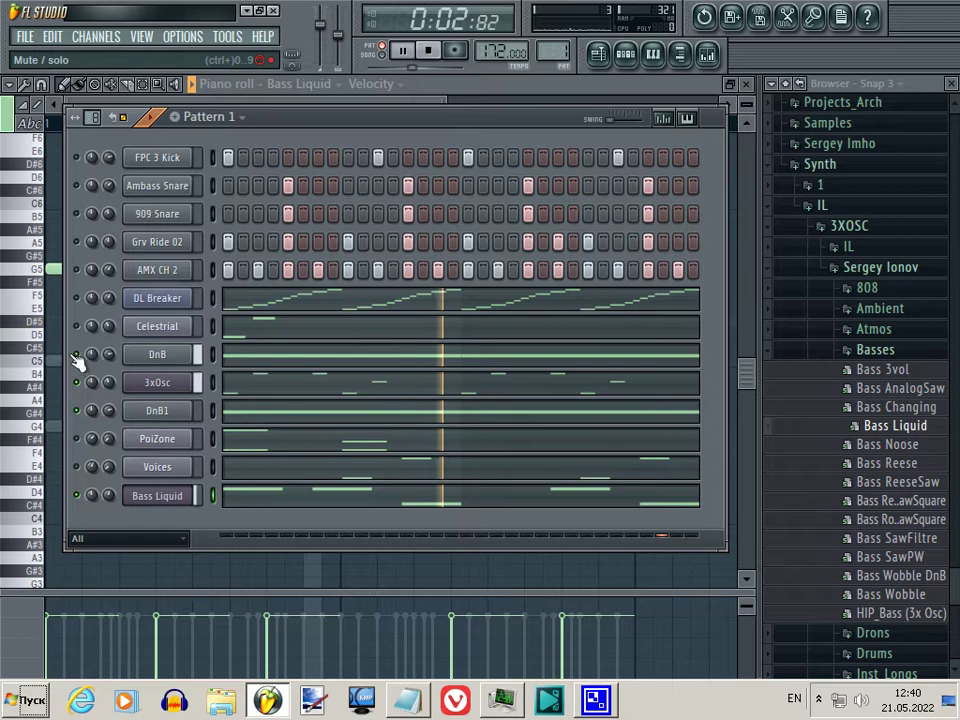
pyautogui.click(566, 101)
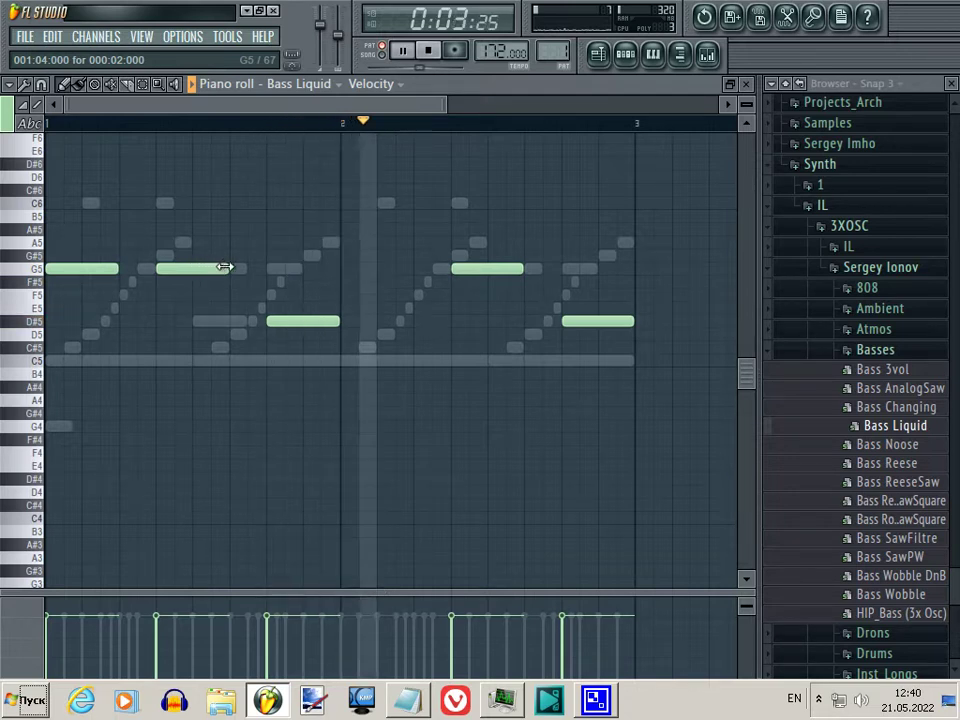
pyautogui.press('space')
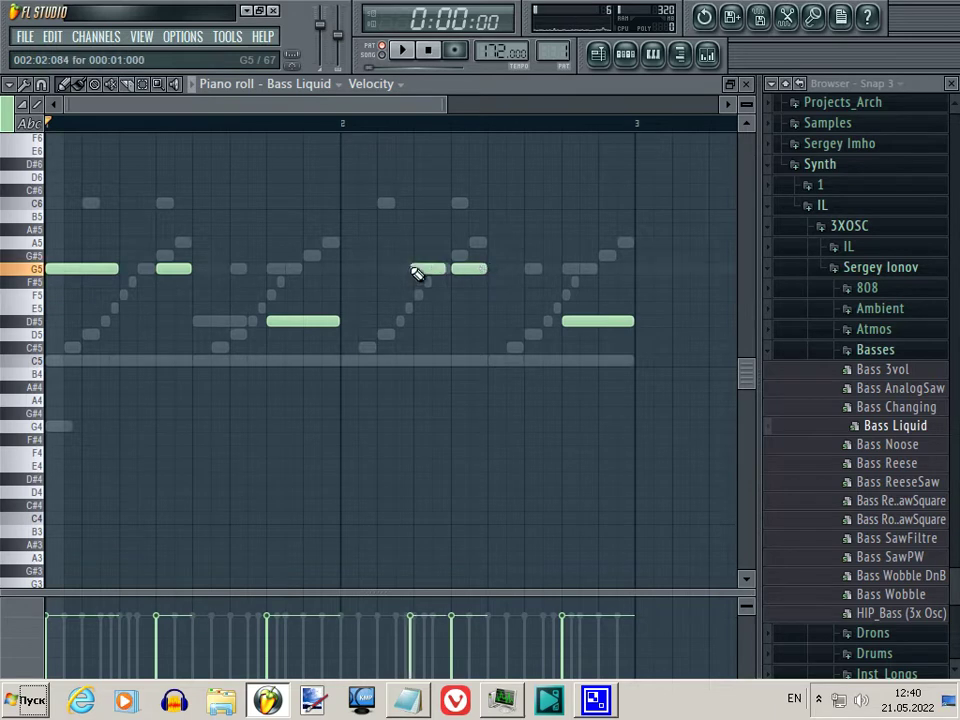
# - Try an extra G5 at 2:03 at half-step and one-step lengths, and delete it
pyautogui.moveTo(444, 268); pyautogui.dragTo(426, 268)
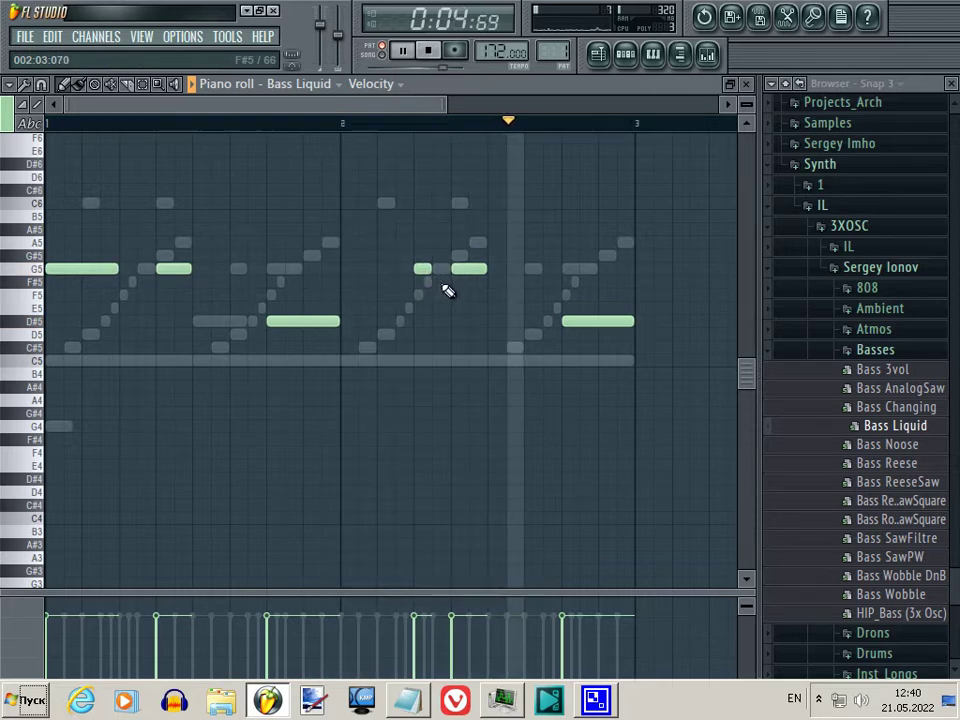
pyautogui.moveTo(432, 270); pyautogui.dragTo(446, 270)
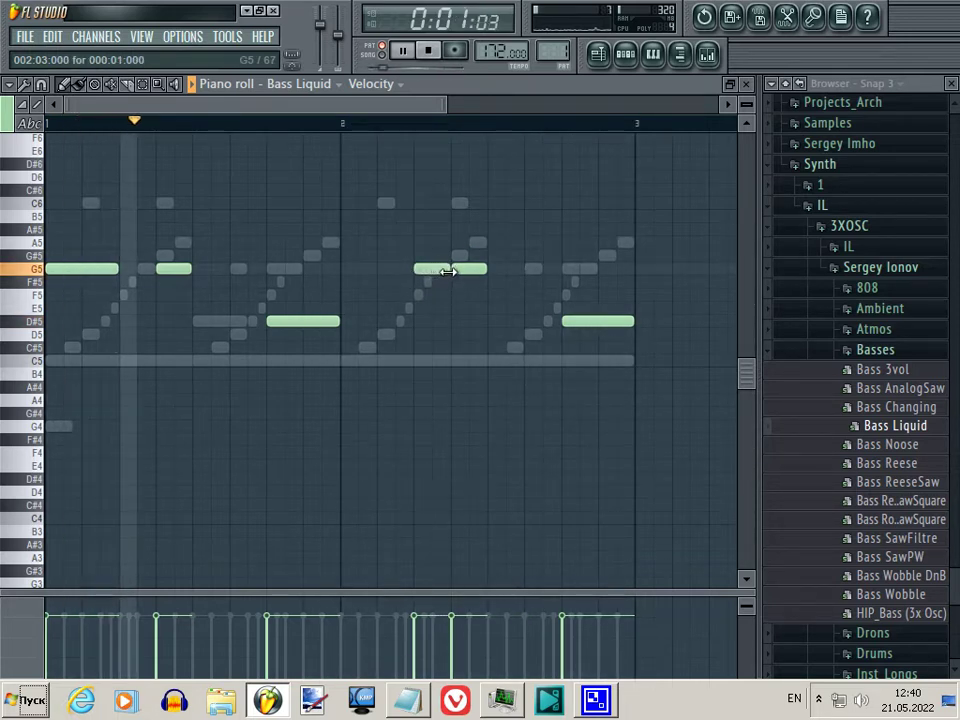
pyautogui.rightClick(424, 270)
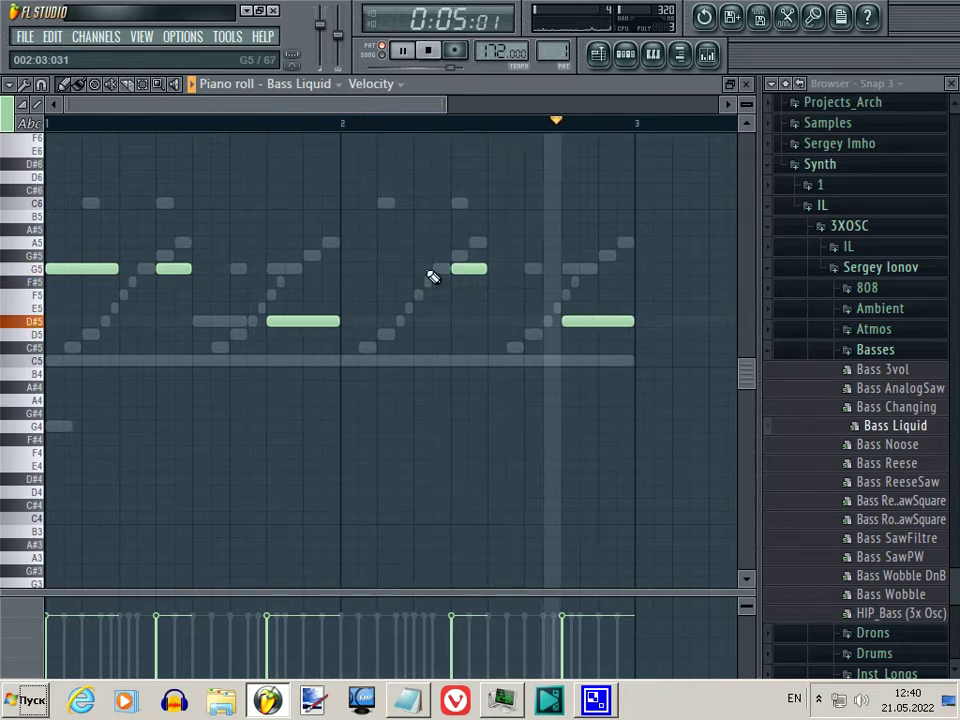
# - Lengthen the G5 at 2:04 to two steps and lower the two-step D#5 at 2:07 to C5
pyautogui.moveTo(482, 270); pyautogui.dragTo(521, 280)
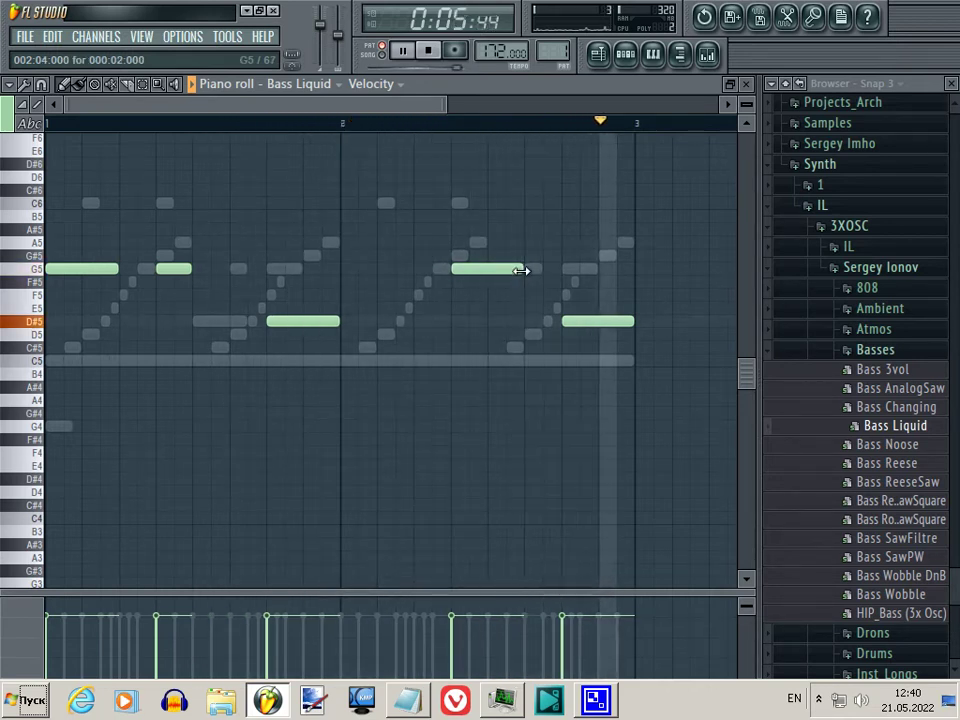
pyautogui.moveTo(602, 320); pyautogui.dragTo(600, 368)
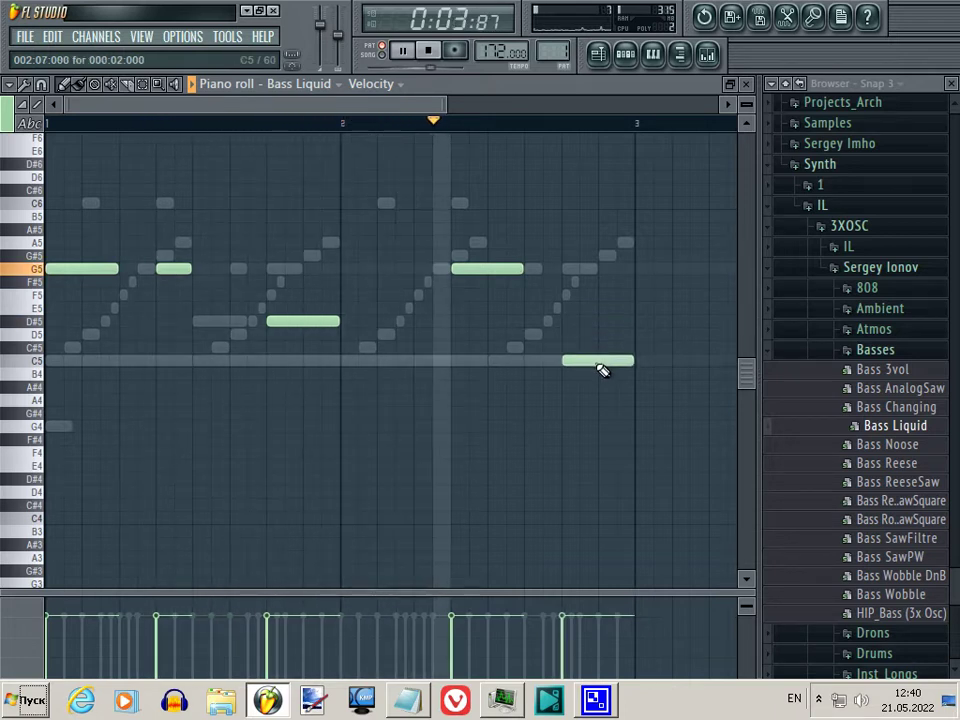
pyautogui.press('space')
# - Add a one-step D#5 bass note at 2:06 and shorten the G5 at 2:04 to one step
pyautogui.click(533, 320)
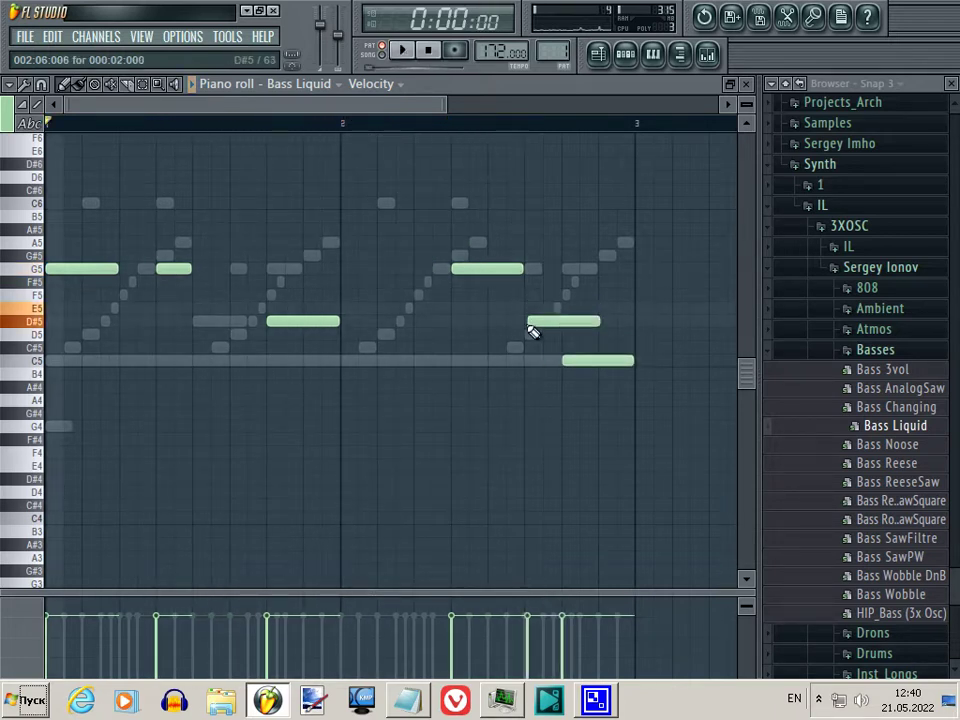
pyautogui.press('space')
pyautogui.moveTo(600, 332); pyautogui.dragTo(568, 336)
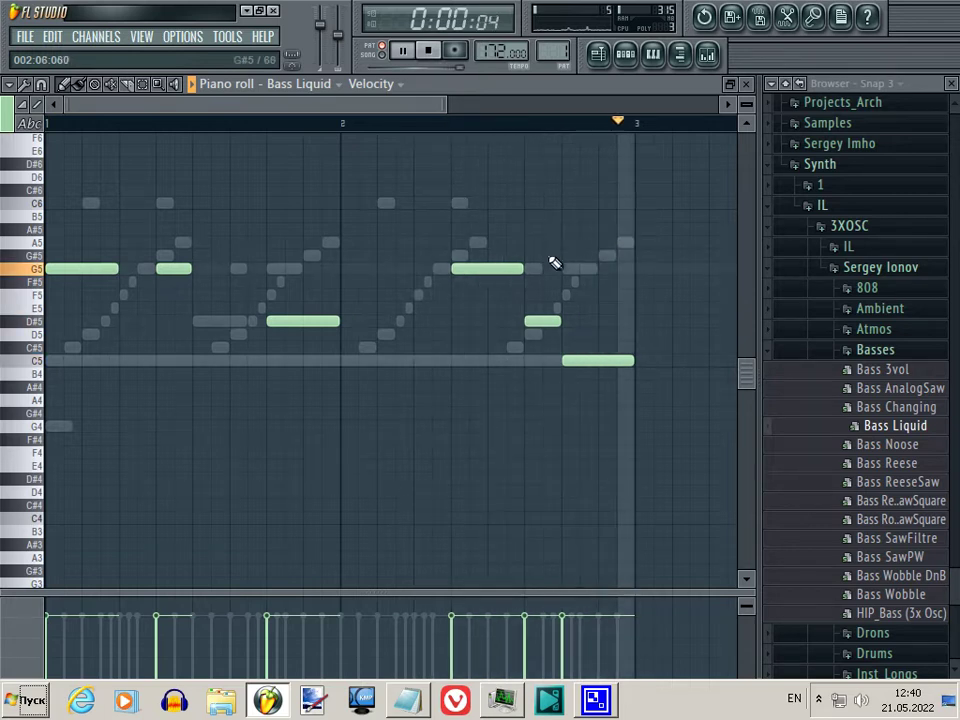
pyautogui.moveTo(525, 276); pyautogui.dragTo(486, 272)
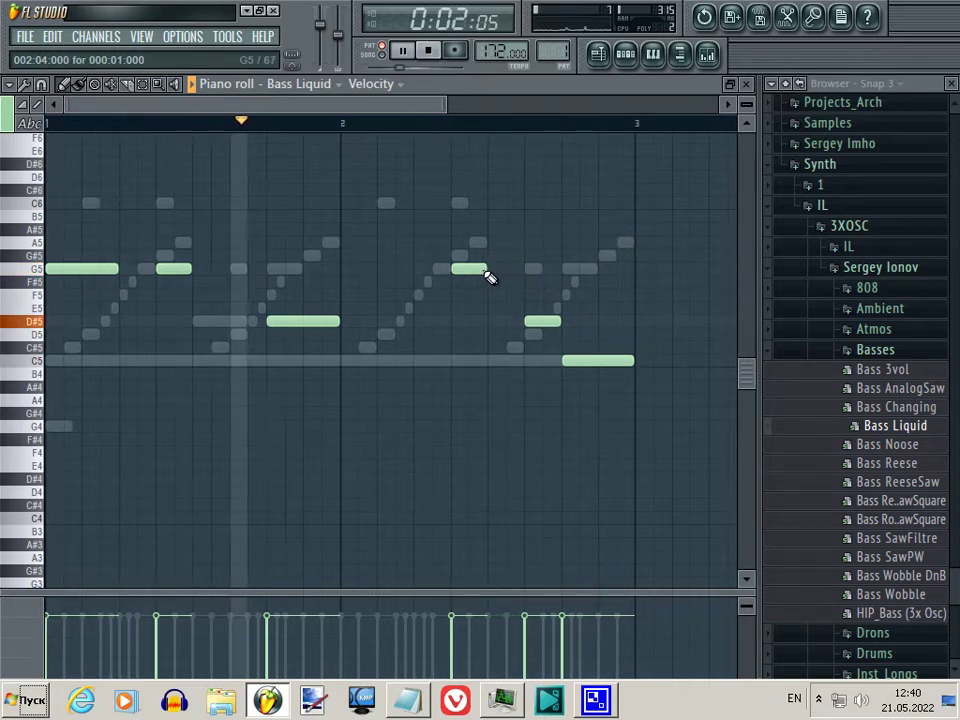
# - Try the D#5 as a two-step note at 2:05, delete it and play the bass line without it
pyautogui.moveTo(551, 325)
pyautogui.mouseDown()
pyautogui.moveTo(514, 326)
pyautogui.moveTo(564, 332)
pyautogui.mouseUp()
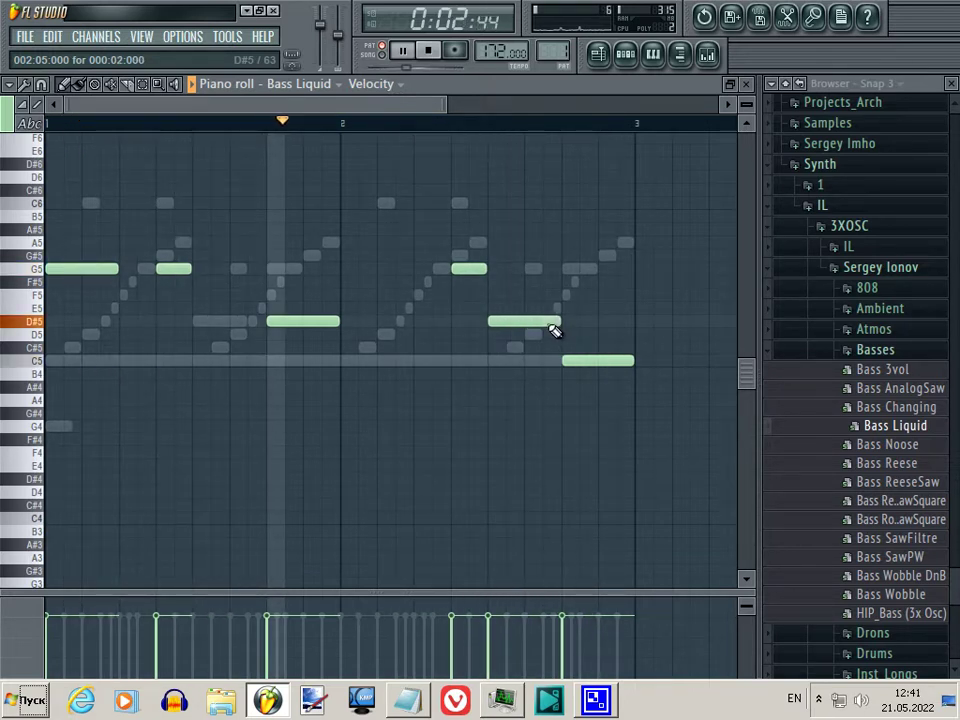
pyautogui.press('space')
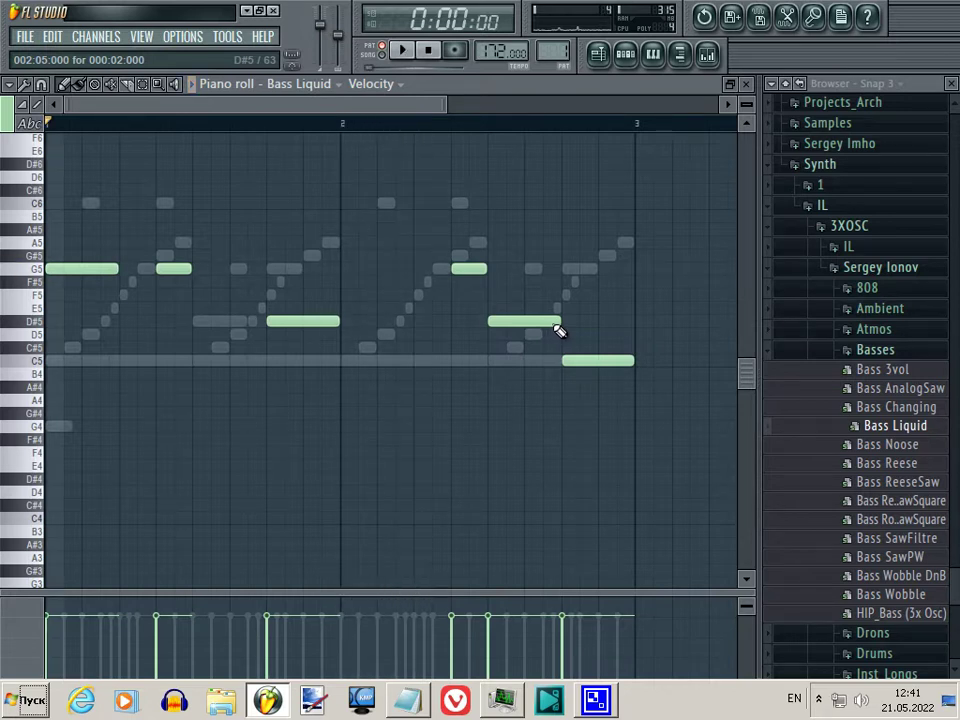
pyautogui.rightClick(558, 330)
pyautogui.press('space')
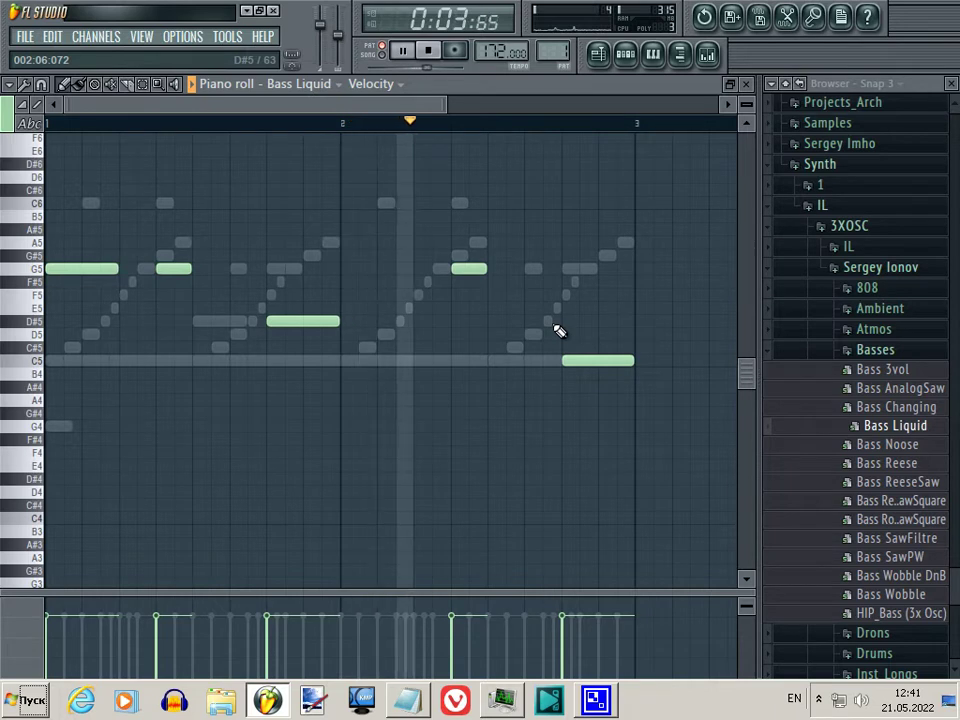
# - Add a bass note just under one step long half a step after 2:05, trying it on D#5 and raising it to G5
pyautogui.press('space')
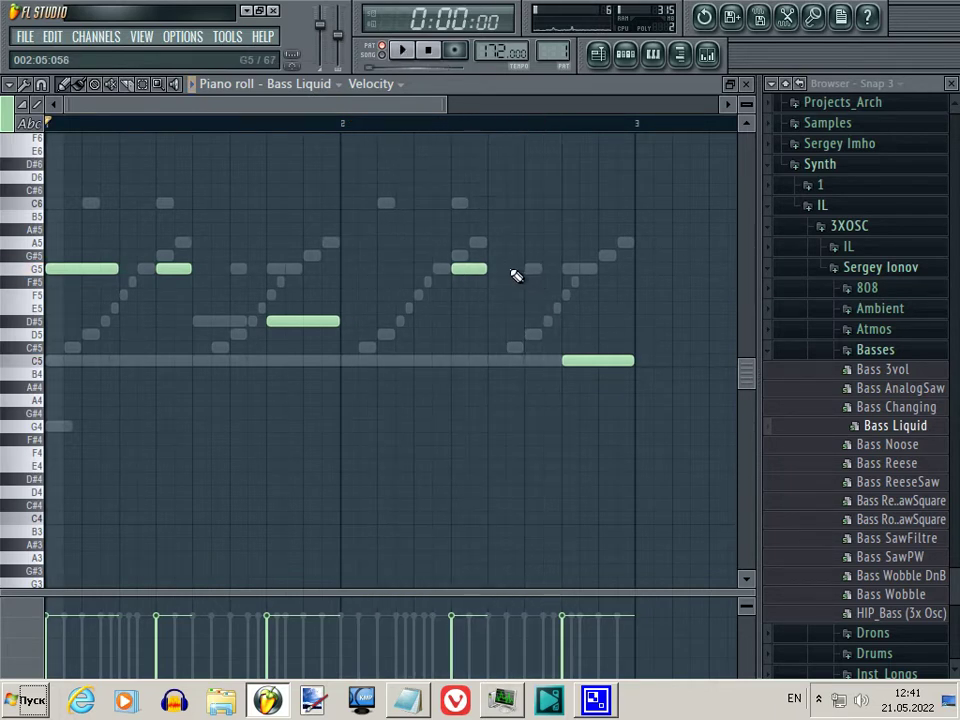
pyautogui.moveTo(588, 278); pyautogui.dragTo(535, 331)
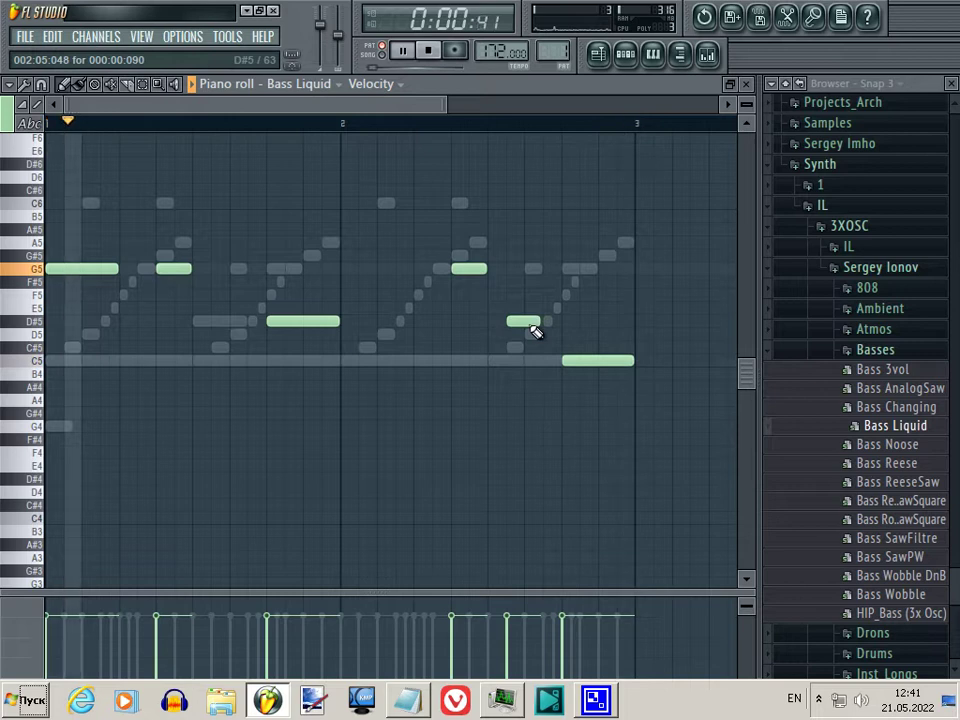
pyautogui.moveTo(534, 330); pyautogui.dragTo(535, 275)
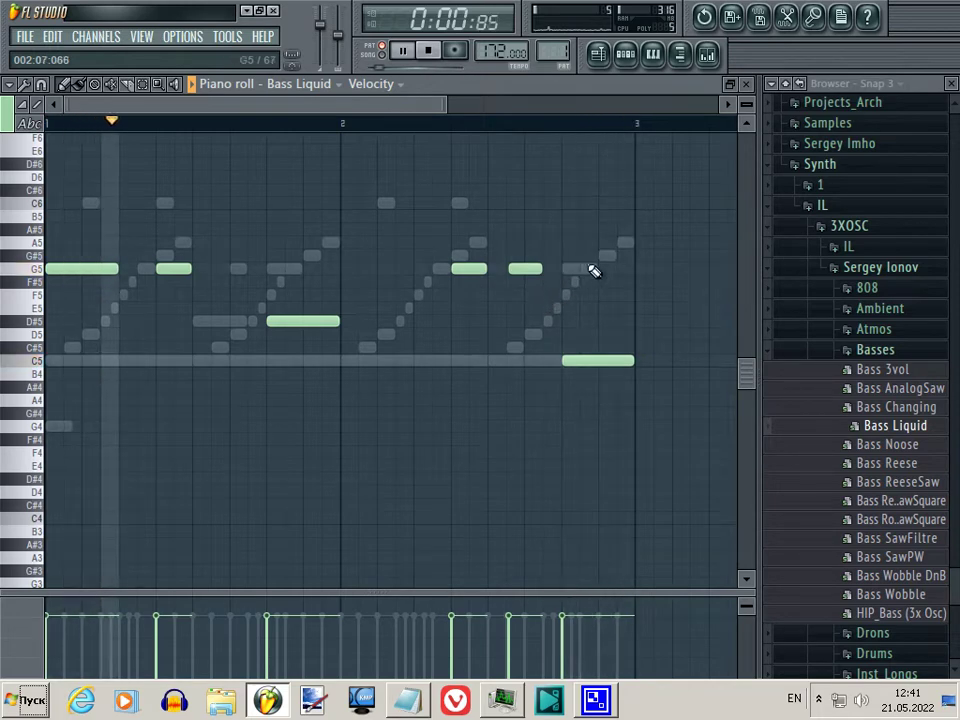
# - Leave the piano roll, unmute the drum channels, and check Bass Liquid's mixer track 11 during full playback
pyautogui.click(745, 89)
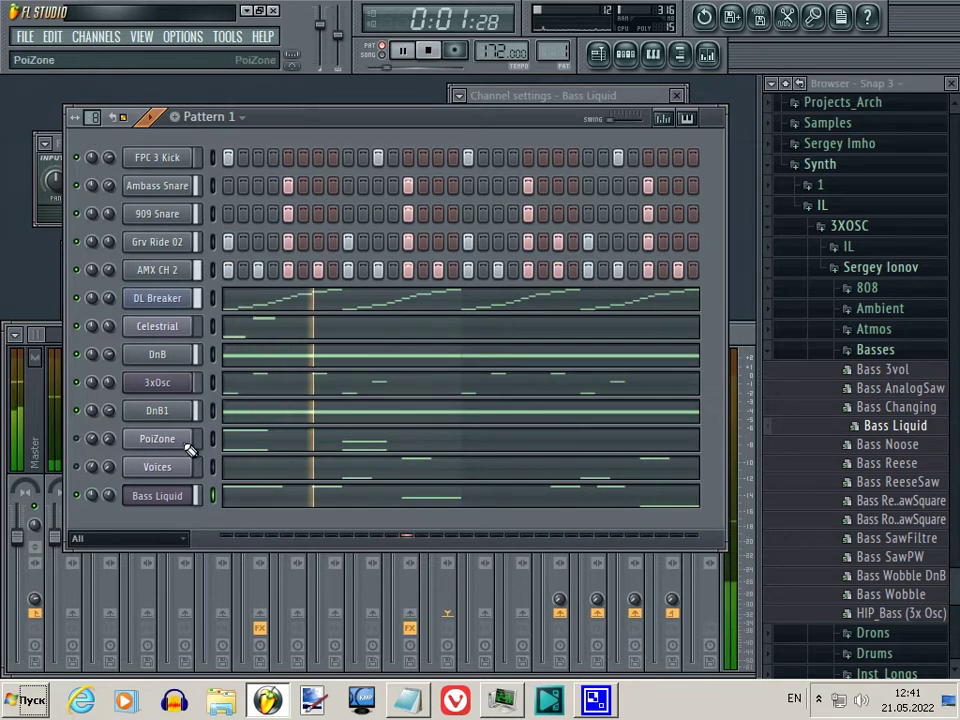
pyautogui.click(178, 496)
pyautogui.doubleClick(664, 124)
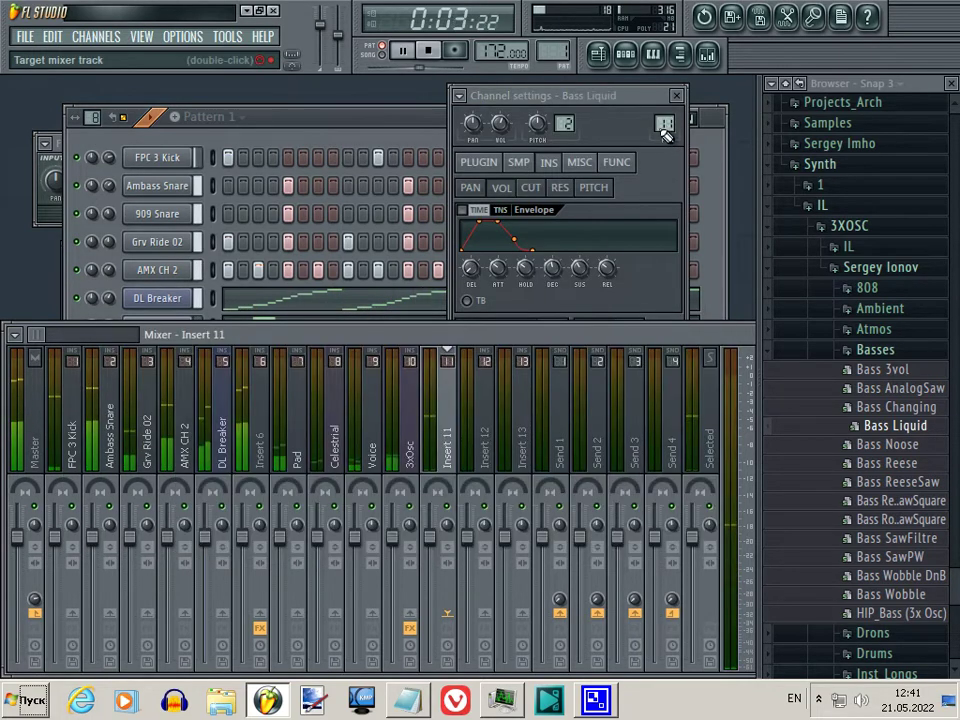
pyautogui.click(399, 129)
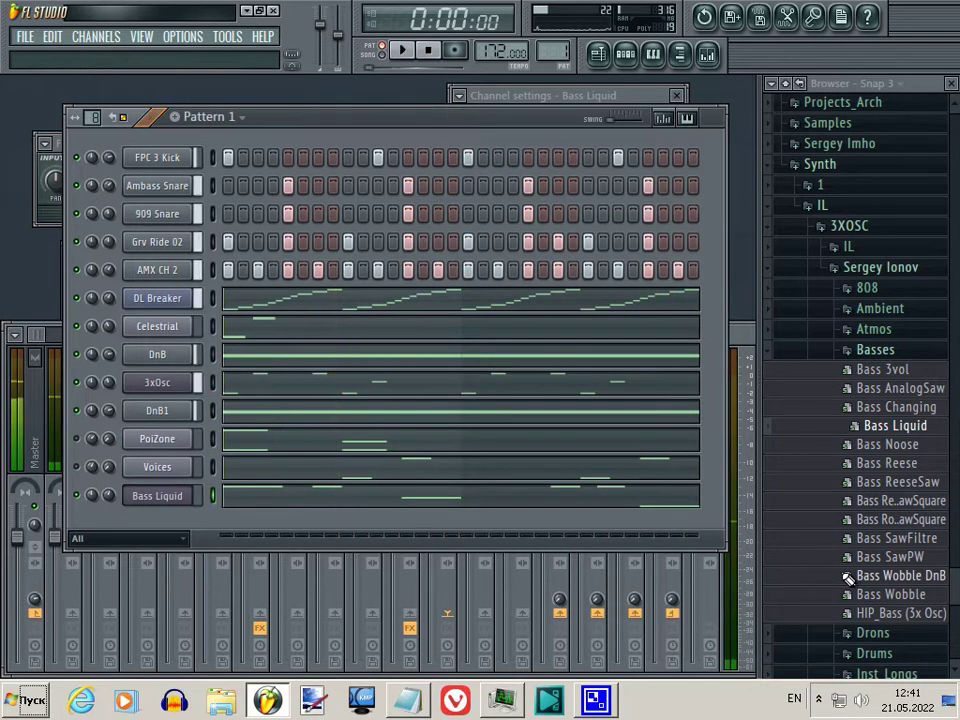
# - Replace the Bass Liquid preset with Bass Wobble DnB, set its channel volume to about 46% during playback, and open its channel settings
pyautogui.moveTo(857, 575); pyautogui.dragTo(178, 502)
pyautogui.press('space')
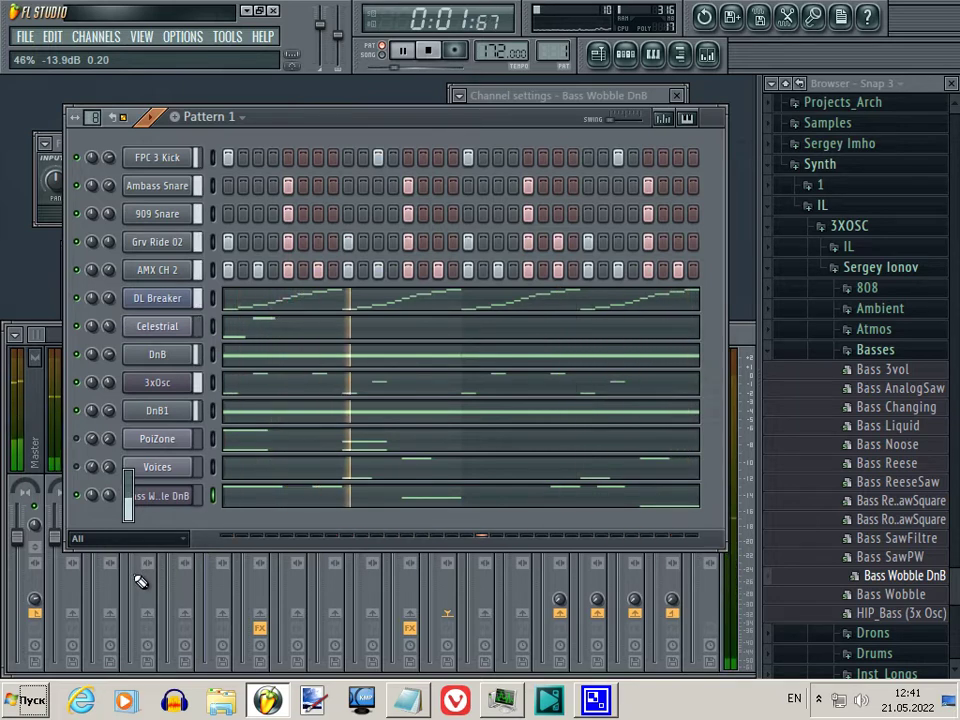
pyautogui.click(136, 496)
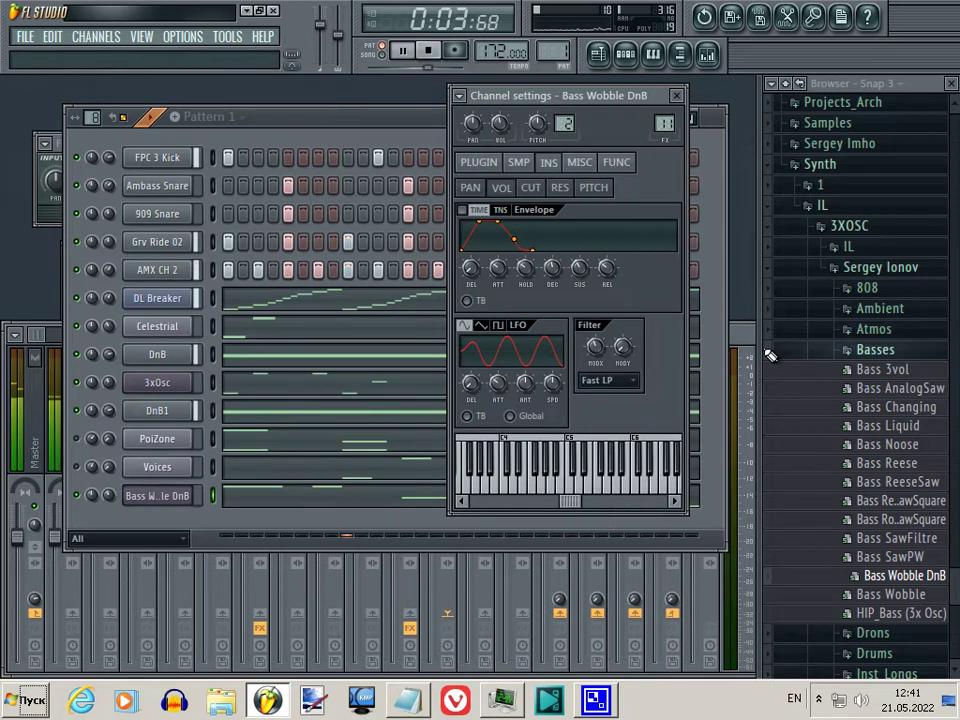
# - On the bass's mixer track 11, cut the middle EQ band and lower the high band to about -13.6 dB during playback
pyautogui.press('F8')
pyautogui.click(868, 331)
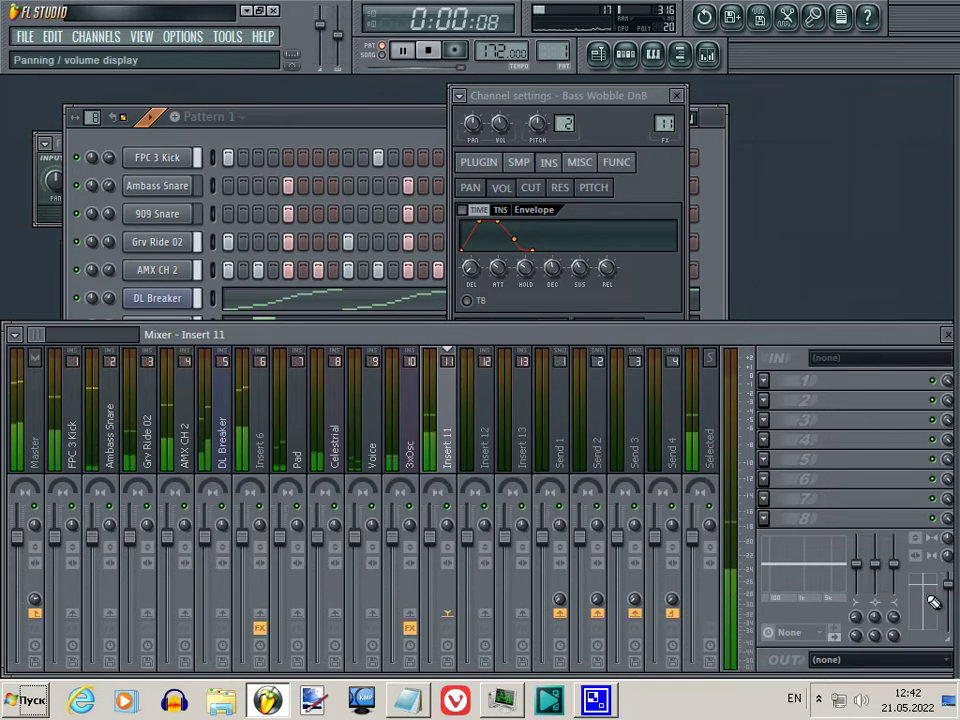
pyautogui.moveTo(893, 600); pyautogui.dragTo(896, 613)
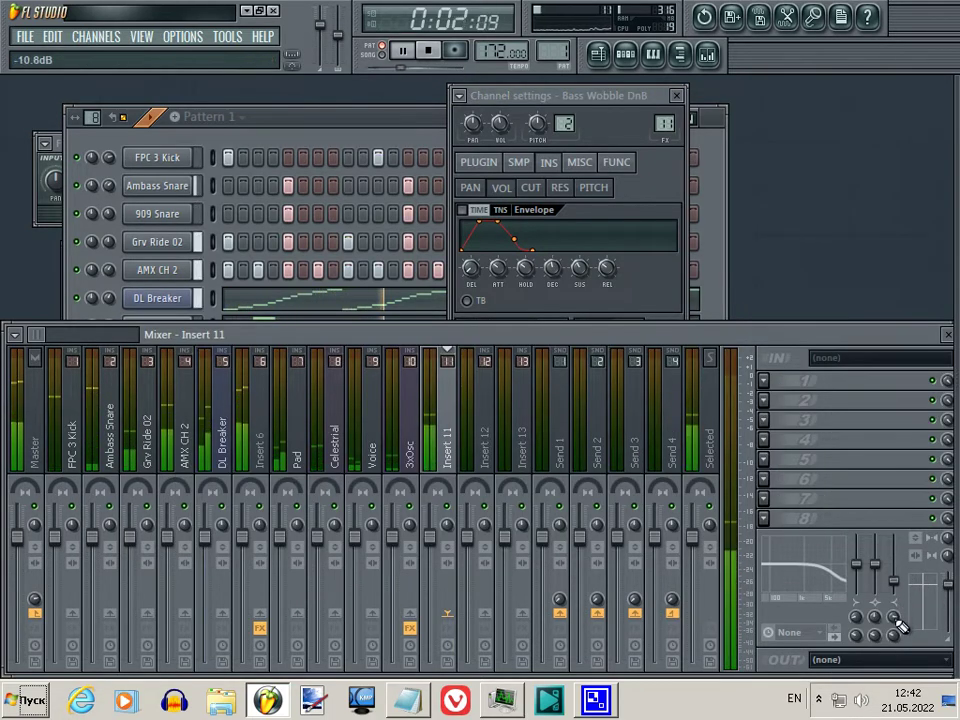
pyautogui.moveTo(857, 572)
pyautogui.mouseDown()
pyautogui.moveTo(862, 611)
pyautogui.moveTo(858, 585)
pyautogui.mouseUp()
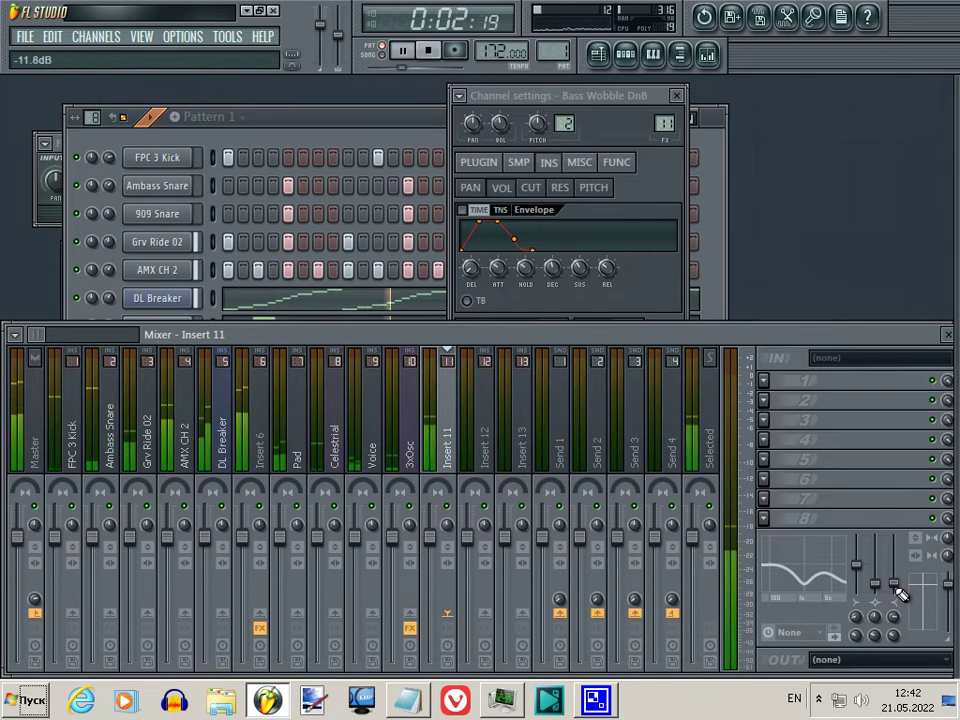
pyautogui.moveTo(900, 617); pyautogui.dragTo(905, 641)
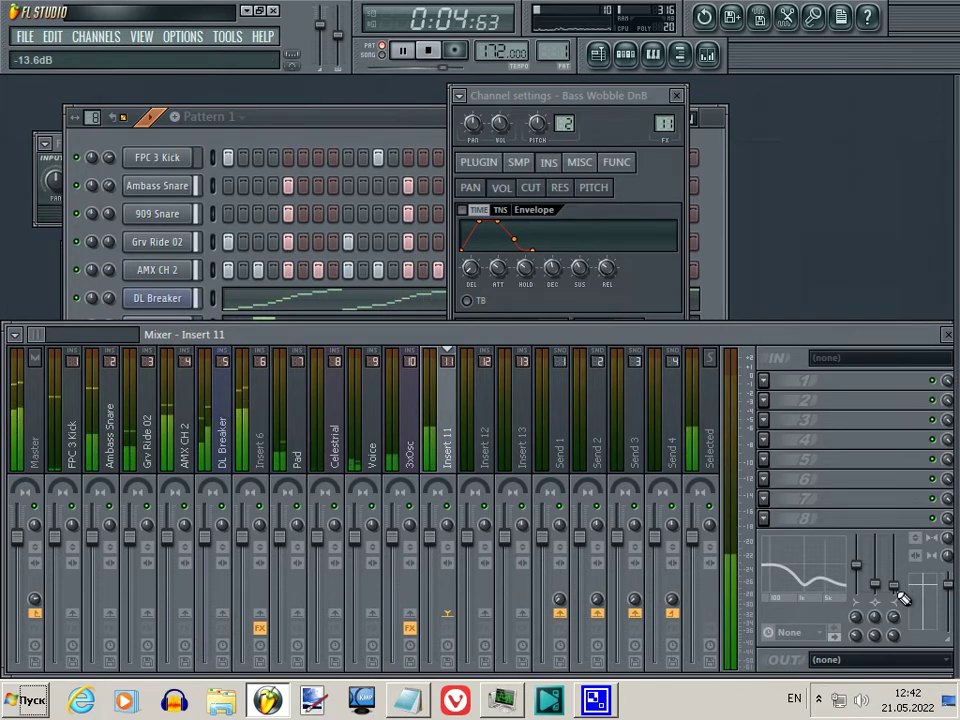
pyautogui.moveTo(896, 618); pyautogui.dragTo(898, 622)
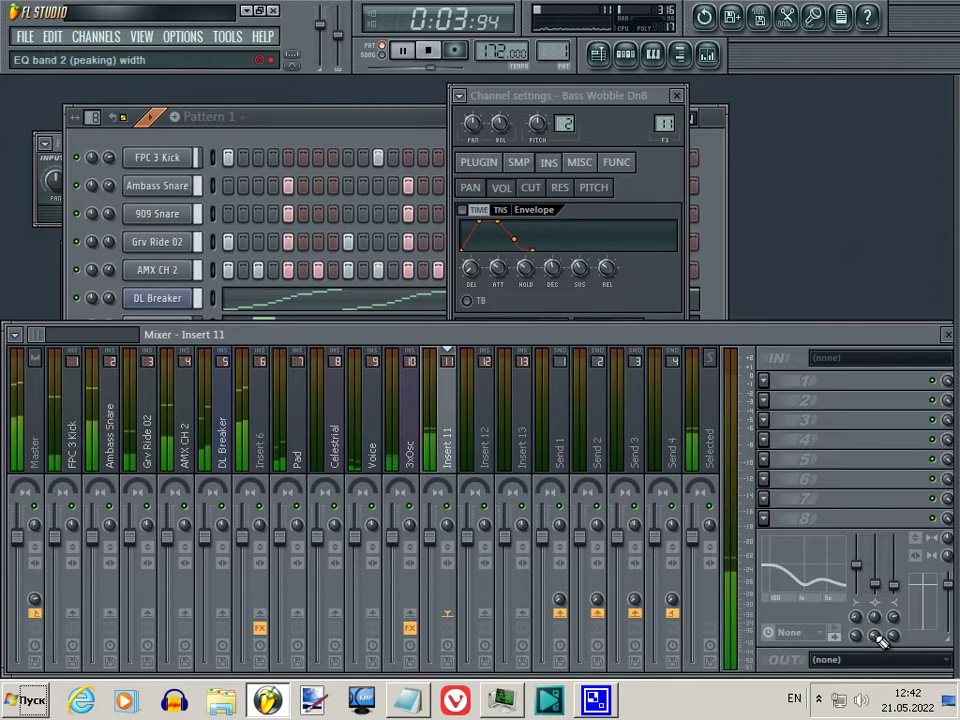
# - Audition the bass's 3x Osc sound on C5, resume playback and set the track's EQ band 2 frequency to about 1386 Hz
pyautogui.click(479, 163)
pyautogui.press('space')
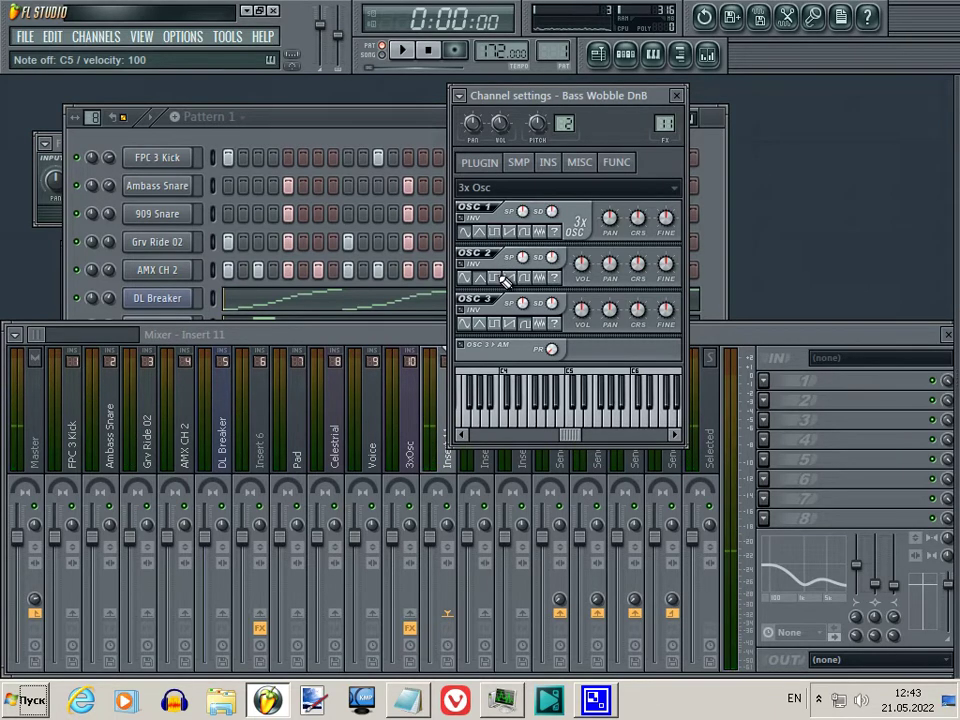
pyautogui.press('z')
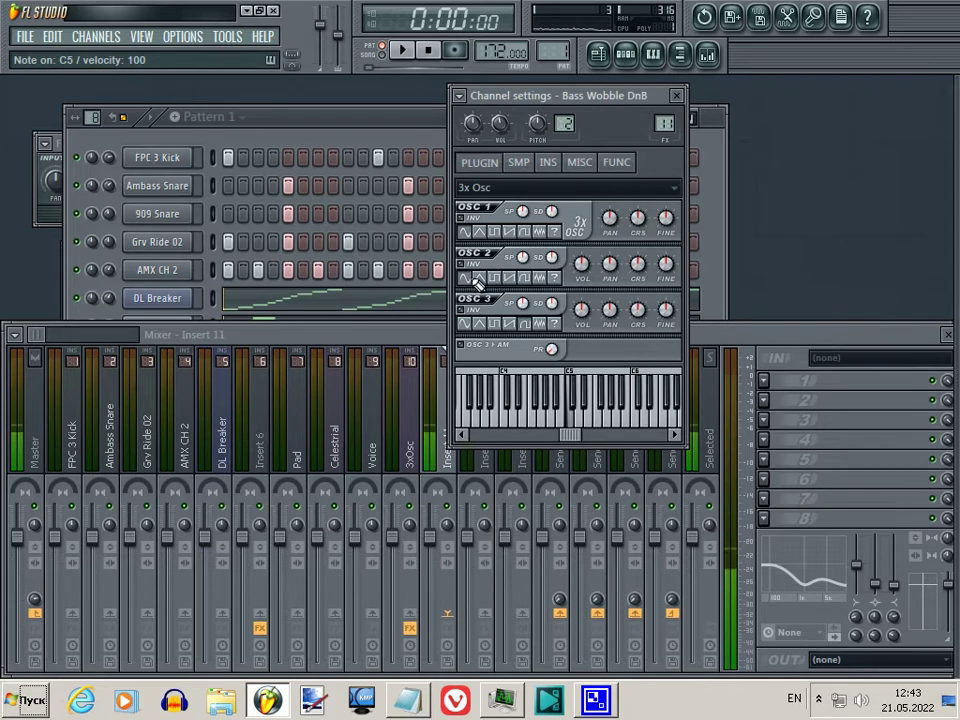
pyautogui.press('space')
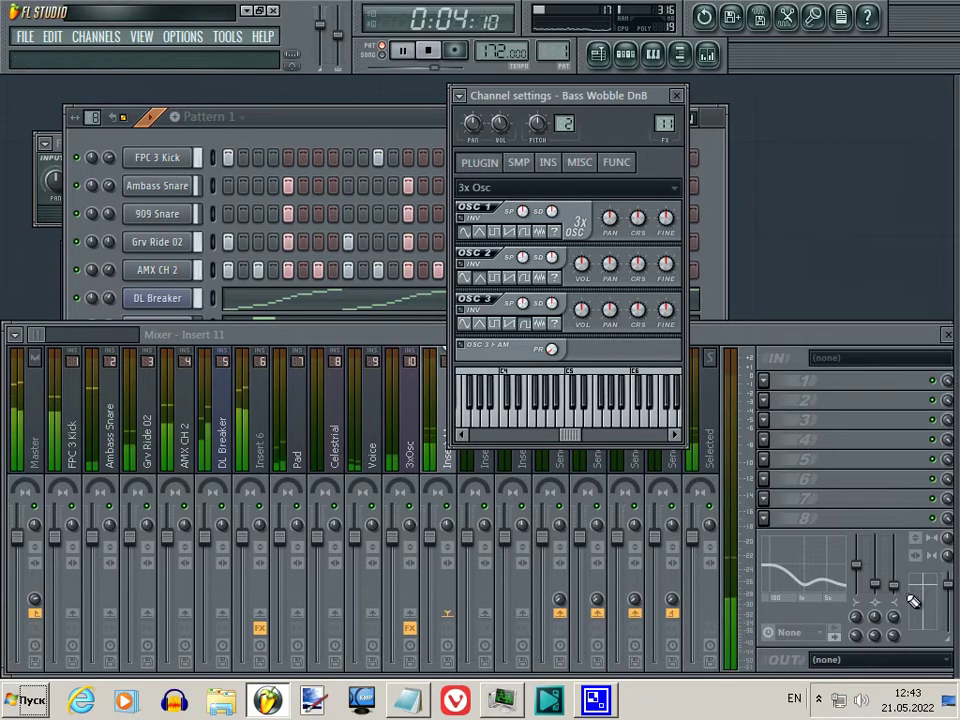
pyautogui.click(880, 641)
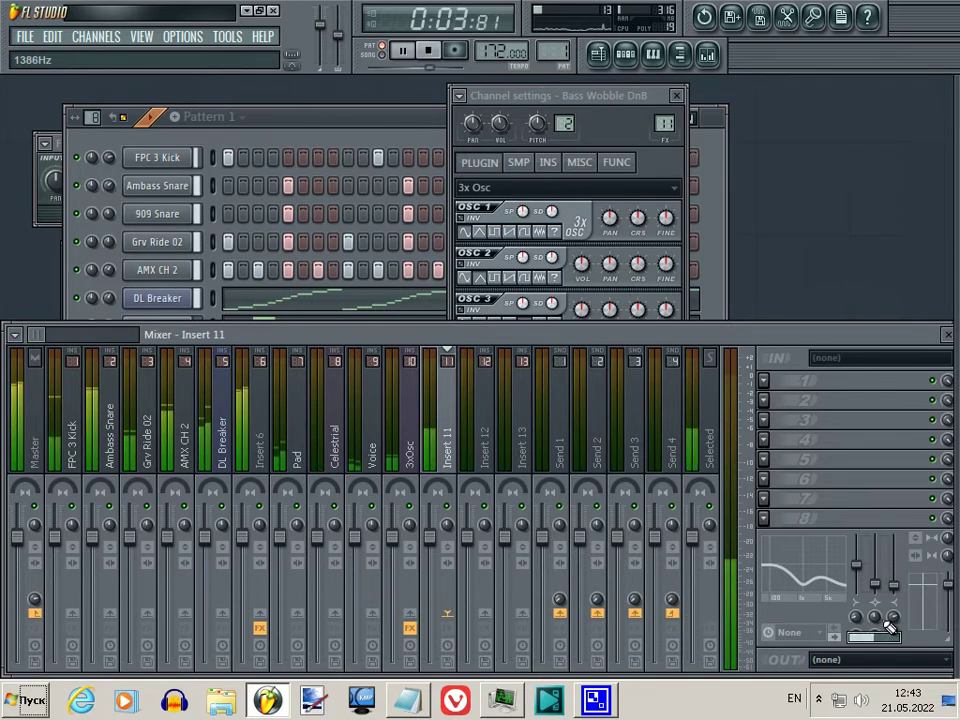
# - Try the Bass Wobble preset on the bass channel and play the pattern with it
pyautogui.click(423, 117)
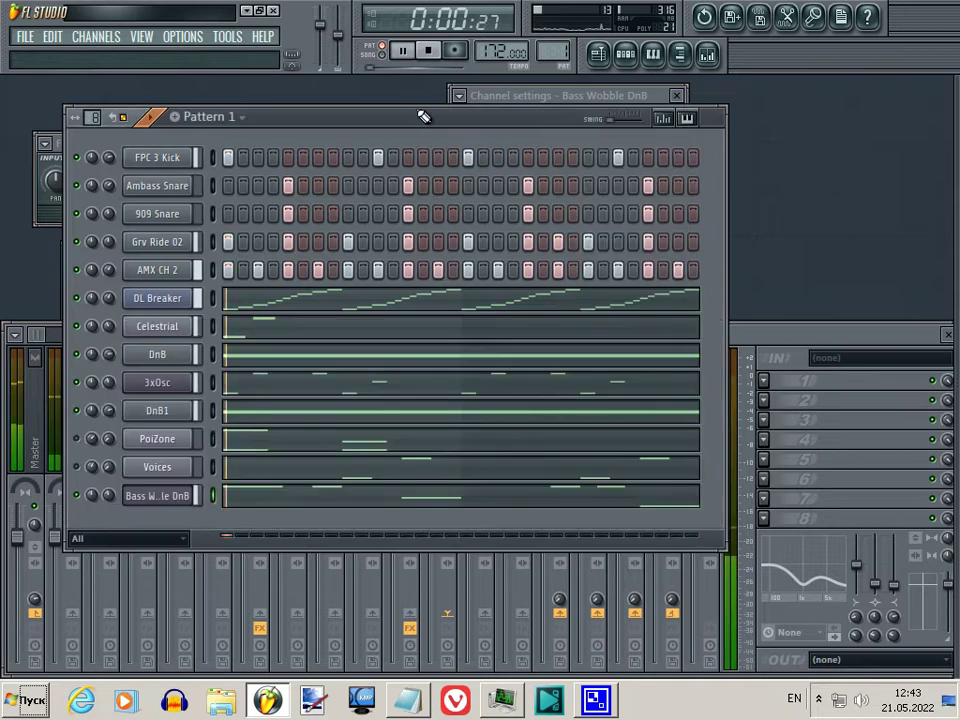
pyautogui.moveTo(945, 218)
pyautogui.press('space')
pyautogui.moveTo(897, 597); pyautogui.dragTo(167, 508)
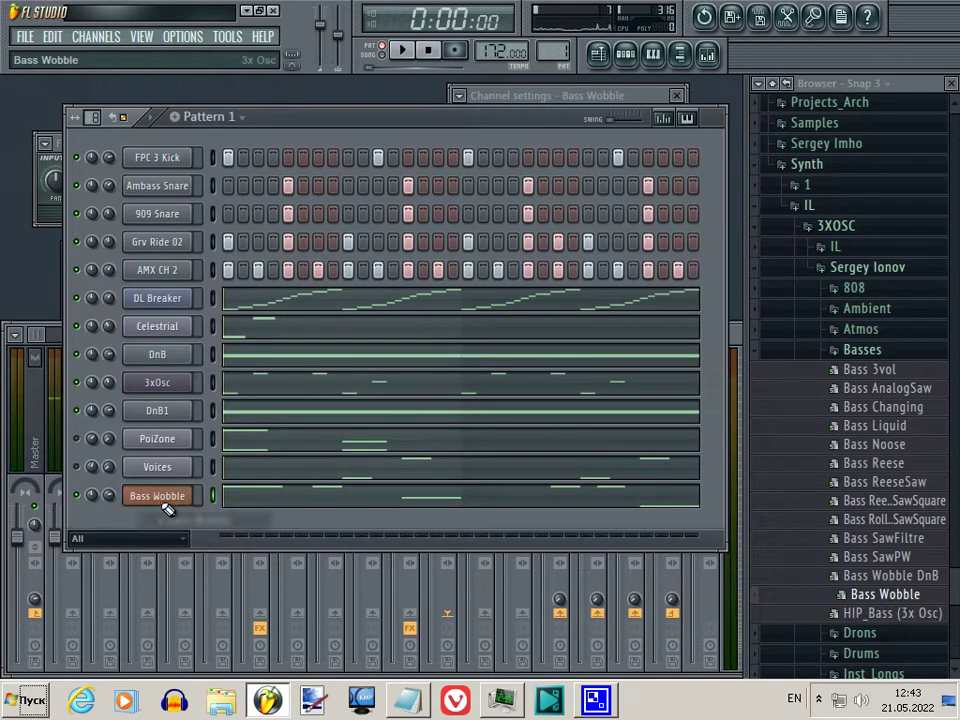
pyautogui.press('space')
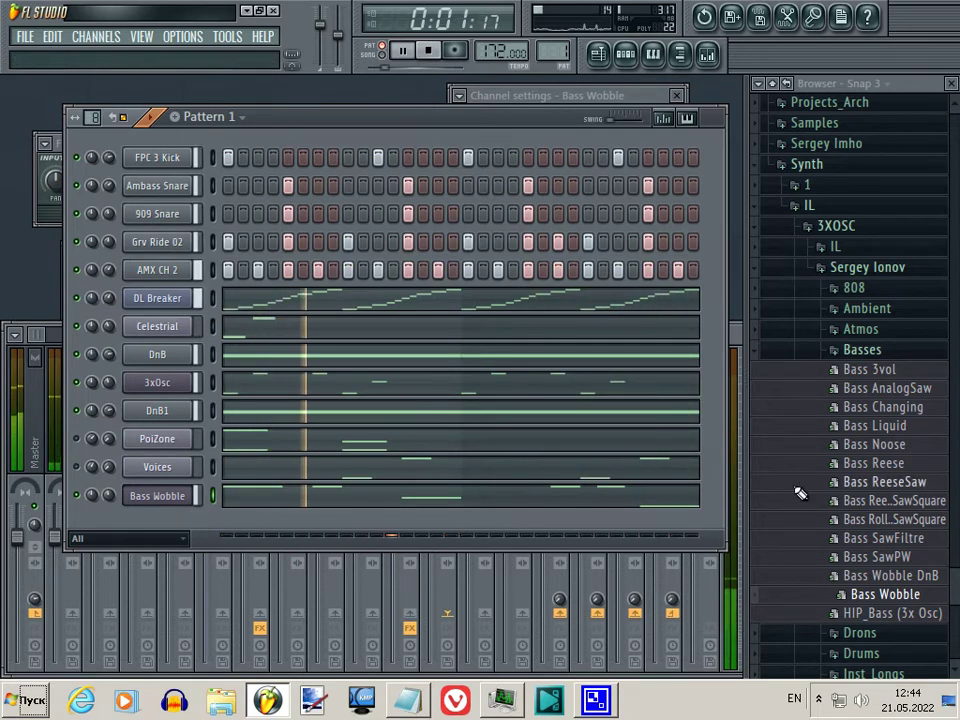
# - Load the Bass ReeseSaw preset onto the bass channel and open its channel settings
pyautogui.press('space')
pyautogui.moveTo(846, 484); pyautogui.dragTo(122, 536)
pyautogui.click(158, 496)
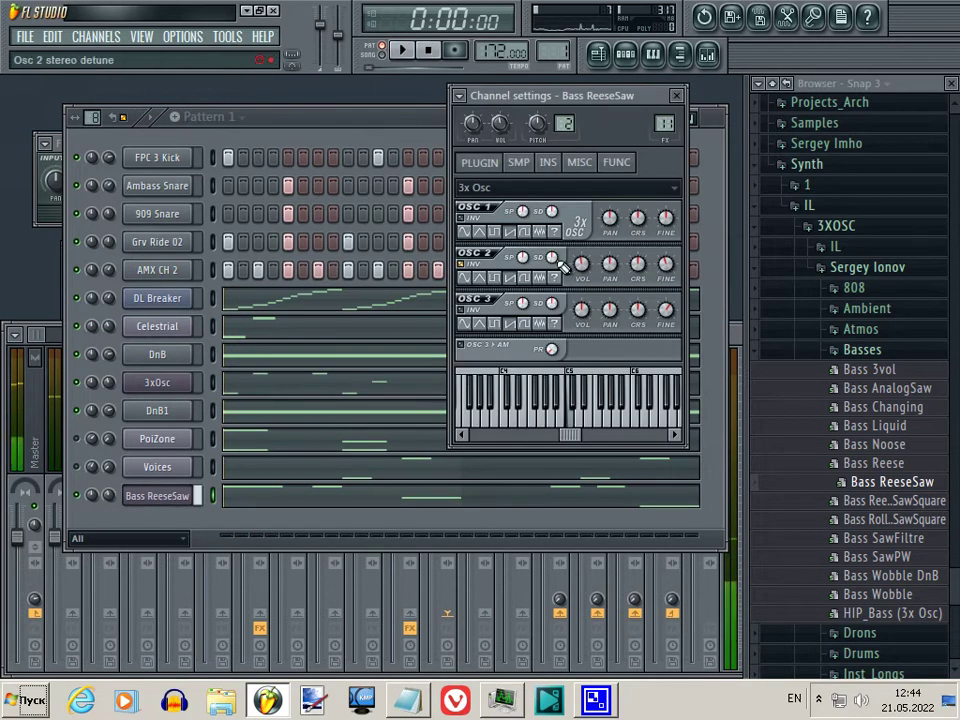
# - Make the Bass ReeseSaw cutoff LFO tempo-based, adjust its amount, choose a preset time for its speed, and play the pattern
pyautogui.click(526, 163)
pyautogui.click(548, 163)
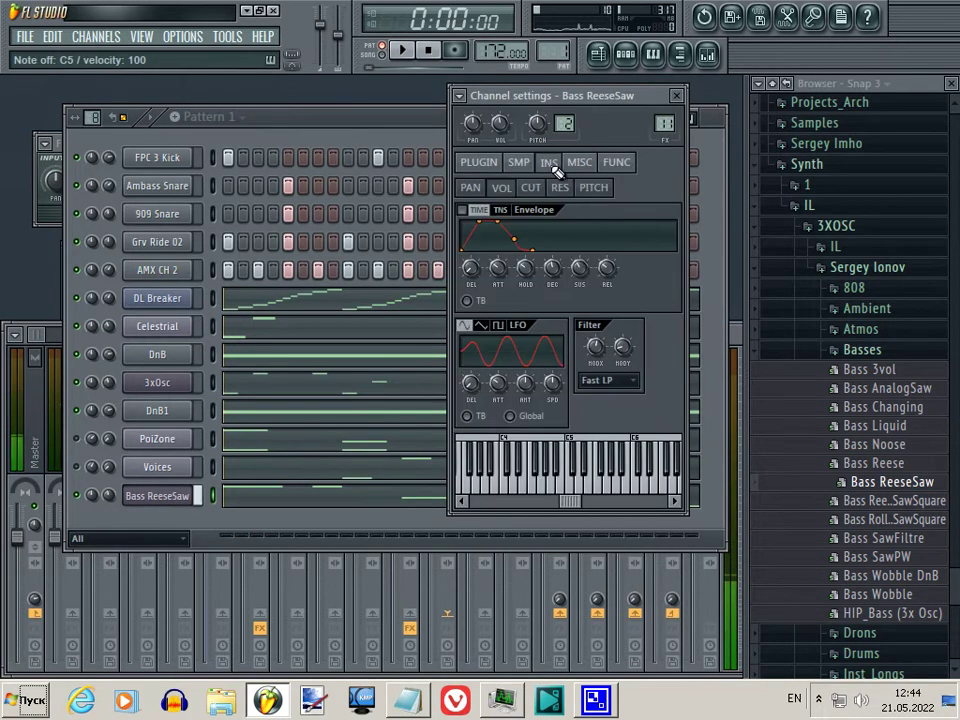
pyautogui.click(530, 188)
pyautogui.click(467, 415)
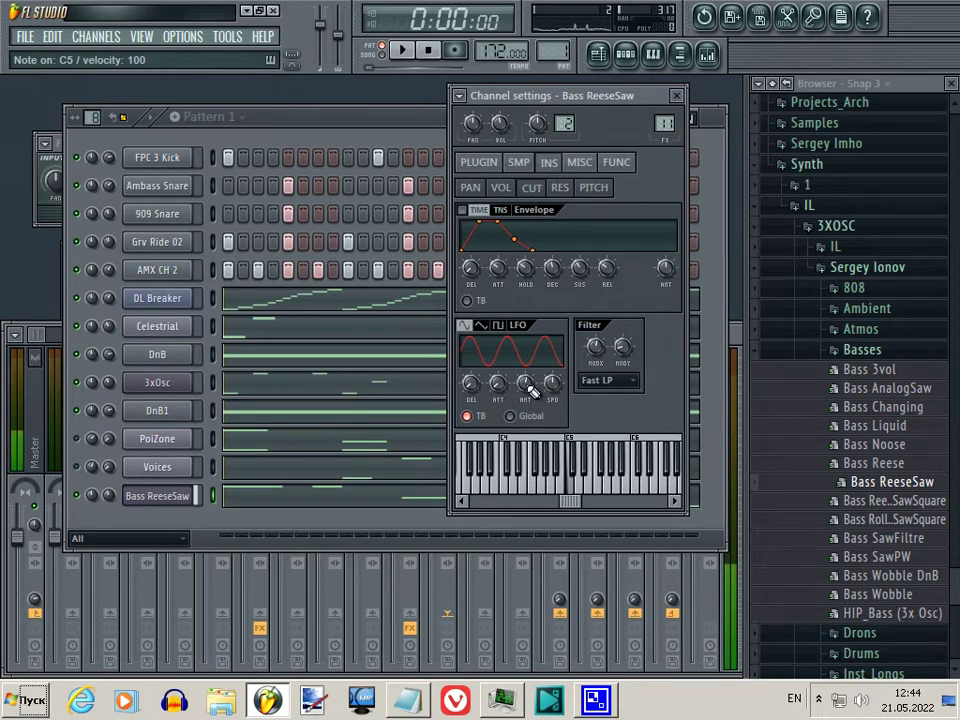
pyautogui.rightClick(553, 384)
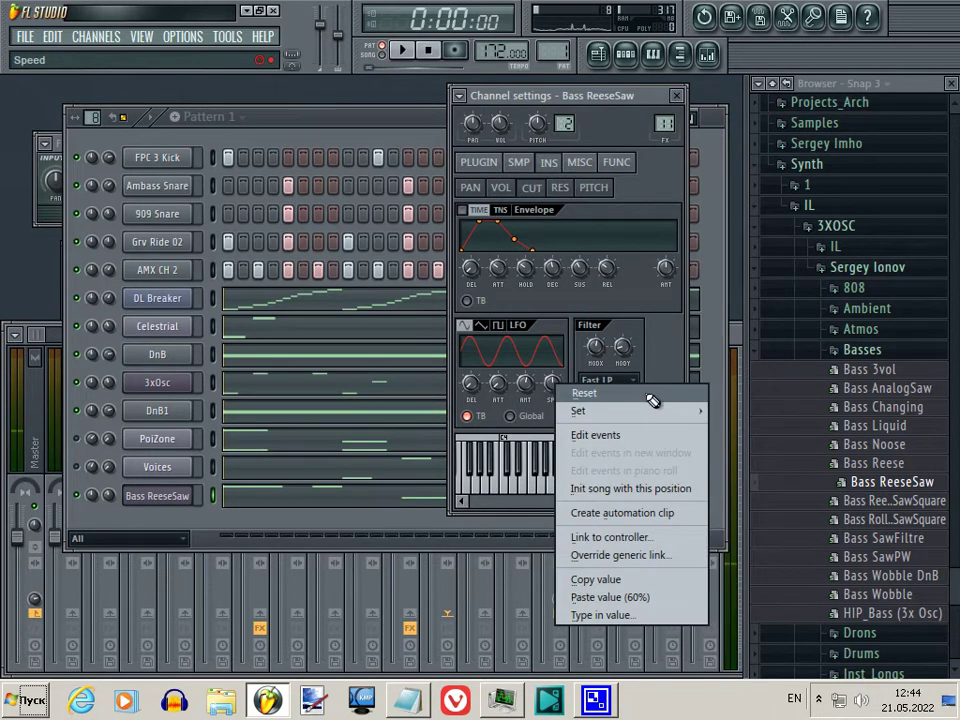
pyautogui.click(712, 430)
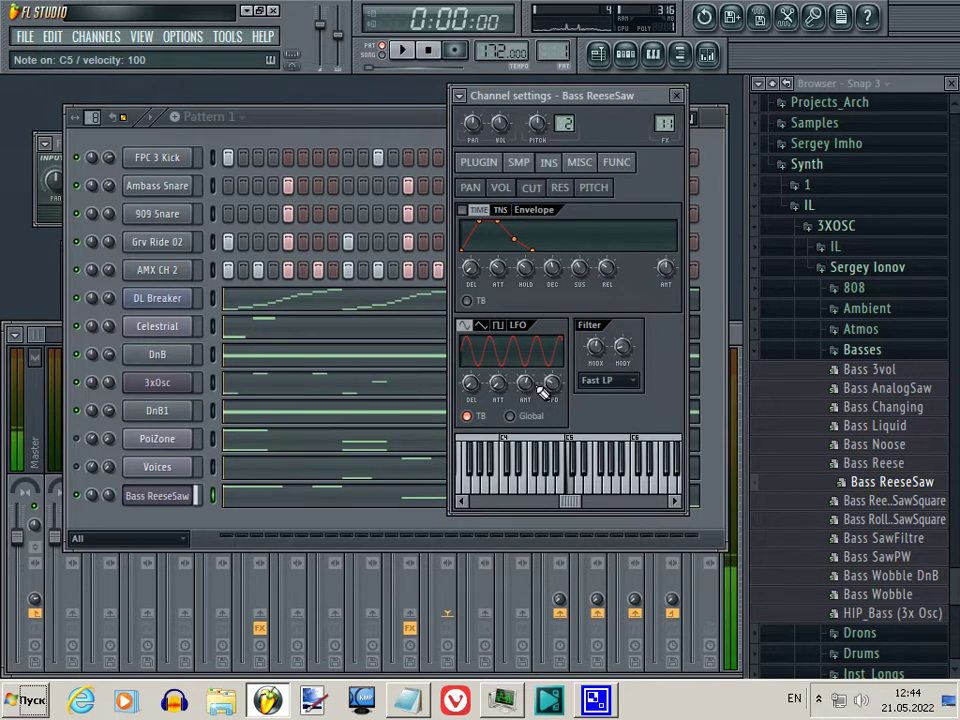
pyautogui.press('space')
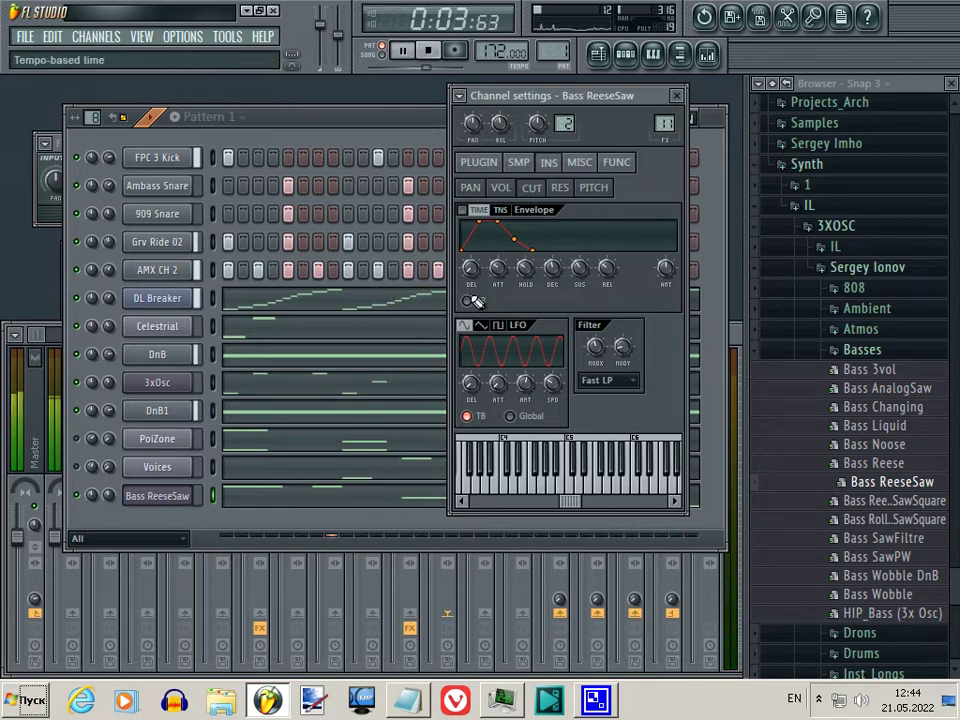
# - Check the bass's 3x Osc oscillators, close the channel settings and collapse the 3XOSC preset folders in the browser
pyautogui.click(478, 163)
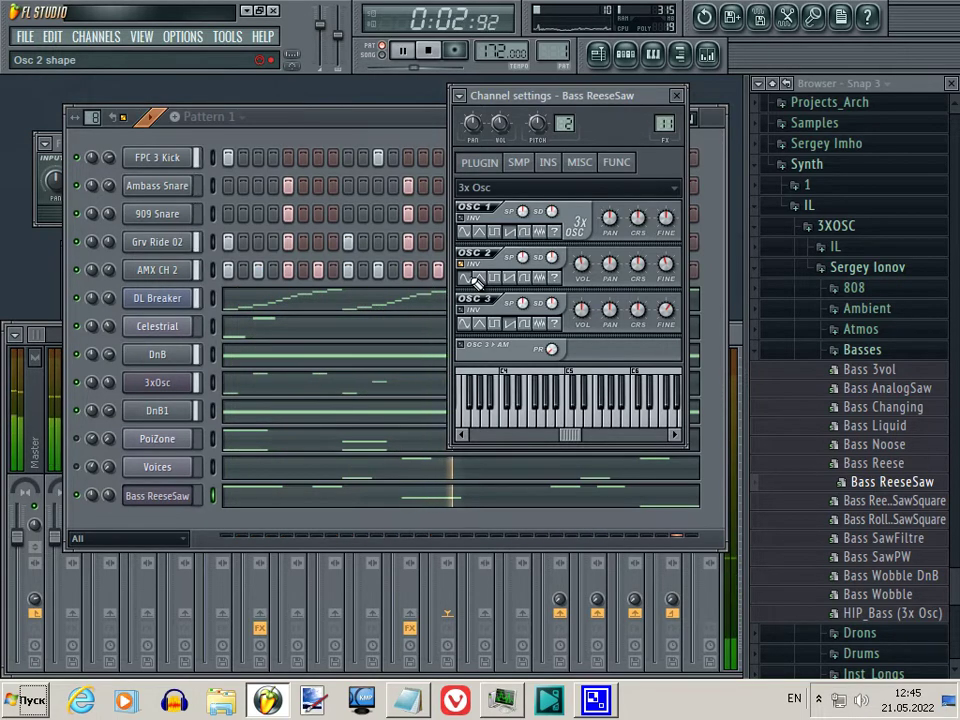
pyautogui.click(676, 95)
pyautogui.click(896, 347)
pyautogui.click(881, 266)
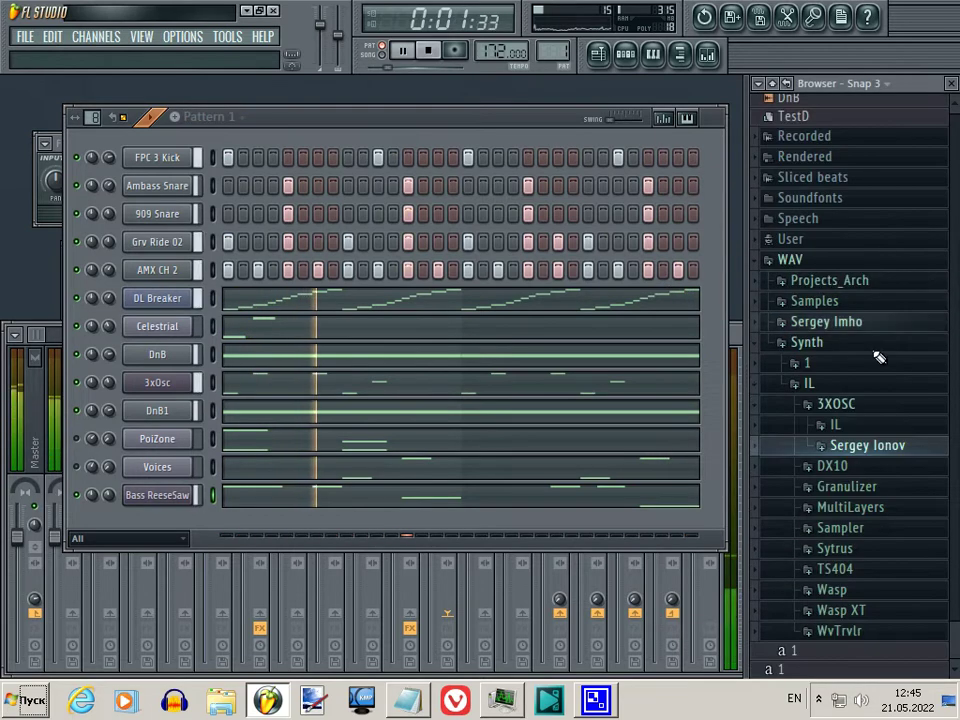
pyautogui.click(893, 413)
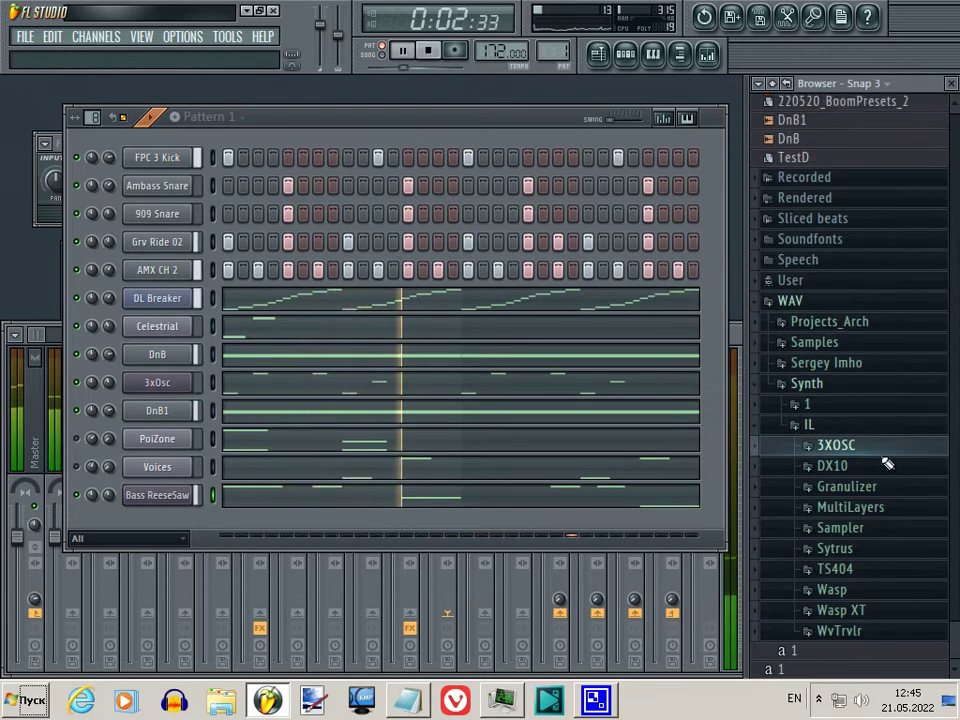
# - Reopen the Bass ReeseSaw channel settings and fine-tune the EQ band 2 width on mixer track 11
pyautogui.click(140, 494)
pyautogui.scroll(-3, 758, 360)
pyautogui.press('F9')
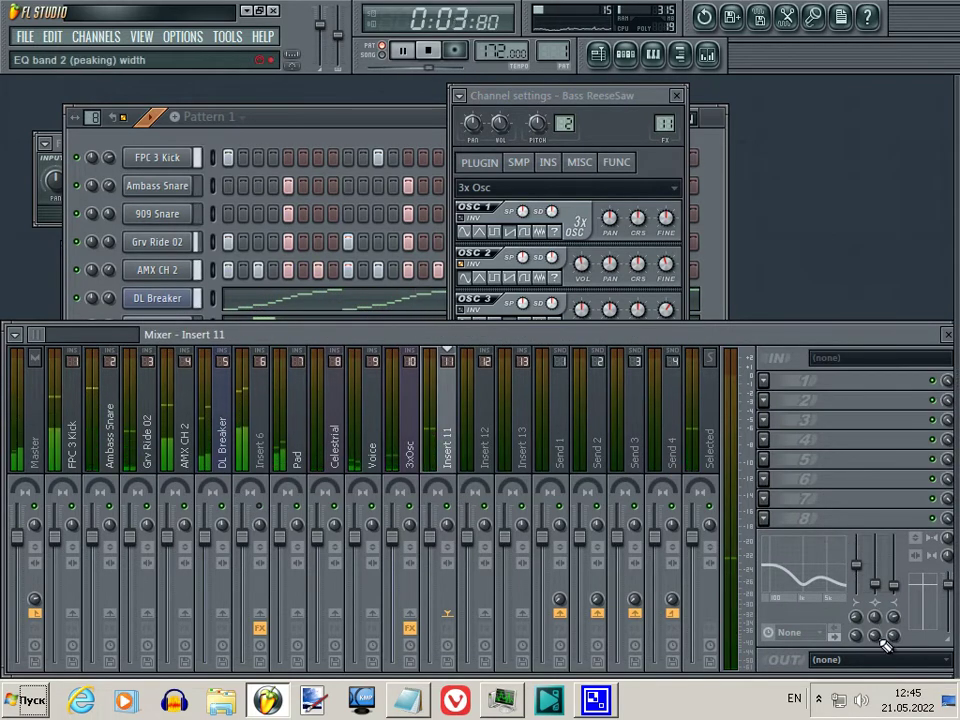
pyautogui.moveTo(885, 645); pyautogui.dragTo(885, 649)
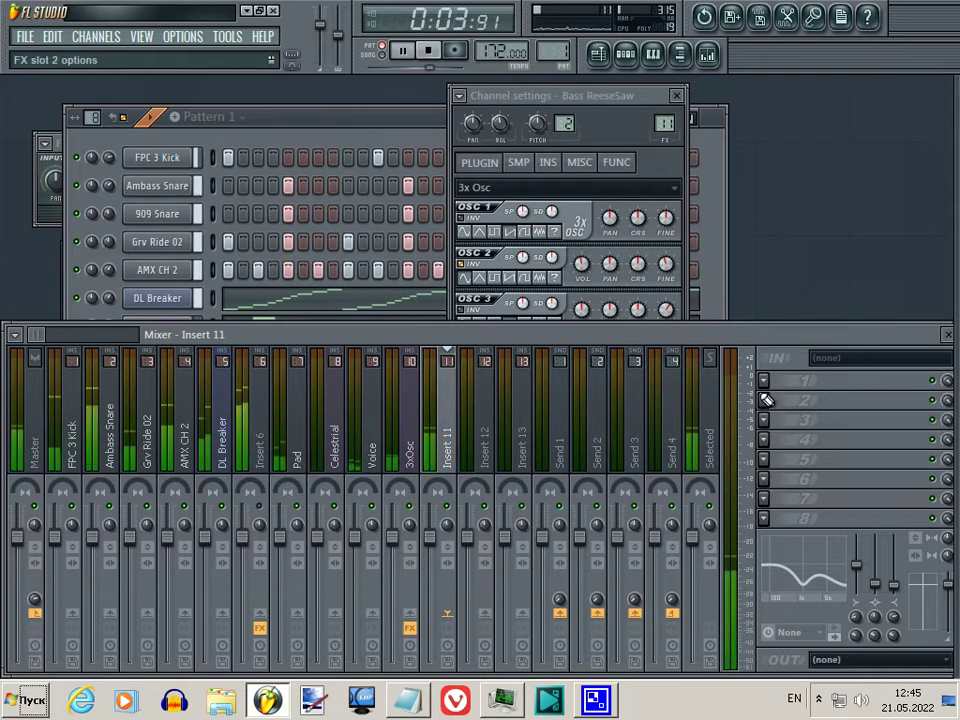
# - Link the selected Bass ReeseSaw channel to mixer track 11
pyautogui.rightClick(443, 433)
pyautogui.moveTo(596, 415)
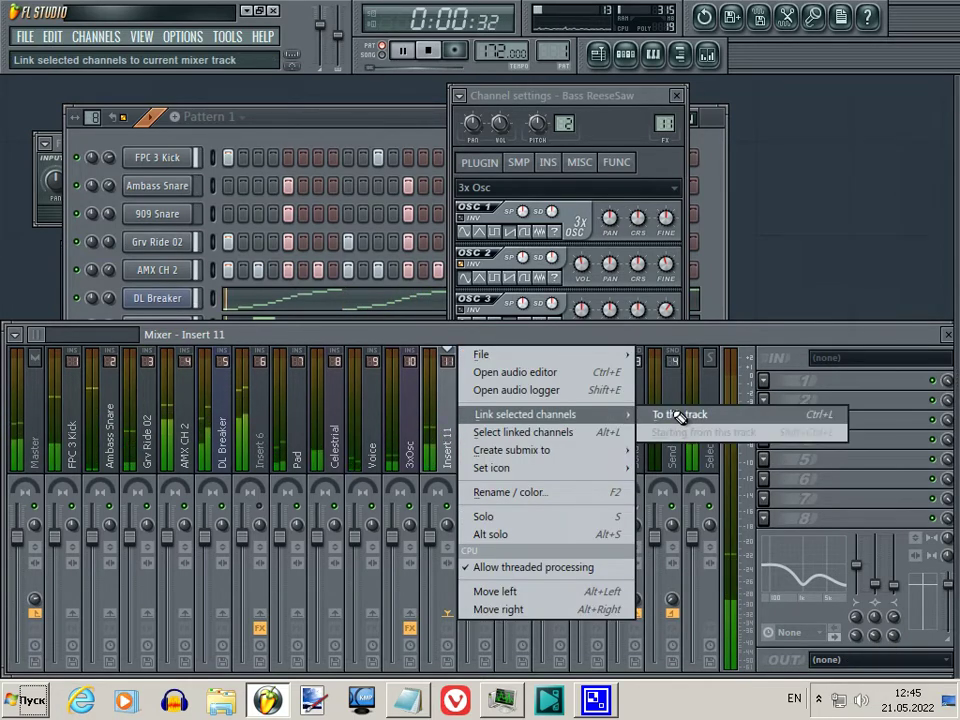
pyautogui.click(681, 416)
# - Add Fruity Compressor to the bass track's first effect slot with the Synth Bass Comp 1 preset and a threshold of -27.4 dB
pyautogui.click(763, 380)
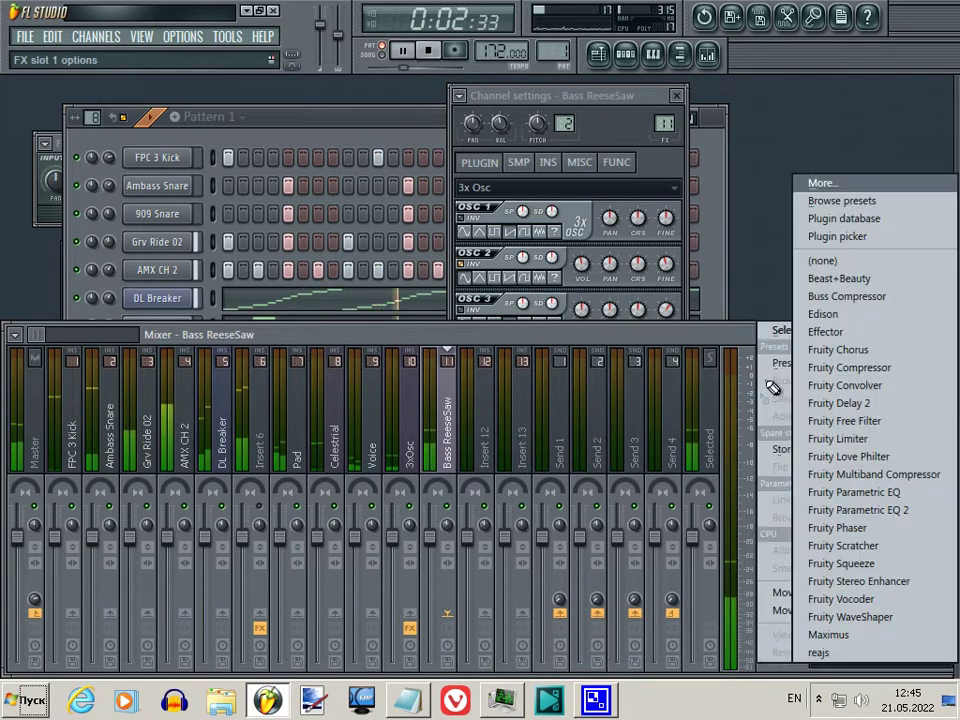
pyautogui.click(862, 373)
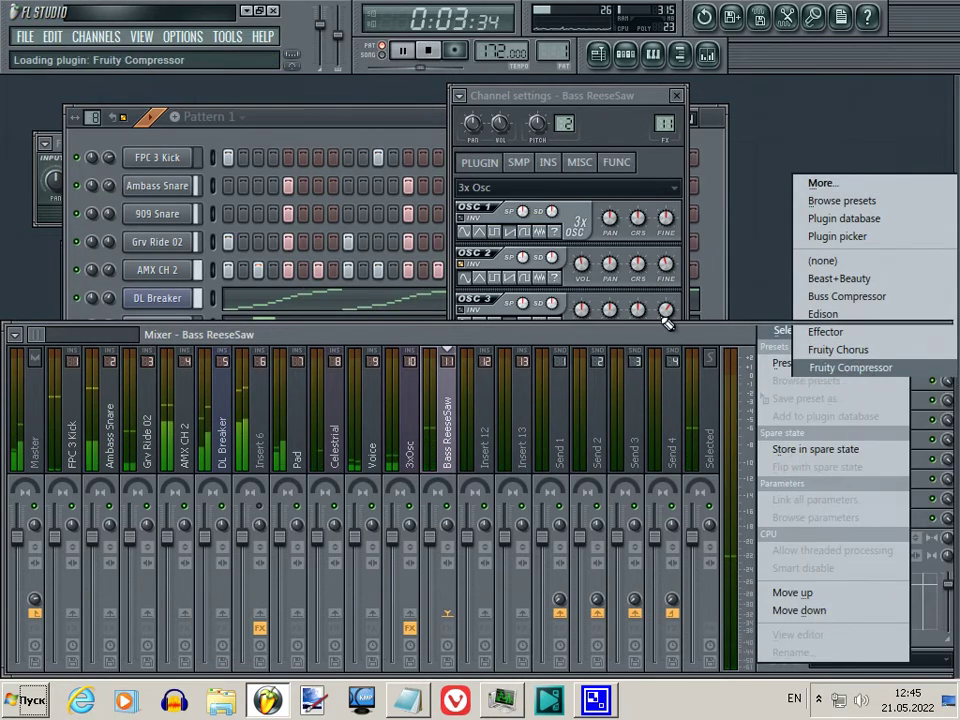
pyautogui.click(458, 210)
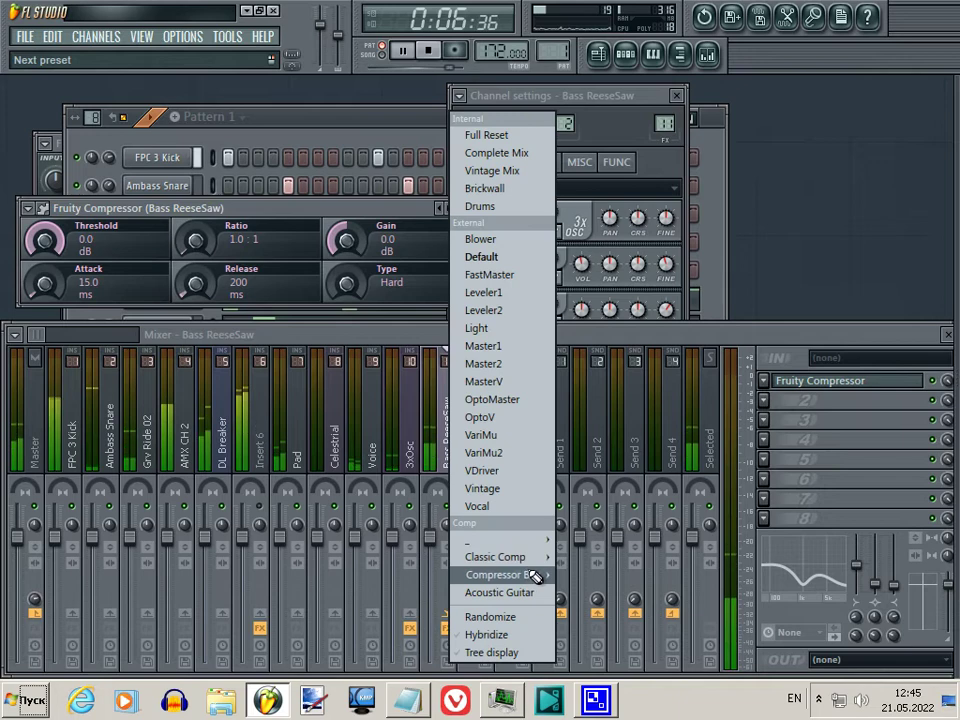
pyautogui.moveTo(536, 574)
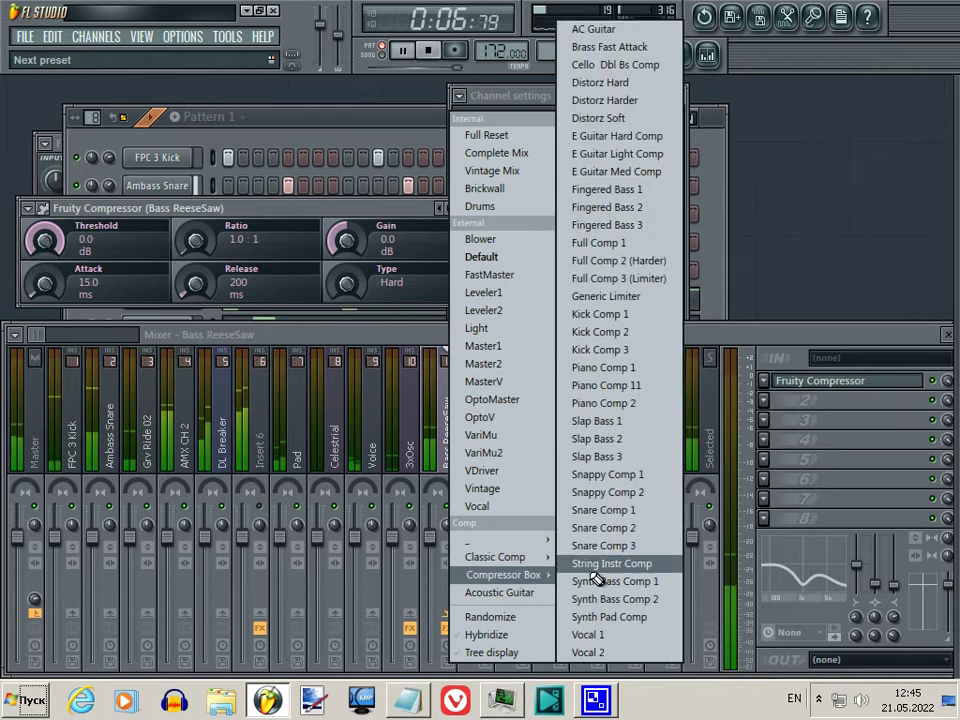
pyautogui.click(643, 581)
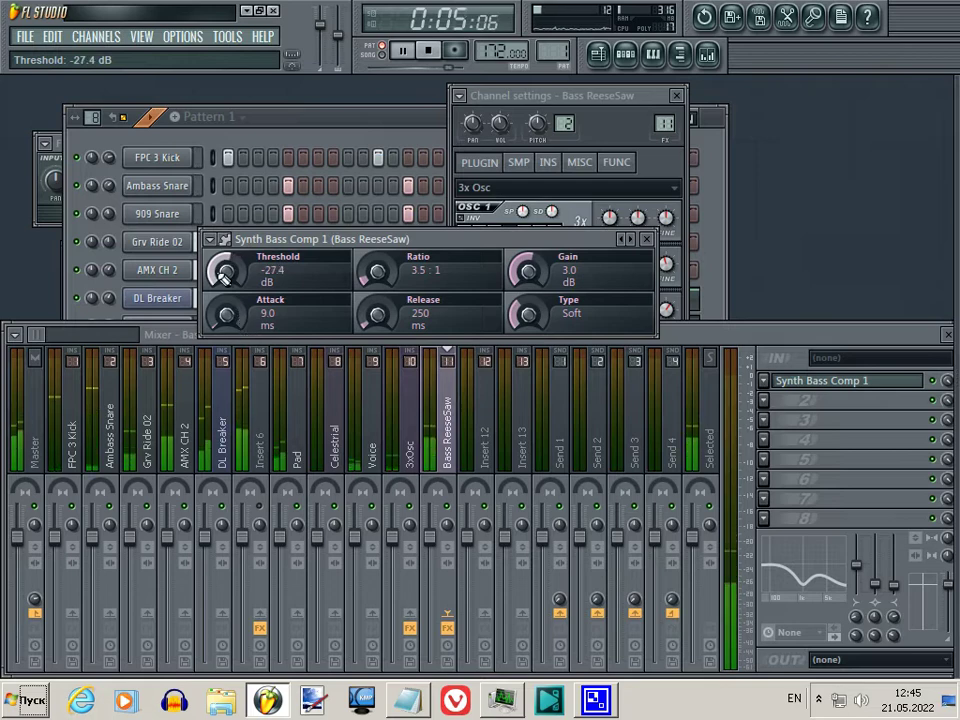
pyautogui.click(934, 384)
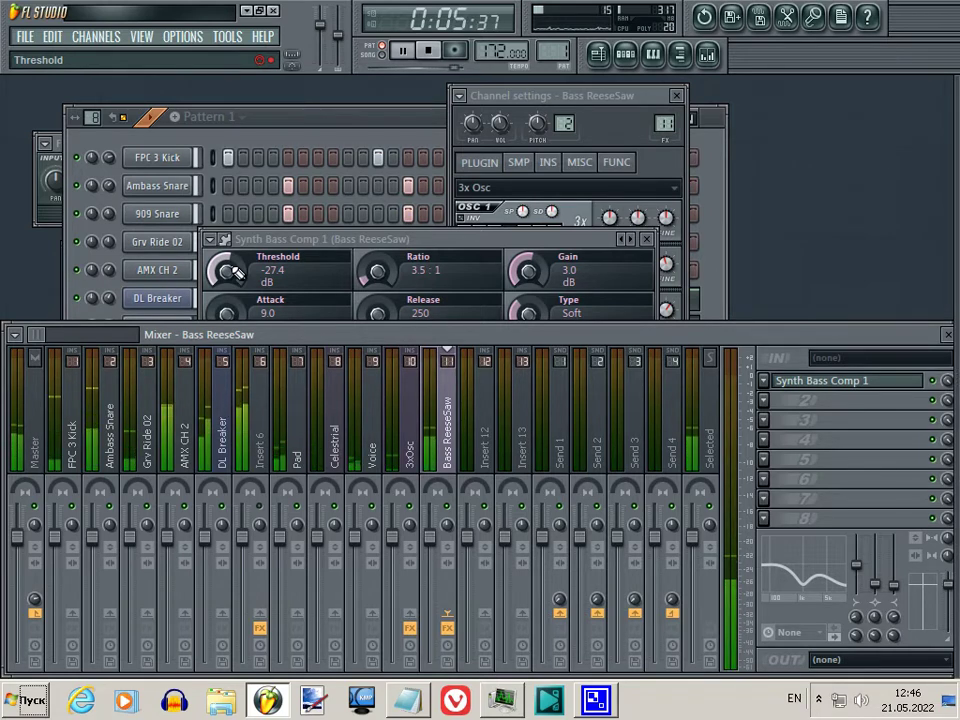
# - Add Fruity Compressor to the Pad track's first effect slot with the Synth Pad Comp preset and a threshold of -38.4 dB
pyautogui.click(413, 439)
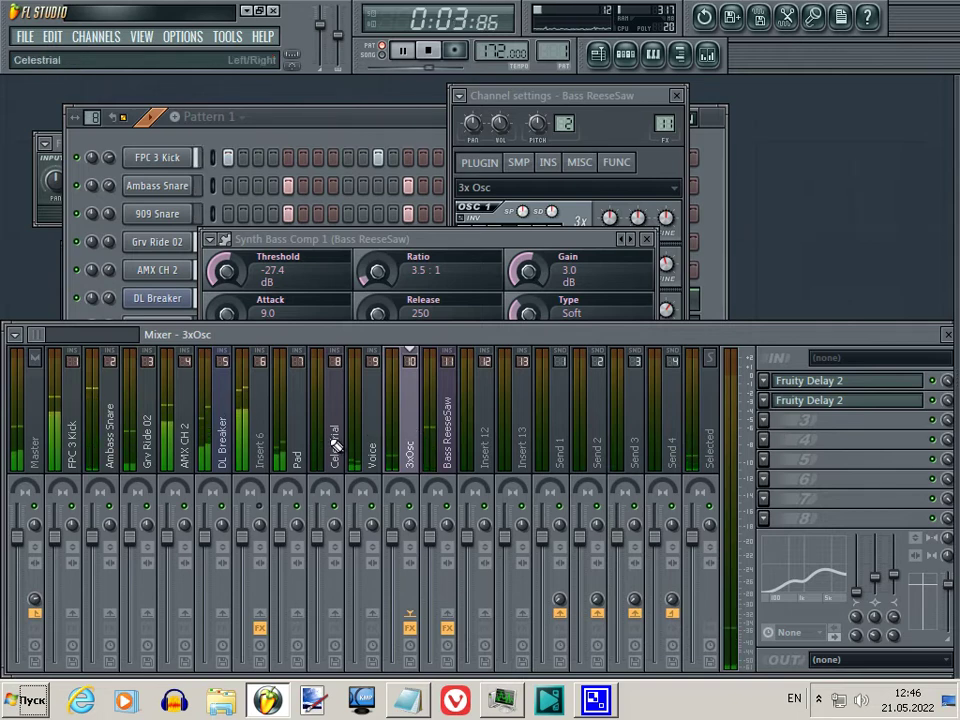
pyautogui.click(300, 432)
pyautogui.click(764, 382)
pyautogui.moveTo(778, 330)
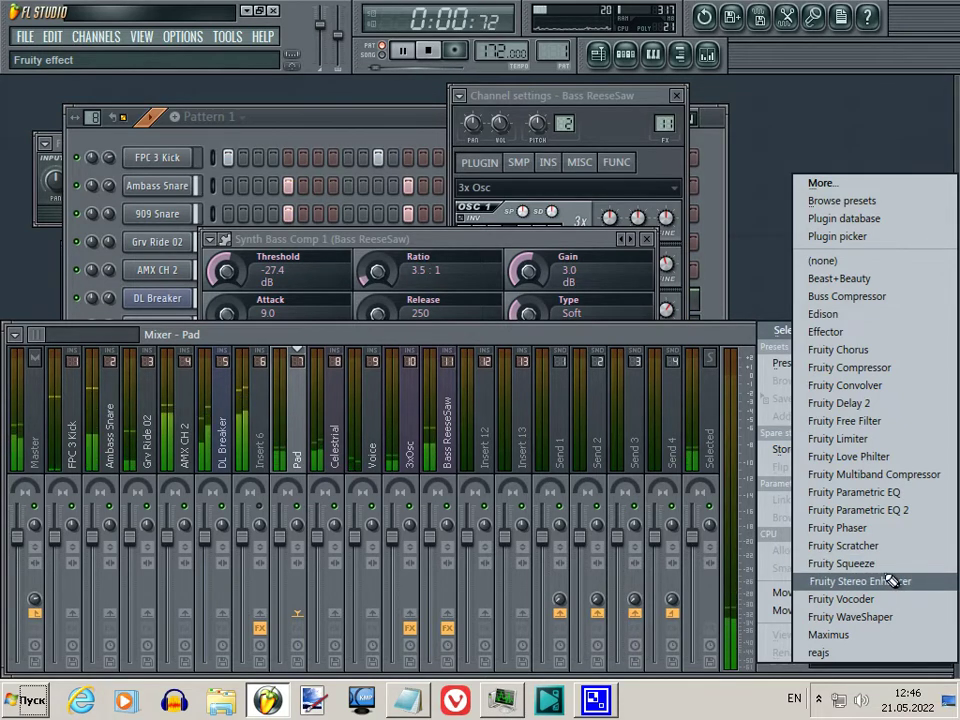
pyautogui.click(868, 368)
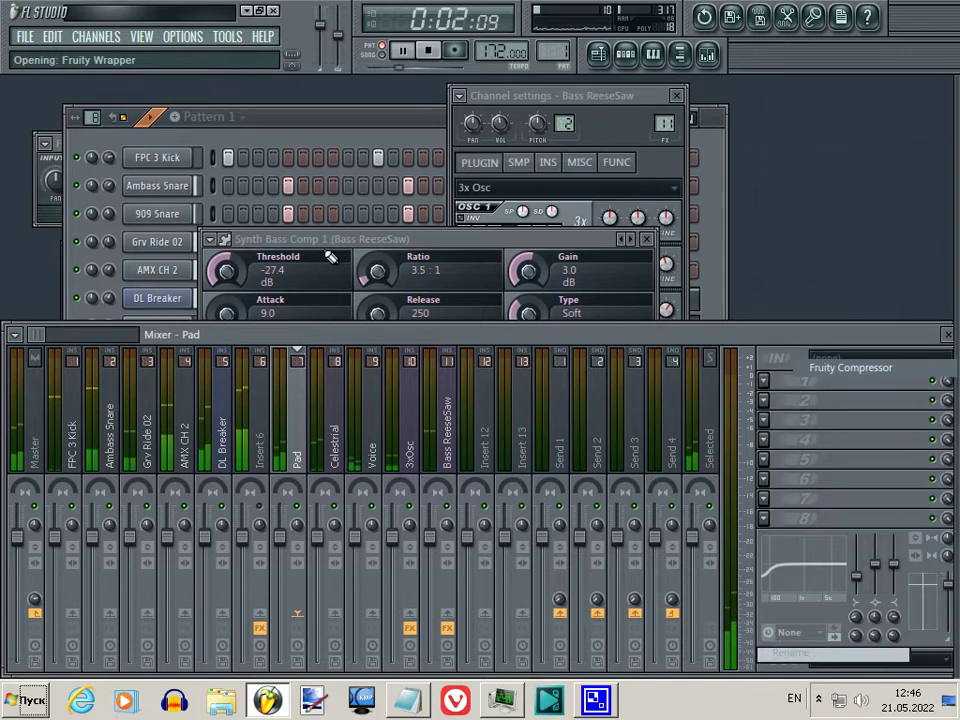
pyautogui.rightClick(440, 208)
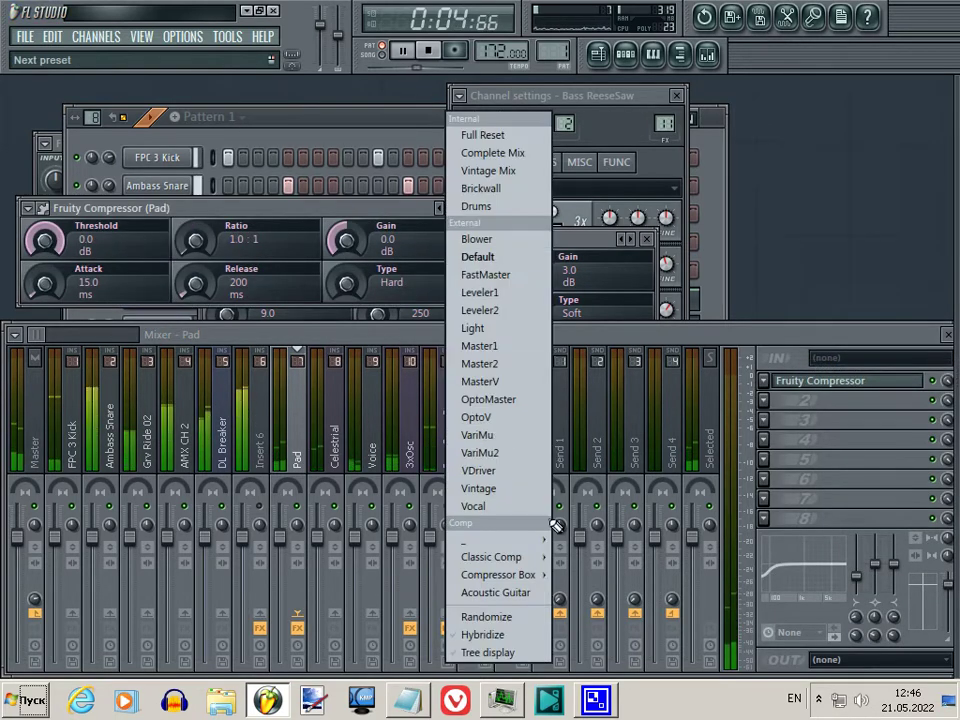
pyautogui.moveTo(545, 575)
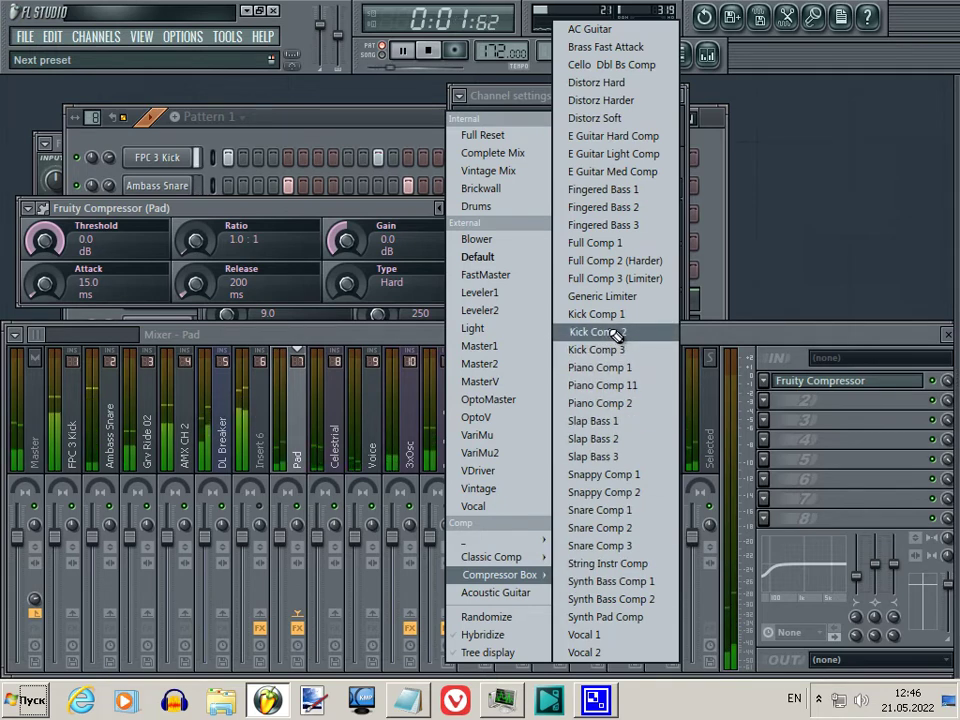
pyautogui.click(637, 621)
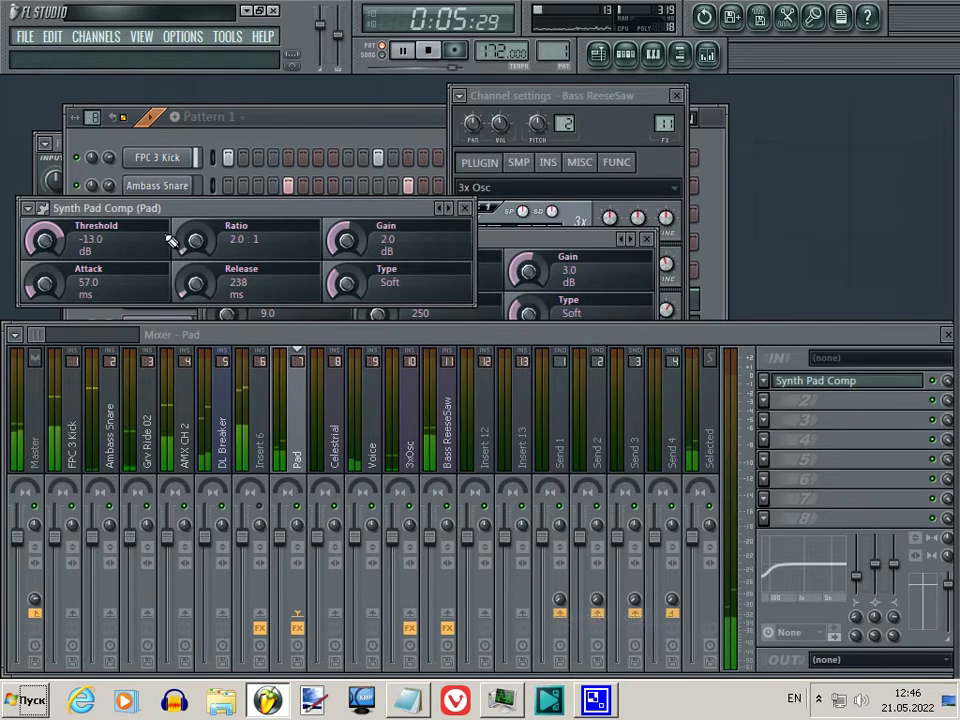
pyautogui.moveTo(82, 228); pyautogui.dragTo(53, 290)
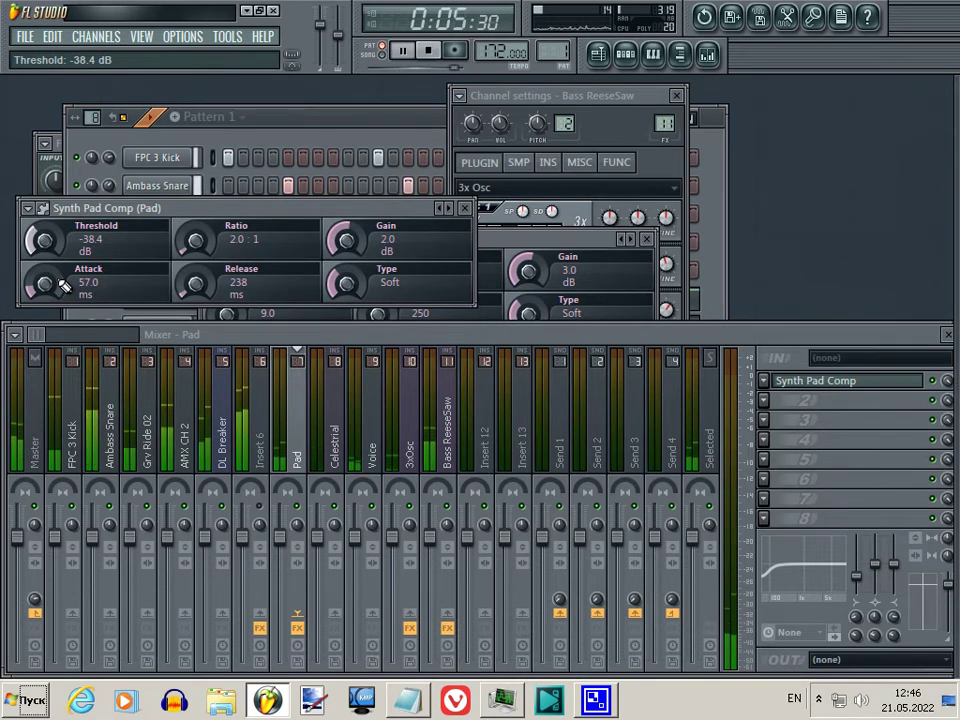
# - Add Fruity Compressor to the Celestrial track's first effect slot with the E Guitar Med Comp preset and a threshold of -35.3 dB
pyautogui.click(334, 440)
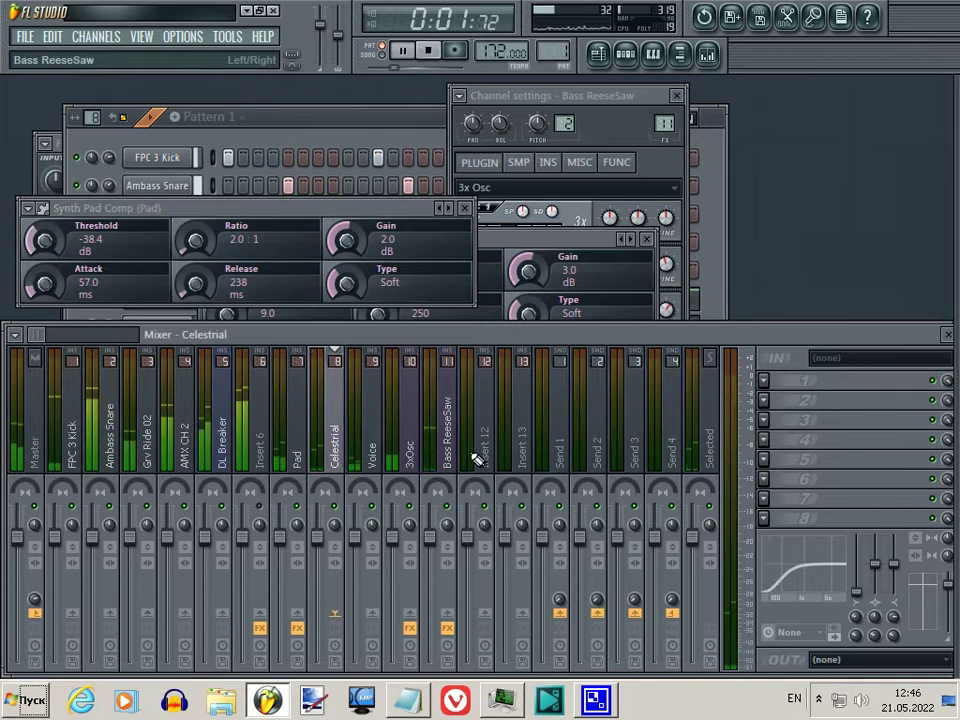
pyautogui.click(766, 381)
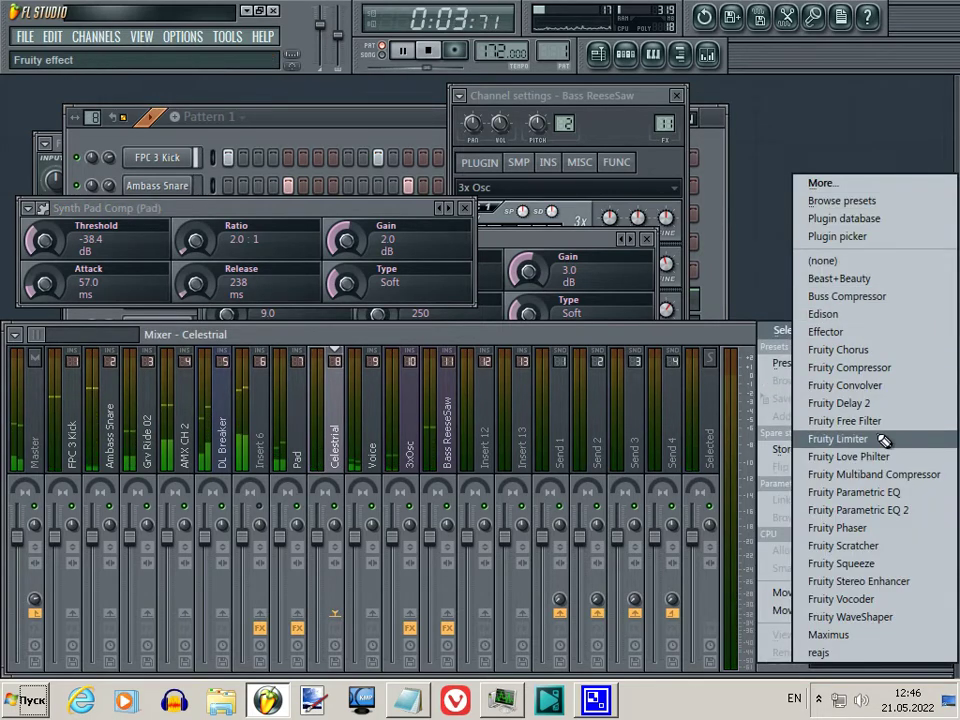
pyautogui.click(850, 367)
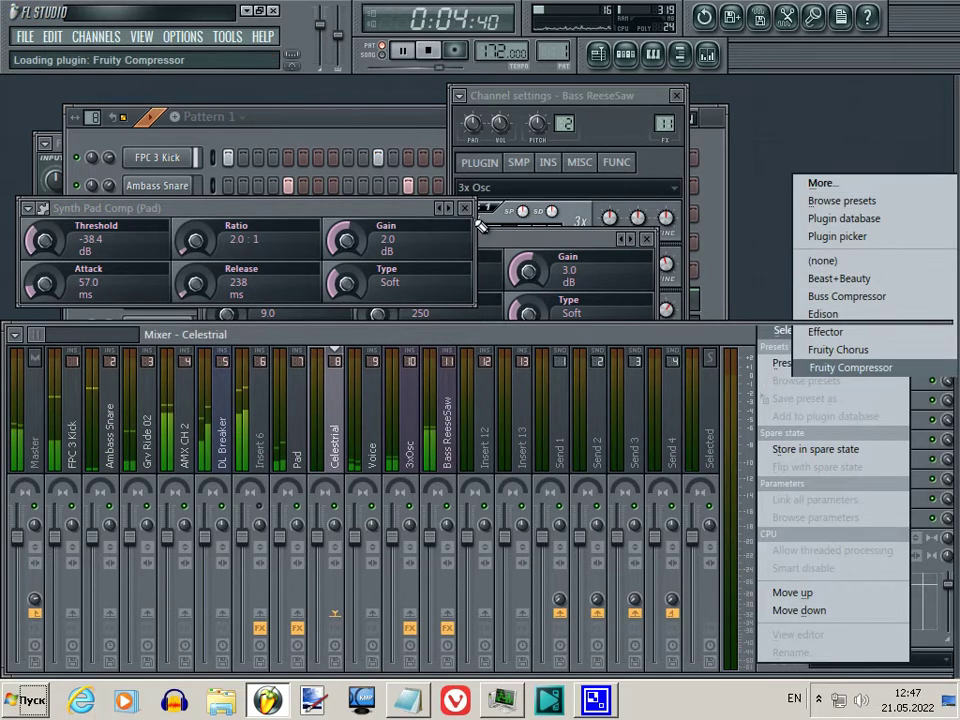
pyautogui.rightClick(445, 208)
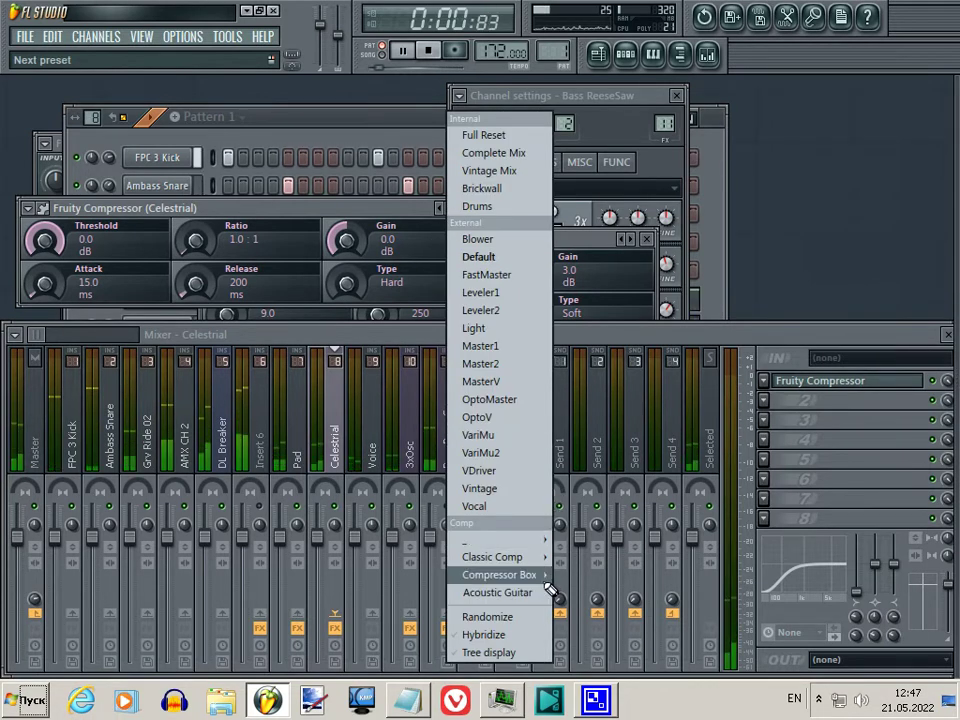
pyautogui.moveTo(498, 574)
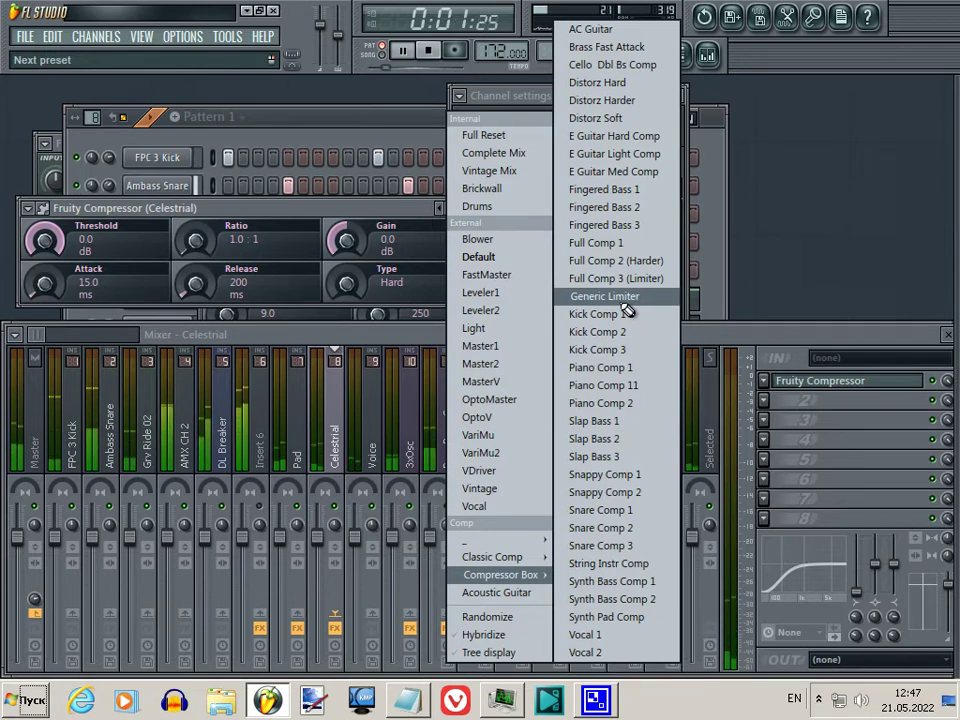
pyautogui.click(646, 171)
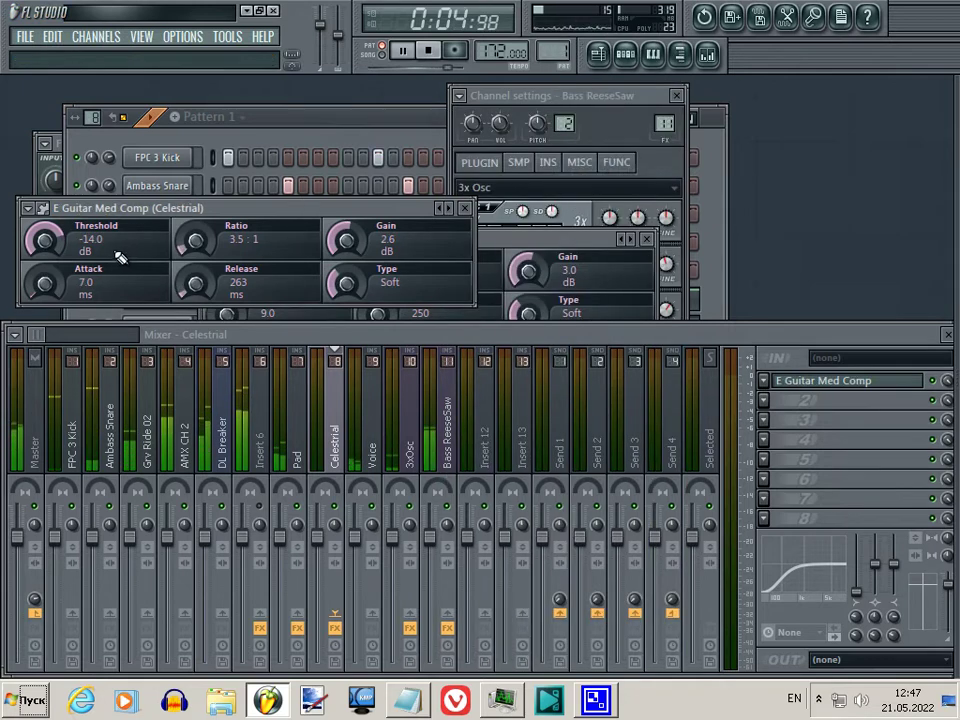
pyautogui.moveTo(65, 250); pyautogui.dragTo(85, 350)
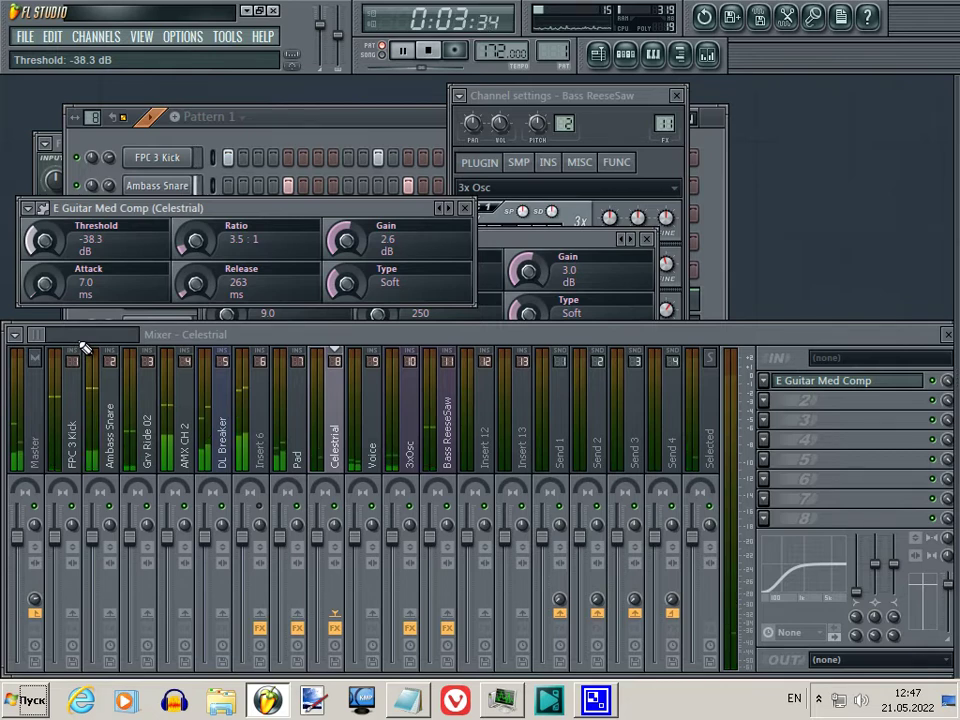
pyautogui.moveTo(85, 348); pyautogui.dragTo(87, 338)
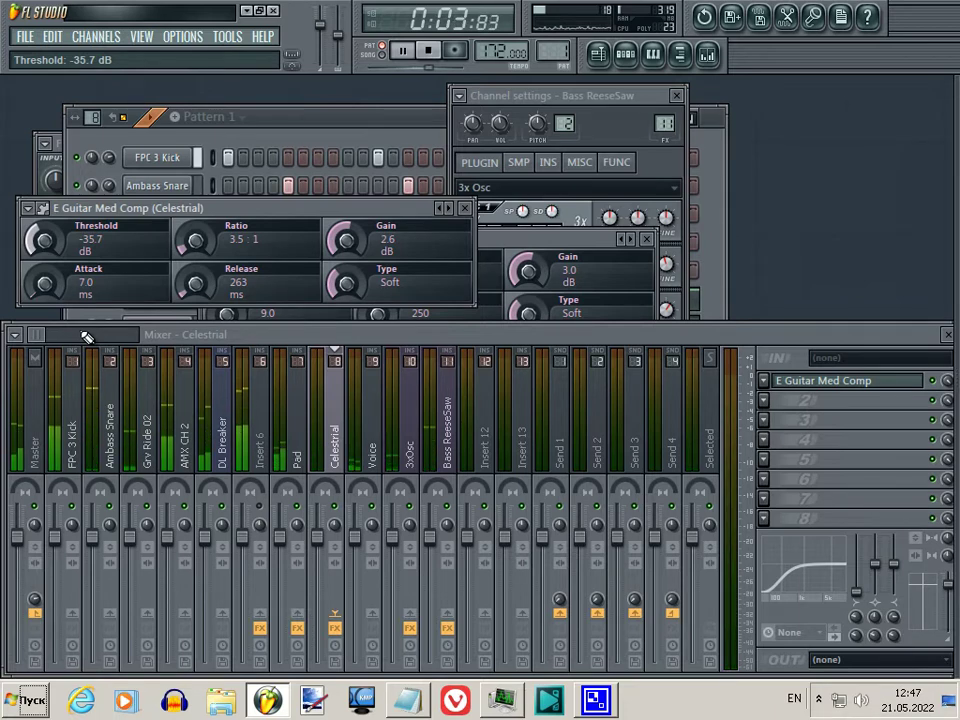
pyautogui.moveTo(87, 338); pyautogui.dragTo(90, 338)
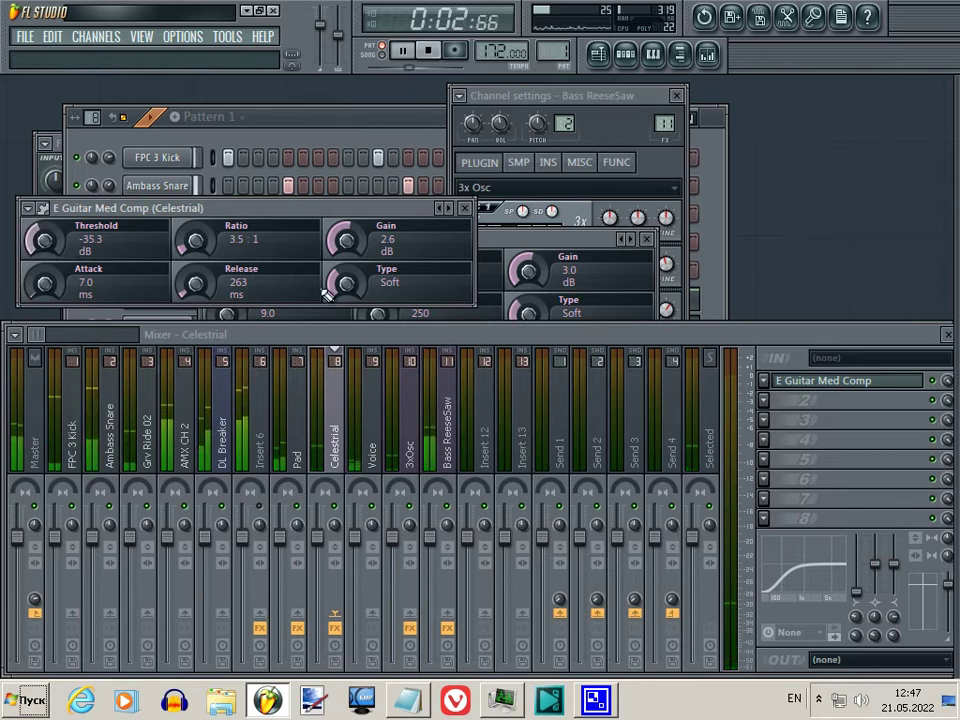
# - Add Fruity Compressor to the Voice track's first effect slot and load the Vocal 1 preset
pyautogui.click(378, 400)
pyautogui.click(784, 386)
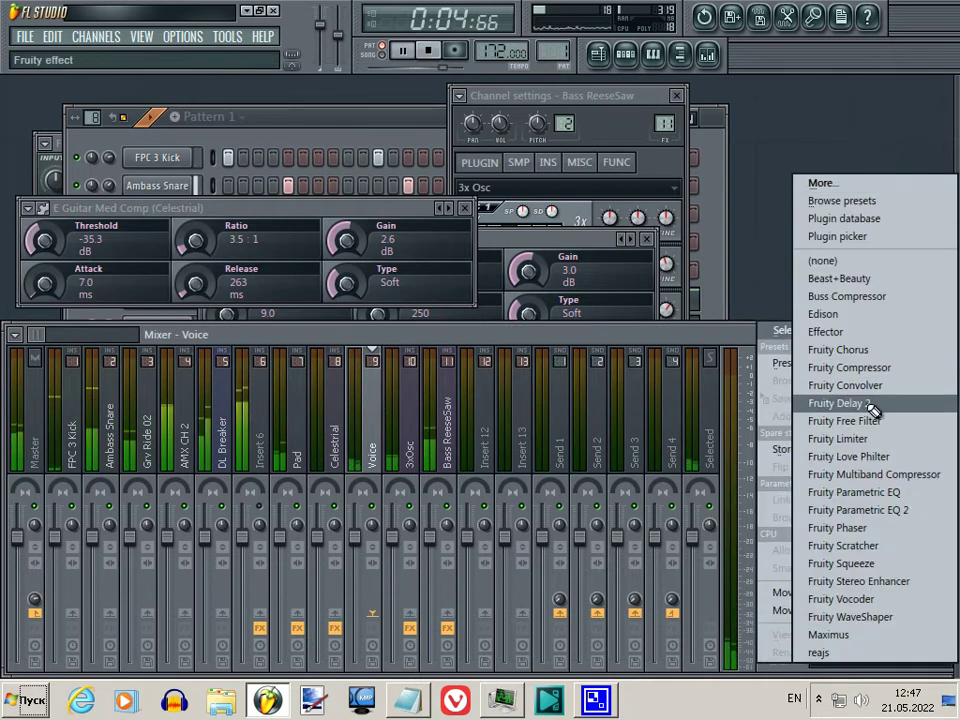
pyautogui.click(849, 366)
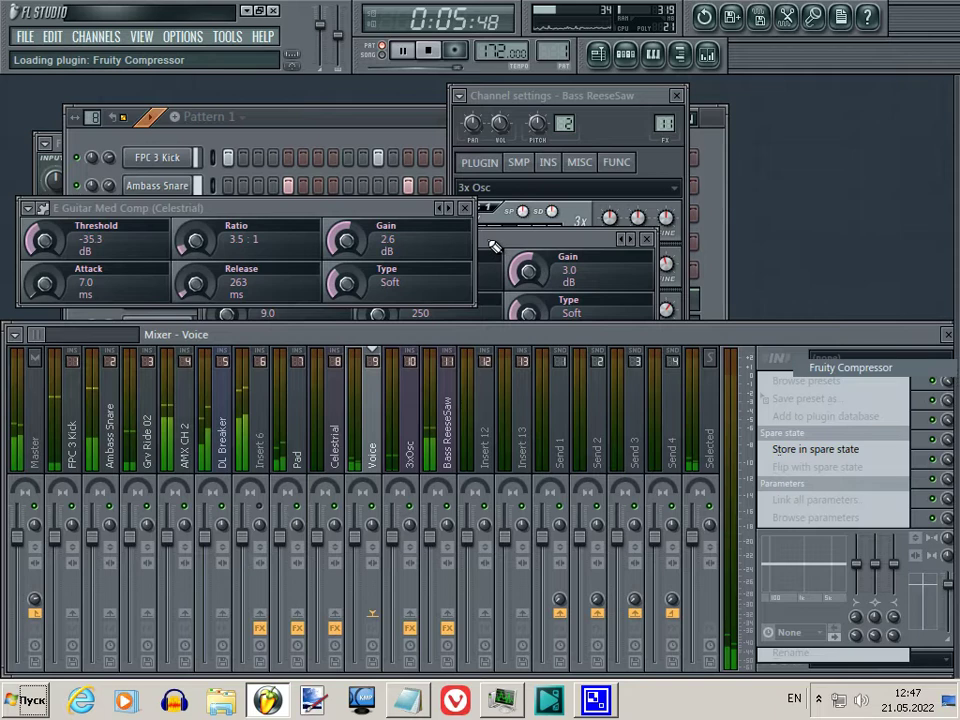
pyautogui.rightClick(445, 208)
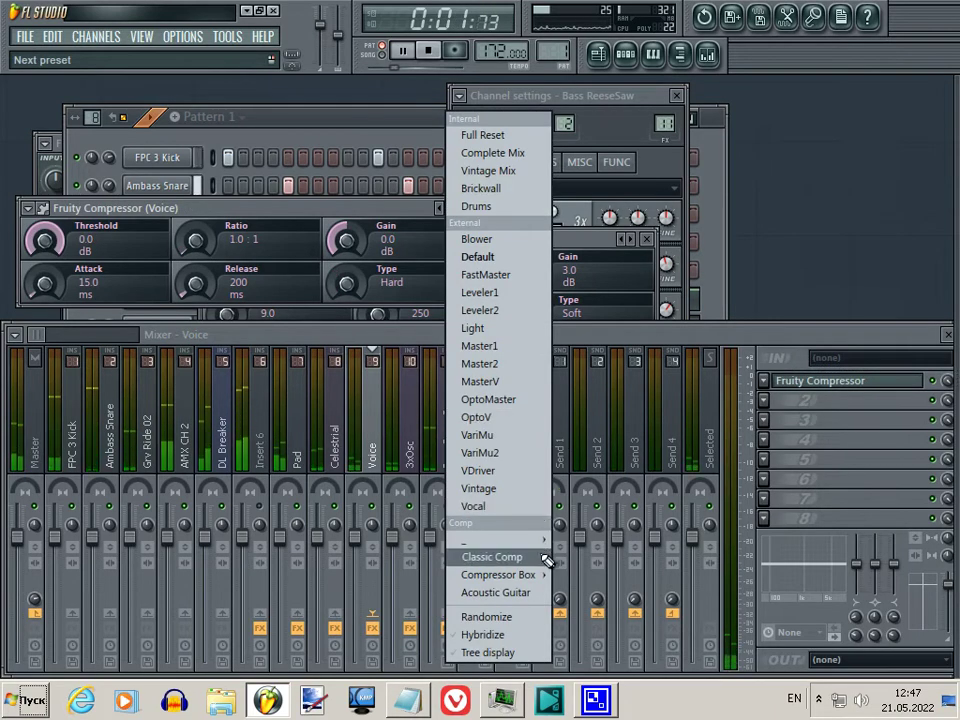
pyautogui.moveTo(550, 575)
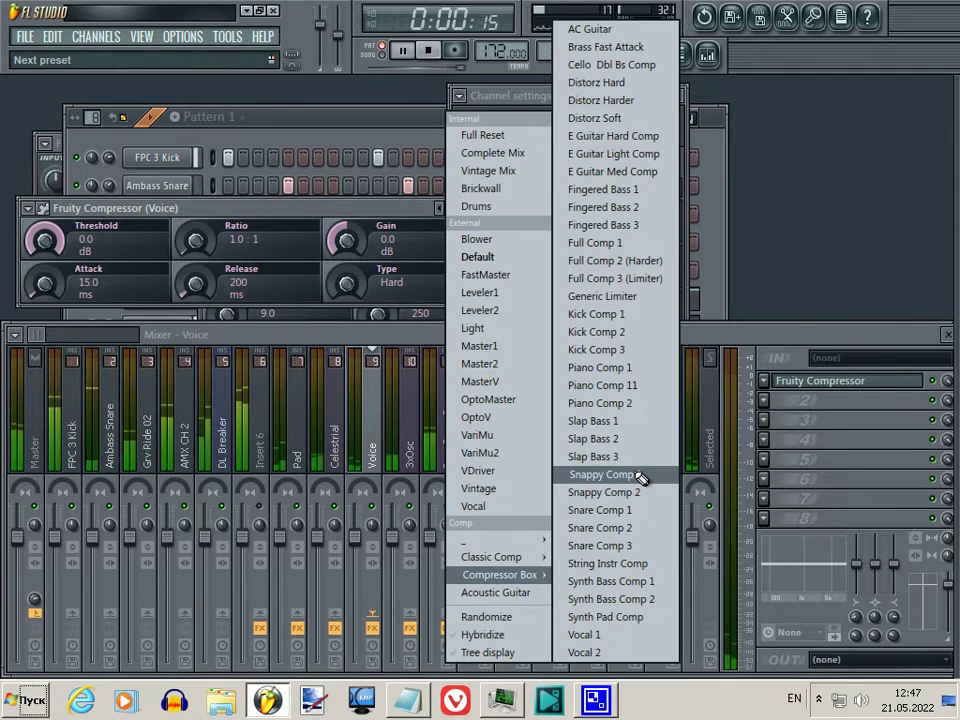
pyautogui.click(662, 635)
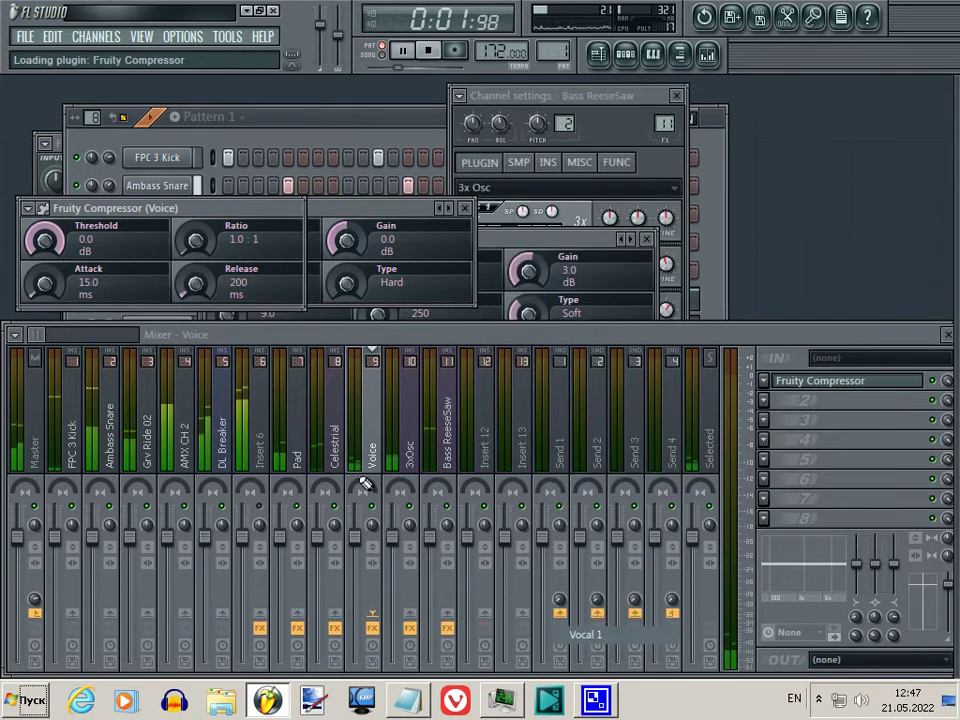
# - Lower the Voice compressor's threshold to -42.2 dB
pyautogui.moveTo(70, 250); pyautogui.dragTo(66, 320)
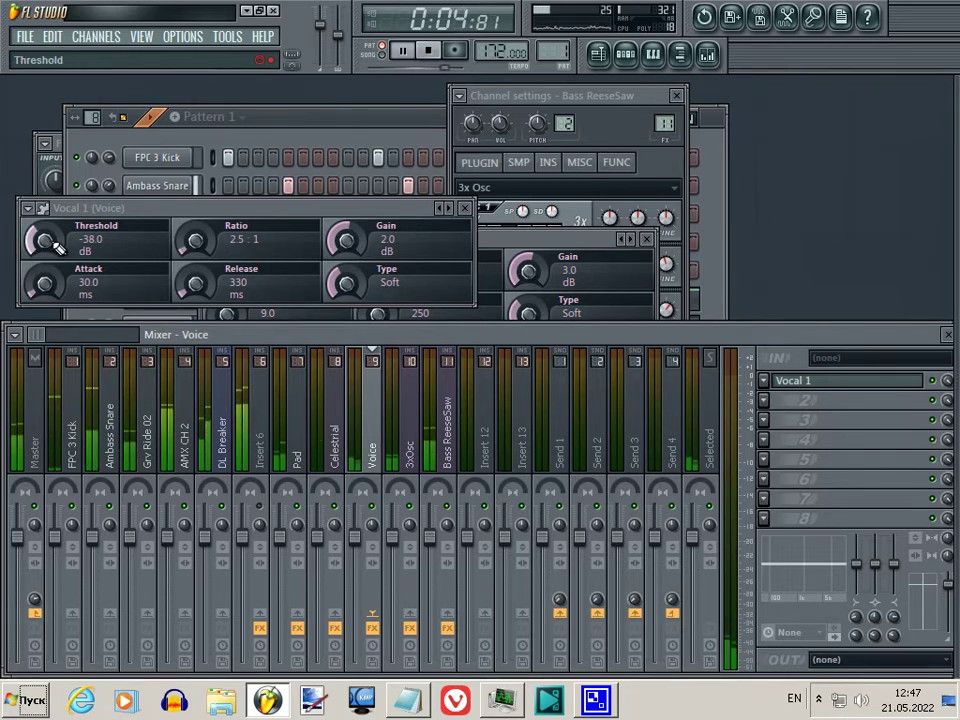
pyautogui.moveTo(55, 249); pyautogui.dragTo(59, 259)
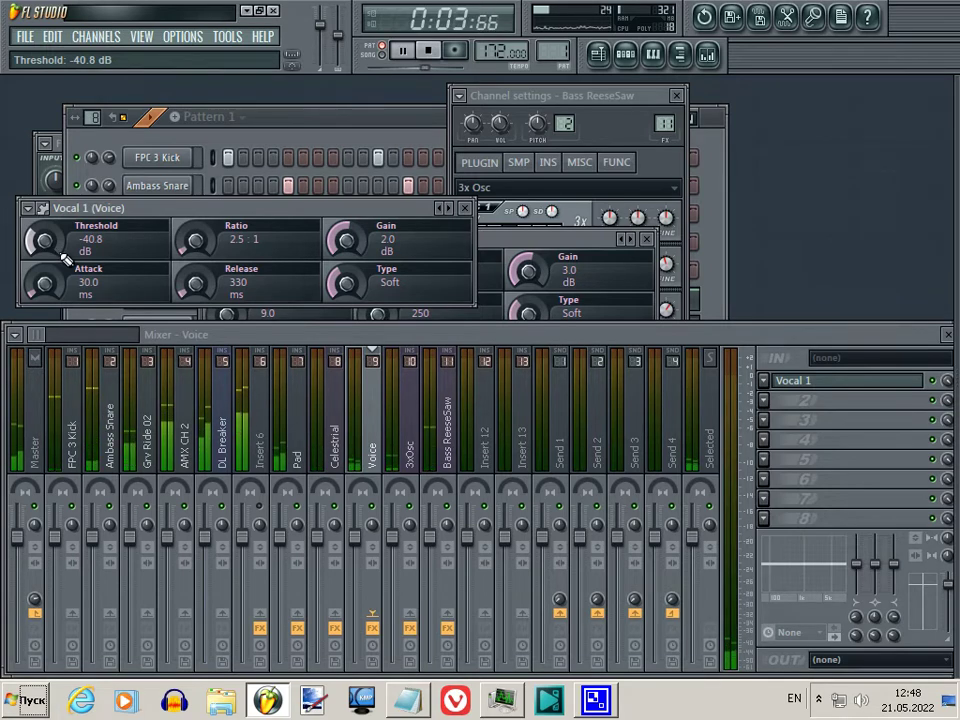
pyautogui.moveTo(65, 258); pyautogui.dragTo(66, 261)
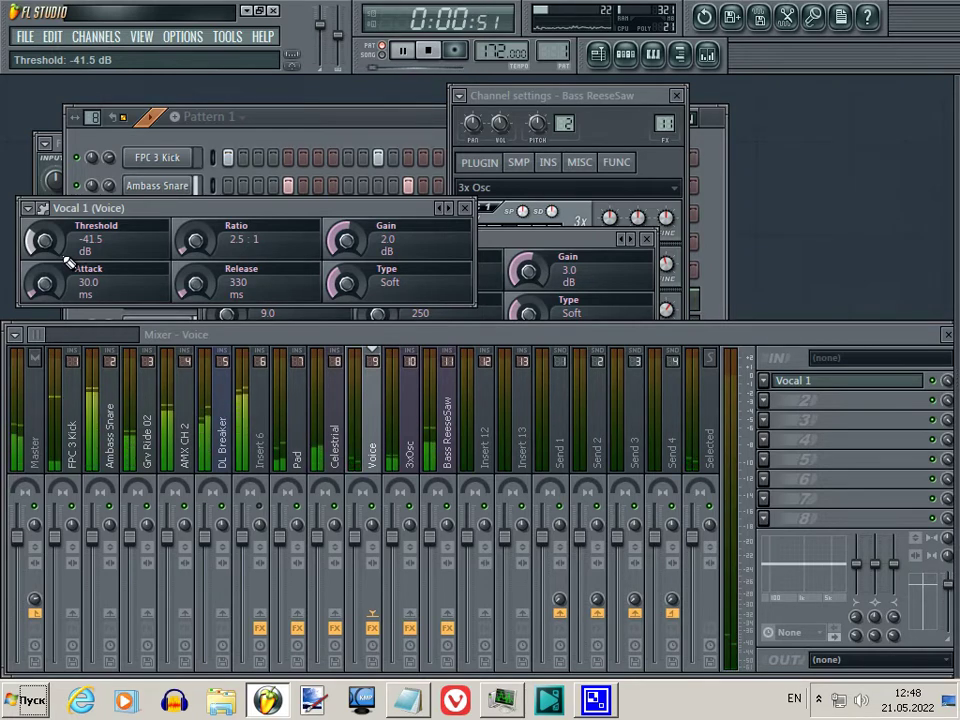
pyautogui.scroll(-1, 68, 262)
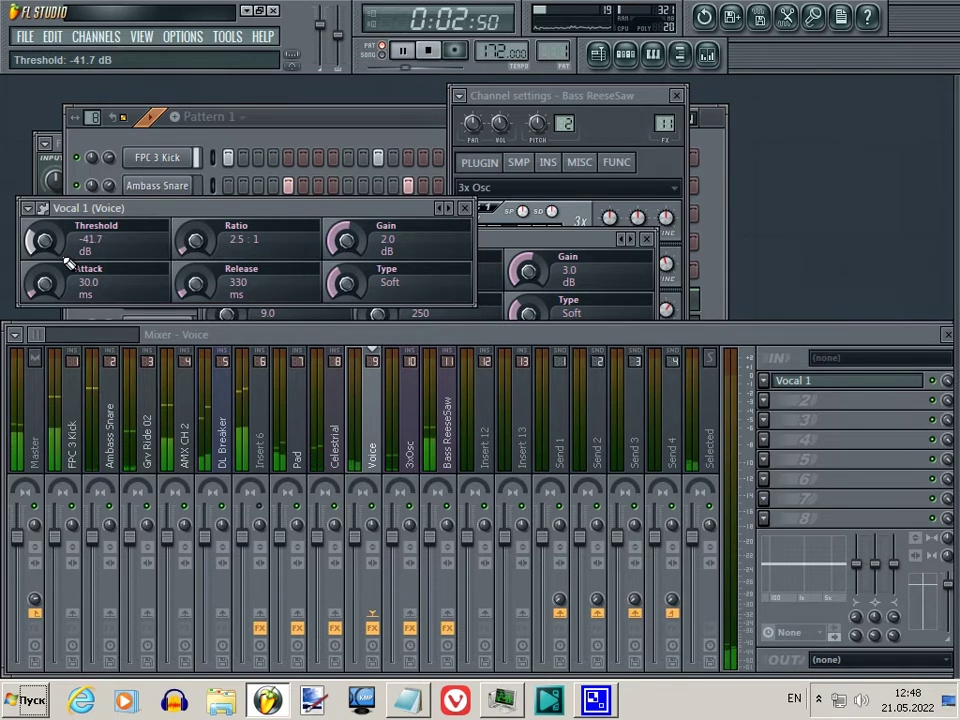
pyautogui.scroll(-1, 68, 262)
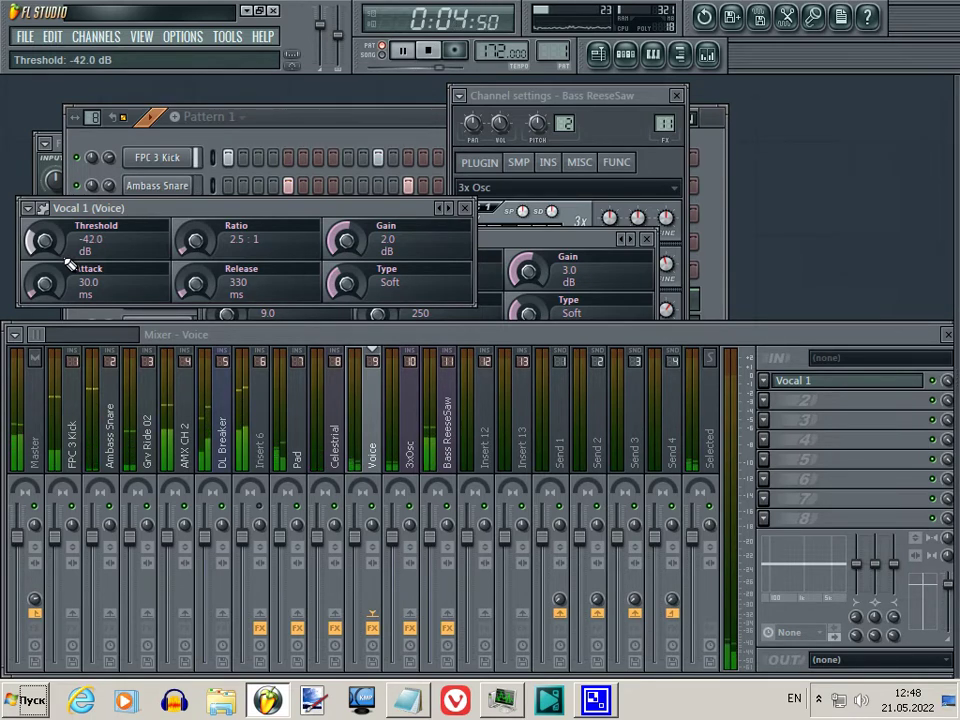
pyautogui.scroll(-1, 68, 262)
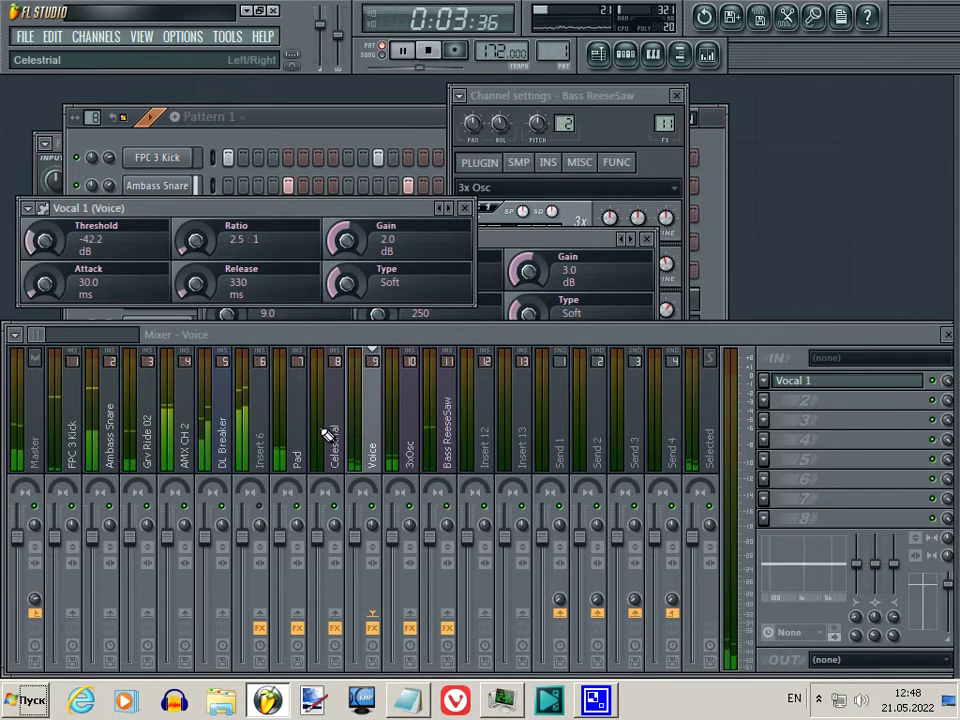
# - Move the Bass ReeseSaw mixer track to position 7, between Insert 6 and Pad
pyautogui.click(446, 452)
pyautogui.hotkey('alt', 'Left')
pyautogui.hotkey('alt', 'Left')
pyautogui.hotkey('alt', 'Left')
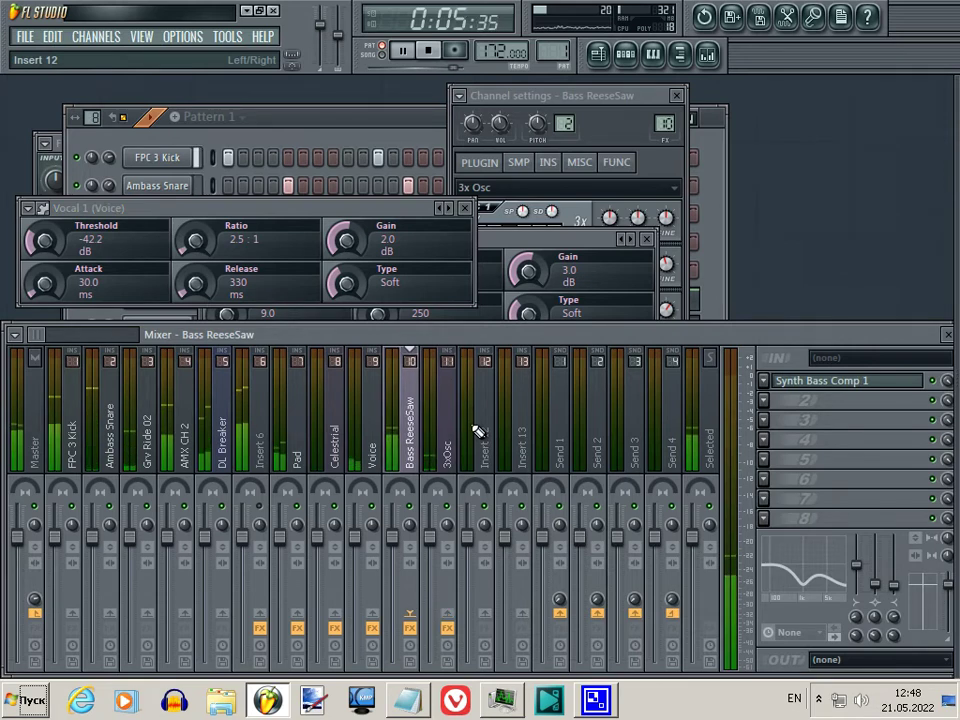
pyautogui.hotkey('alt', 'Left')
# - Route the Pad, Celestrial, Voice and 3xOsc mixer tracks to Insert 12 only, bypassing the Master
pyautogui.click(334, 441)
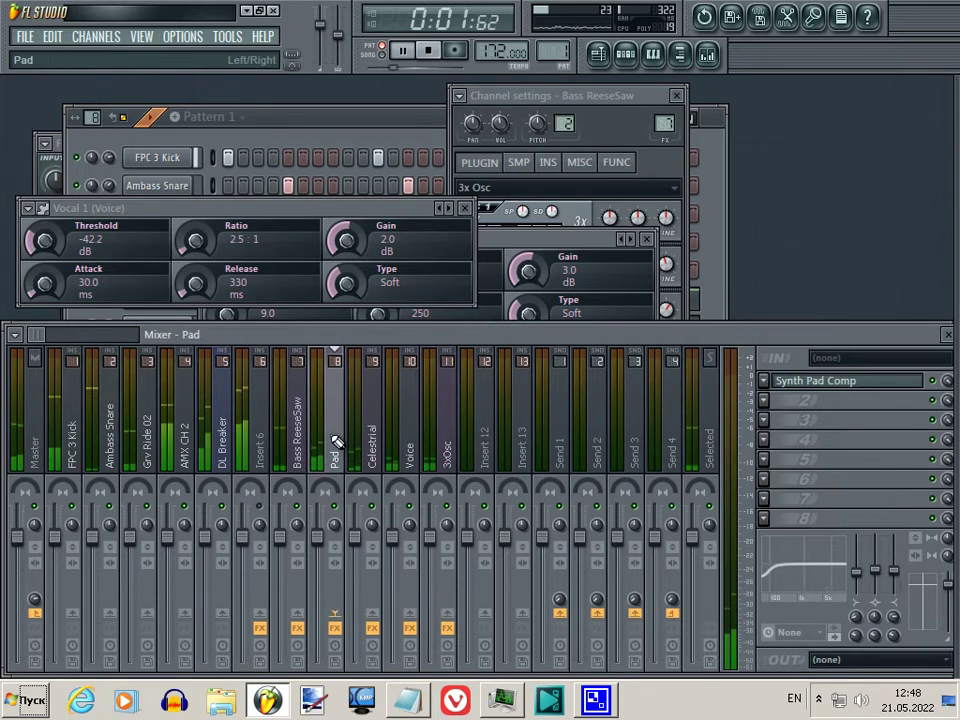
pyautogui.rightClick(481, 608)
pyautogui.click(495, 612)
pyautogui.click(369, 439)
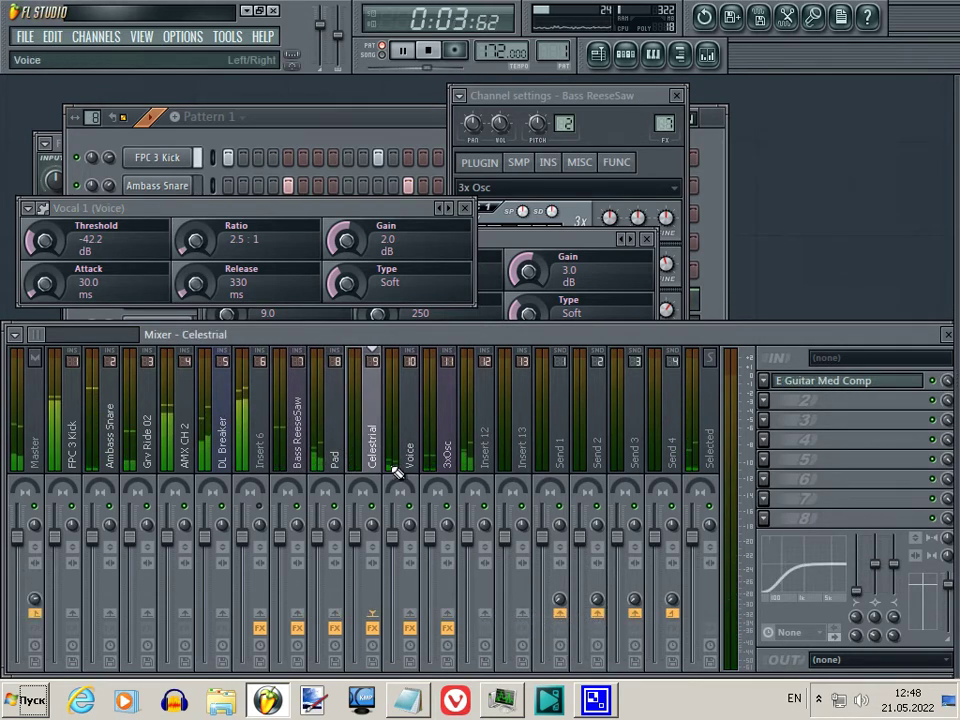
pyautogui.rightClick(484, 620)
pyautogui.click(500, 615)
pyautogui.click(407, 452)
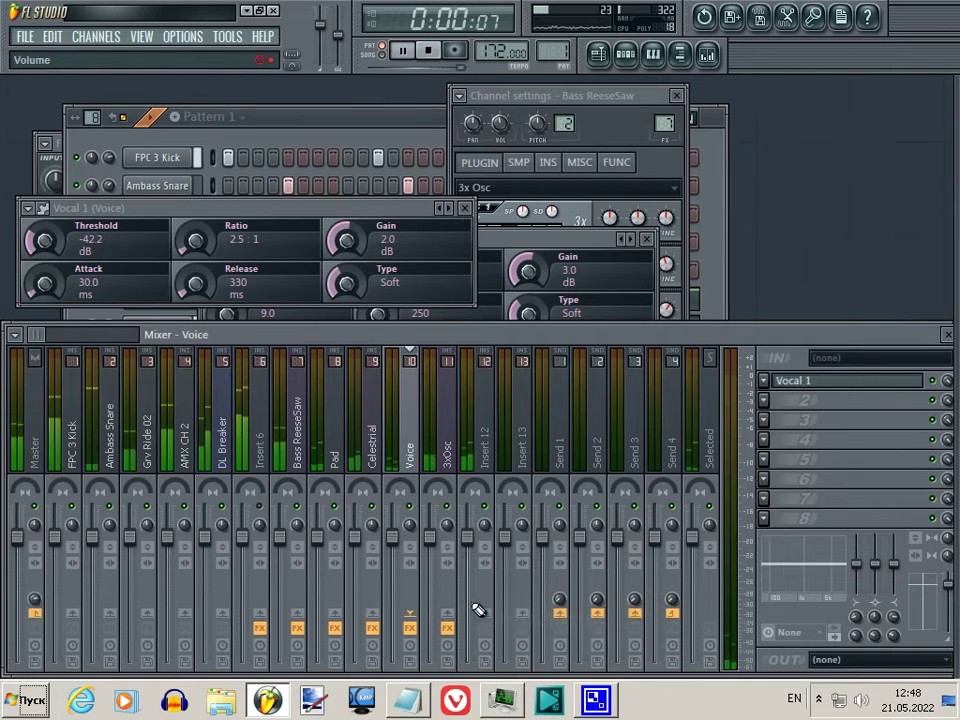
pyautogui.click(454, 460)
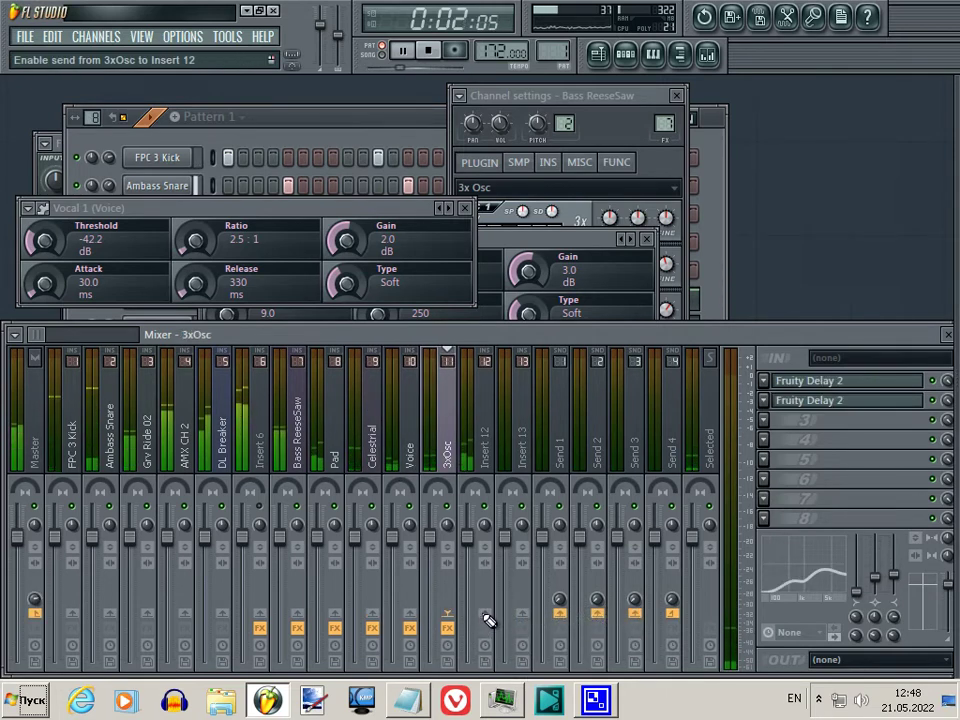
pyautogui.rightClick(486, 614)
pyautogui.click(500, 617)
# - Add Fruity Compressor to the 3xOsc track's third effect slot and load the Piano Comp 11 preset
pyautogui.click(797, 420)
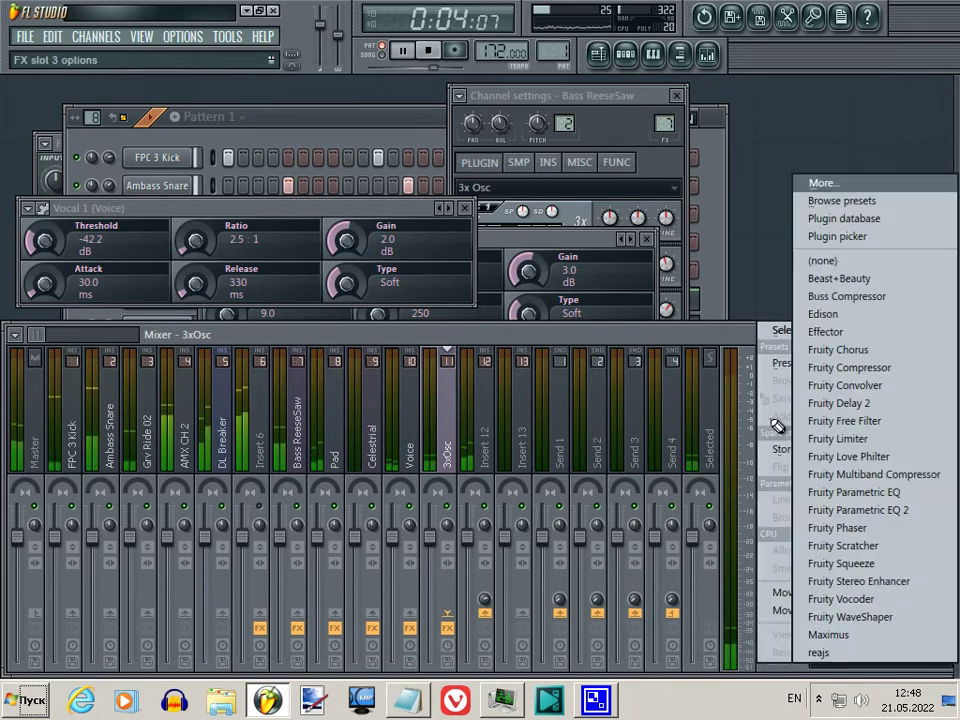
pyautogui.click(845, 367)
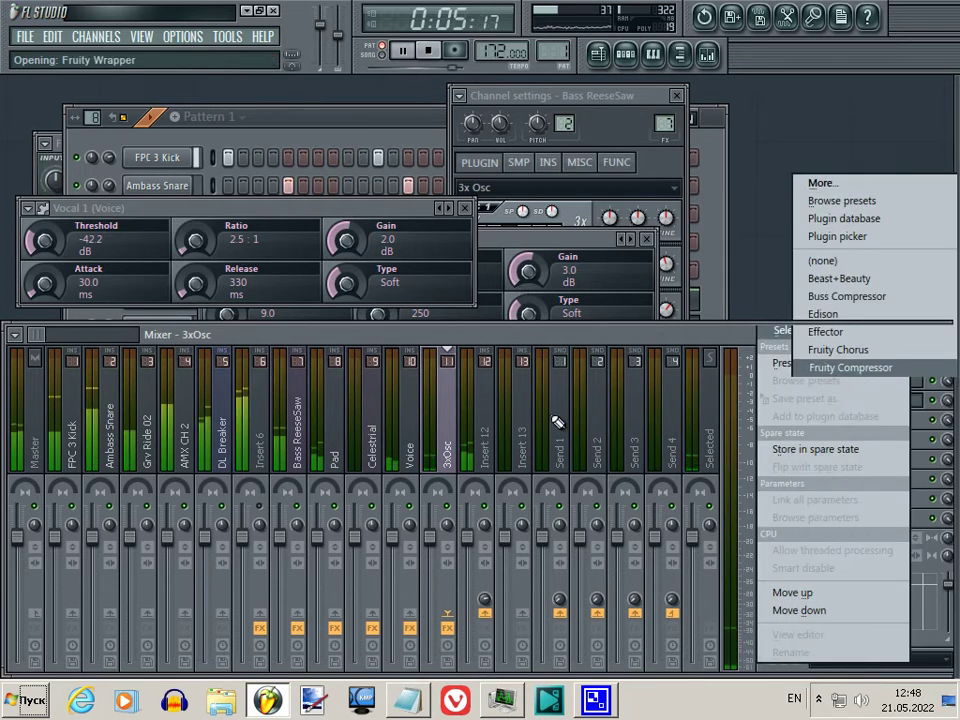
pyautogui.rightClick(537, 298)
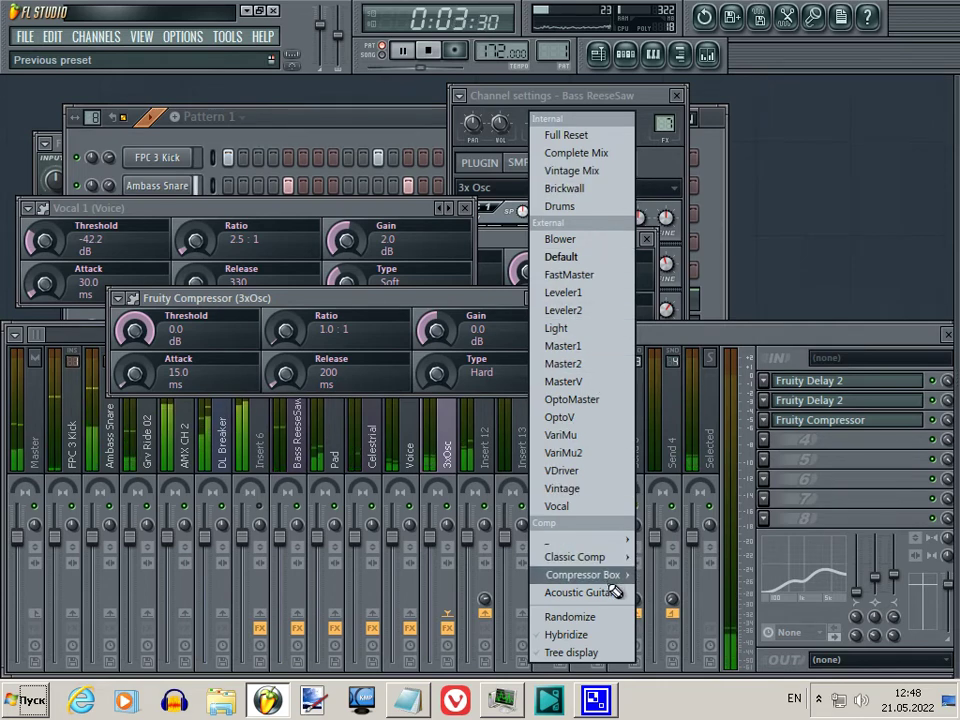
pyautogui.moveTo(583, 575)
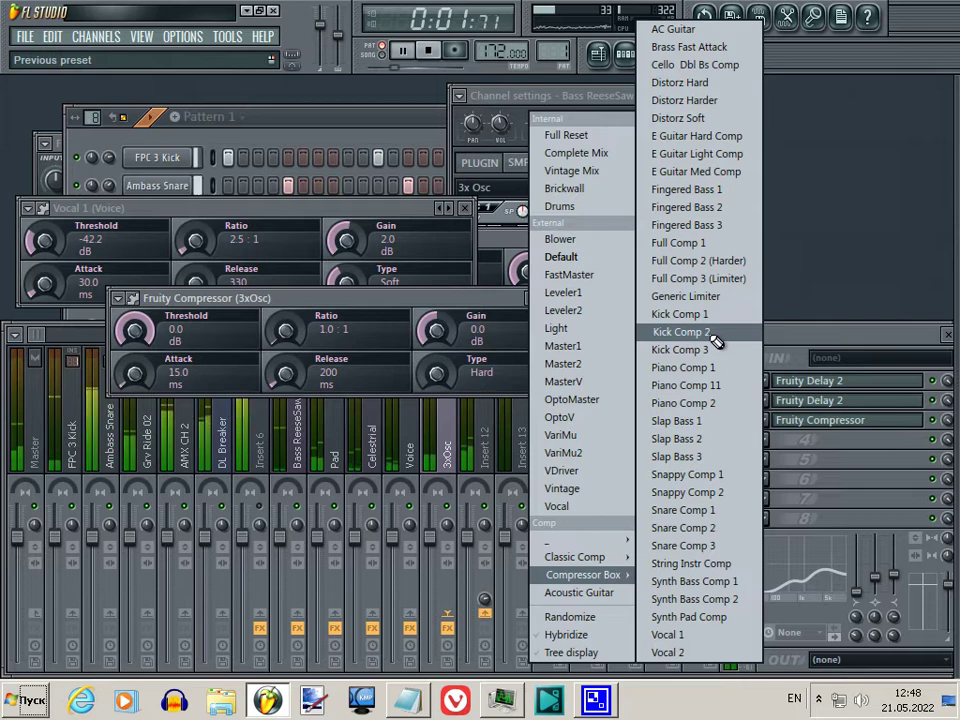
pyautogui.click(700, 386)
# - Lower the 3xOsc compressor's threshold to -37.7 dB, comparing the sound with the effect bypassed
pyautogui.moveTo(150, 360); pyautogui.dragTo(155, 424)
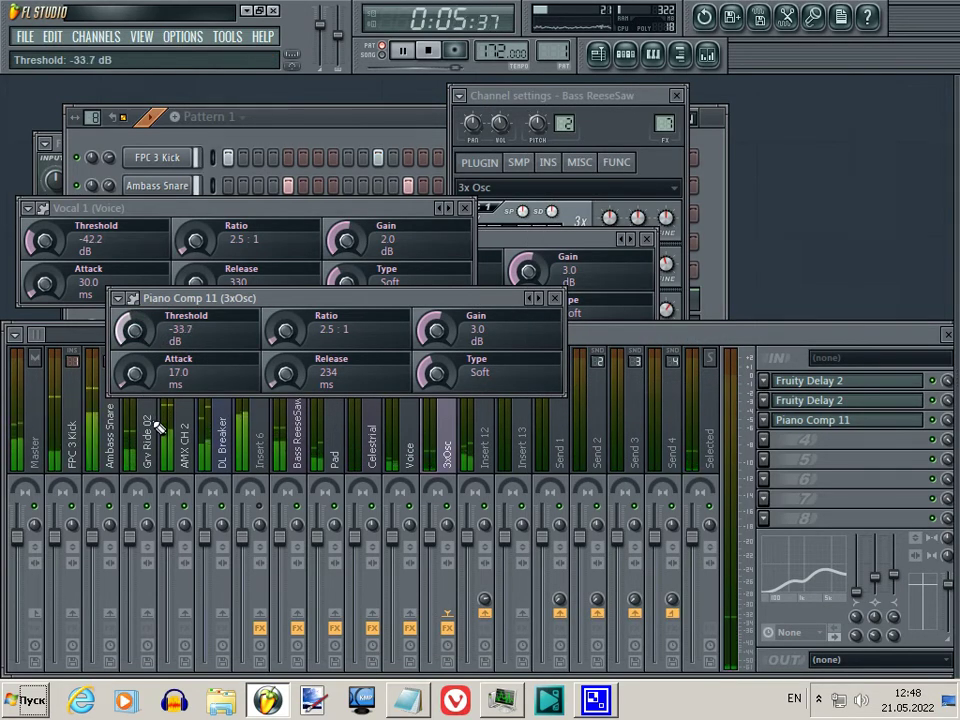
pyautogui.click(938, 423)
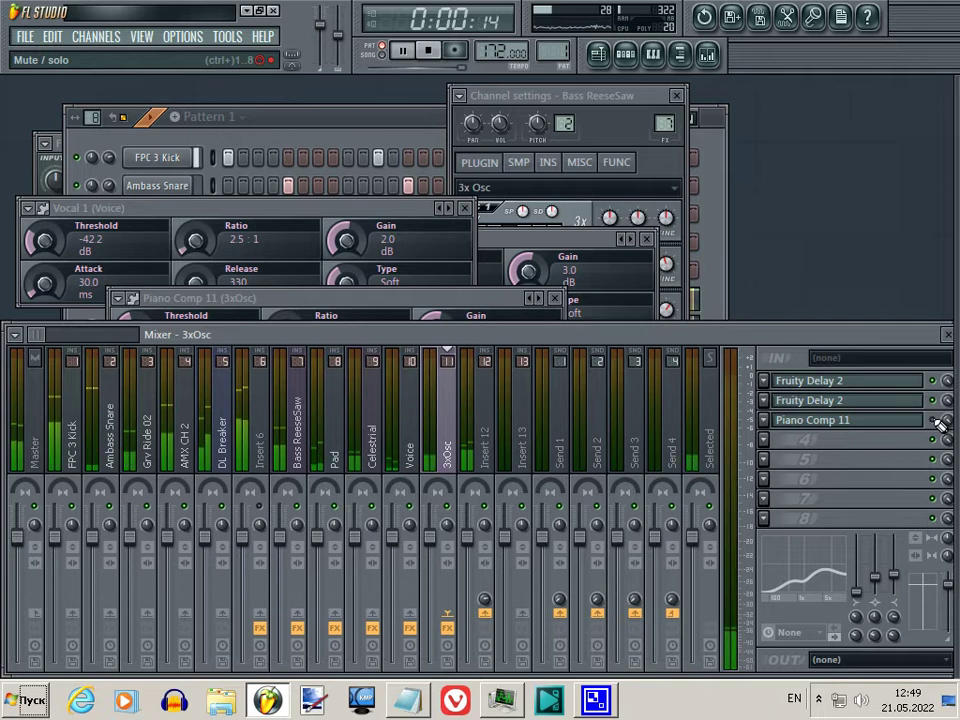
pyautogui.click(850, 420)
pyautogui.moveTo(140, 338); pyautogui.dragTo(148, 347)
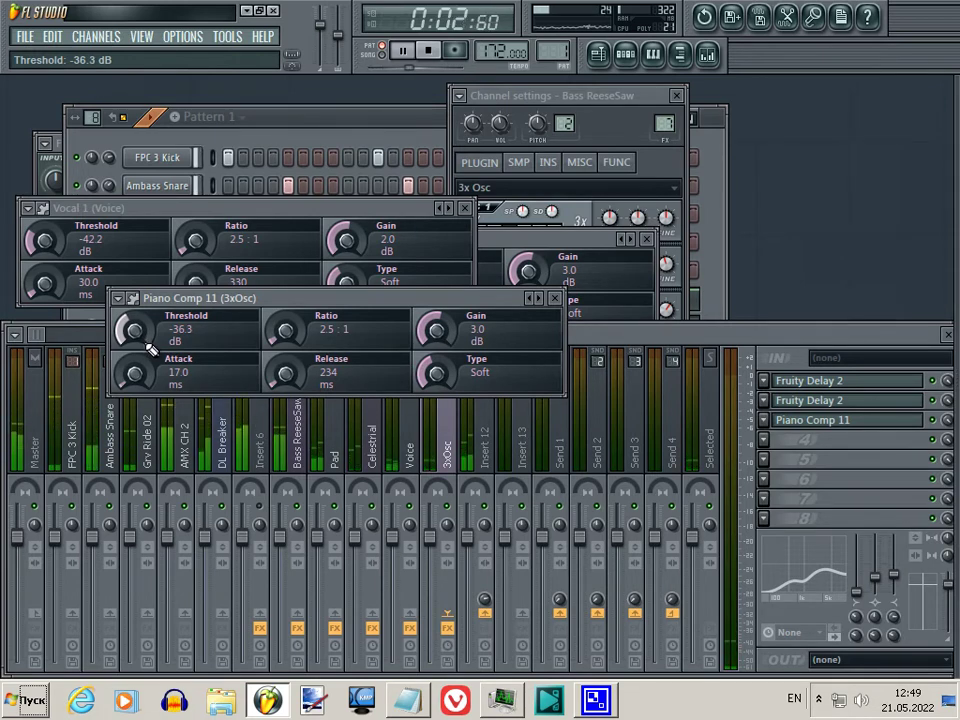
pyautogui.moveTo(152, 351); pyautogui.dragTo(152, 354)
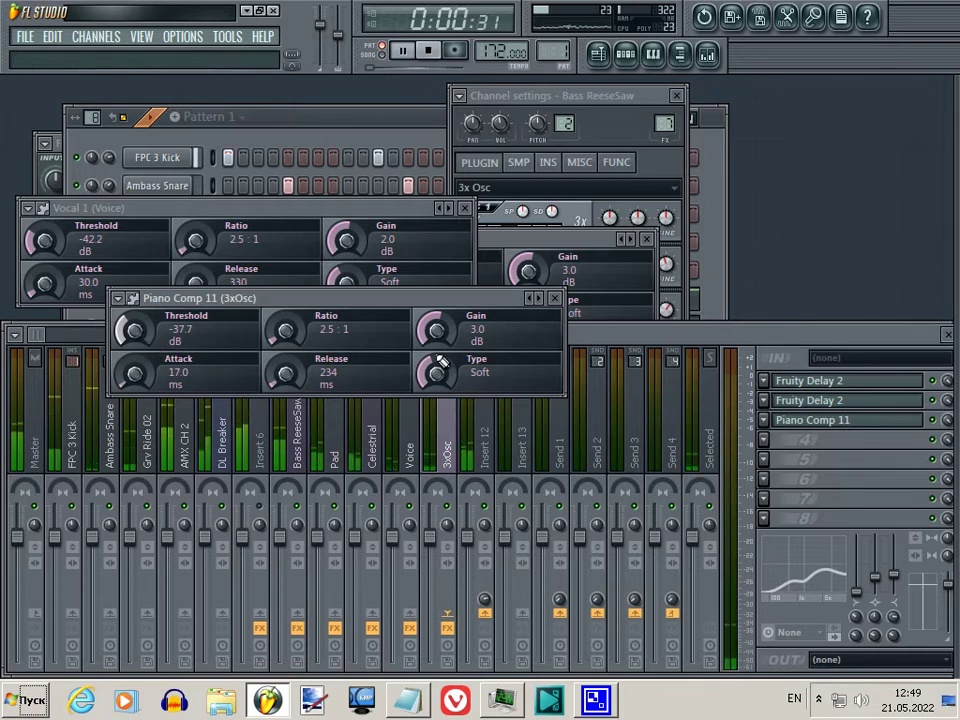
pyautogui.press('Escape')
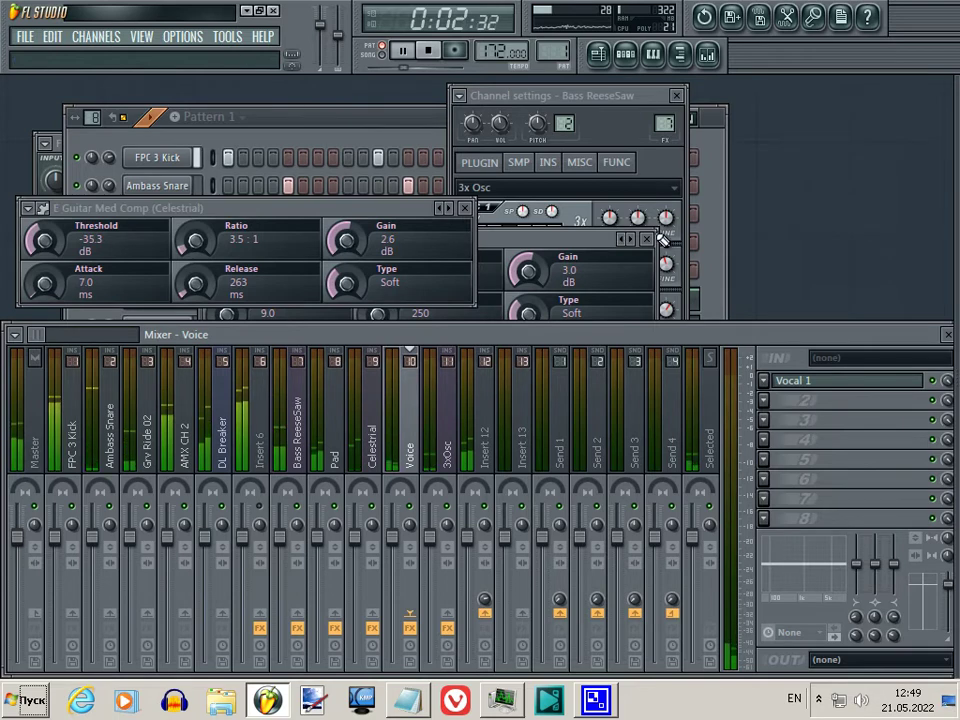
# - Add Fruity Multiband Compressor to the first effect slot of Insert 12
pyautogui.click(476, 439)
pyautogui.click(778, 387)
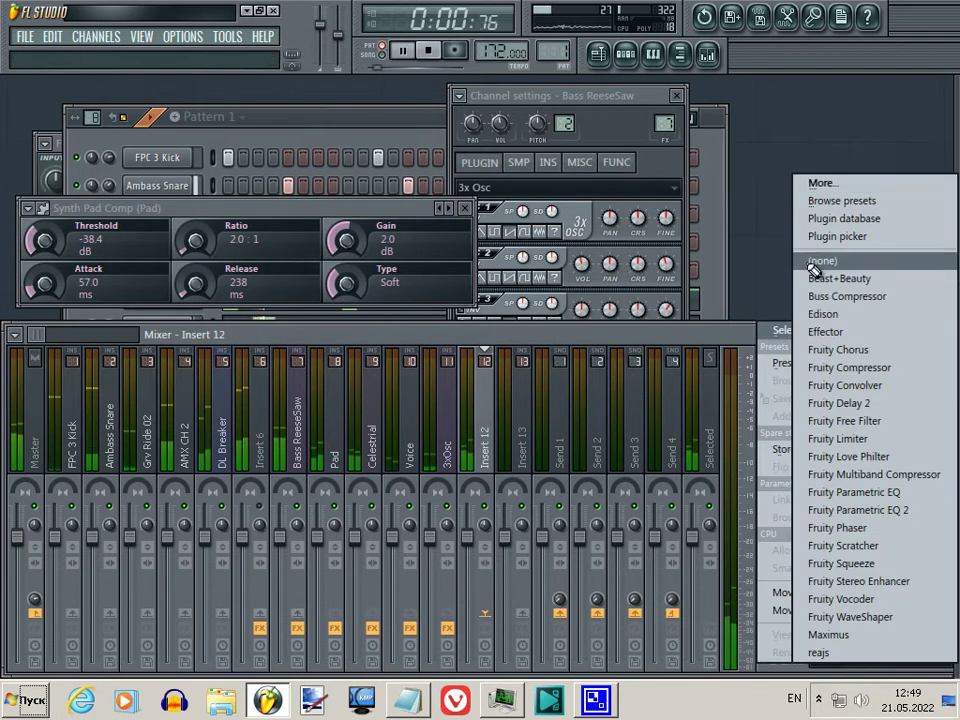
pyautogui.click(825, 475)
pyautogui.moveTo(478, 222); pyautogui.dragTo(538, 365)
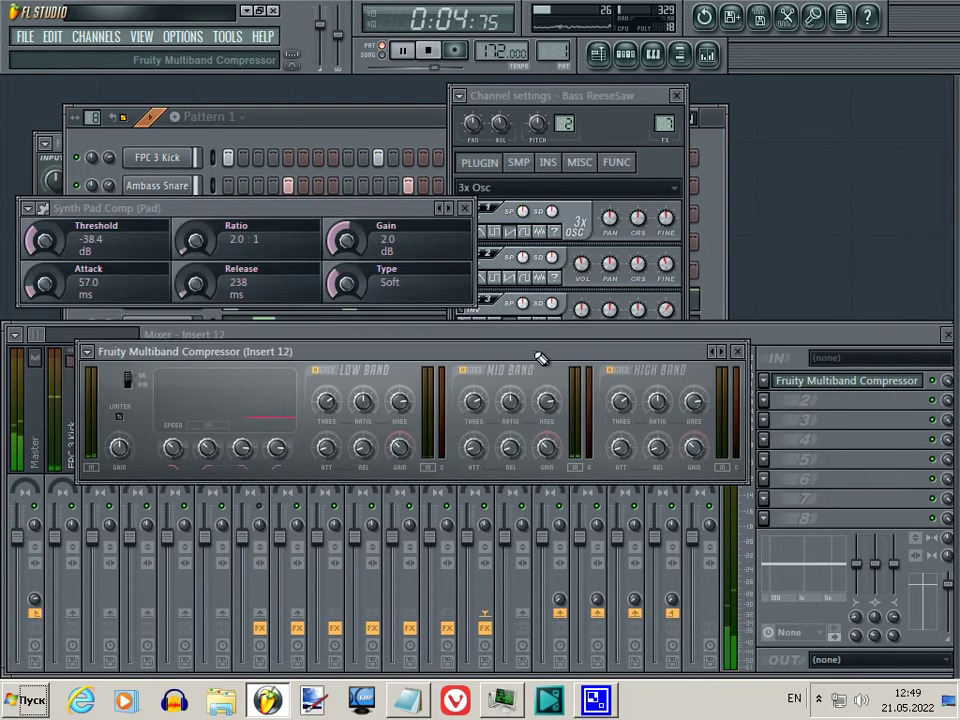
# - Switch Insert 12's multiband compressor through several presets, including Comp 6, and audition the result
pyautogui.click(427, 49)
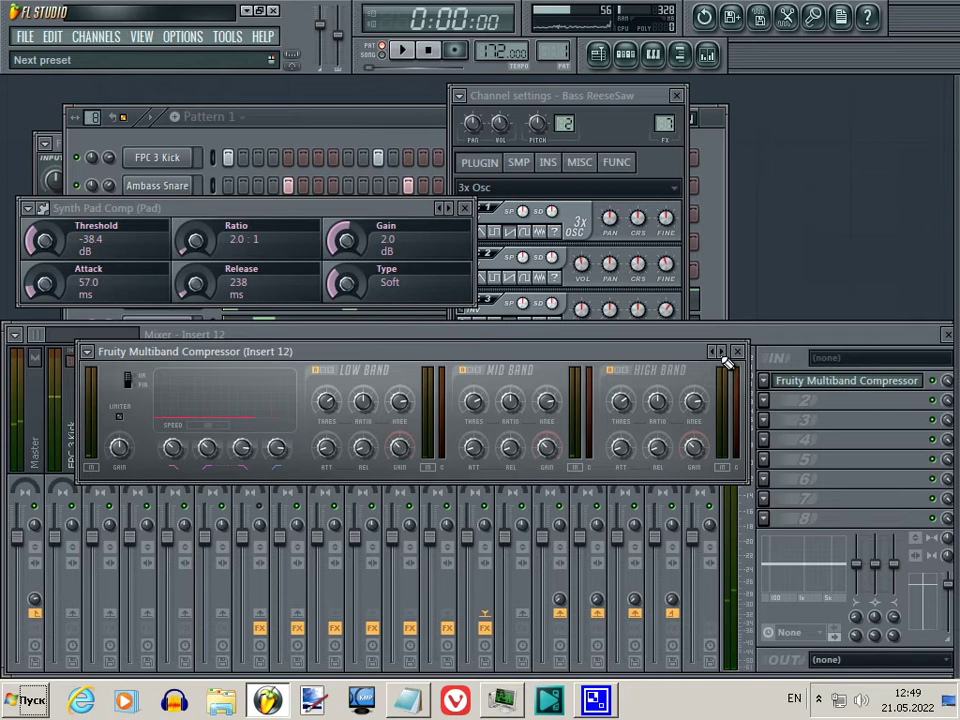
pyautogui.click(720, 352)
pyautogui.click(780, 185)
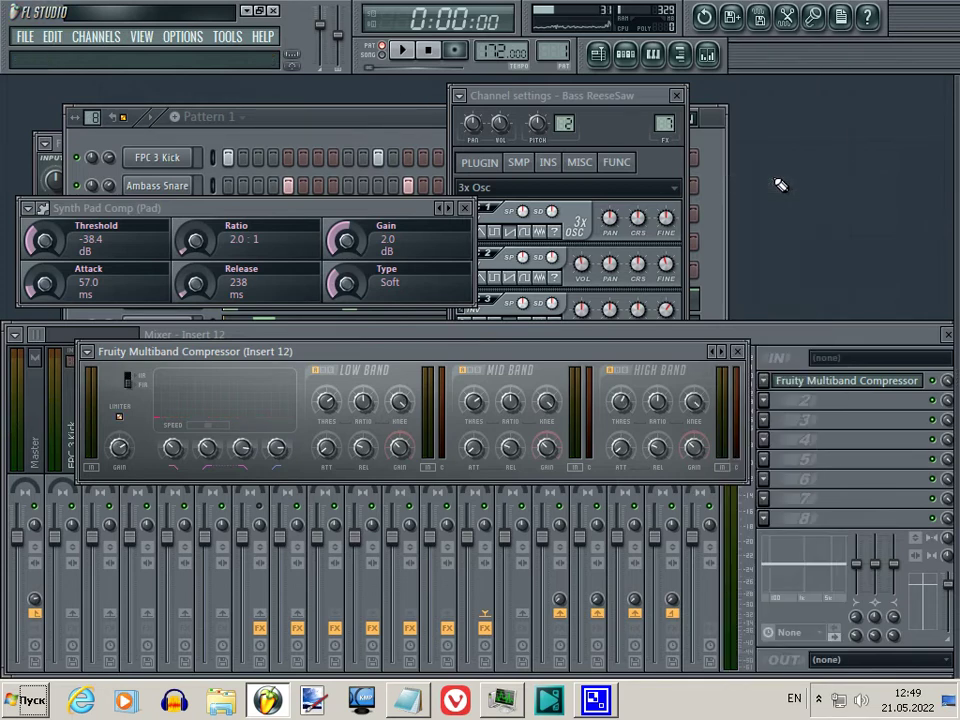
pyautogui.click(722, 352)
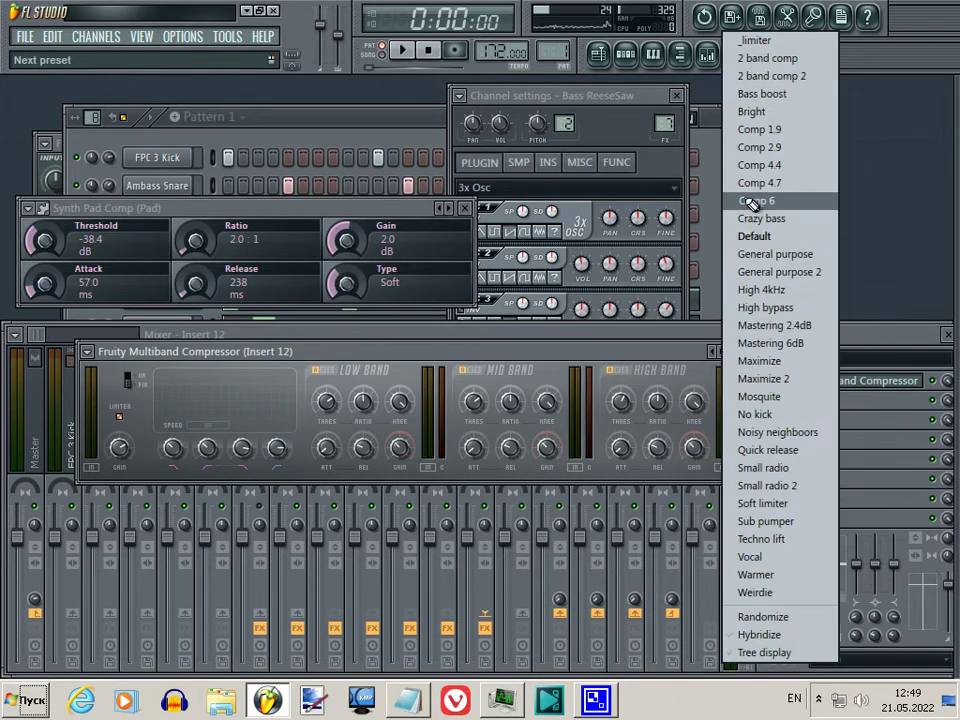
pyautogui.click(758, 185)
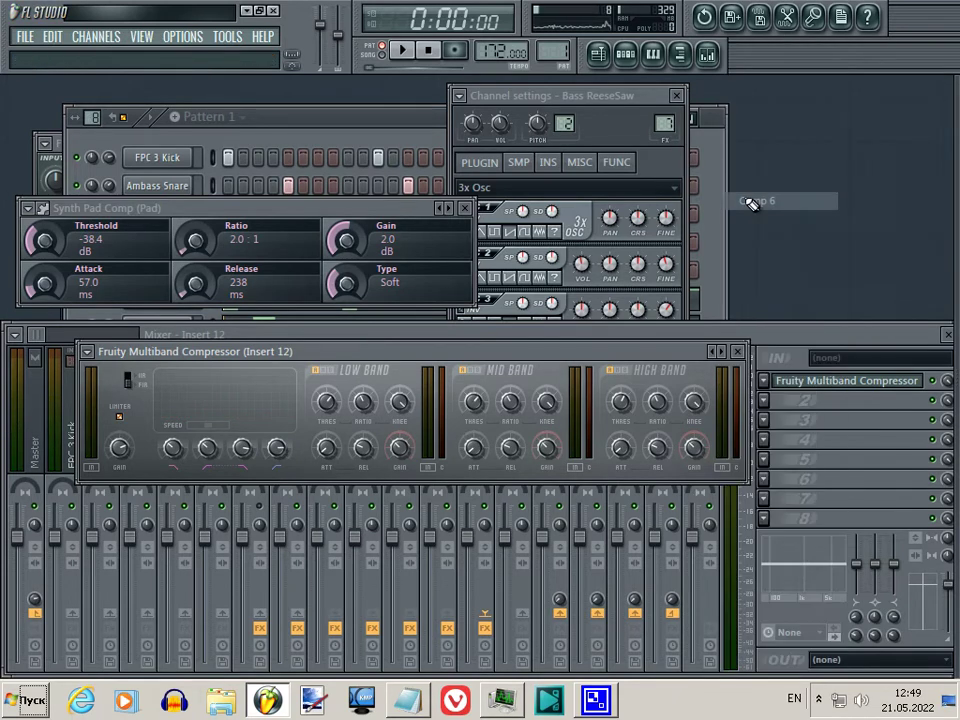
pyautogui.click(720, 352)
pyautogui.click(738, 164)
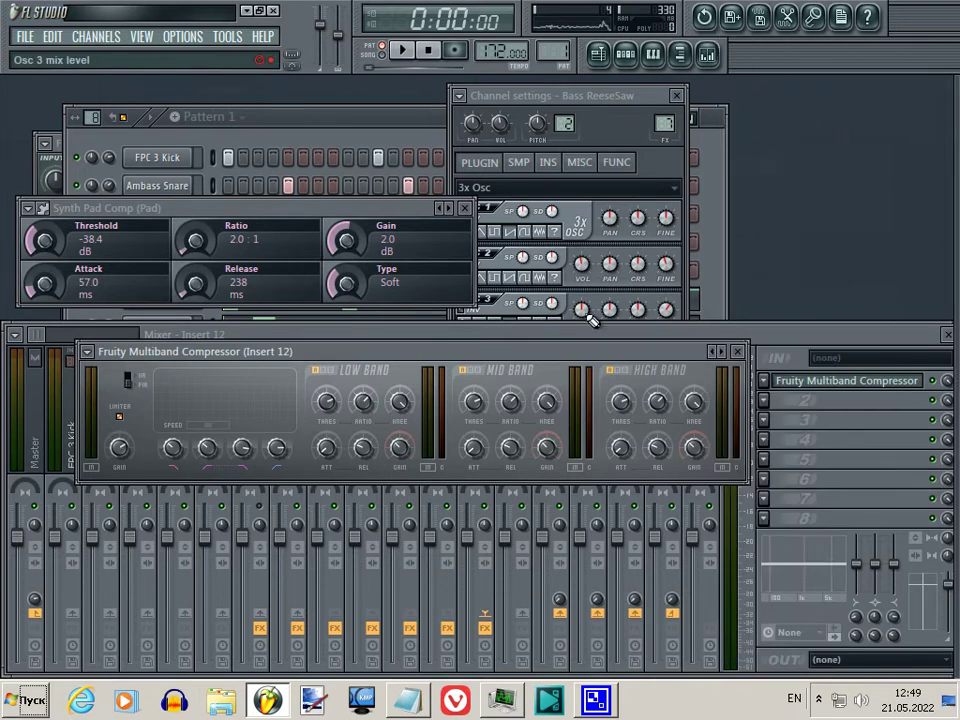
pyautogui.click(409, 50)
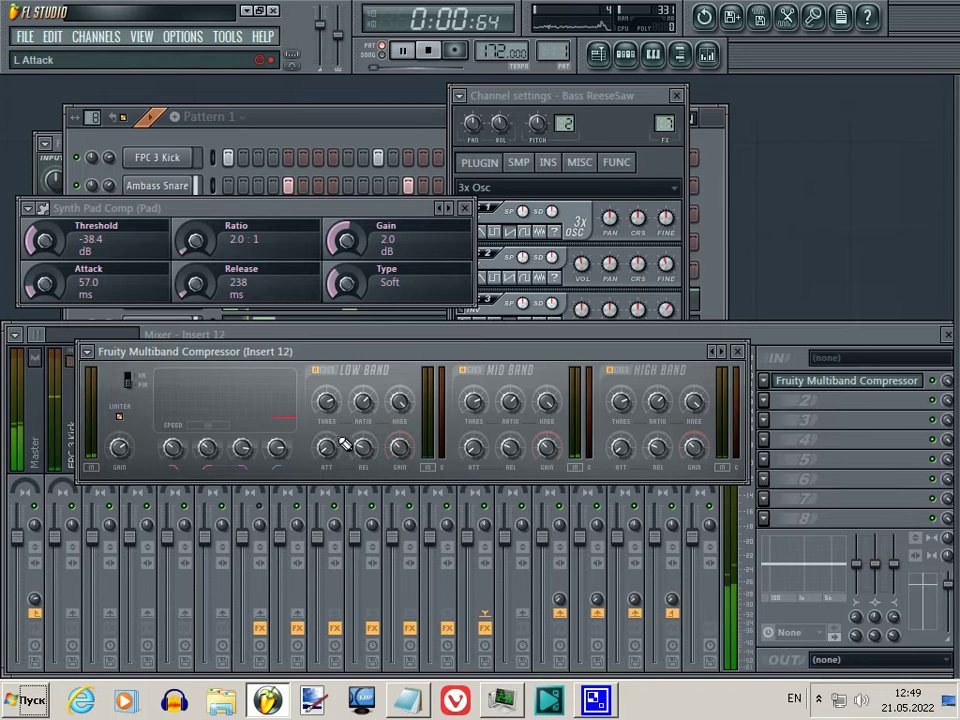
pyautogui.press('space')
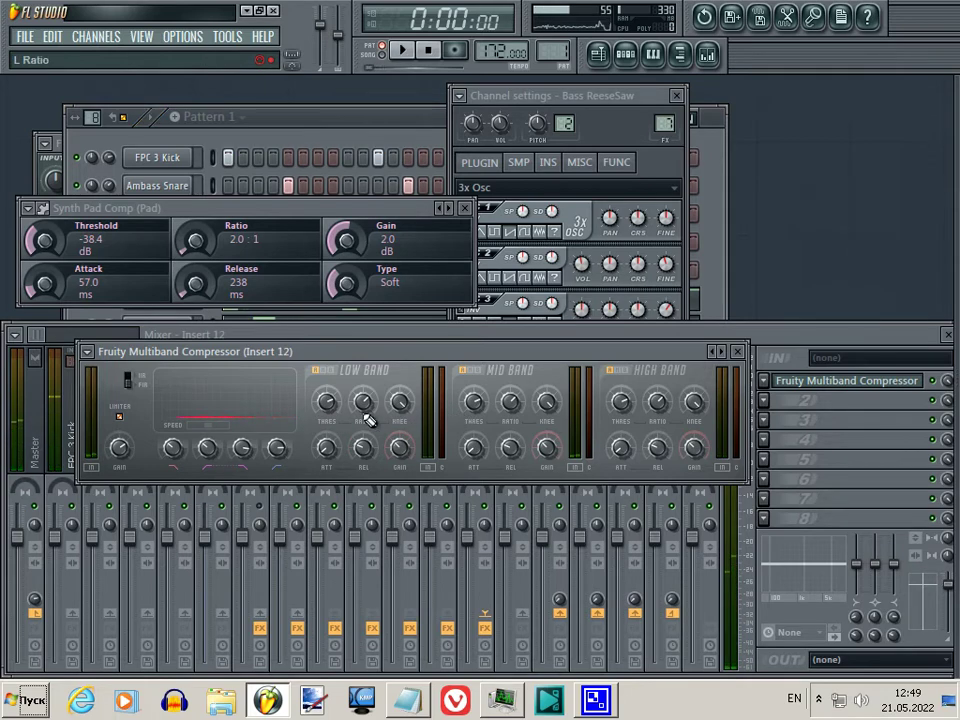
# - Reset the multiband compressor's main gain, lower the low band threshold to -39.1 dB and reduce the mid band threshold
pyautogui.rightClick(122, 448)
pyautogui.click(154, 449)
pyautogui.click(401, 50)
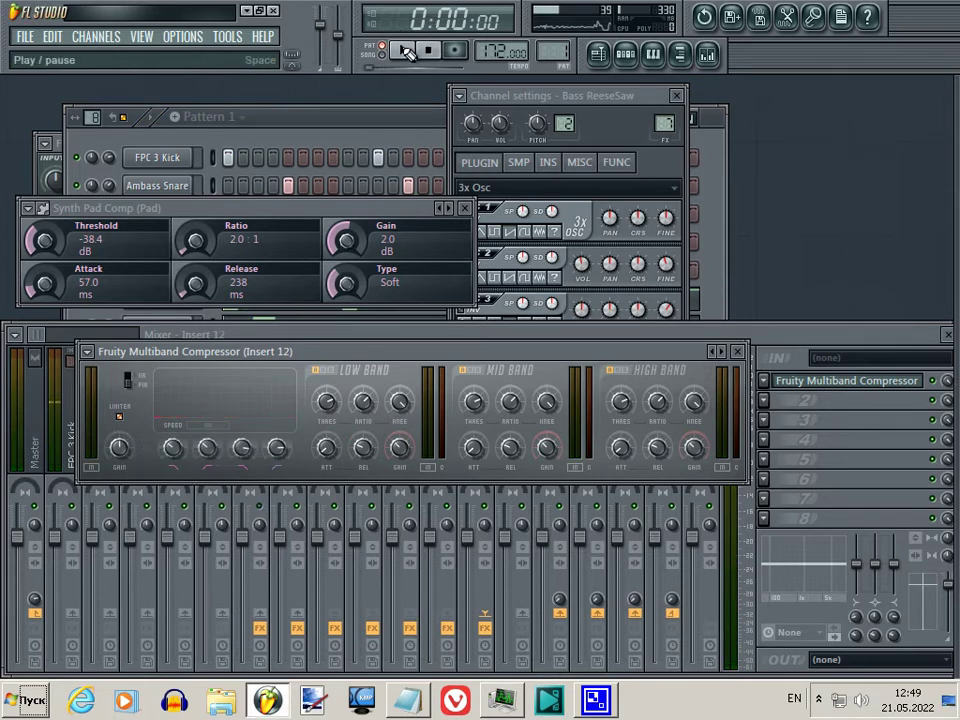
pyautogui.moveTo(330, 402); pyautogui.dragTo(354, 528)
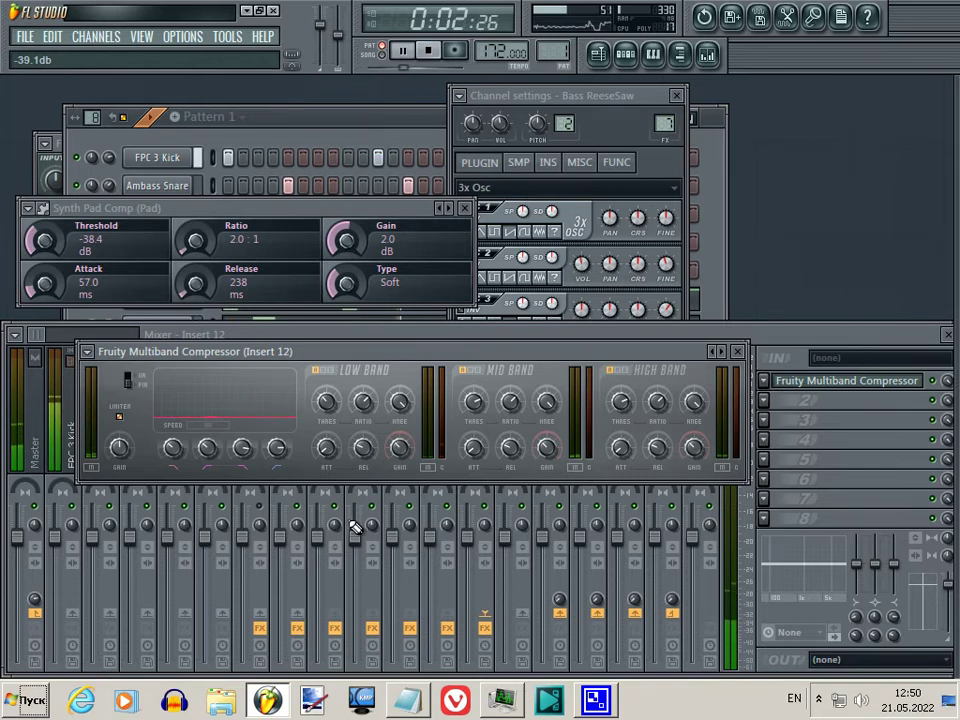
pyautogui.moveTo(497, 418); pyautogui.dragTo(492, 489)
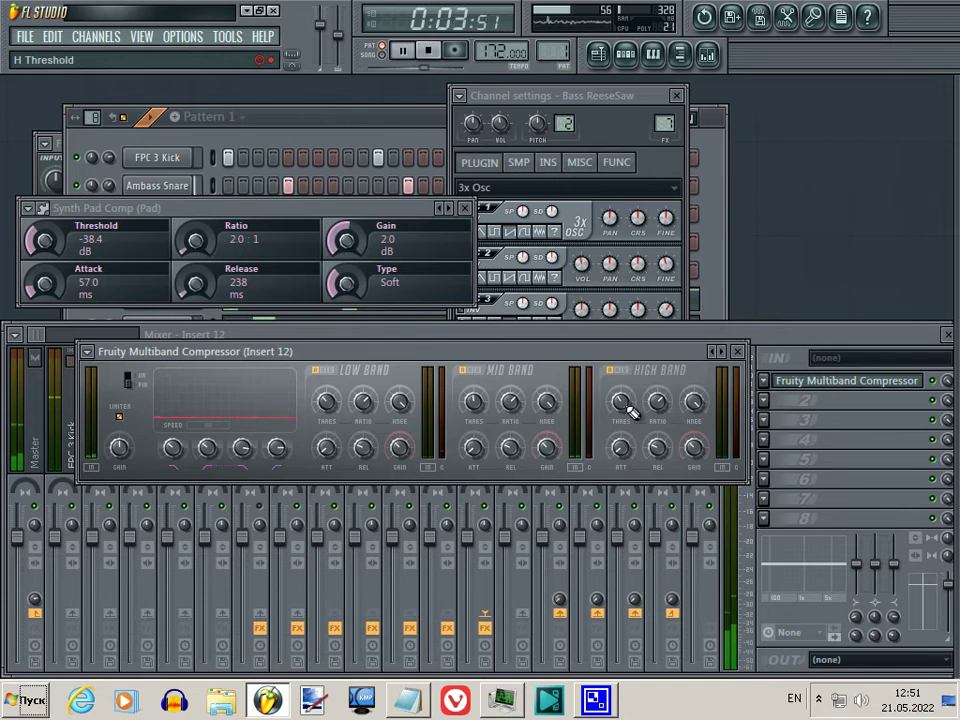
pyautogui.click(737, 351)
pyautogui.click(464, 208)
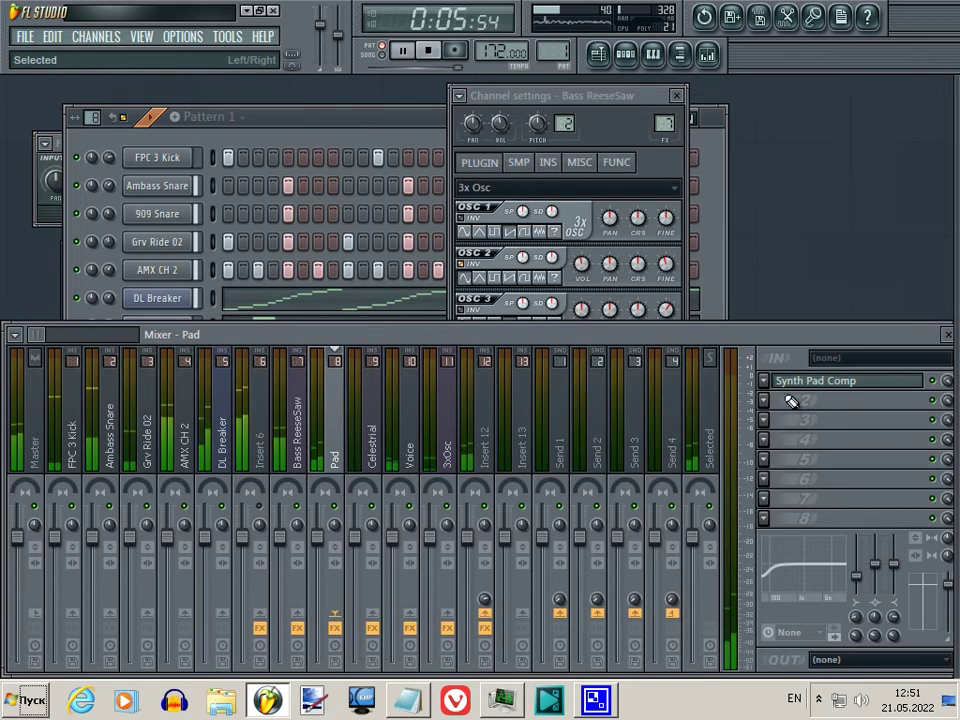
pyautogui.click(763, 390)
pyautogui.moveTo(780, 330)
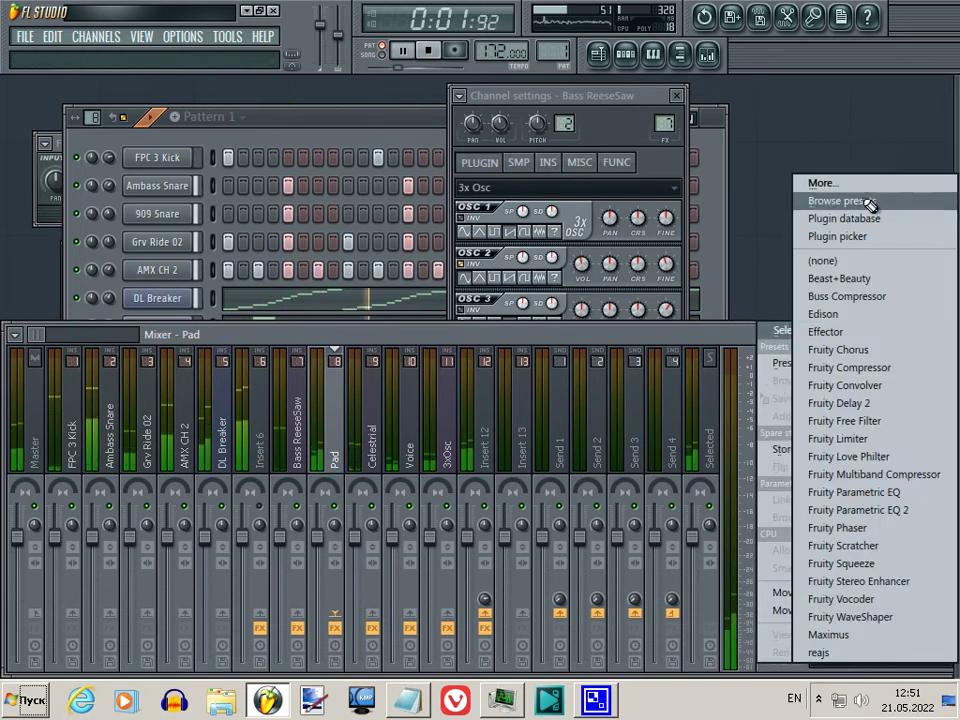
pyautogui.click(873, 369)
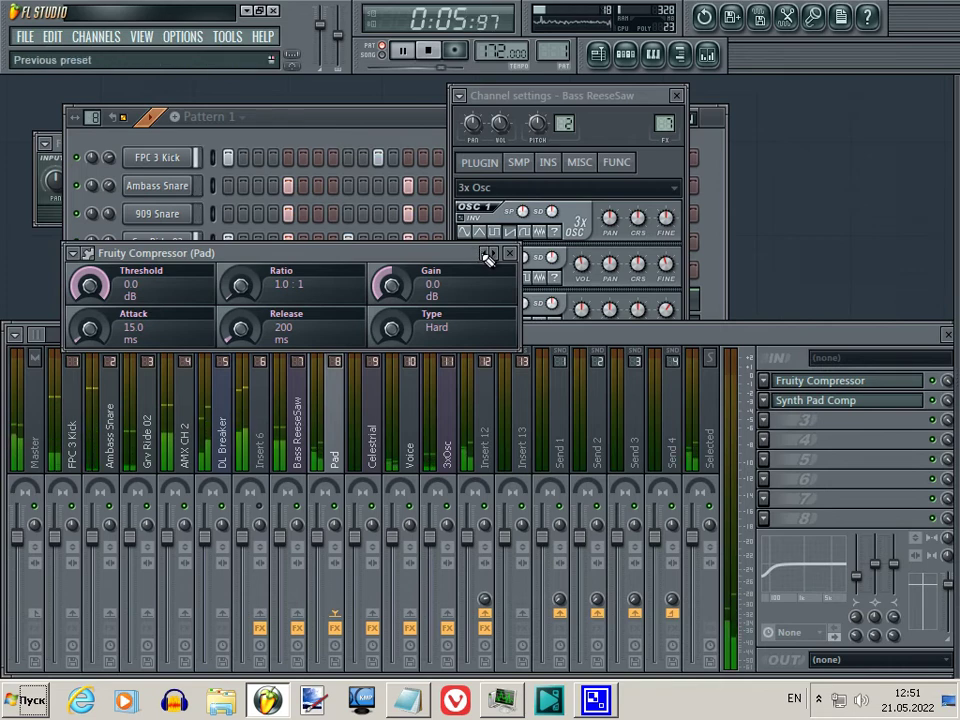
pyautogui.press('space')
pyautogui.click(763, 380)
pyautogui.click(790, 330)
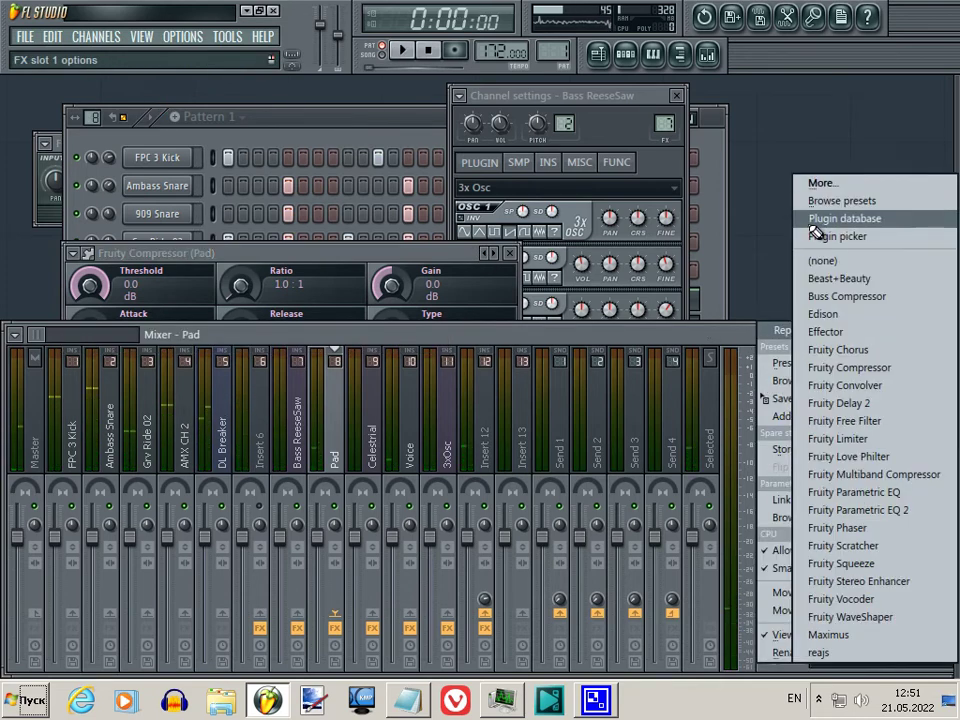
pyautogui.click(812, 258)
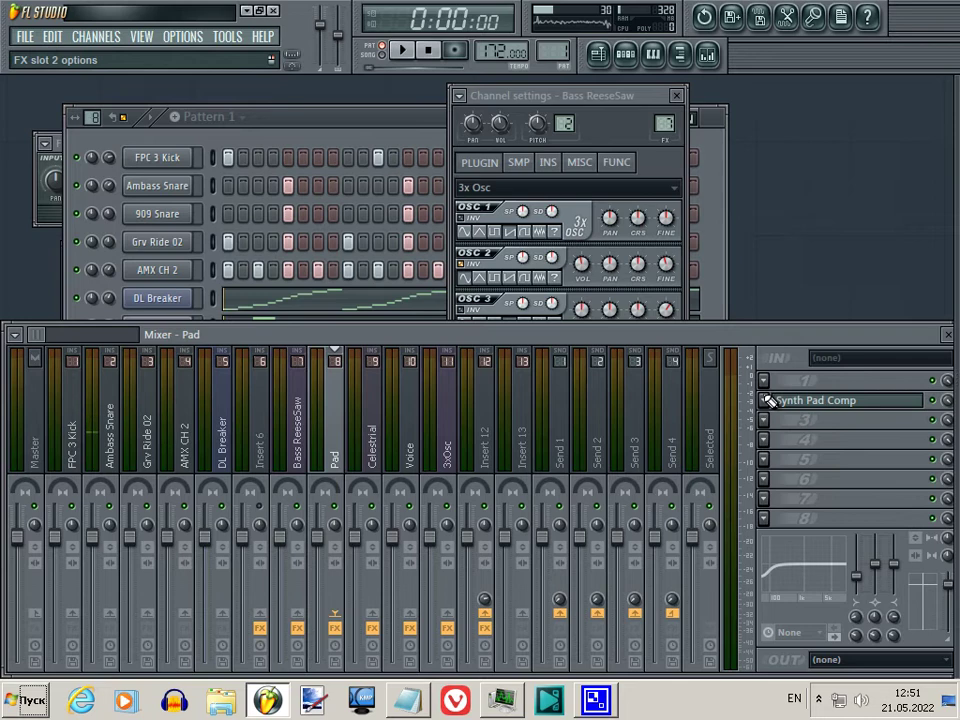
pyautogui.moveTo(770, 400); pyautogui.dragTo(765, 381)
# - Route the Insert 6 and Insert 12 mixer tracks to Insert 13 only, bypassing the Master
pyautogui.click(487, 400)
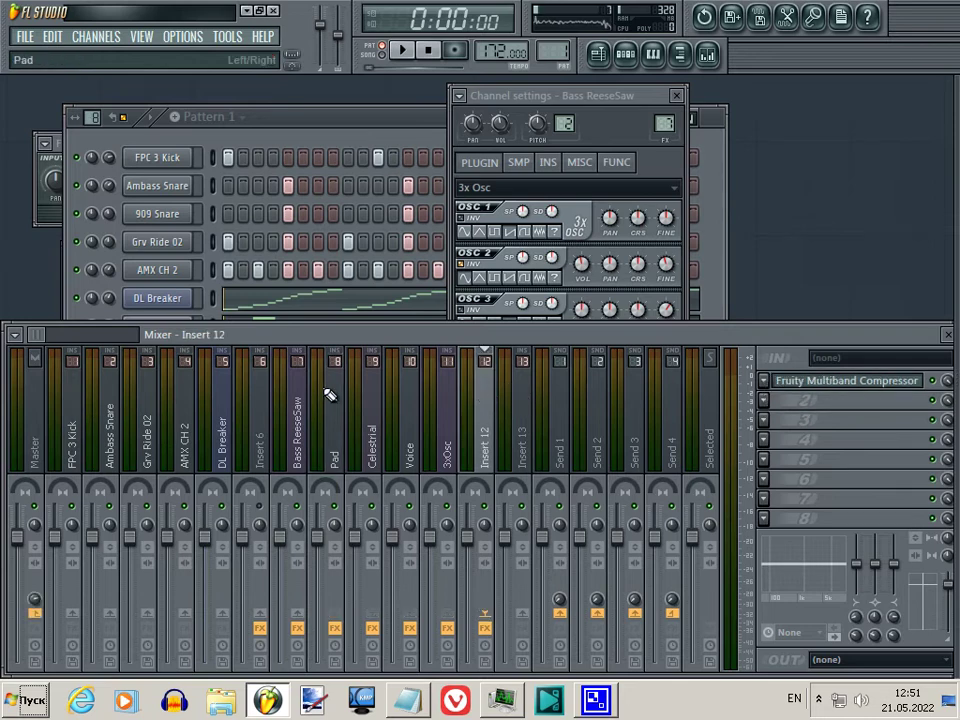
pyautogui.click(272, 113)
pyautogui.press('space')
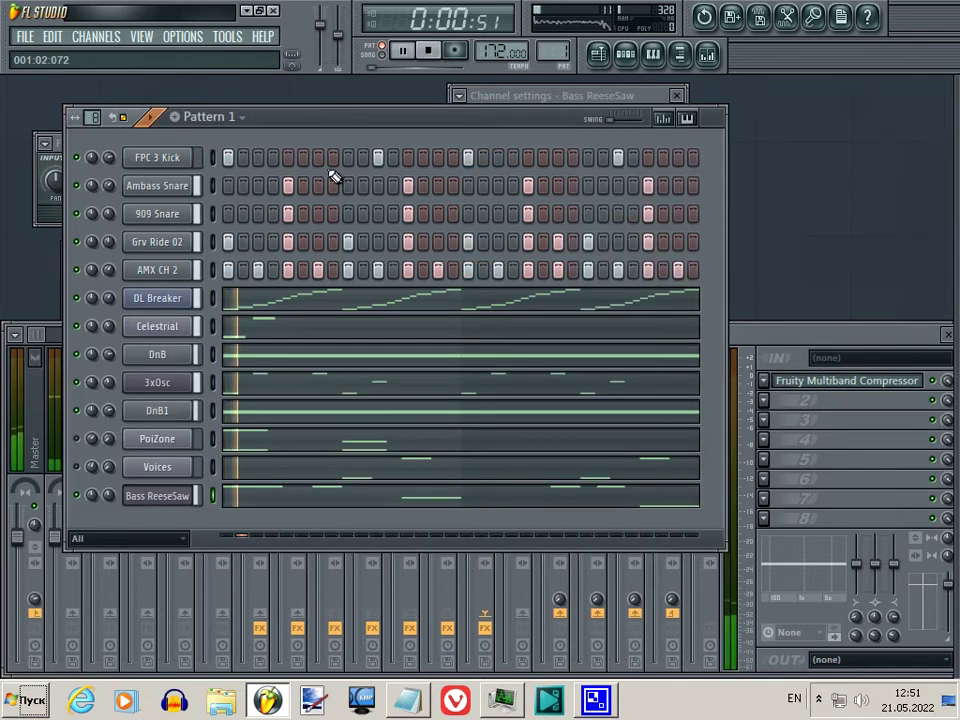
pyautogui.click(793, 334)
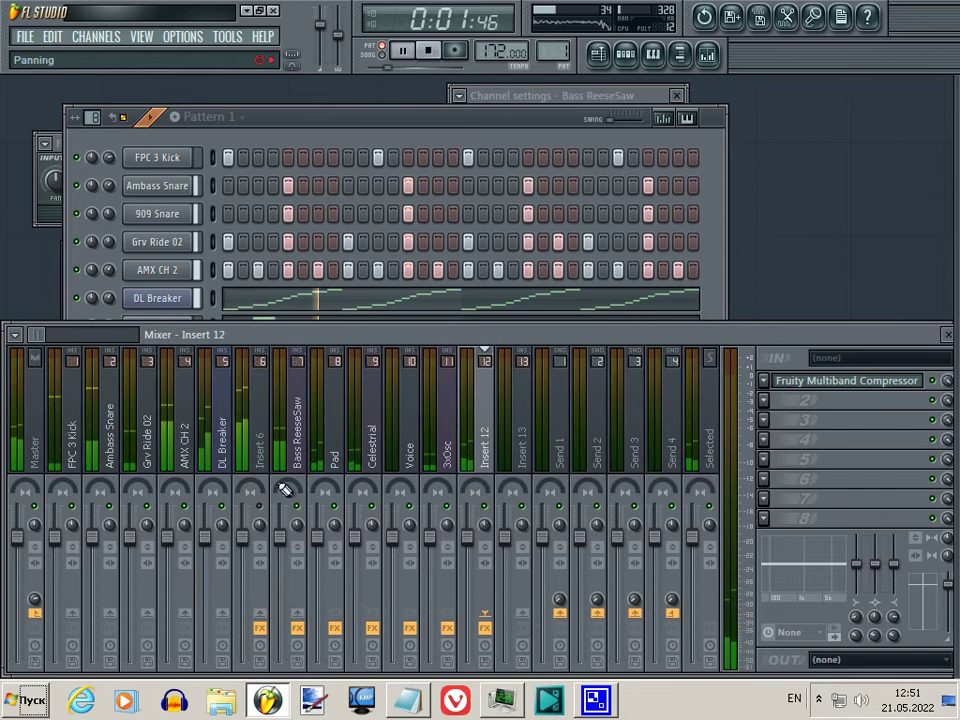
pyautogui.click(266, 429)
pyautogui.rightClick(521, 613)
pyautogui.click(560, 617)
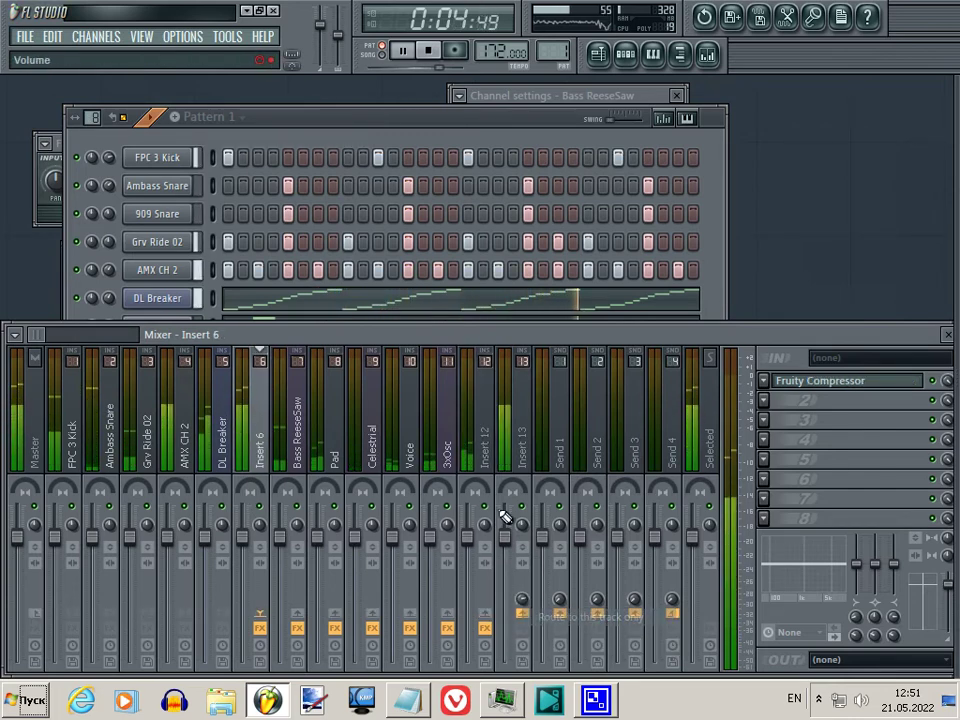
pyautogui.click(500, 512)
pyautogui.rightClick(524, 614)
pyautogui.click(546, 615)
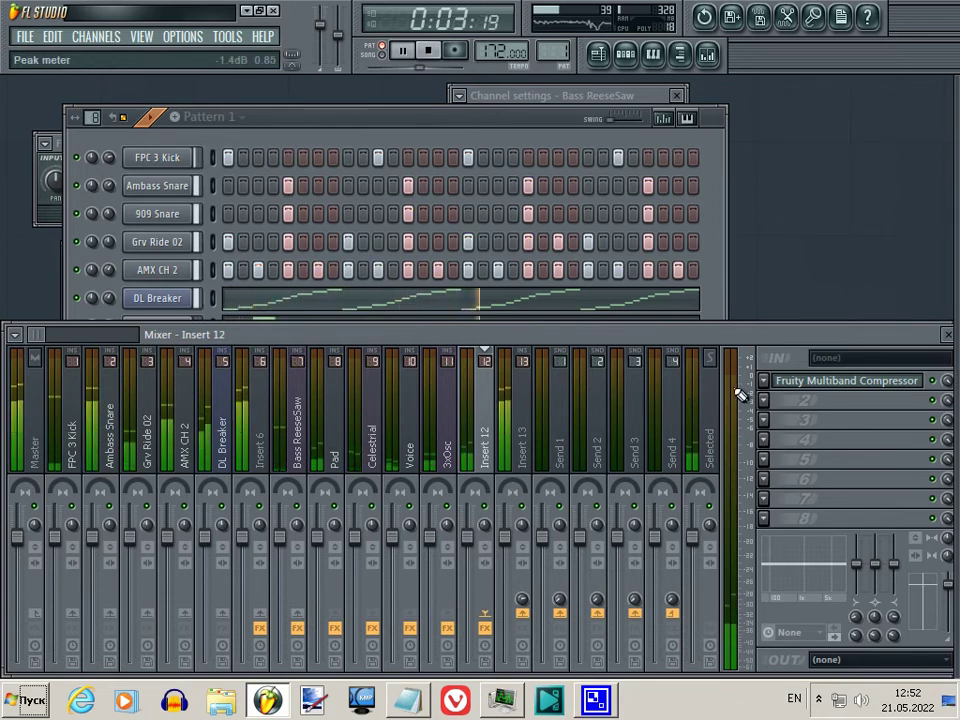
# - Lower the level of the Celestrial track's peaking EQ band to -1.8 dB
pyautogui.click(305, 440)
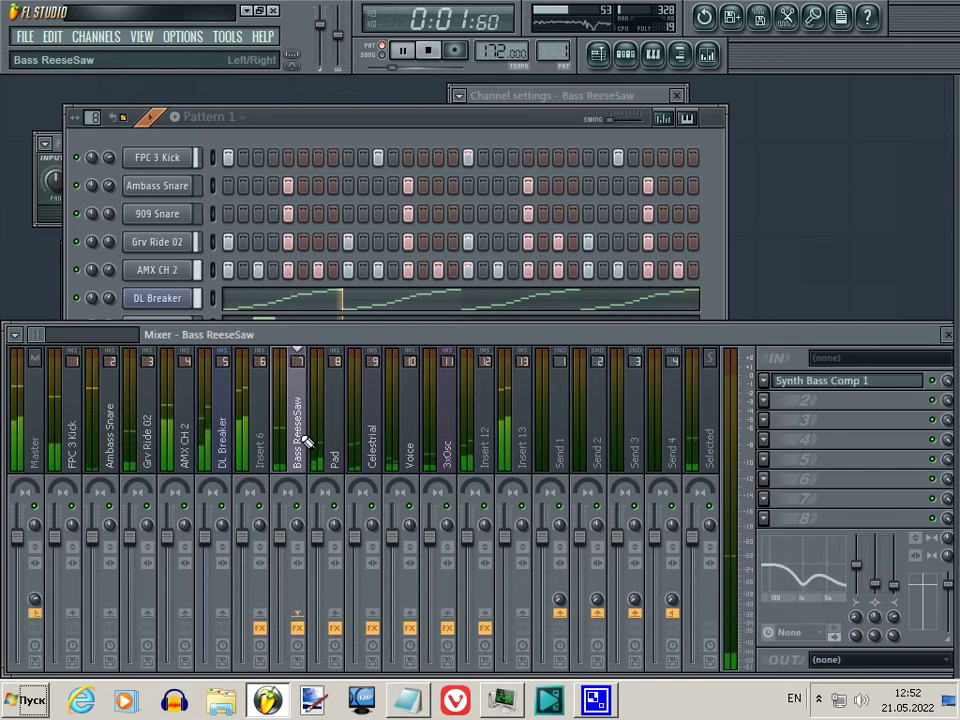
pyautogui.click(360, 440)
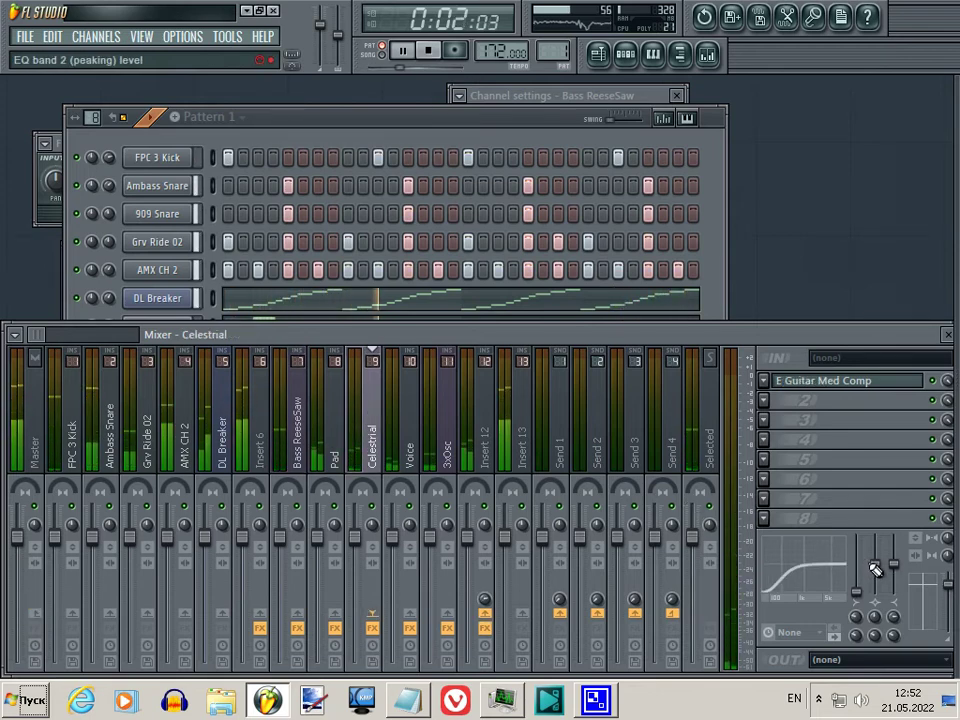
pyautogui.moveTo(893, 640)
pyautogui.mouseDown()
pyautogui.moveTo(880, 662)
pyautogui.moveTo(896, 670)
pyautogui.moveTo(895, 660)
pyautogui.mouseUp()
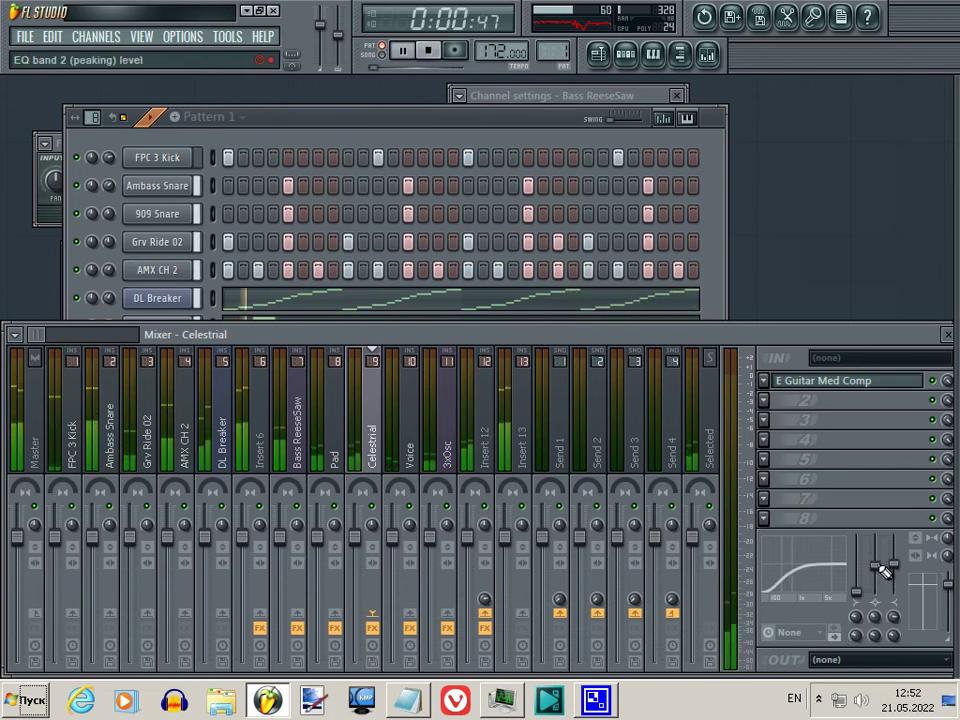
pyautogui.moveTo(881, 574); pyautogui.dragTo(884, 577)
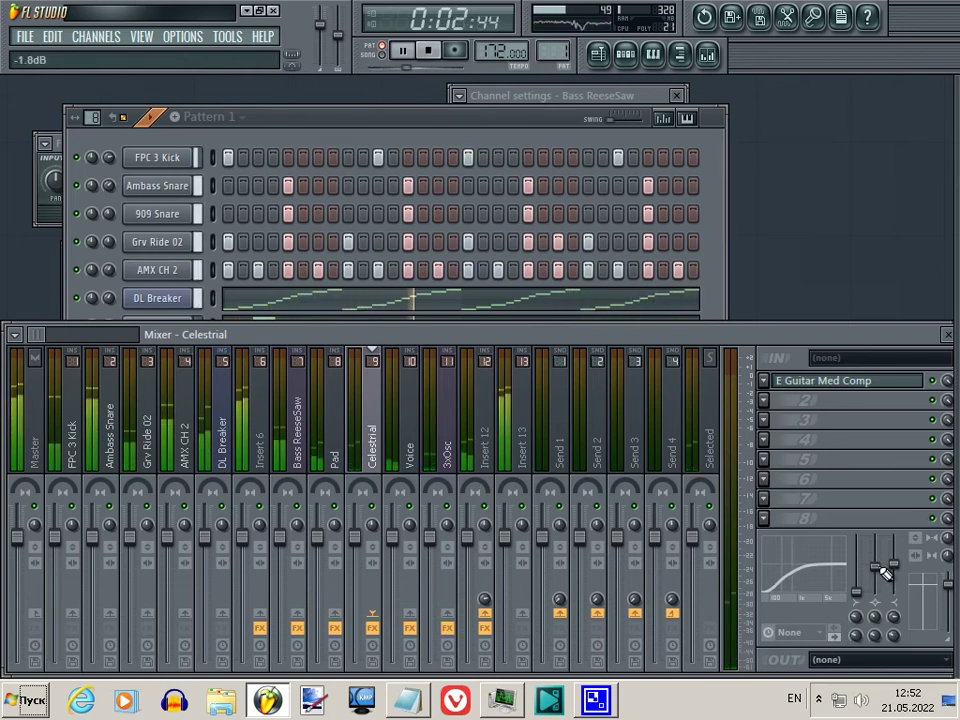
# - Cut the Voice track's low shelf EQ band all the way down and set its frequency to 207 Hz
pyautogui.click(409, 440)
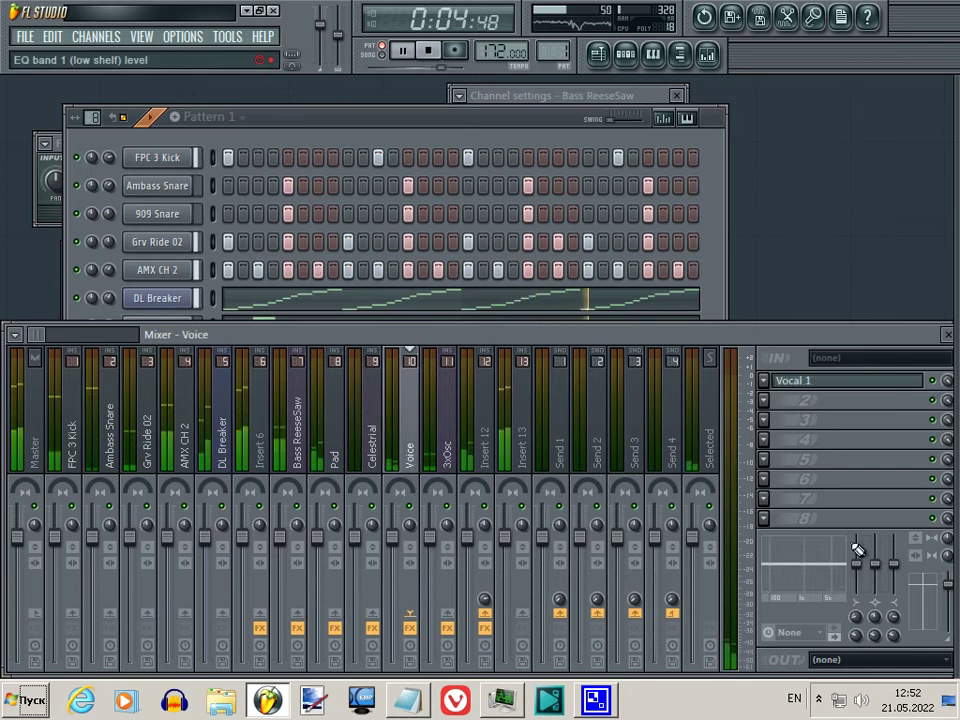
pyautogui.click(856, 591)
pyautogui.moveTo(864, 620); pyautogui.dragTo(867, 598)
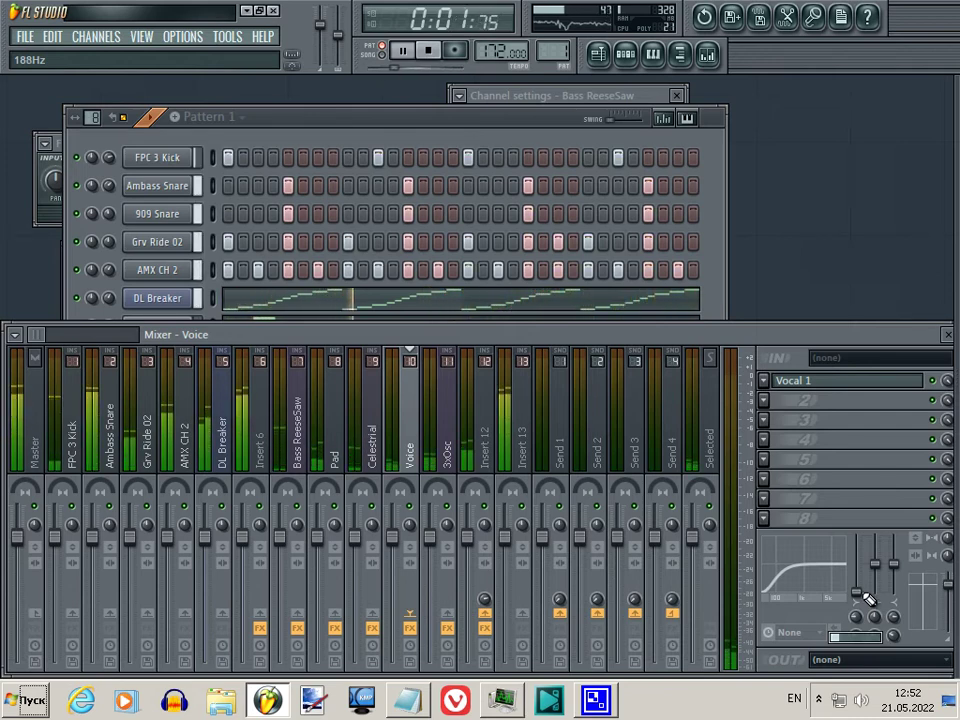
pyautogui.scroll(1, 866, 598)
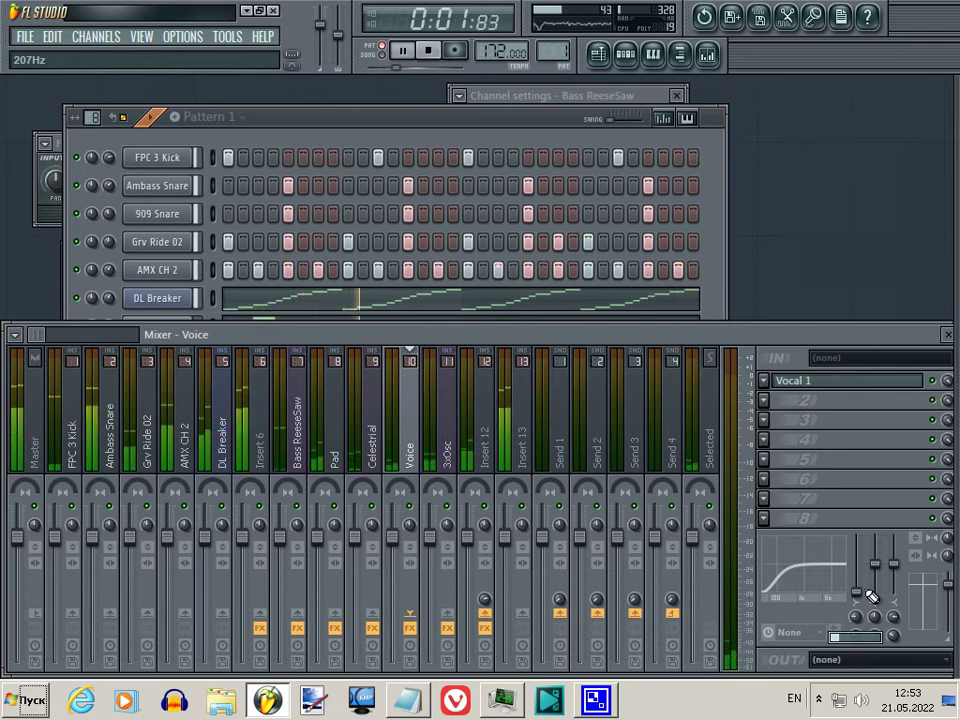
# - Lower the Bass ReeseSaw track's low shelf EQ level slightly and adjust that band's frequency and width
pyautogui.click(300, 456)
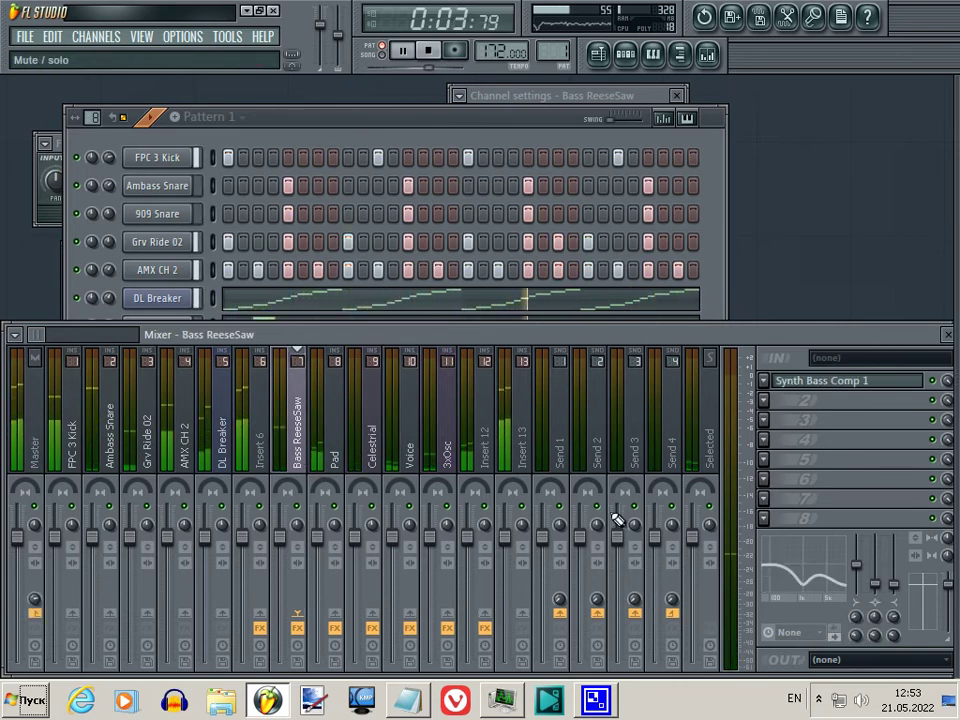
pyautogui.scroll(-2, 882, 633)
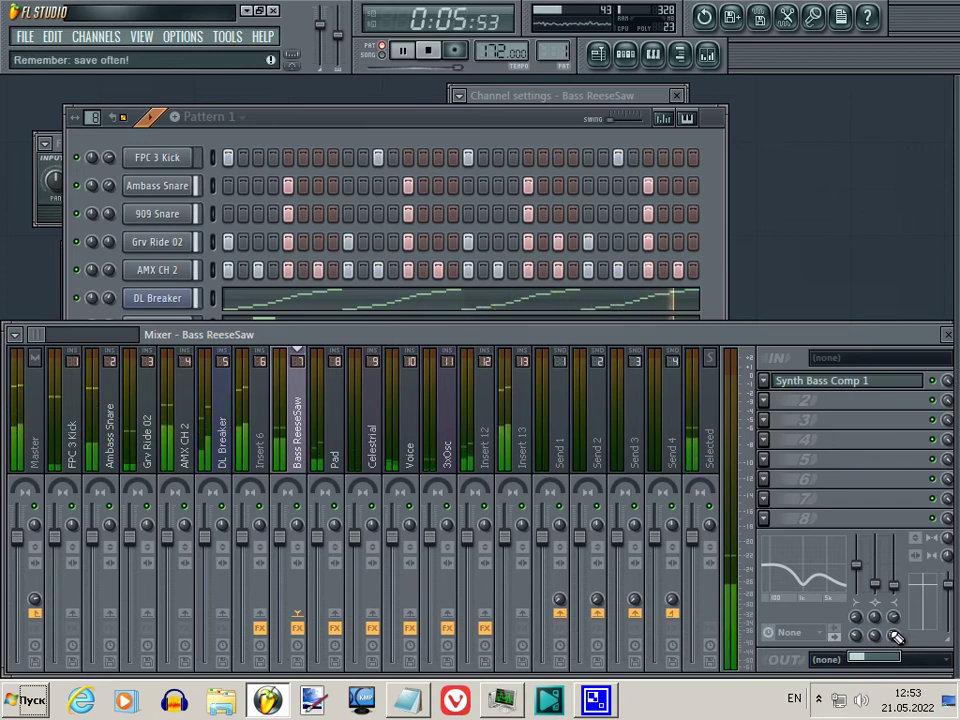
pyautogui.moveTo(857, 566); pyautogui.dragTo(858, 572)
pyautogui.moveTo(863, 636); pyautogui.dragTo(872, 640)
pyautogui.moveTo(857, 578); pyautogui.dragTo(861, 591)
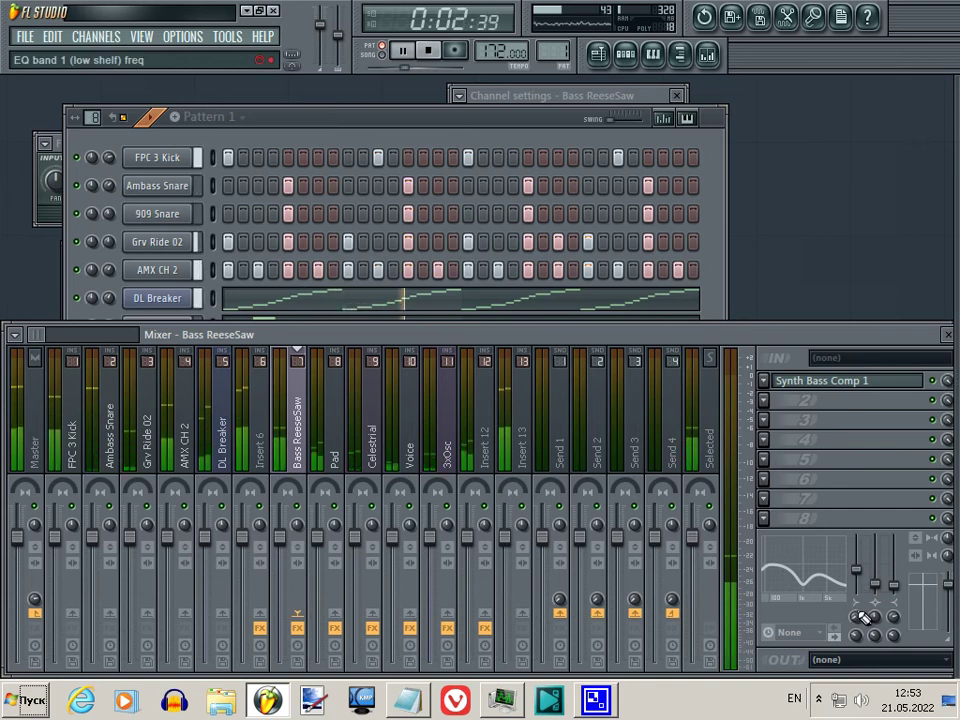
pyautogui.click(862, 617)
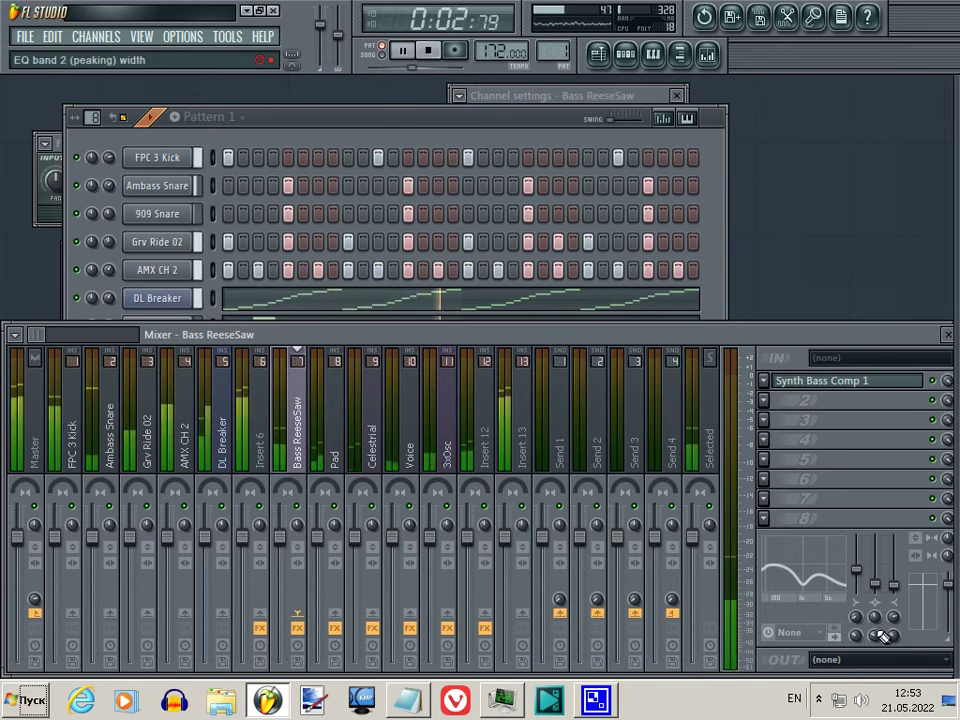
# - Fine-tune the Bass ReeseSaw track's EQ, setting the low shelf width to 0.26 and the peaking band width to 0.31
pyautogui.click(880, 636)
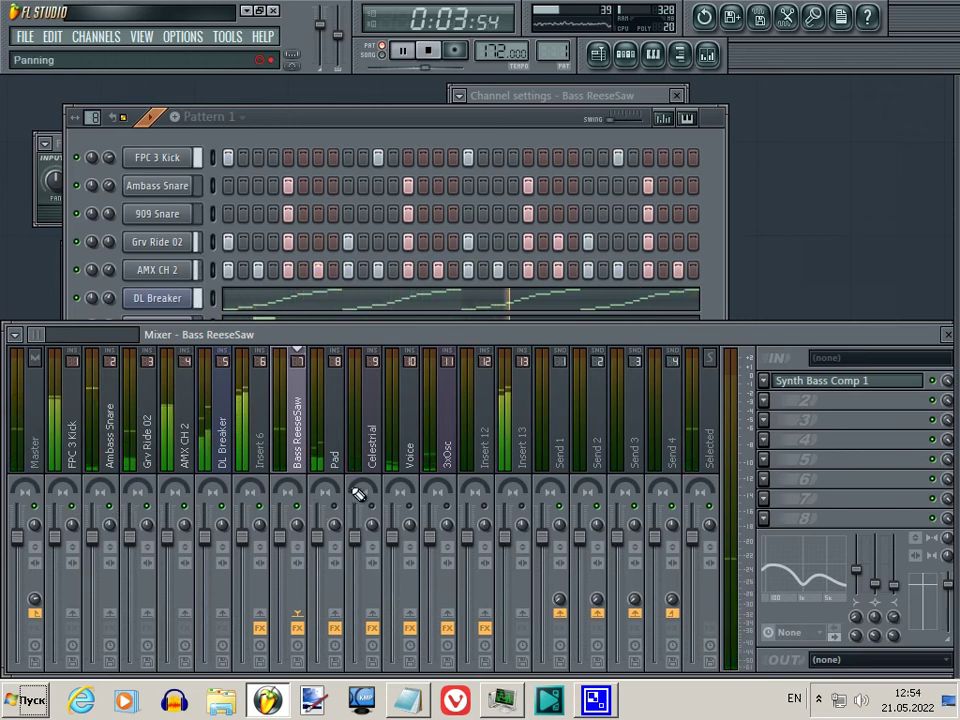
pyautogui.click(880, 635)
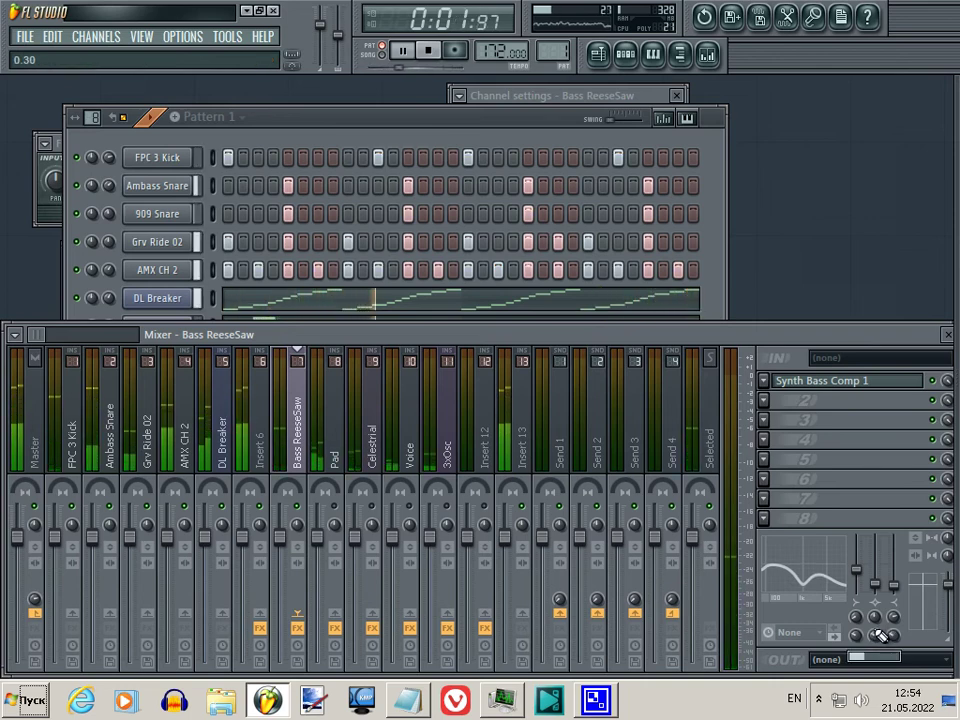
pyautogui.moveTo(874, 618); pyautogui.dragTo(880, 622)
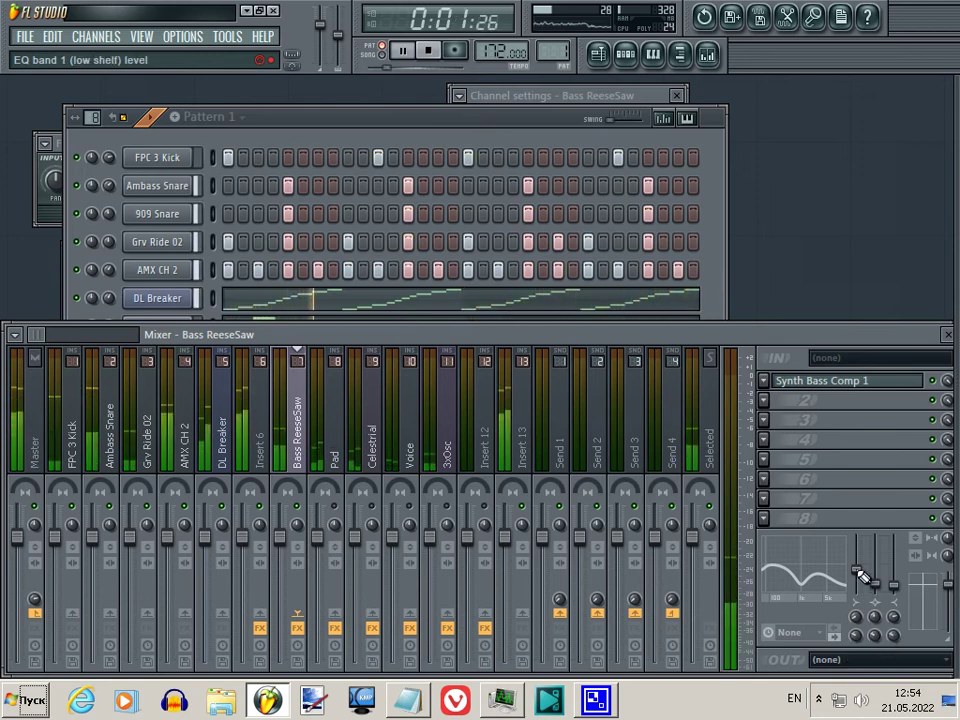
pyautogui.click(859, 636)
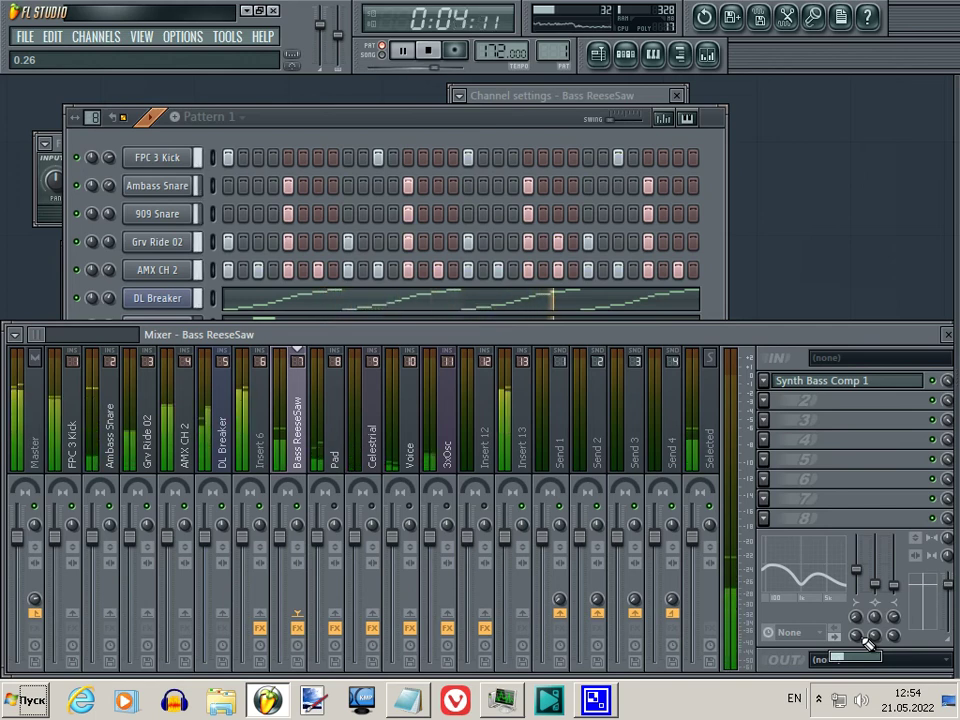
pyautogui.moveTo(879, 636); pyautogui.dragTo(876, 632)
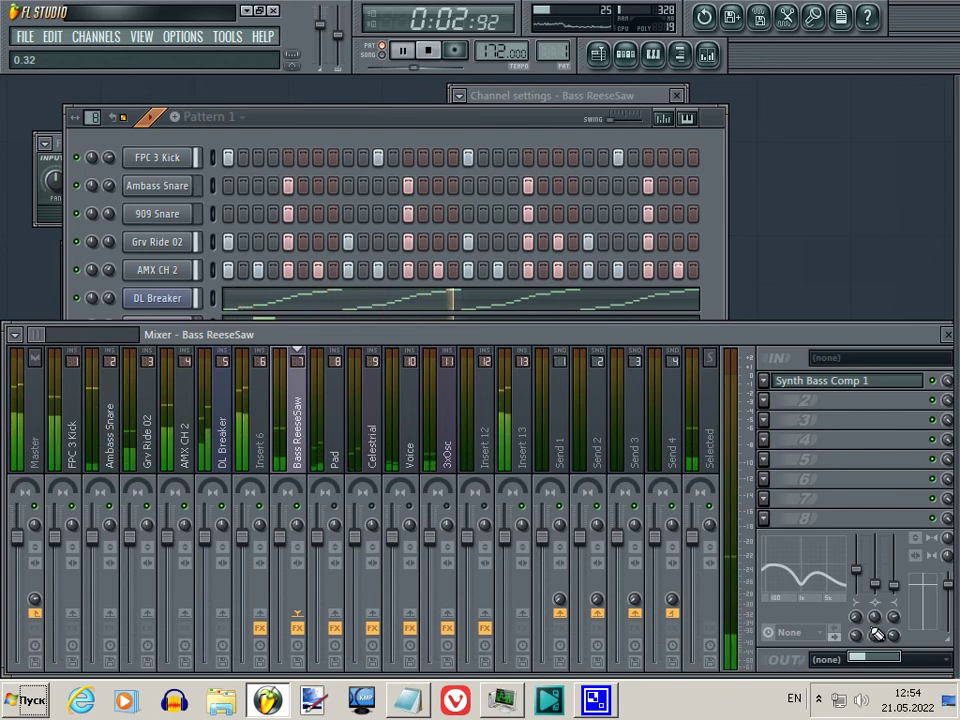
pyautogui.moveTo(876, 633); pyautogui.dragTo(876, 634)
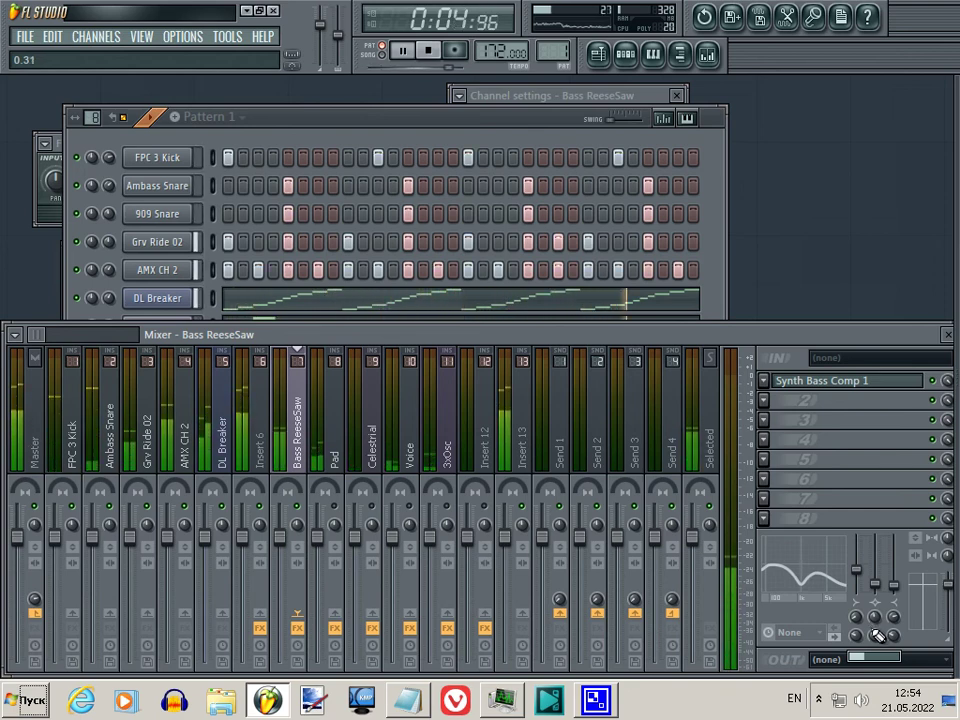